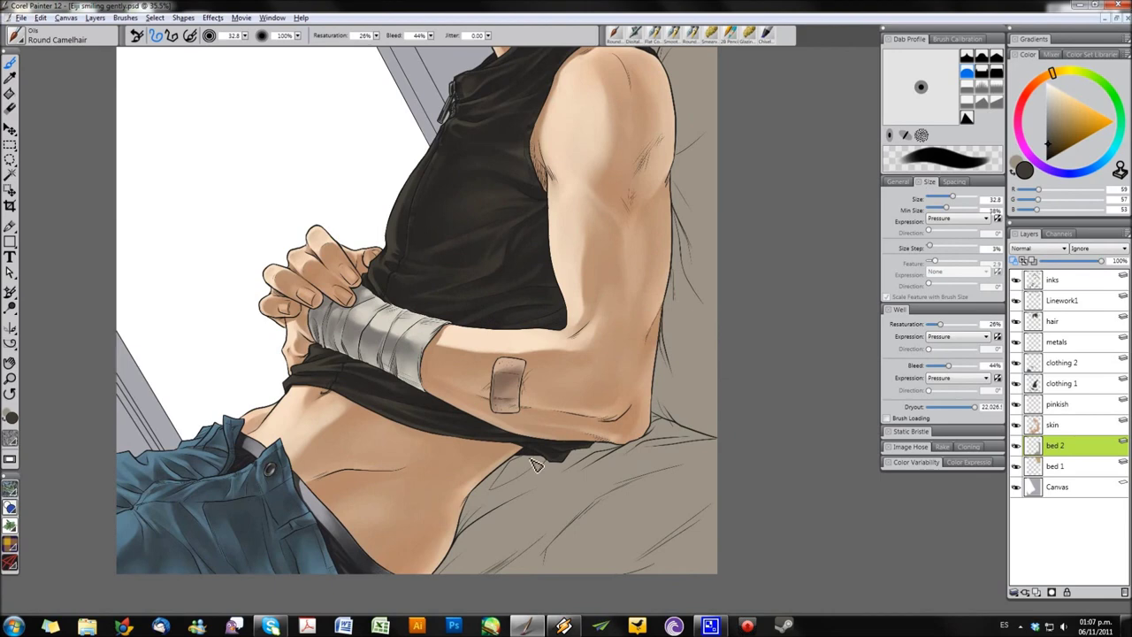
# - Lay three broad dark grey strokes across the bed beneath the figure
pyautogui.moveTo(534, 466); pyautogui.dragTo(468, 526)
pyautogui.moveTo(443, 478)
pyautogui.mouseDown()
pyautogui.moveTo(498, 561)
pyautogui.moveTo(610, 450)
pyautogui.moveTo(564, 562)
pyautogui.moveTo(655, 495)
pyautogui.mouseUp()
pyautogui.moveTo(584, 566); pyautogui.dragTo(672, 521)
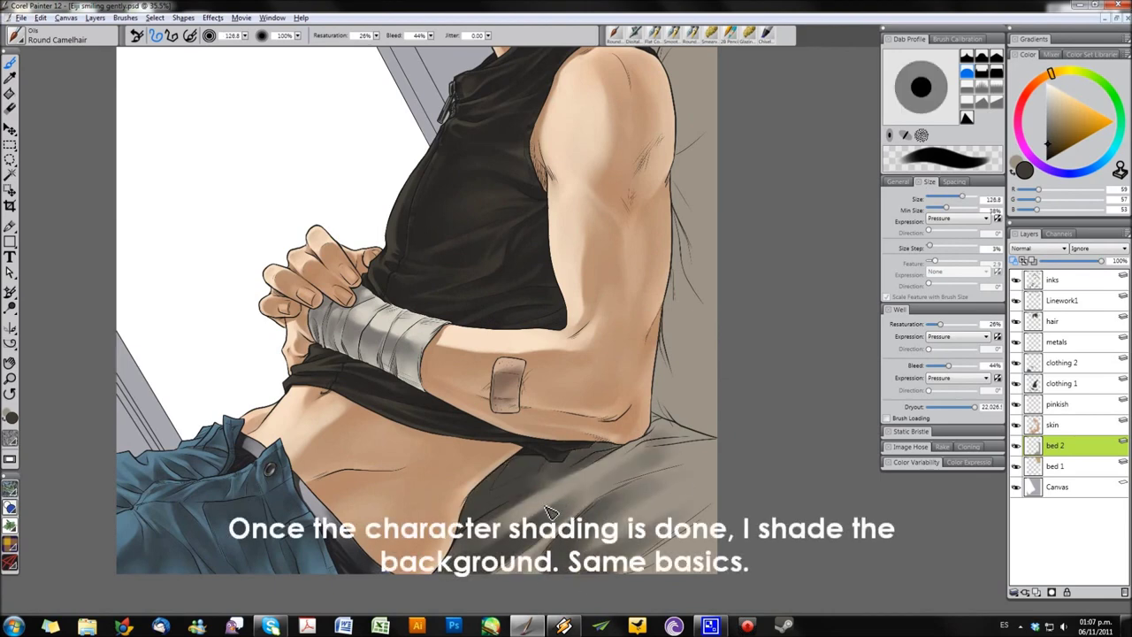
# - Paint light grey on the lower-right bed and a dark shadow under the forearm
pyautogui.keyDown('alt'); pyautogui.click(461, 522); pyautogui.keyUp('alt')
pyautogui.moveTo(557, 501)
pyautogui.mouseDown()
pyautogui.moveTo(513, 548)
pyautogui.moveTo(707, 495)
pyautogui.moveTo(672, 575)
pyautogui.mouseUp()
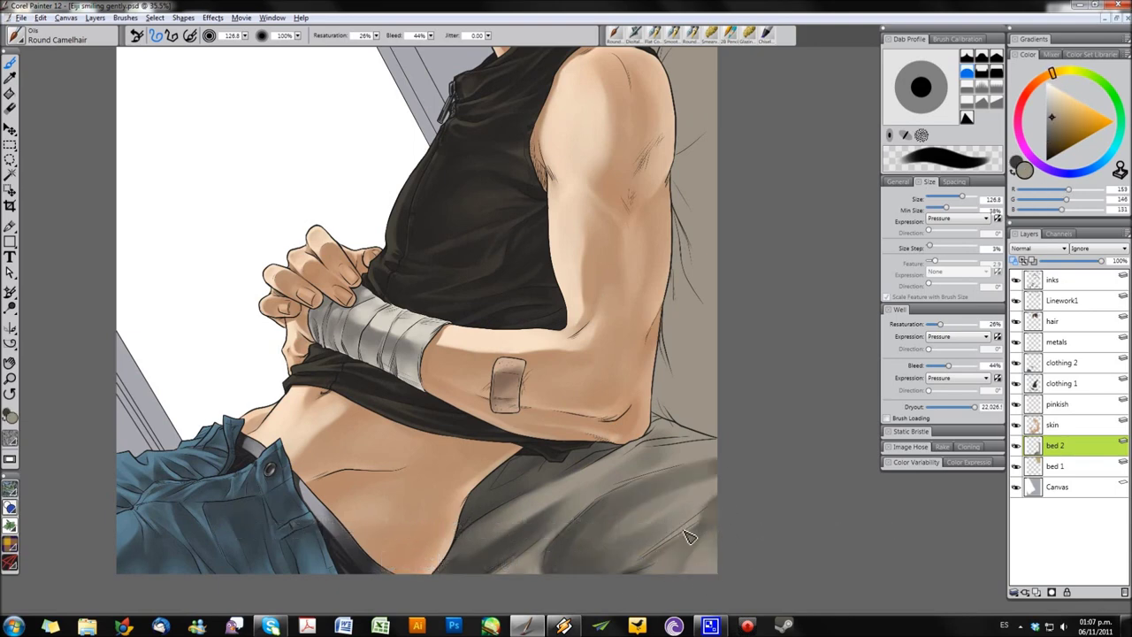
pyautogui.keyDown('alt'); pyautogui.click(637, 440); pyautogui.keyUp('alt')
pyautogui.press('[')
pyautogui.press('[')
pyautogui.moveTo(671, 415); pyautogui.dragTo(651, 453)
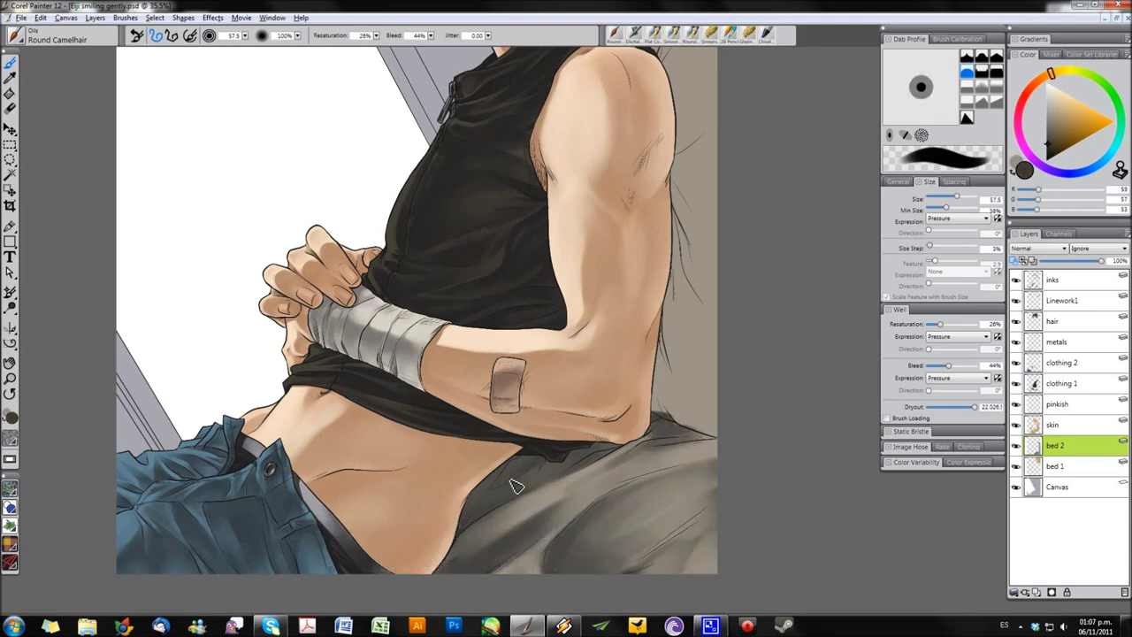
# - Soften the lower bedsheet with several light grey strokes
pyautogui.keyDown('alt'); pyautogui.click(478, 534); pyautogui.keyUp('alt')
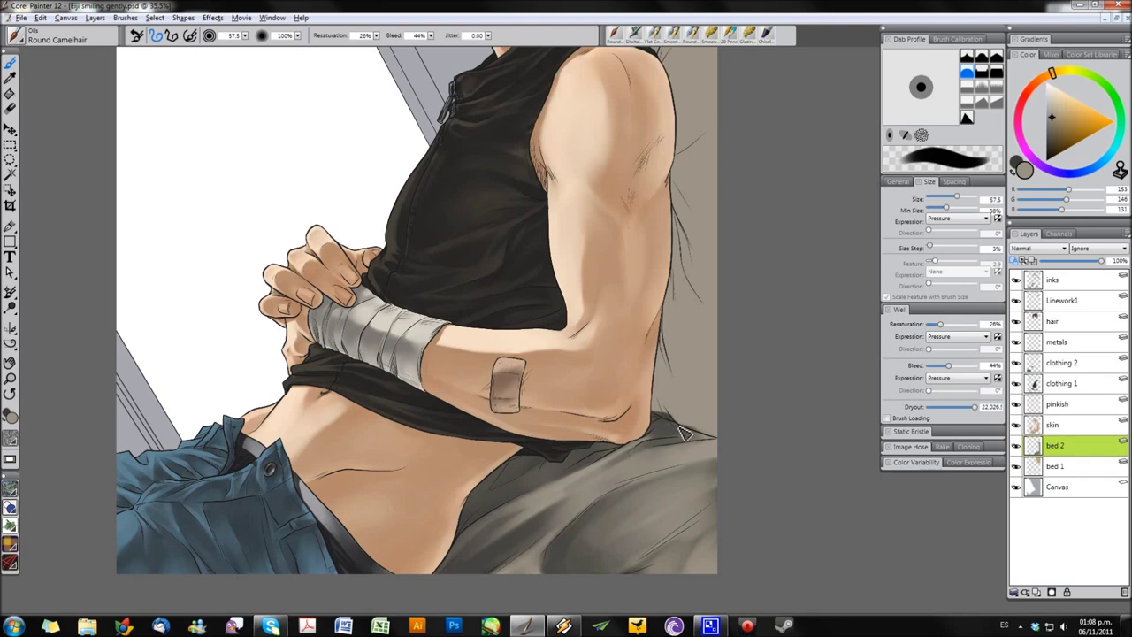
pyautogui.keyDown('alt'); pyautogui.click(533, 471); pyautogui.keyUp('alt')
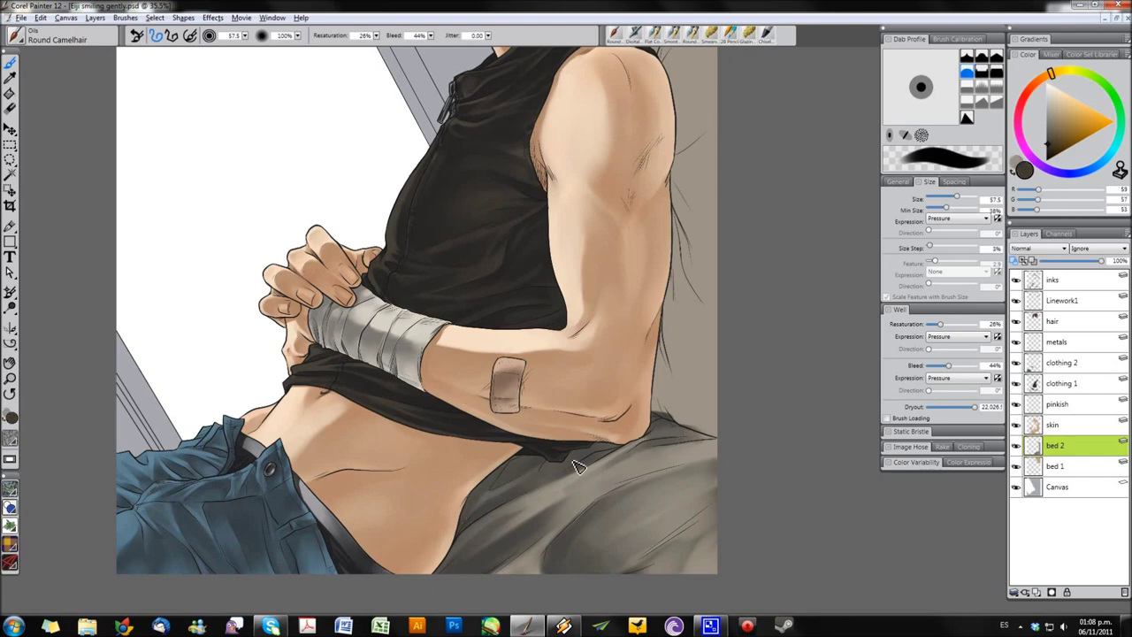
pyautogui.keyDown('alt'); pyautogui.click(635, 502); pyautogui.keyUp('alt')
pyautogui.moveTo(619, 543); pyautogui.dragTo(646, 573)
pyautogui.moveTo(583, 517); pyautogui.dragTo(659, 567)
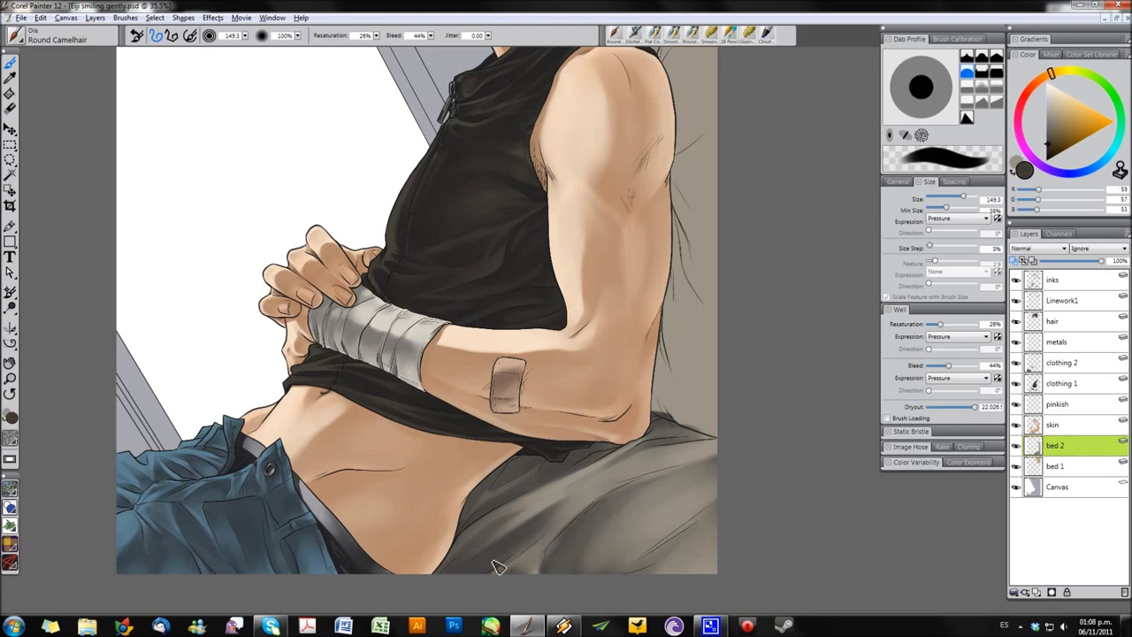
pyautogui.moveTo(545, 559); pyautogui.dragTo(502, 575)
pyautogui.scroll(-2, 569, 504)
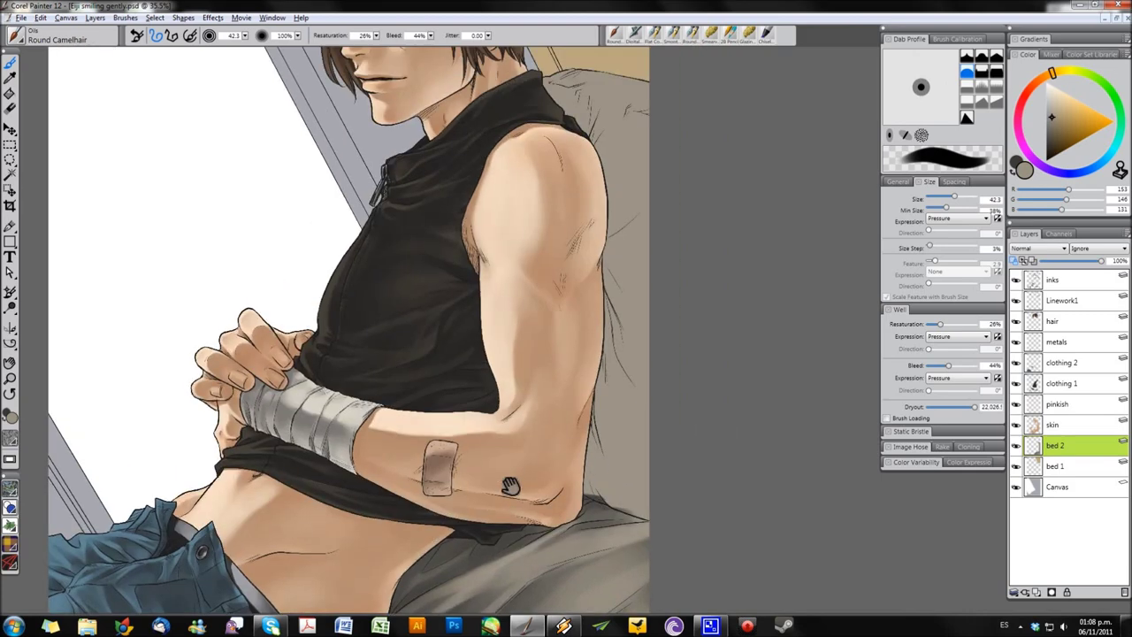
pyautogui.scroll(2, 423, 471)
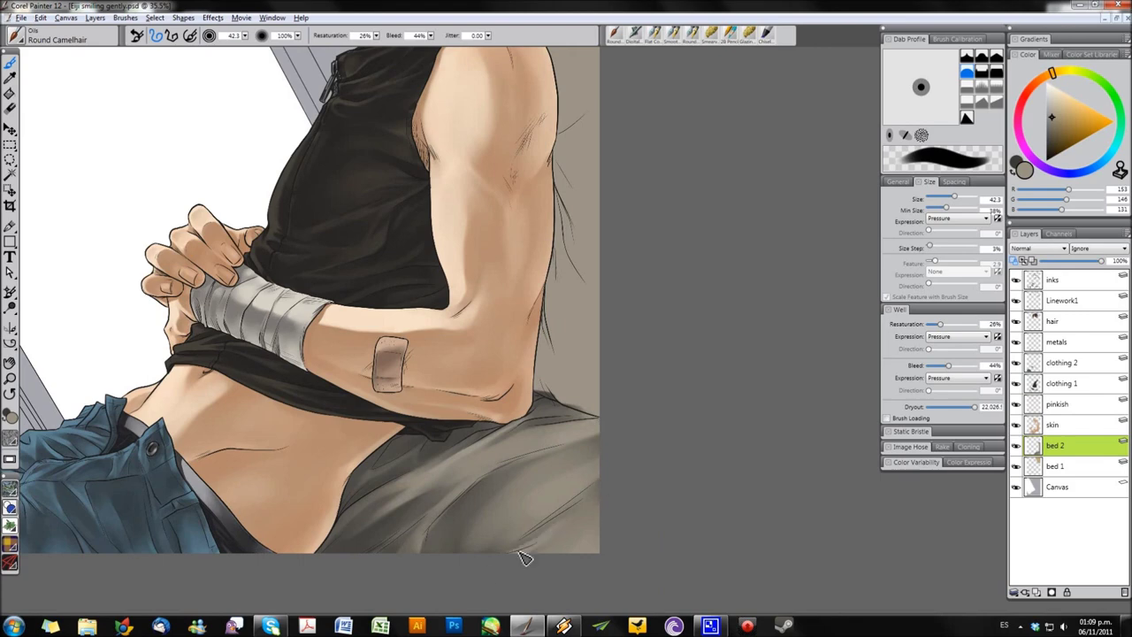
# - Shade the cloth along the arm's right edge and behind the shoulder in dark and light greys
pyautogui.press(']')
pyautogui.press(']')
pyautogui.press(']')
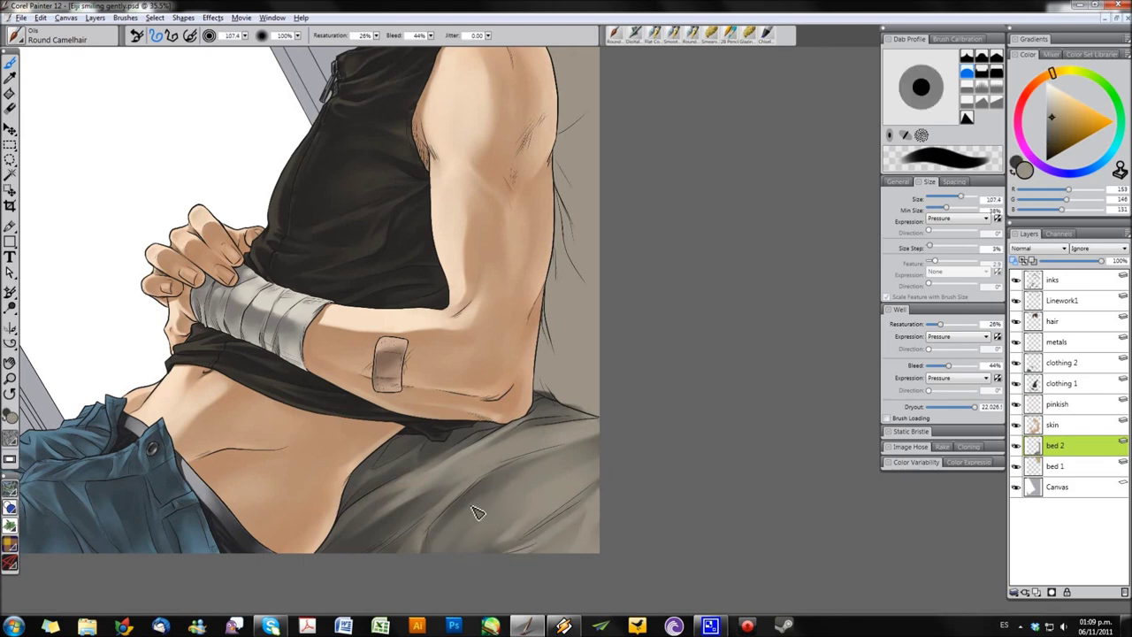
pyautogui.press('[')
pyautogui.press('[')
pyautogui.press('[')
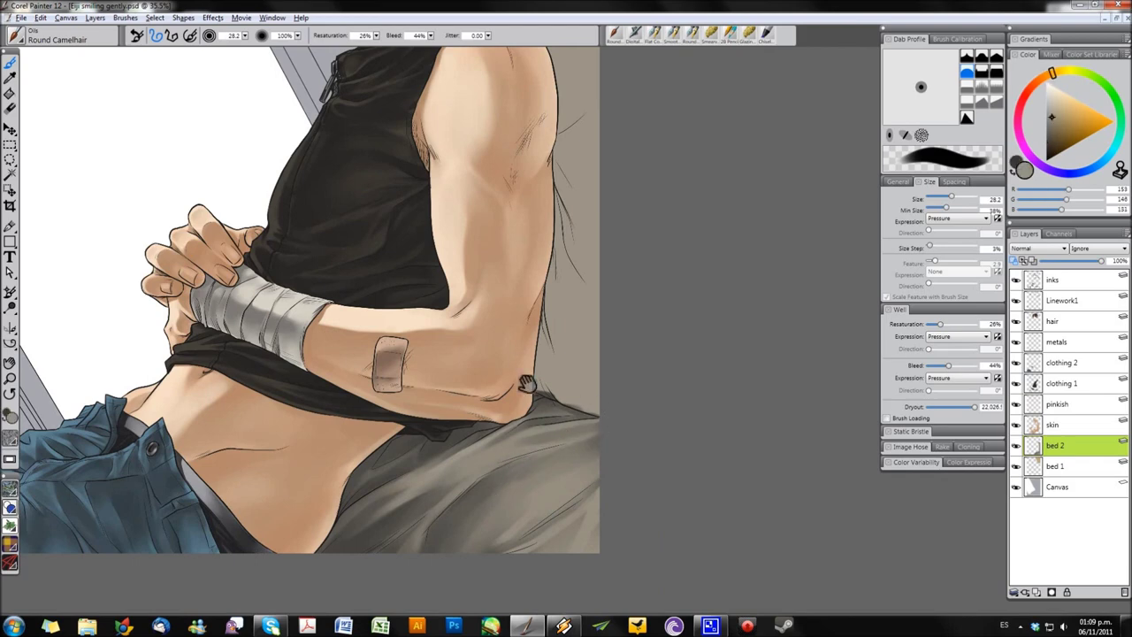
pyautogui.press(']')
pyautogui.press(']')
pyautogui.press(']')
pyautogui.moveTo(531, 372); pyautogui.dragTo(441, 526)
pyautogui.keyDown('alt'); pyautogui.click(459, 416); pyautogui.keyUp('alt')
pyautogui.moveTo(461, 354)
pyautogui.mouseDown()
pyautogui.moveTo(455, 531)
pyautogui.moveTo(495, 565)
pyautogui.moveTo(469, 469)
pyautogui.moveTo(468, 199)
pyautogui.moveTo(478, 384)
pyautogui.mouseUp()
pyautogui.keyDown('alt'); pyautogui.click(508, 311); pyautogui.keyUp('alt')
pyautogui.moveTo(506, 305); pyautogui.dragTo(508, 376)
pyautogui.moveTo(485, 477); pyautogui.dragTo(509, 543)
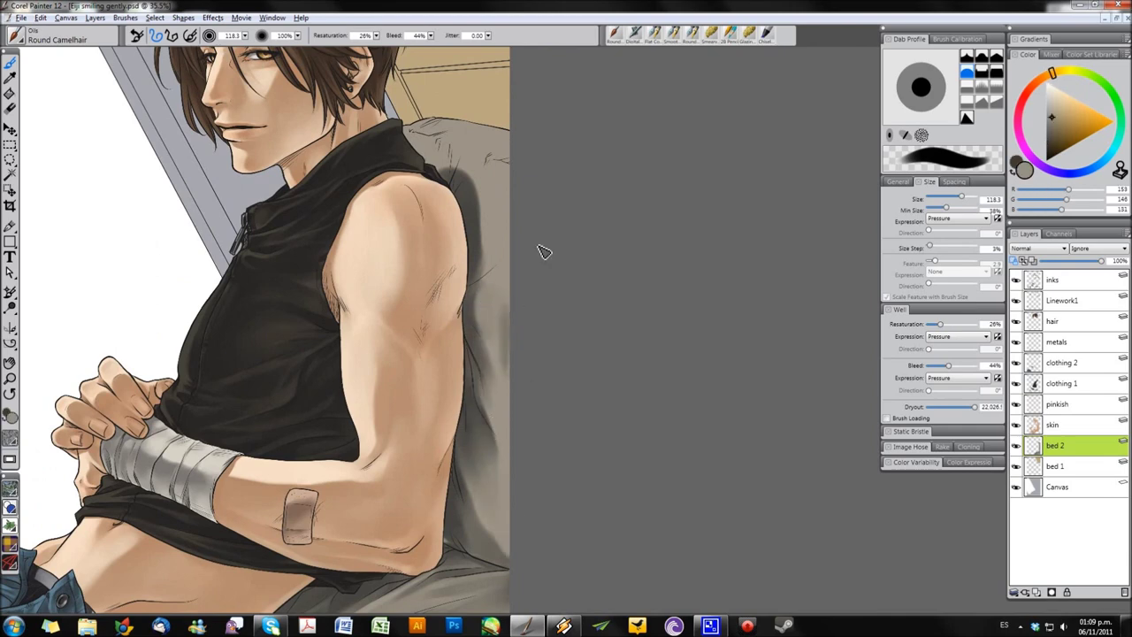
# - Blend grey shading into the cloth and cushion beside the arm
pyautogui.moveTo(509, 319); pyautogui.dragTo(511, 398)
pyautogui.moveTo(482, 433); pyautogui.dragTo(500, 548)
pyautogui.keyDown('alt'); pyautogui.click(446, 162); pyautogui.keyUp('alt')
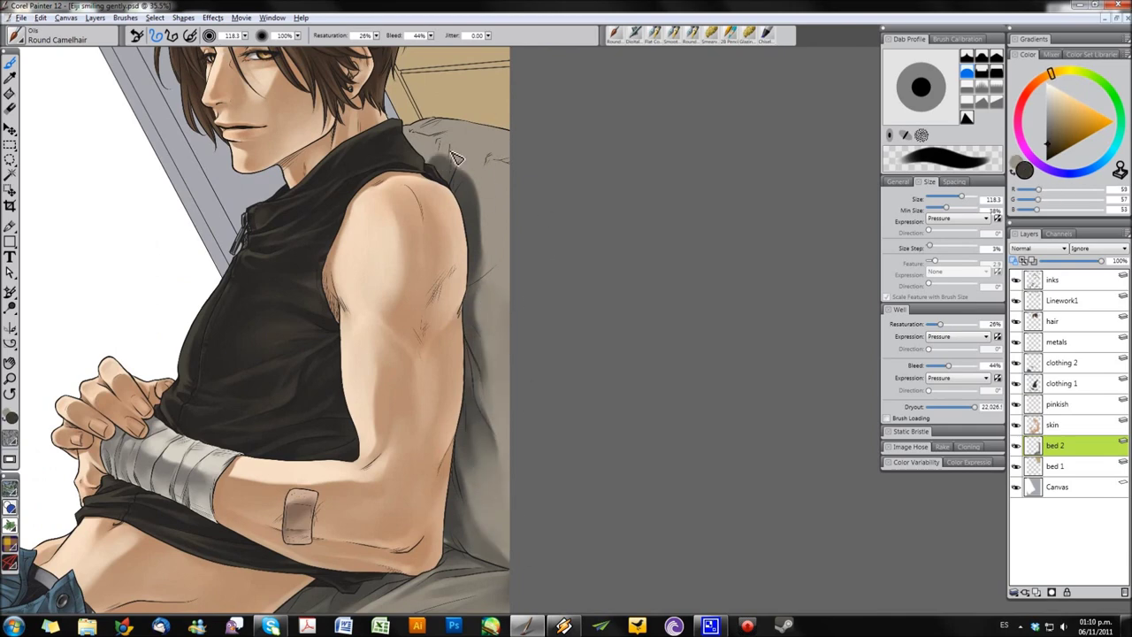
pyautogui.moveTo(447, 151); pyautogui.dragTo(459, 221)
pyautogui.moveTo(439, 150); pyautogui.dragTo(436, 292)
pyautogui.press('[')
pyautogui.press('[')
pyautogui.press('[')
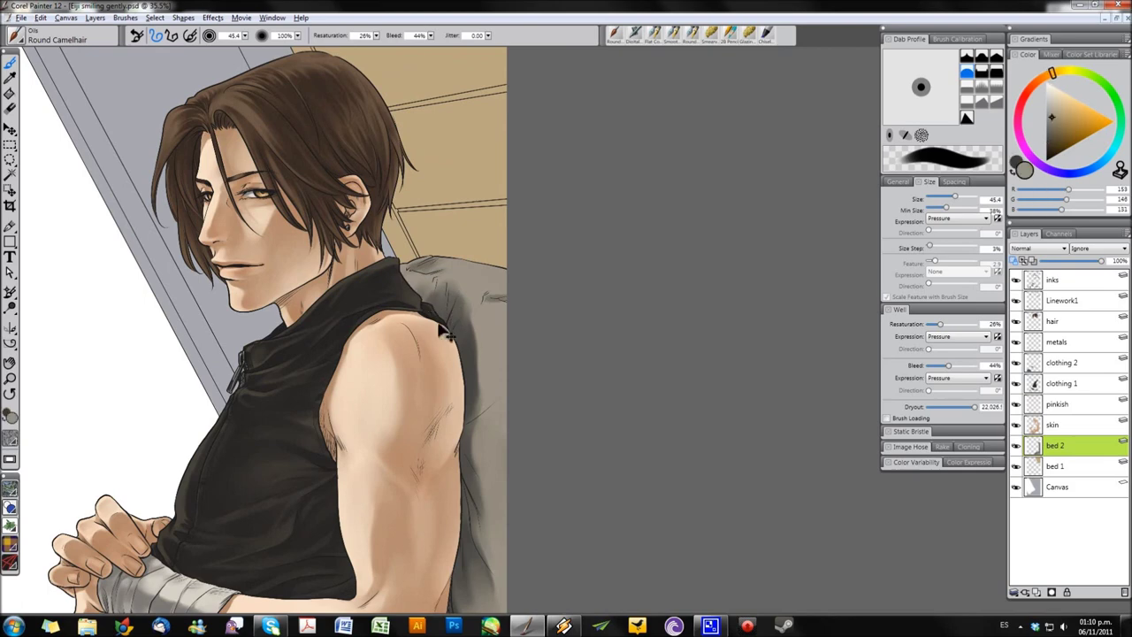
pyautogui.press(']')
pyautogui.press(']')
pyautogui.press(']')
pyautogui.press(']')
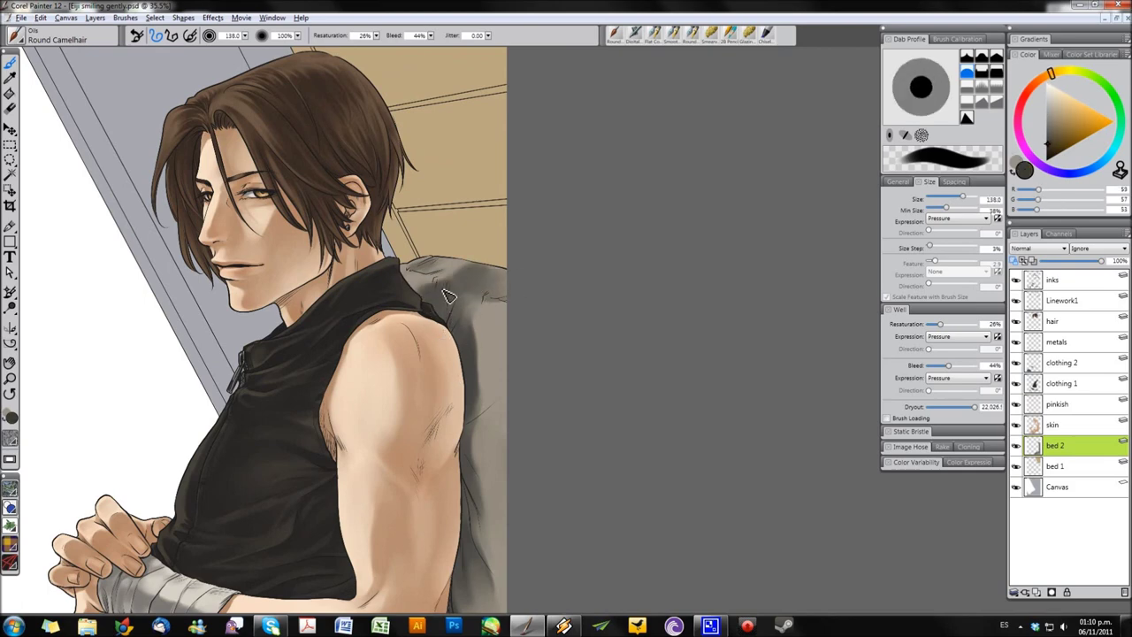
# - Lighten the cushion right of the arm, sampling its light and dark greys
pyautogui.keyDown('alt'); pyautogui.click(484, 320); pyautogui.keyUp('alt')
pyautogui.moveTo(477, 305); pyautogui.dragTo(495, 375)
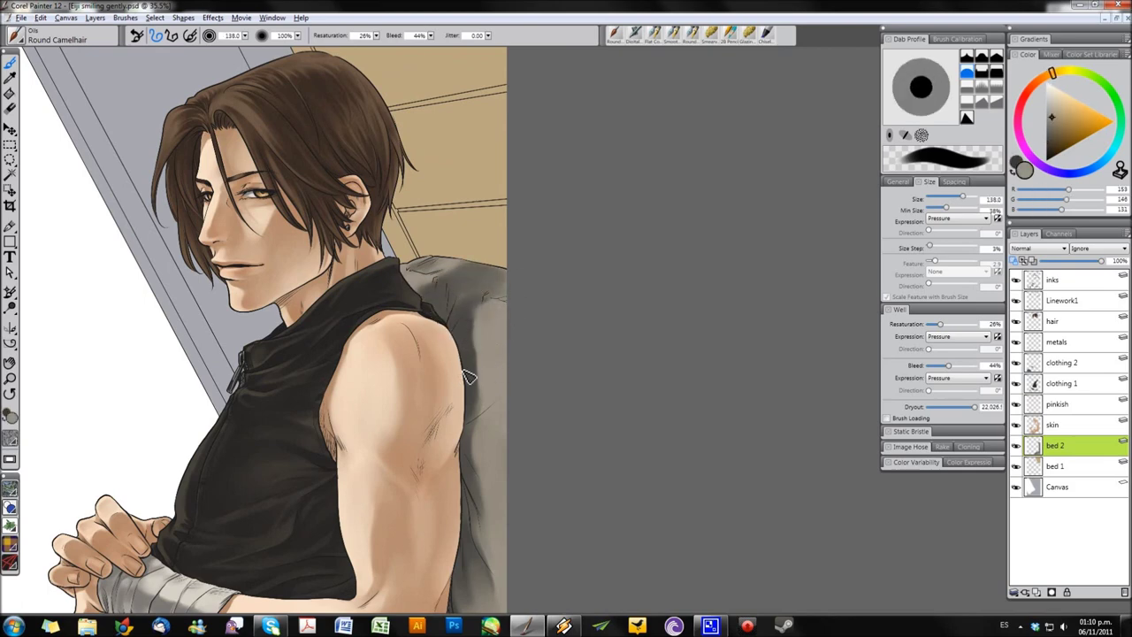
pyautogui.press('[')
pyautogui.press('[')
pyautogui.press('[')
pyautogui.press('[')
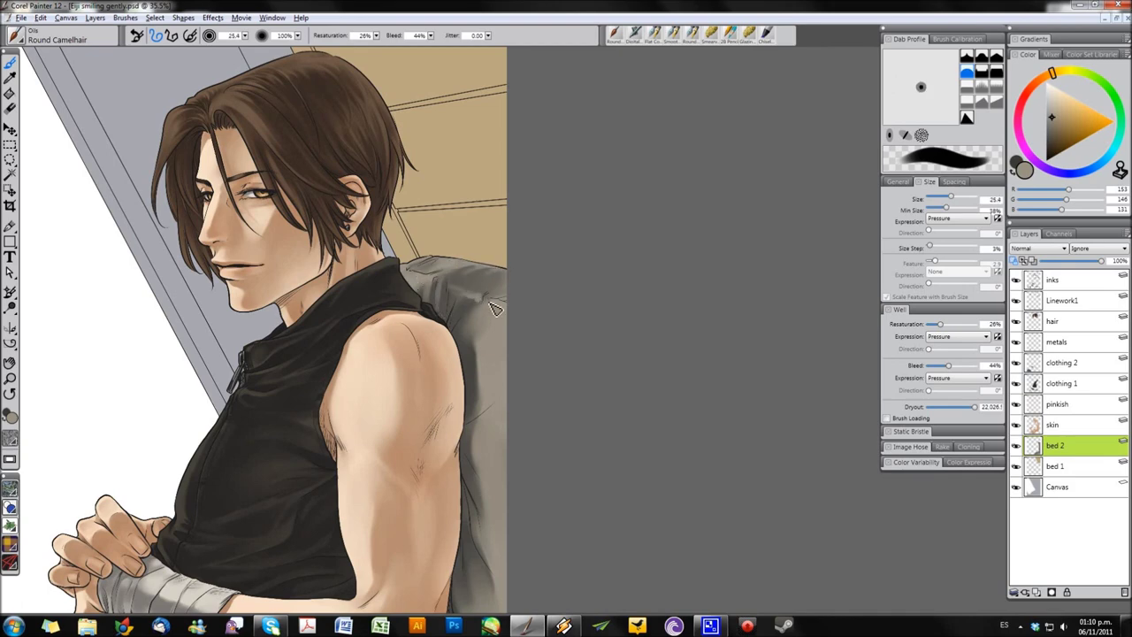
pyautogui.keyDown('alt'); pyautogui.click(451, 313); pyautogui.keyUp('alt')
pyautogui.keyDown('alt'); pyautogui.click(460, 284); pyautogui.keyUp('alt')
pyautogui.keyDown('alt'); pyautogui.click(460, 324); pyautogui.keyUp('alt')
pyautogui.press(']')
pyautogui.press(']')
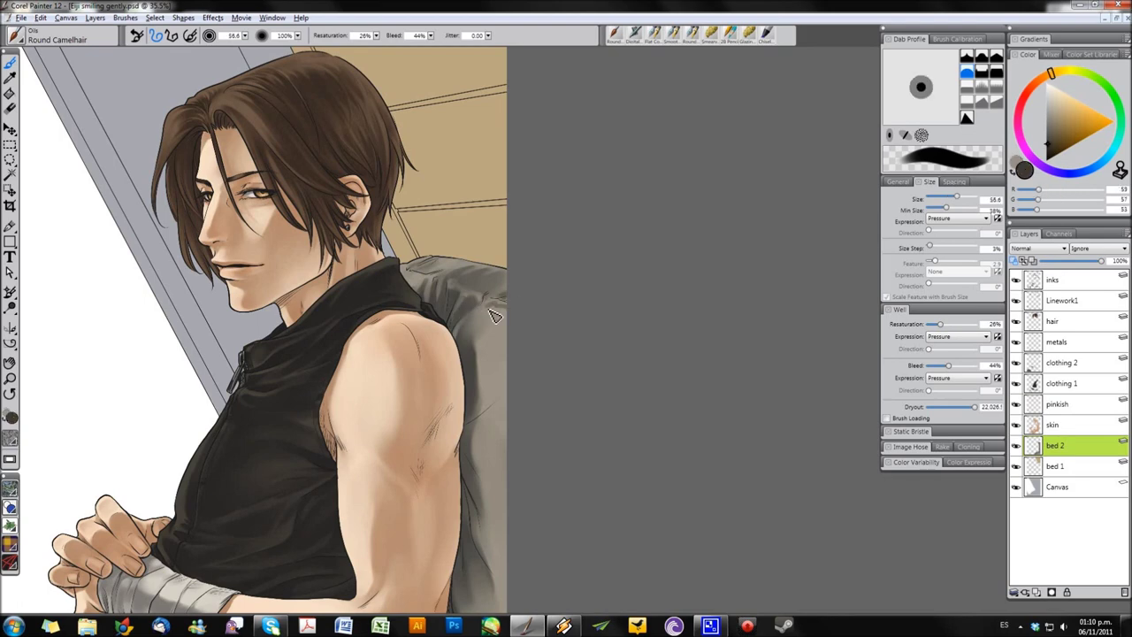
pyautogui.scroll(1, 485, 215)
pyautogui.scroll(1, 594, 254)
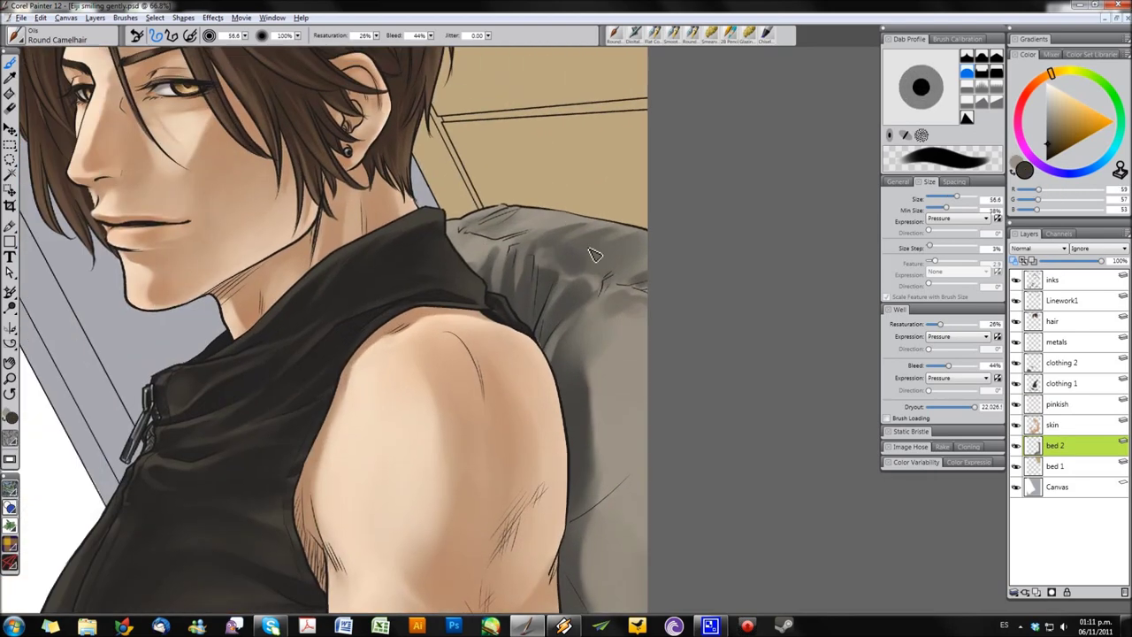
pyautogui.press('[')
pyautogui.press('[')
pyautogui.press('[')
pyautogui.keyDown('alt'); pyautogui.click(495, 270); pyautogui.keyUp('alt')
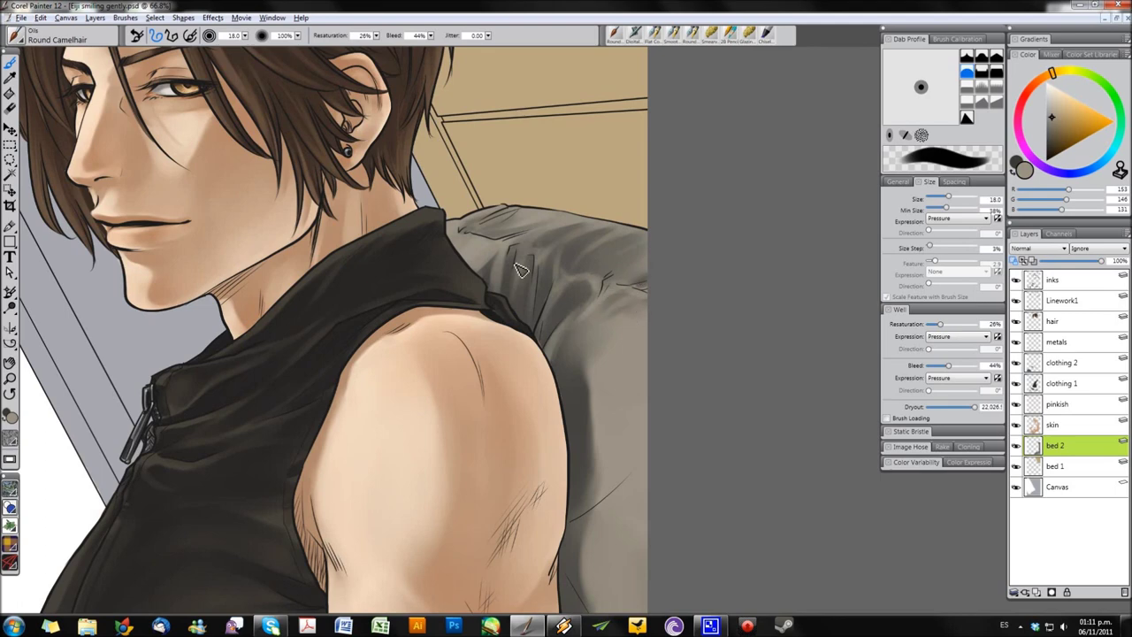
# - Paint dark shading on the cushion right of the arm below the shoulder
pyautogui.moveTo(616, 303); pyautogui.dragTo(551, 227)
pyautogui.keyDown('alt'); pyautogui.click(550, 366); pyautogui.keyUp('alt')
pyautogui.press(']')
pyautogui.press(']')
pyautogui.press(']')
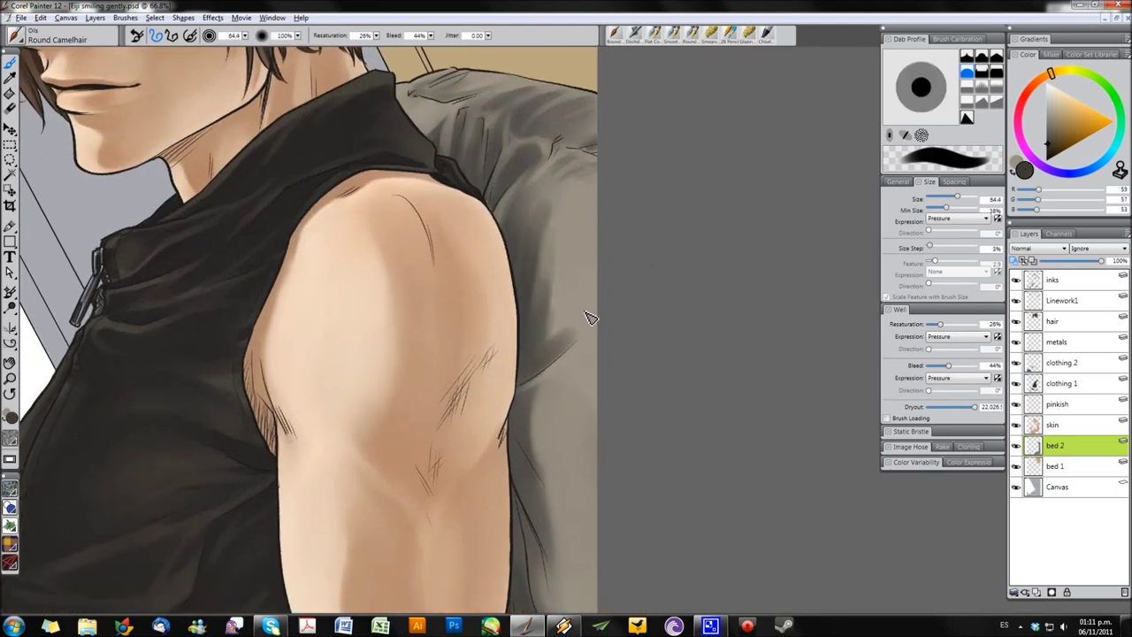
pyautogui.press(']')
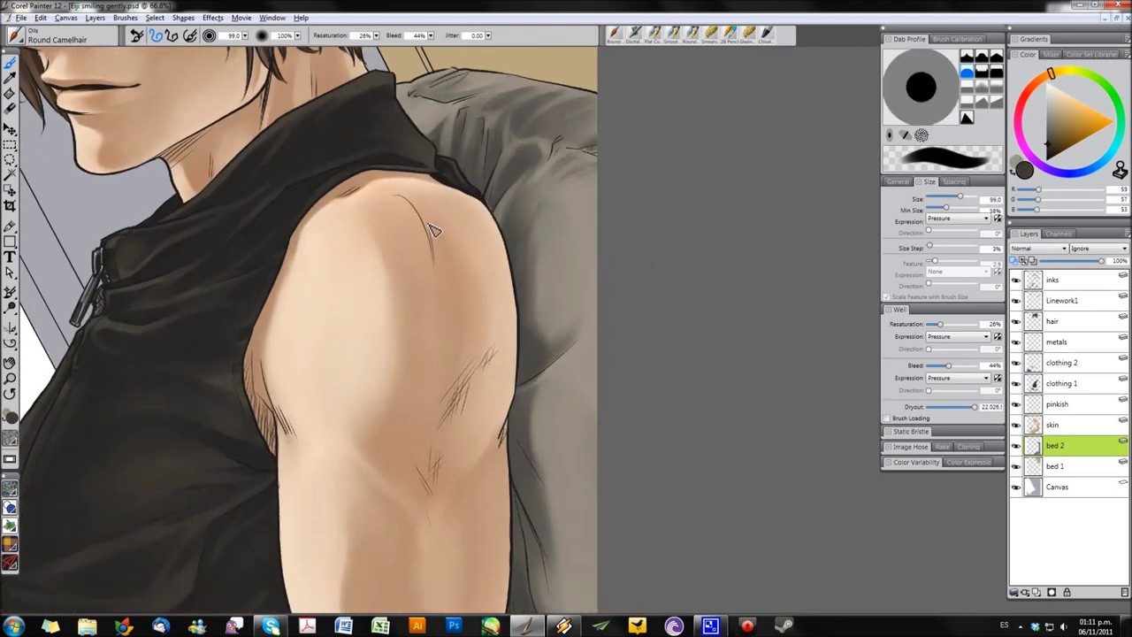
pyautogui.scroll(-3, 434, 230)
pyautogui.scroll(2, 557, 257)
pyautogui.press('[')
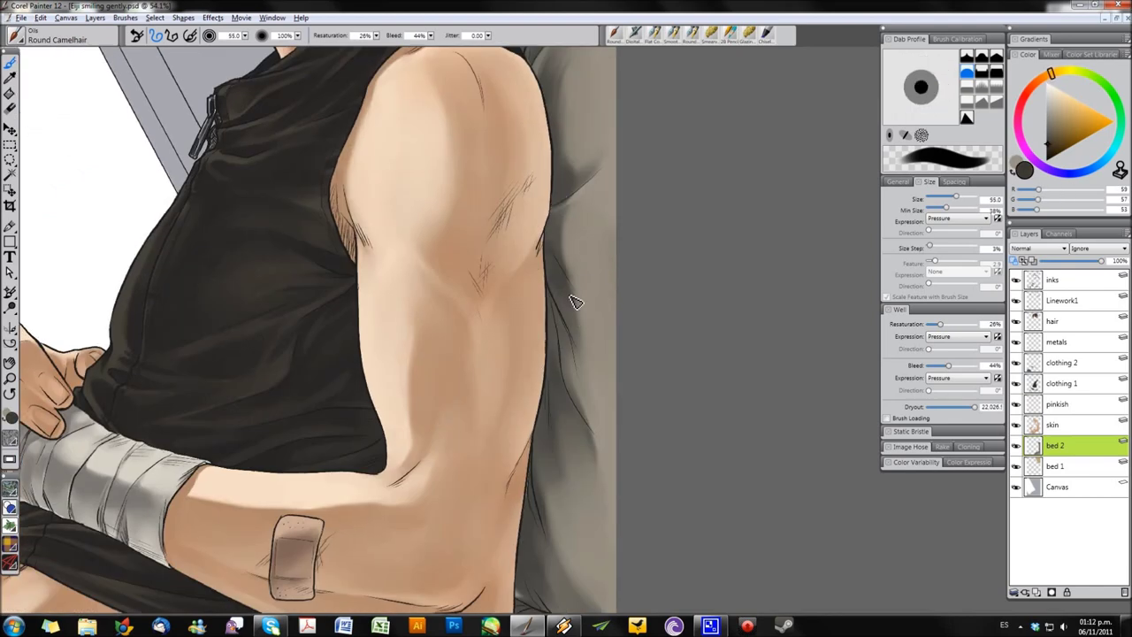
pyautogui.moveTo(566, 339)
pyautogui.mouseDown()
pyautogui.moveTo(579, 409)
pyautogui.moveTo(548, 477)
pyautogui.mouseUp()
pyautogui.keyDown('alt'); pyautogui.click(549, 384); pyautogui.keyUp('alt')
pyautogui.press(']')
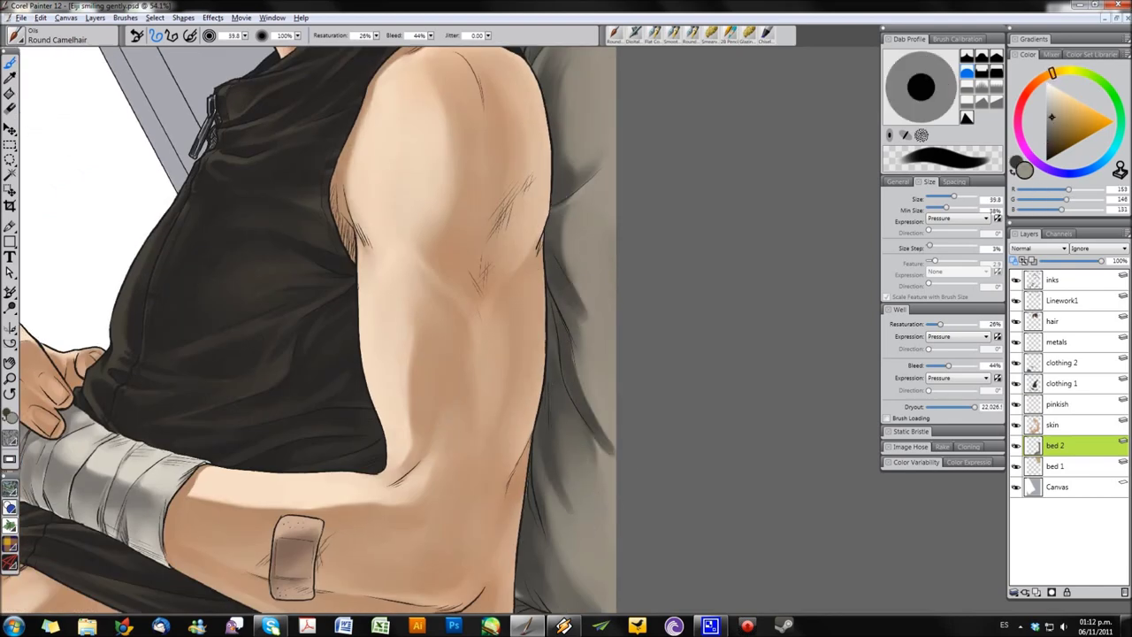
pyautogui.moveTo(588, 487); pyautogui.dragTo(560, 349)
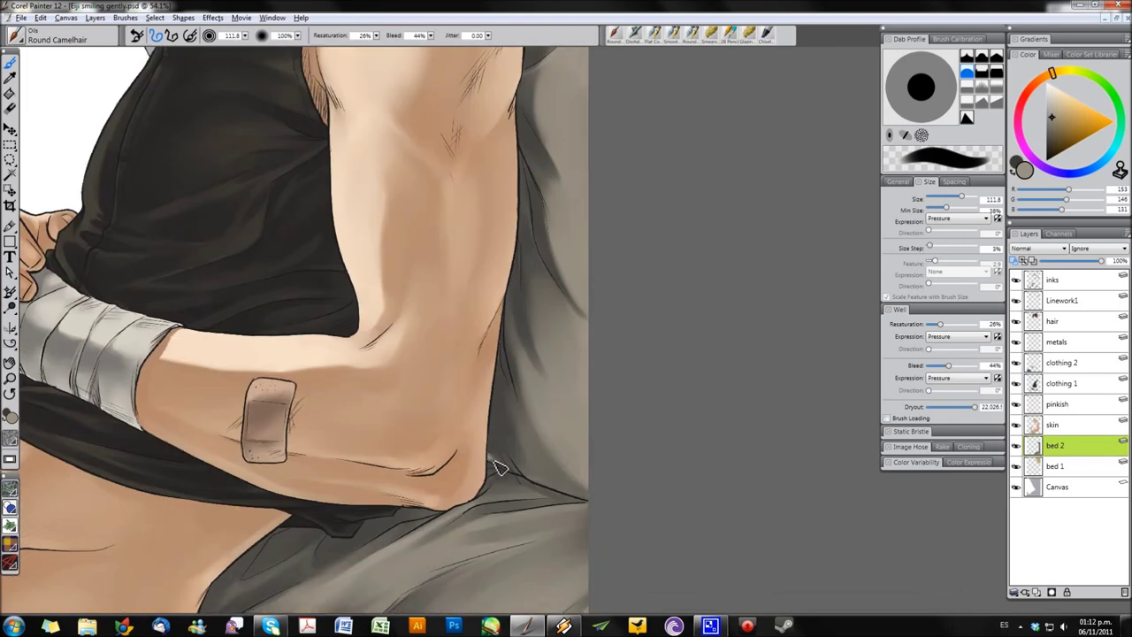
# - Airbrush a dark shadow across the bedsheet with Digital Airbrush at about size 264
pyautogui.keyDown('alt'); pyautogui.click(502, 341); pyautogui.keyUp('alt')
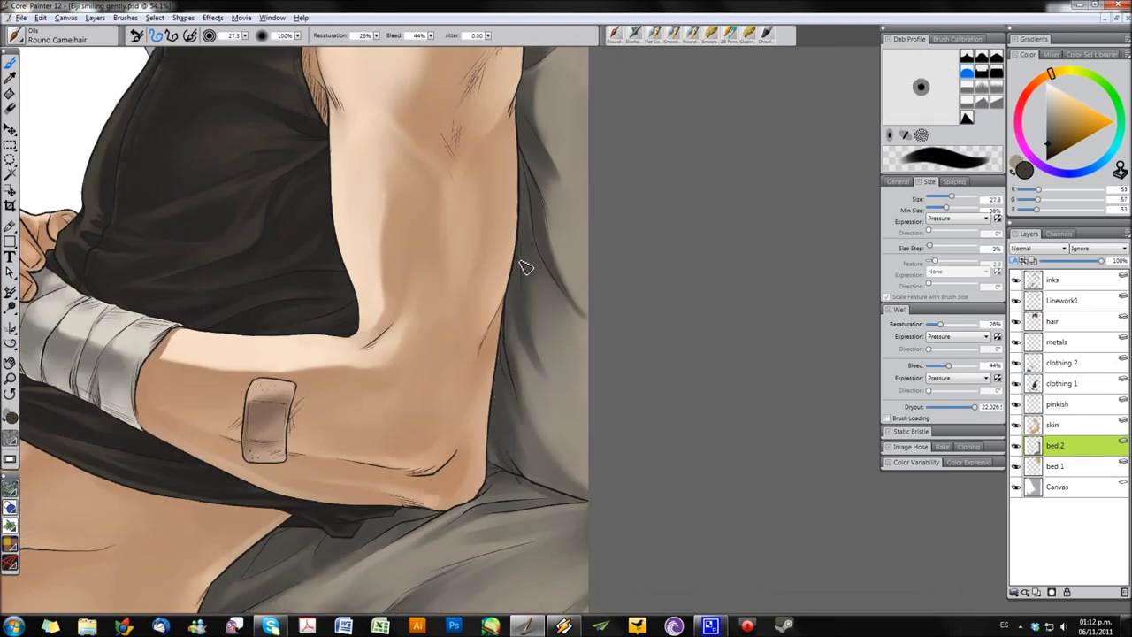
pyautogui.scroll(-3, 524, 267)
pyautogui.scroll(-2, 625, 313)
pyautogui.moveTo(345, 275); pyautogui.dragTo(460, 276)
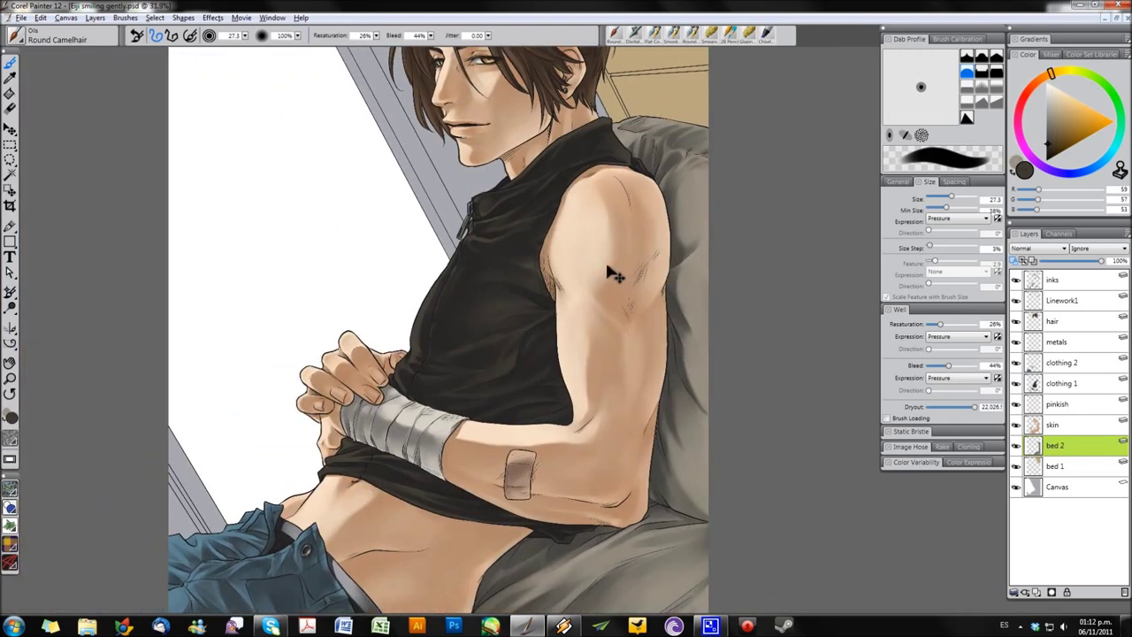
pyautogui.moveTo(616, 372); pyautogui.dragTo(618, 286)
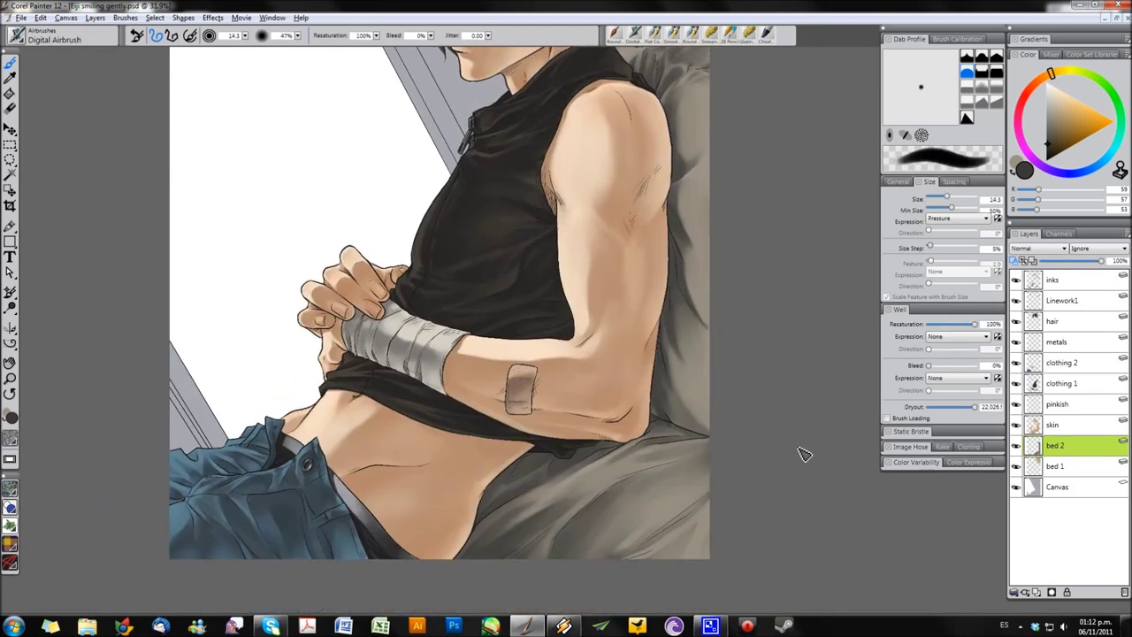
pyautogui.click(619, 343)
pyautogui.press('[')
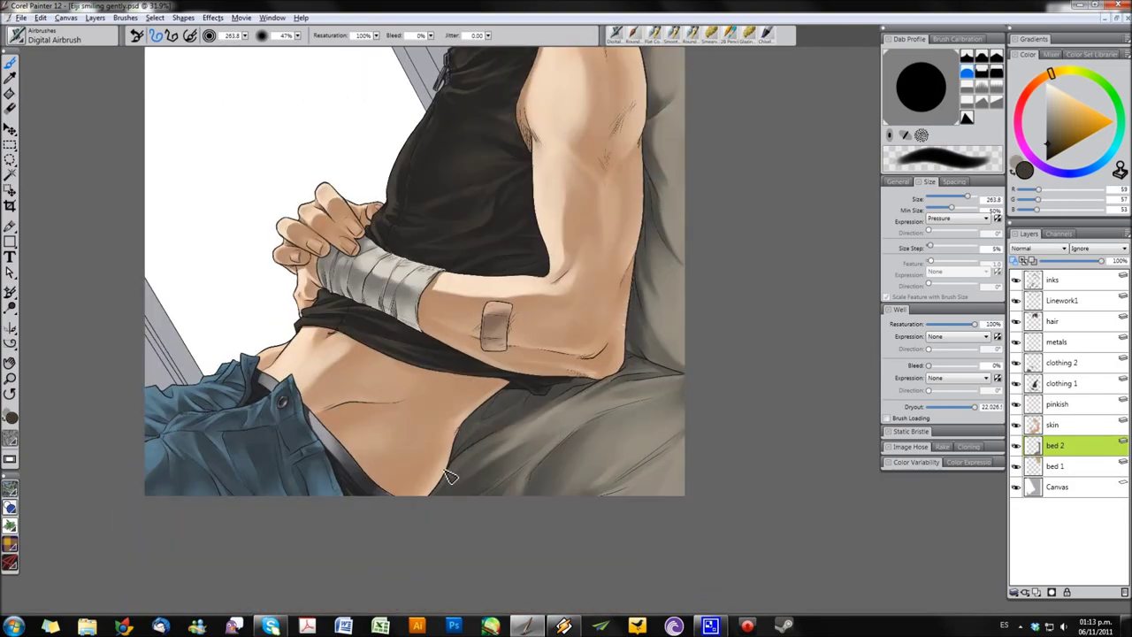
pyautogui.moveTo(446, 475); pyautogui.dragTo(638, 408)
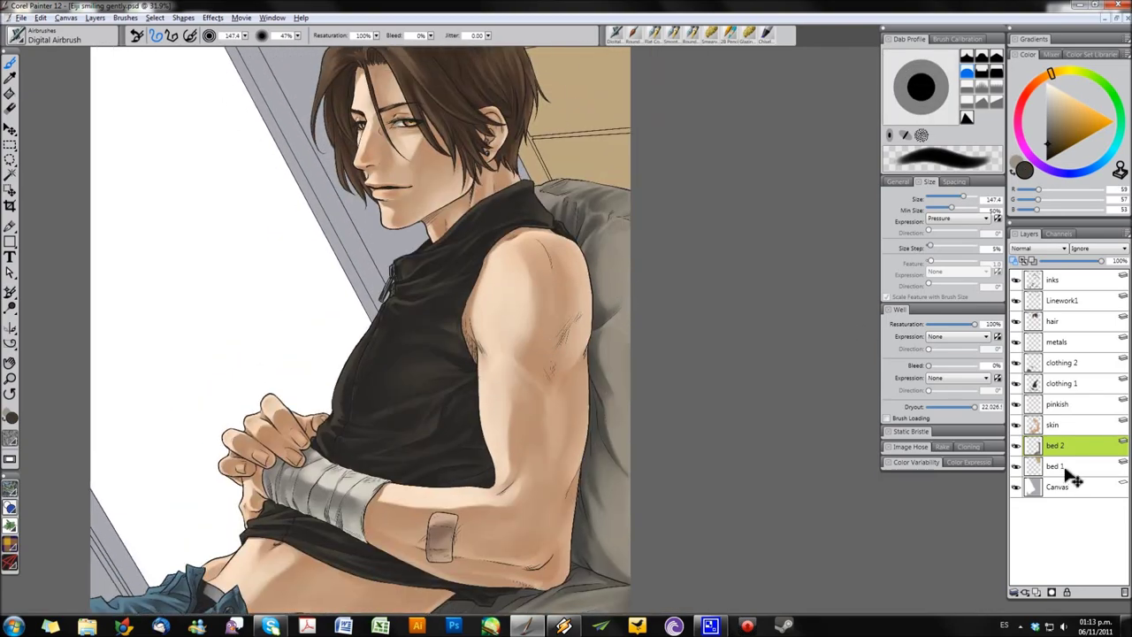
pyautogui.click(1067, 467)
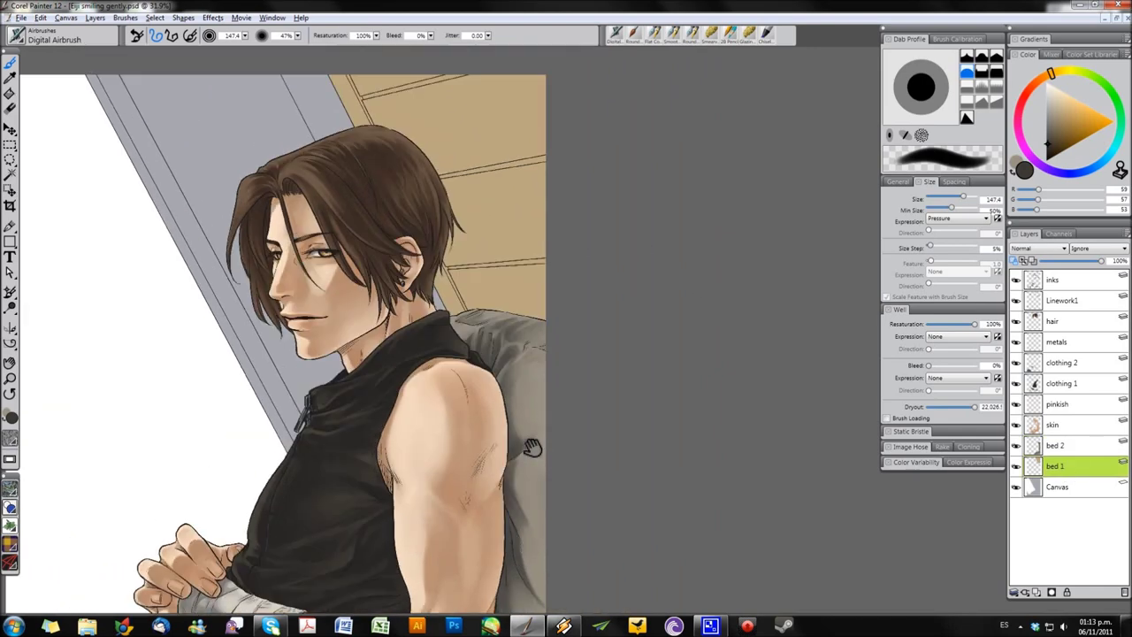
# - Airbrush brown shadow onto the tan wooden wall behind the head at size about 202
pyautogui.click(1065, 128)
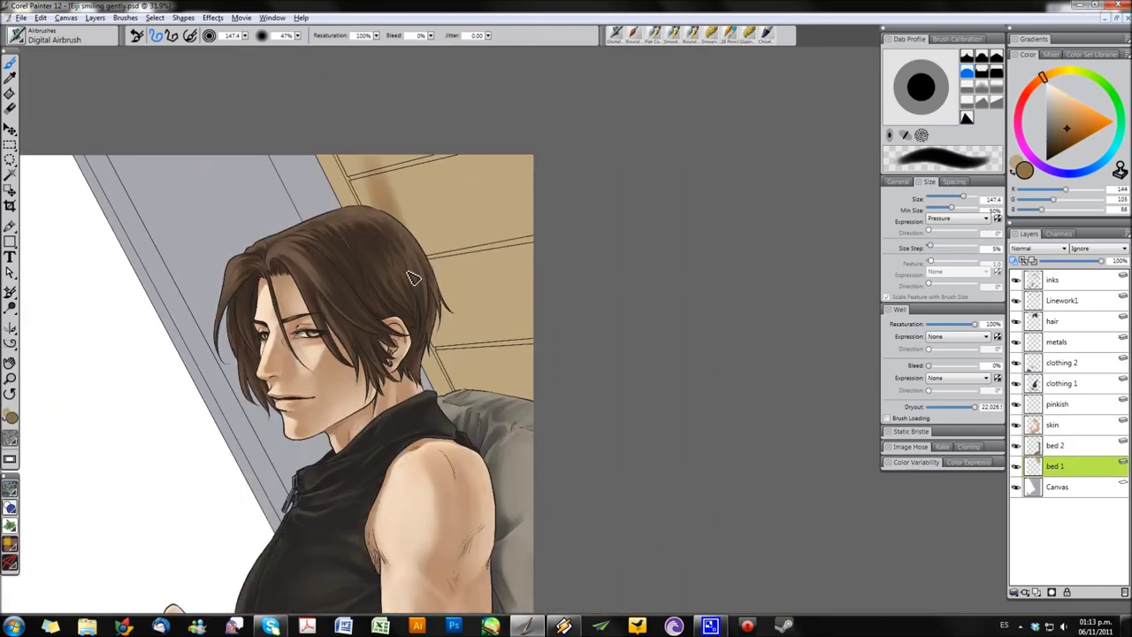
pyautogui.press(']')
pyautogui.moveTo(412, 278)
pyautogui.mouseDown()
pyautogui.moveTo(495, 265)
pyautogui.moveTo(478, 414)
pyautogui.mouseUp()
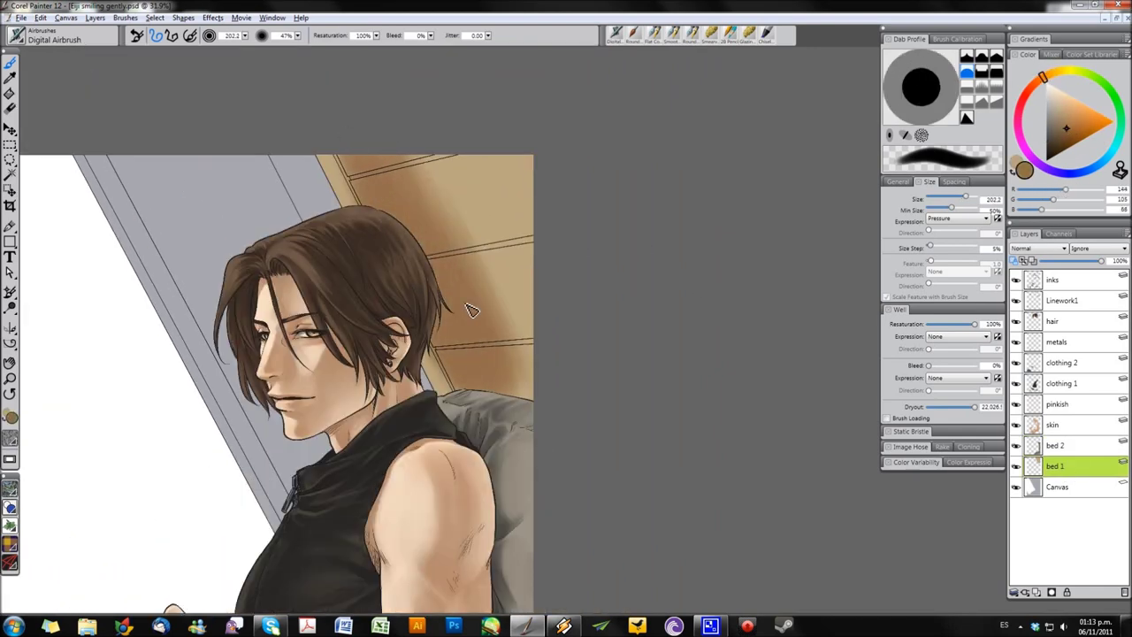
pyautogui.moveTo(393, 148); pyautogui.dragTo(529, 323)
pyautogui.moveTo(468, 188)
pyautogui.mouseDown()
pyautogui.moveTo(505, 291)
pyautogui.moveTo(490, 298)
pyautogui.moveTo(459, 283)
pyautogui.mouseUp()
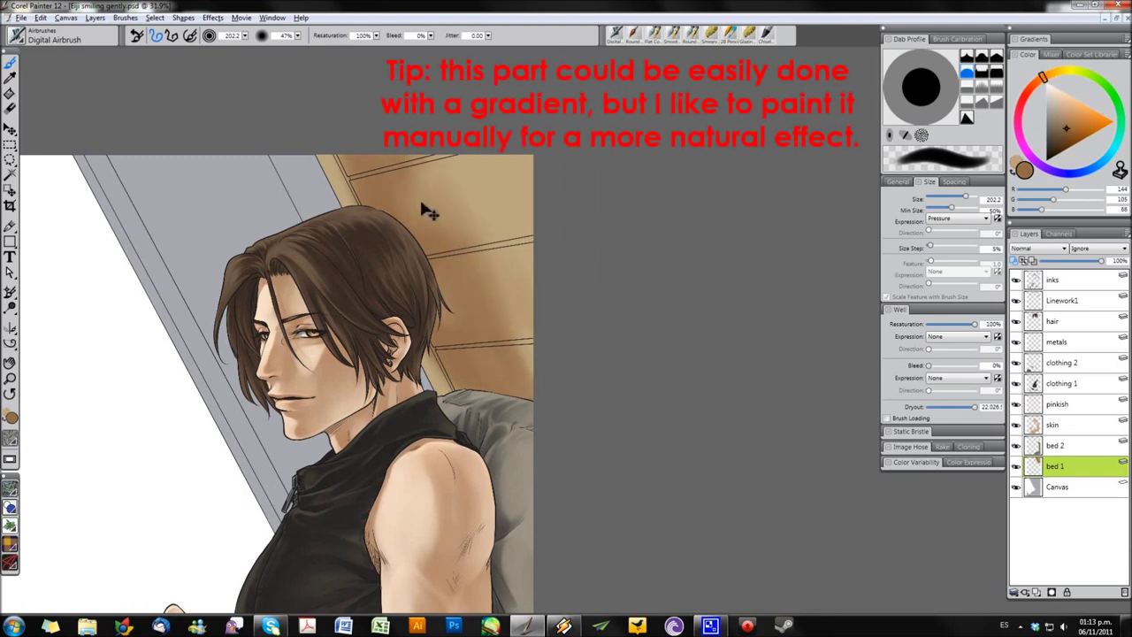
# - Switch to the Round Camelhair brush and sample the wall's light tan and dark brown
pyautogui.press('/')
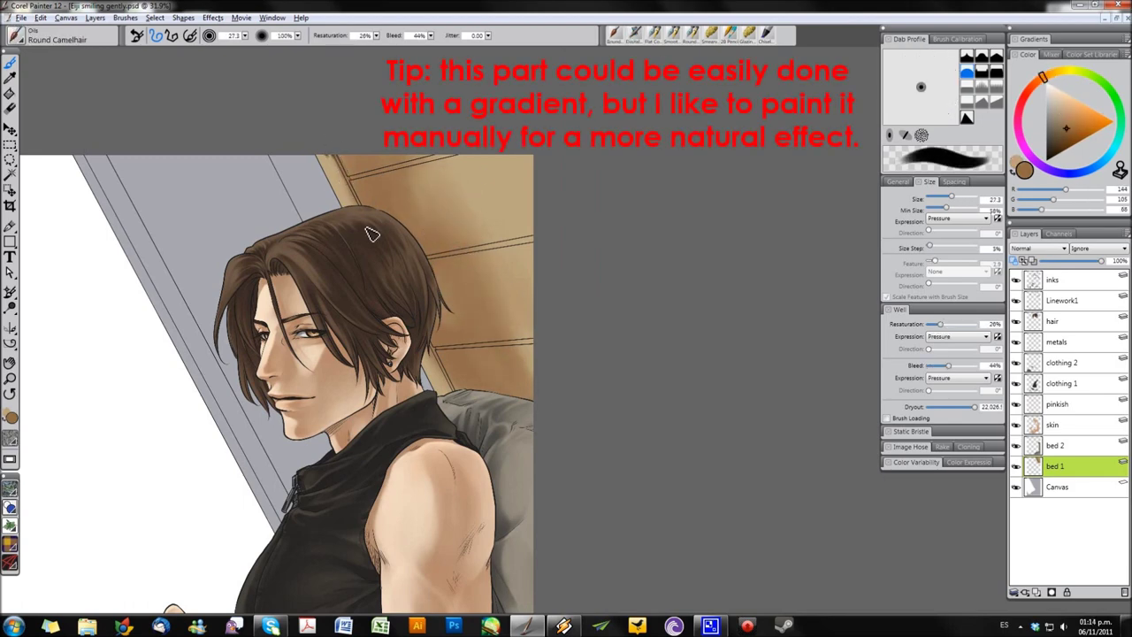
pyautogui.keyDown('alt'); pyautogui.click(400, 172); pyautogui.keyUp('alt')
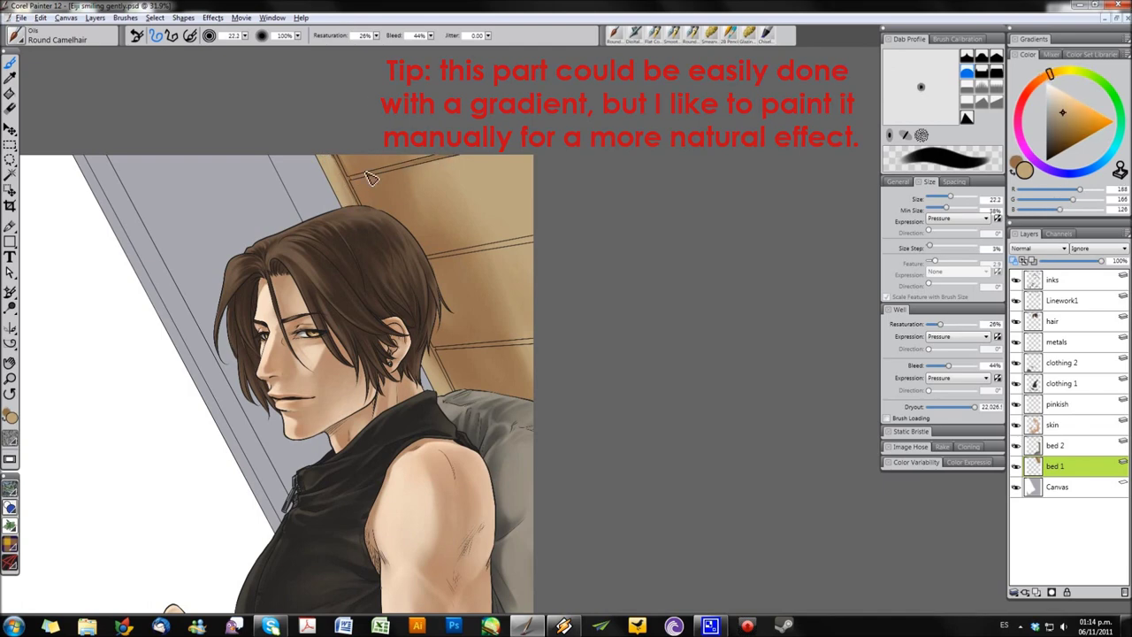
pyautogui.keyDown('alt'); pyautogui.click(515, 251); pyautogui.keyUp('alt')
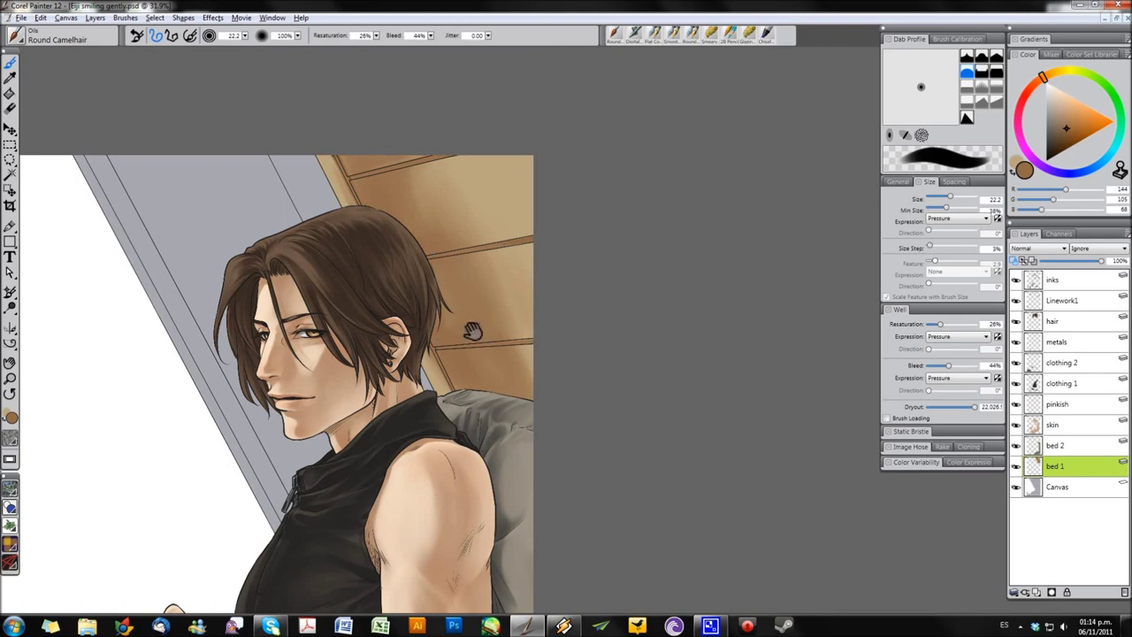
pyautogui.moveTo(473, 345); pyautogui.dragTo(450, 289)
pyautogui.moveTo(469, 218); pyautogui.dragTo(482, 254)
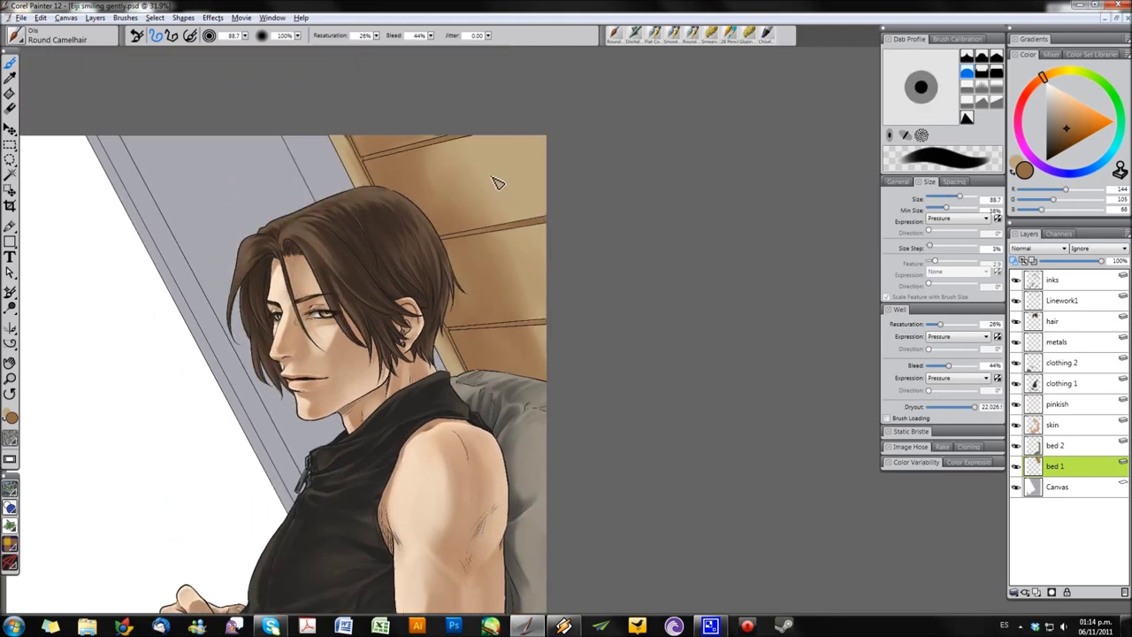
pyautogui.keyDown('alt'); pyautogui.click(357, 174); pyautogui.keyUp('alt')
pyautogui.scroll(2, 375, 148)
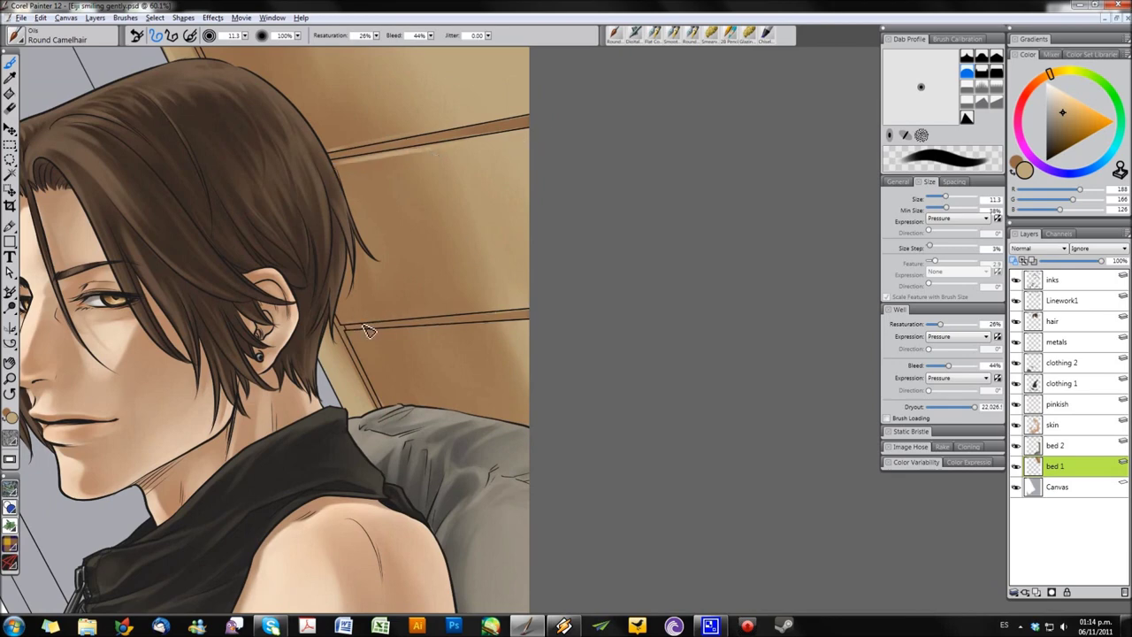
pyautogui.scroll(5, 270, 235)
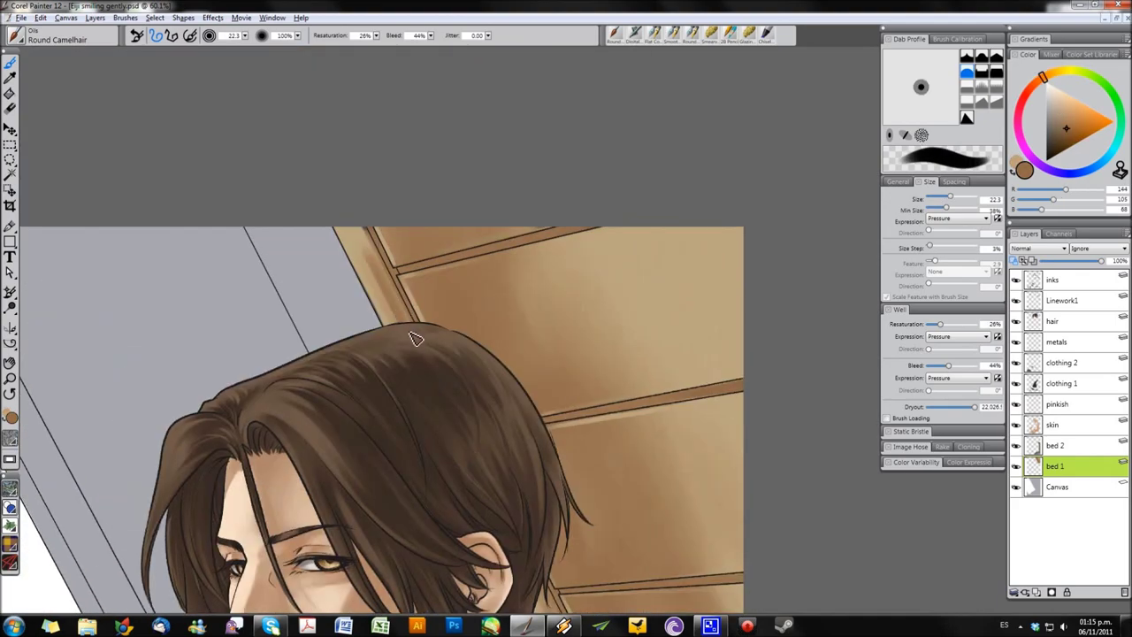
pyautogui.scroll(-5, 376, 276)
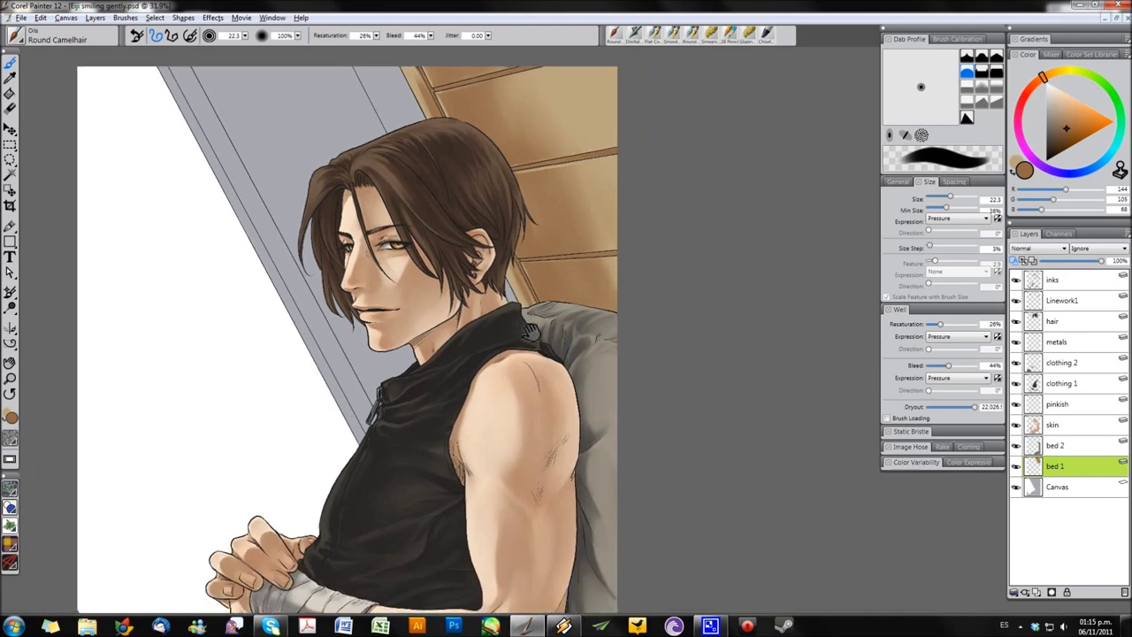
pyautogui.scroll(-2, 534, 291)
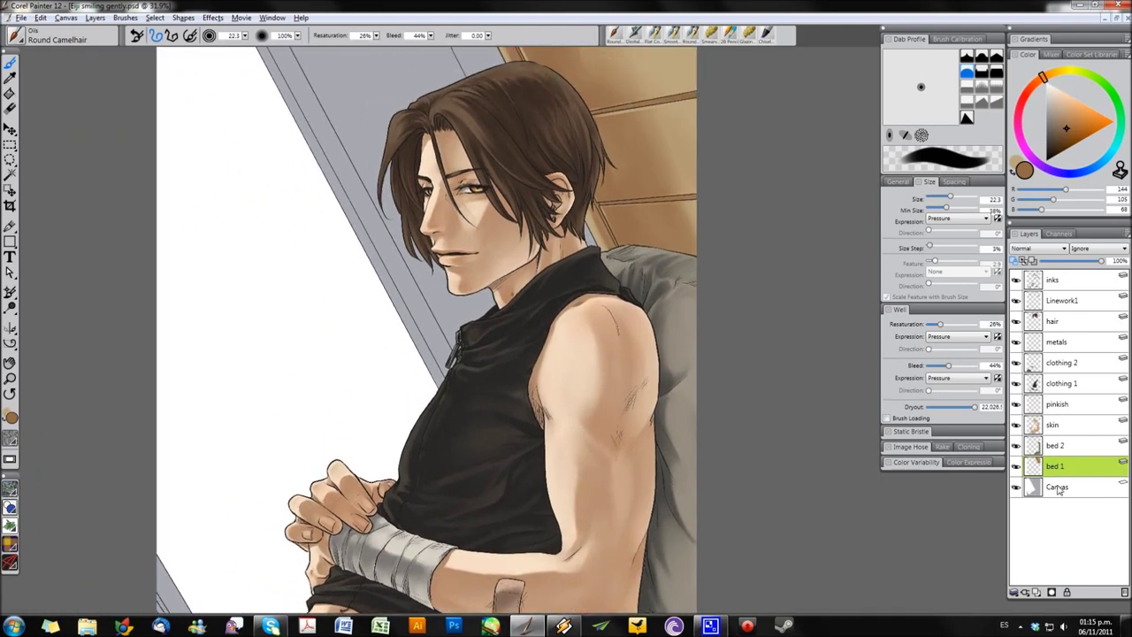
pyautogui.scroll(-2, 585, 421)
# - Airbrush dark grey shading down the grey wall strip beside the head
pyautogui.scroll(3, 585, 421)
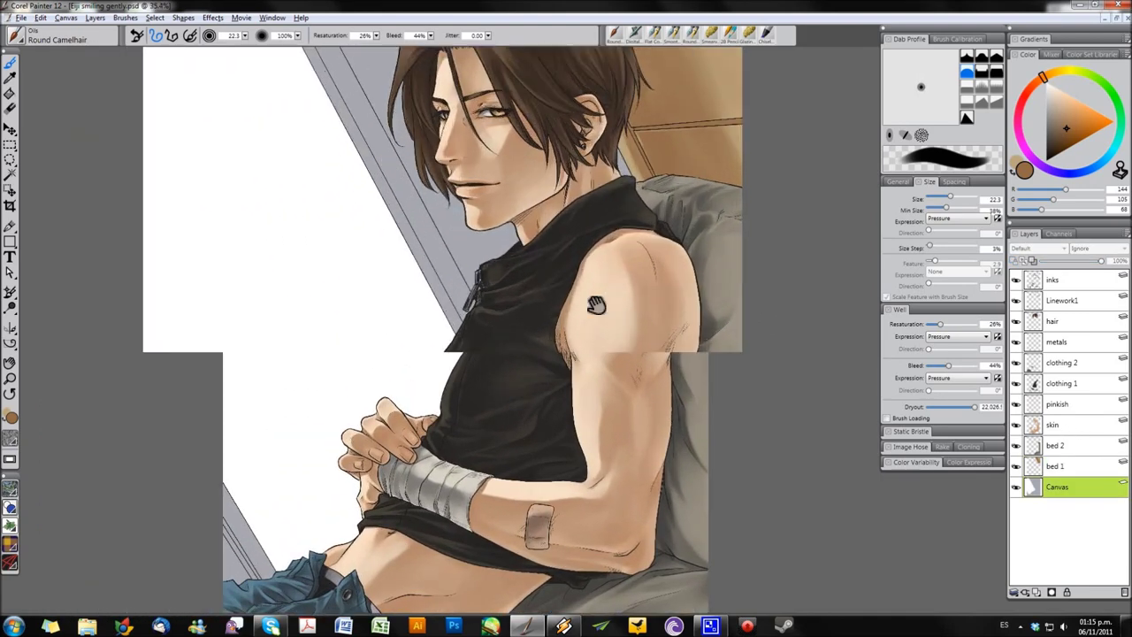
pyautogui.moveTo(533, 370); pyautogui.dragTo(639, 473)
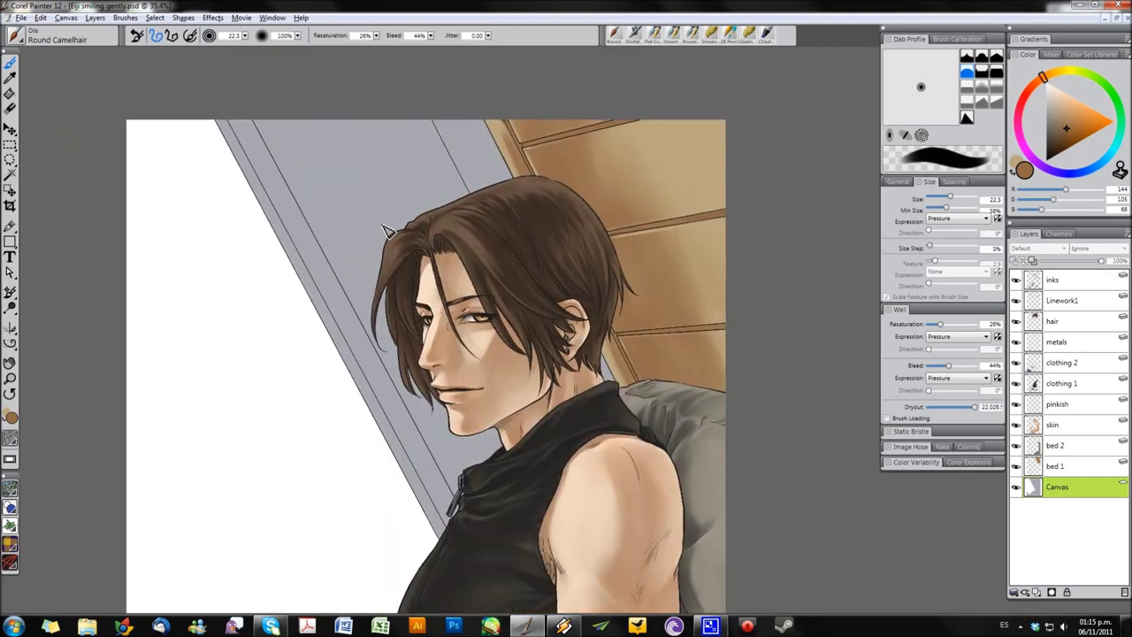
pyautogui.click(635, 35)
pyautogui.moveTo(248, 124); pyautogui.dragTo(451, 459)
pyautogui.moveTo(292, 124)
pyautogui.mouseDown()
pyautogui.moveTo(477, 496)
pyautogui.moveTo(281, 143)
pyautogui.moveTo(487, 455)
pyautogui.mouseUp()
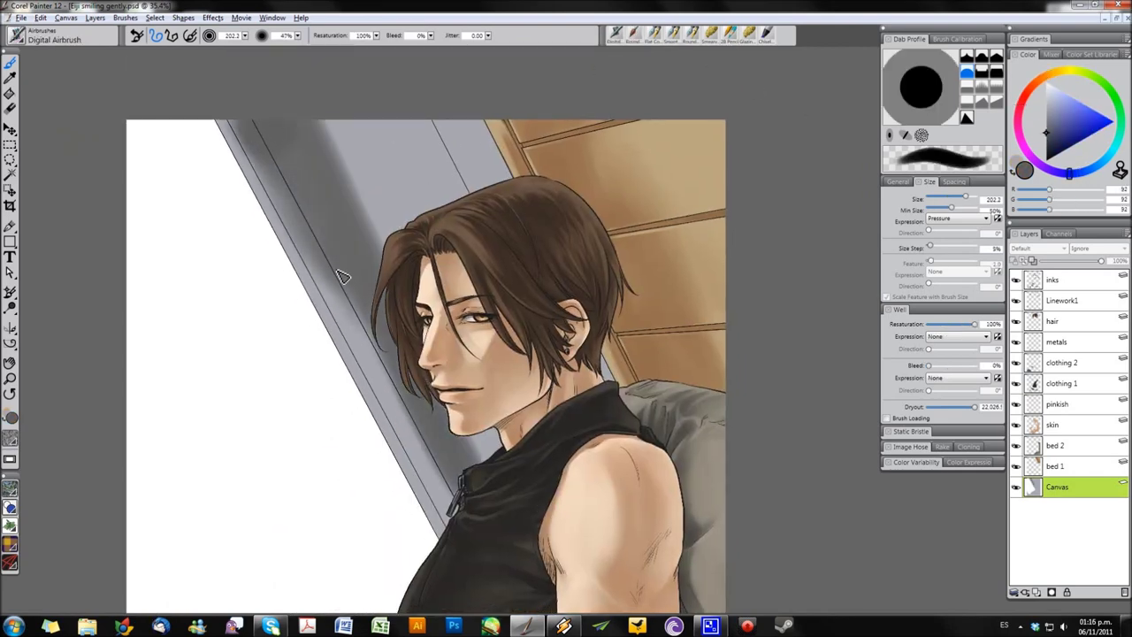
pyautogui.press(']')
# - Airbrush a light blue-grey haze across the top of the wall strip
pyautogui.moveTo(343, 166)
pyautogui.mouseDown()
pyautogui.moveTo(415, 177)
pyautogui.moveTo(365, 167)
pyautogui.mouseUp()
pyautogui.keyDown('alt'); pyautogui.click(425, 159); pyautogui.keyUp('alt')
pyautogui.keyDown('alt'); pyautogui.click(364, 251); pyautogui.keyUp('alt')
pyautogui.moveTo(336, 128); pyautogui.dragTo(354, 255)
pyautogui.moveTo(460, 186)
pyautogui.mouseDown()
pyautogui.moveTo(481, 133)
pyautogui.moveTo(482, 168)
pyautogui.mouseUp()
pyautogui.keyDown('alt'); pyautogui.click(495, 177); pyautogui.keyUp('alt')
pyautogui.keyDown('alt'); pyautogui.click(480, 151); pyautogui.keyUp('alt')
pyautogui.keyDown('alt'); pyautogui.click(374, 253); pyautogui.keyUp('alt')
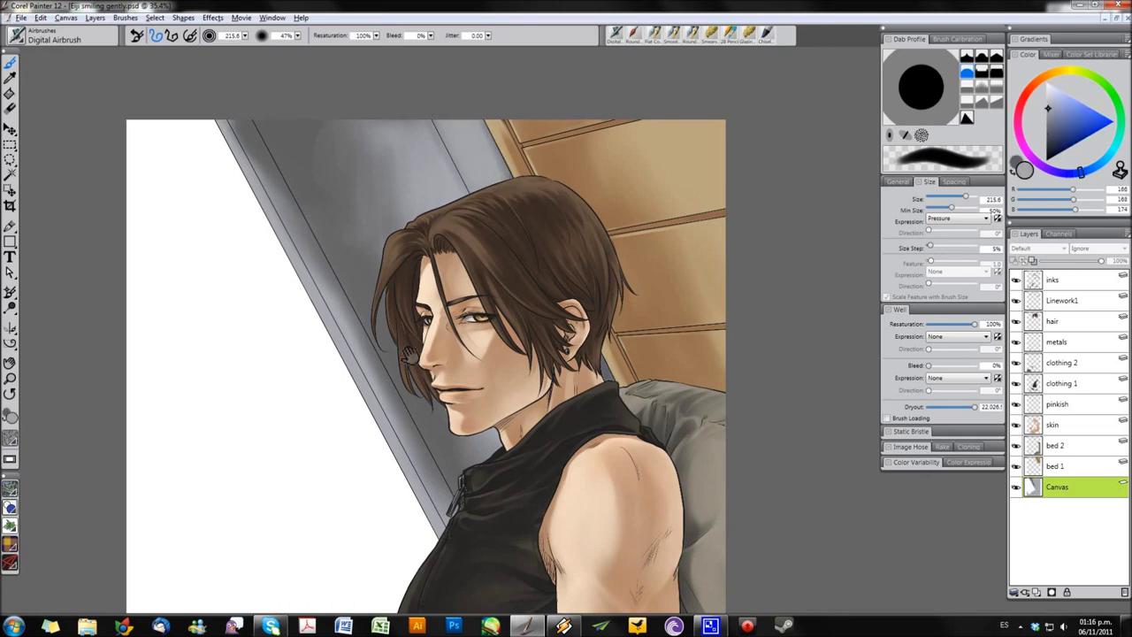
pyautogui.moveTo(362, 127); pyautogui.dragTo(406, 186)
pyautogui.moveTo(445, 274); pyautogui.dragTo(440, 206)
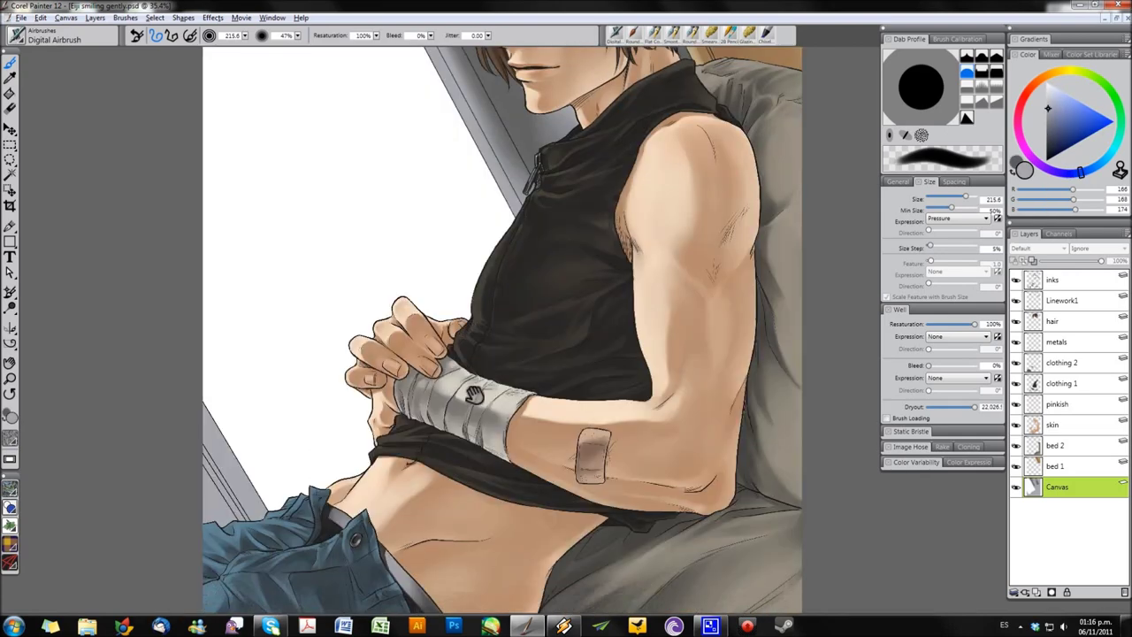
# - Return to a much smaller Round Camelhair brush loaded with light blue-grey
pyautogui.click(633, 35)
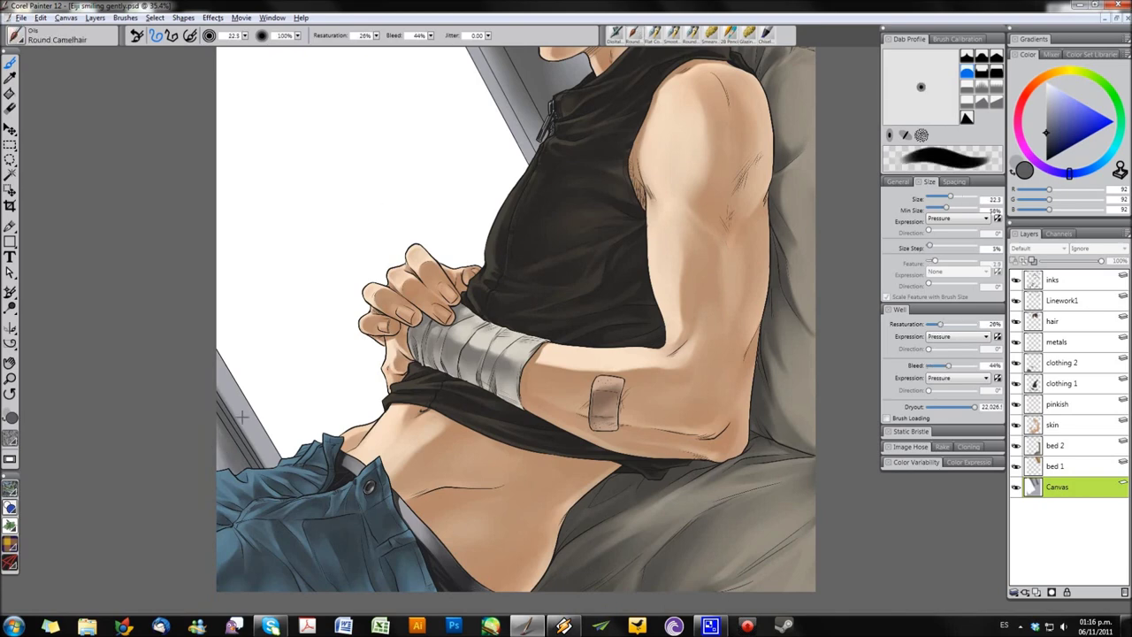
pyautogui.moveTo(212, 405); pyautogui.dragTo(239, 415)
pyautogui.keyDown('alt'); pyautogui.click(252, 415); pyautogui.keyUp('alt')
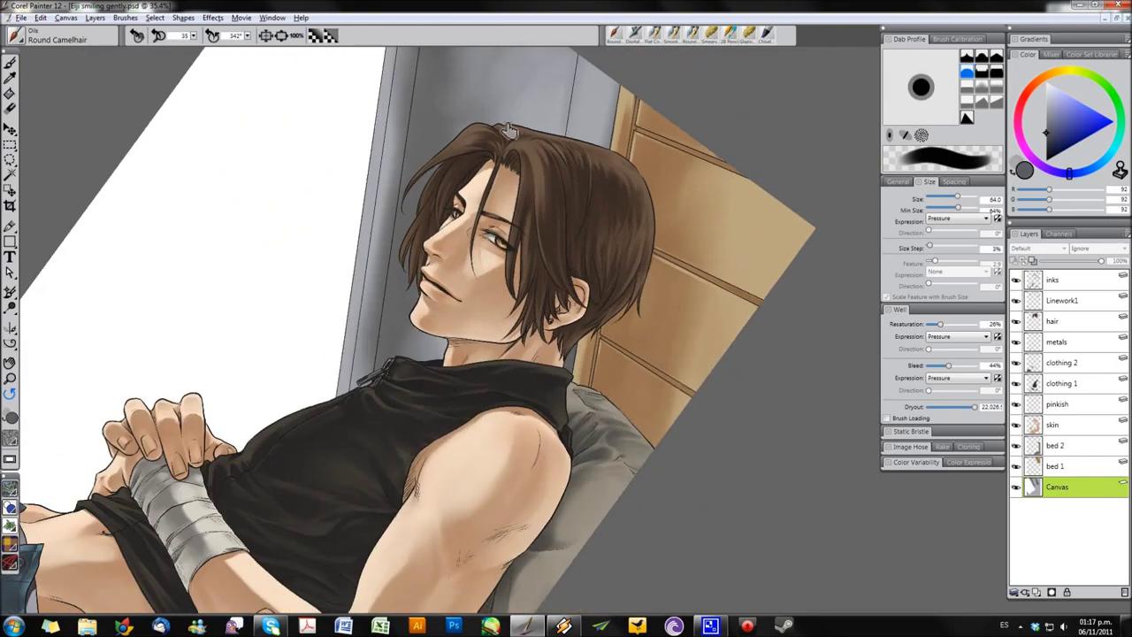
# - Rotate the canvas and repaint the grey wall above the hair in dark and light greys
pyautogui.moveTo(313, 336); pyautogui.dragTo(572, 276)
pyautogui.moveTo(507, 99); pyautogui.dragTo(408, 504)
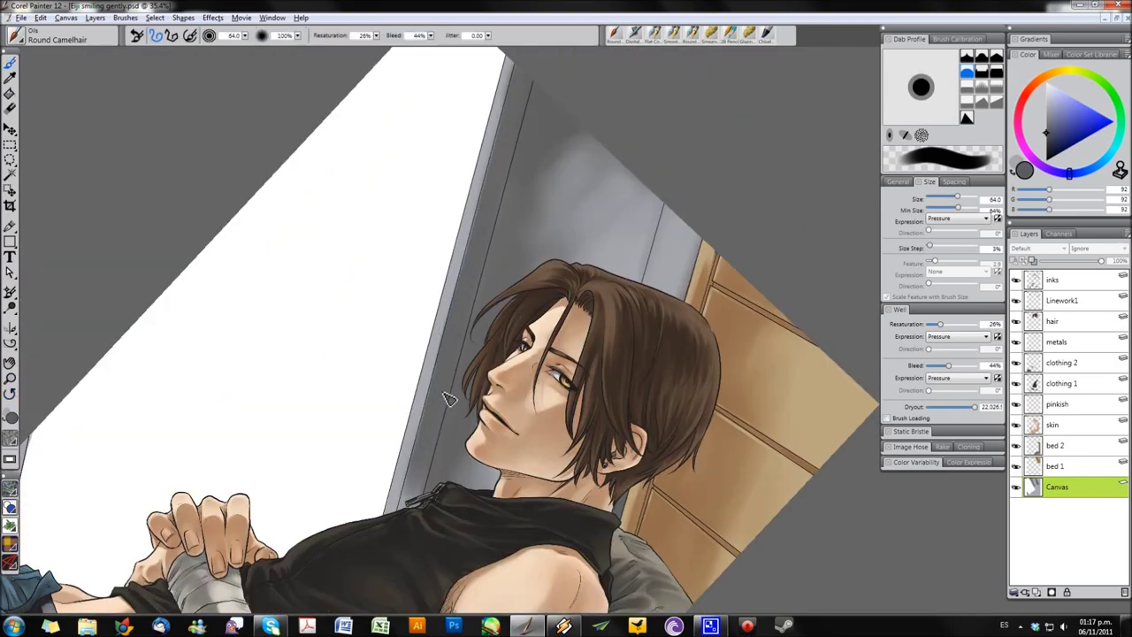
pyautogui.press('[')
pyautogui.press('[')
pyautogui.press('[')
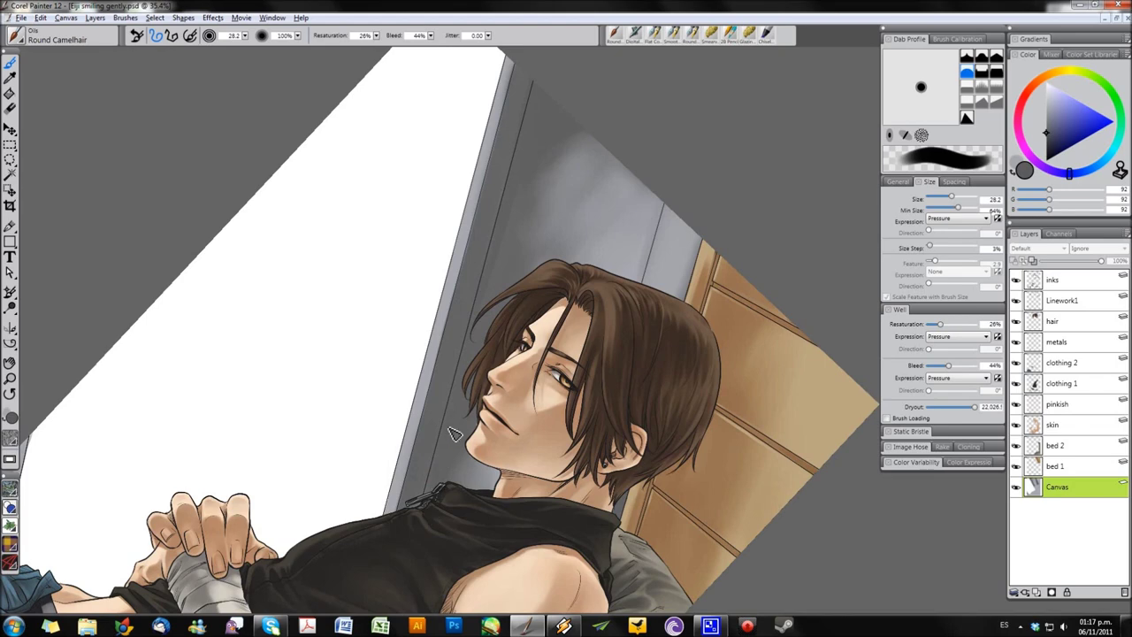
pyautogui.keyDown('alt'); pyautogui.click(643, 250); pyautogui.keyUp('alt')
pyautogui.press(']')
pyautogui.press(']')
pyautogui.press(']')
pyautogui.keyDown('alt'); pyautogui.click(586, 184); pyautogui.keyUp('alt')
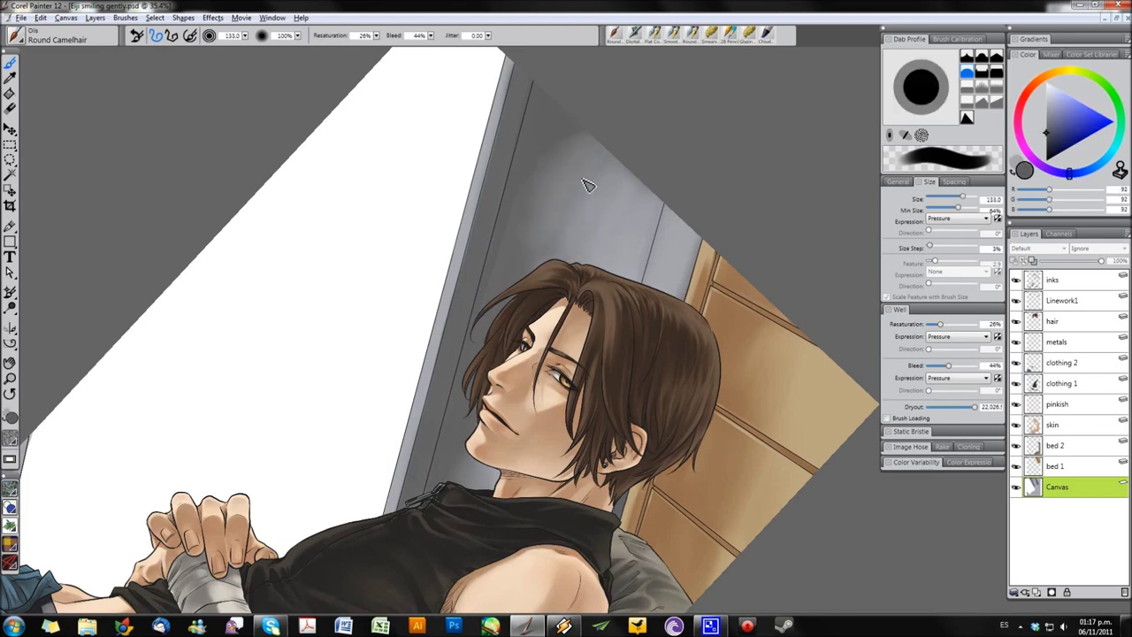
pyautogui.moveTo(589, 156); pyautogui.dragTo(540, 183)
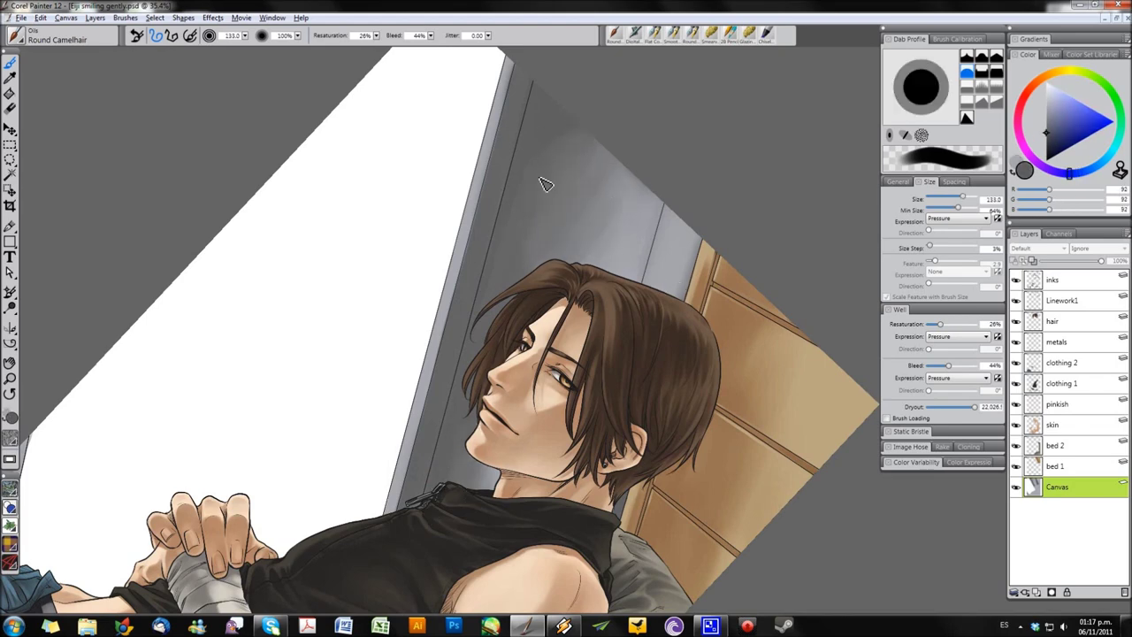
pyautogui.keyDown('alt'); pyautogui.click(595, 206); pyautogui.keyUp('alt')
pyautogui.press('[')
pyautogui.press('[')
pyautogui.press('[')
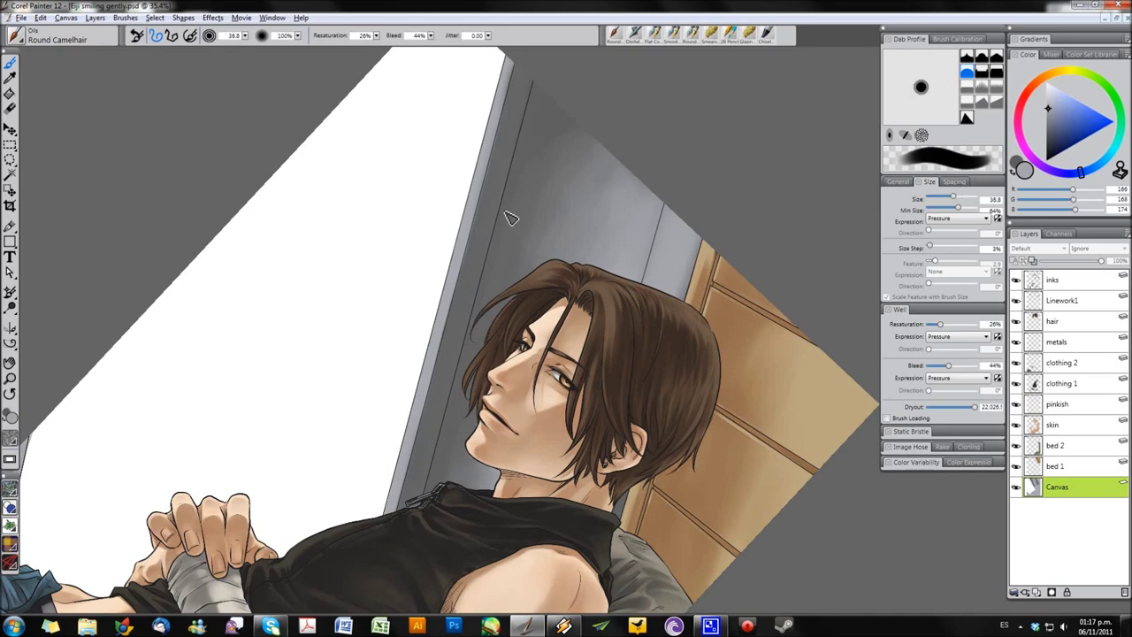
# - Airbrush a white highlight along the left window-frame edge
pyautogui.moveTo(459, 385); pyautogui.dragTo(601, 208)
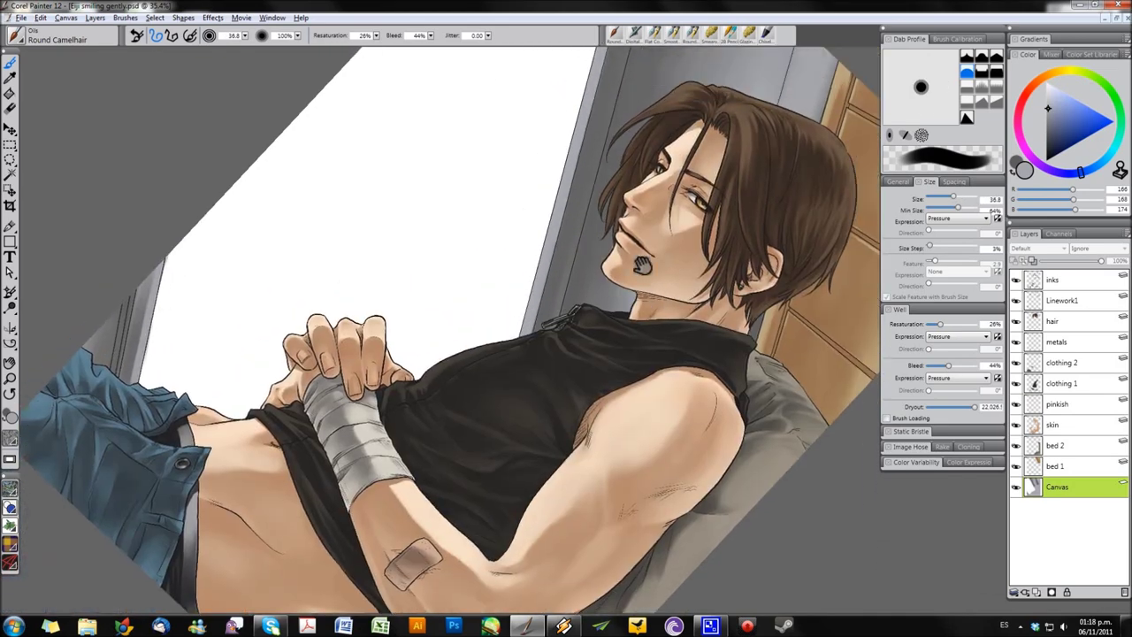
pyautogui.keyDown('alt'); pyautogui.click(154, 373); pyautogui.keyUp('alt')
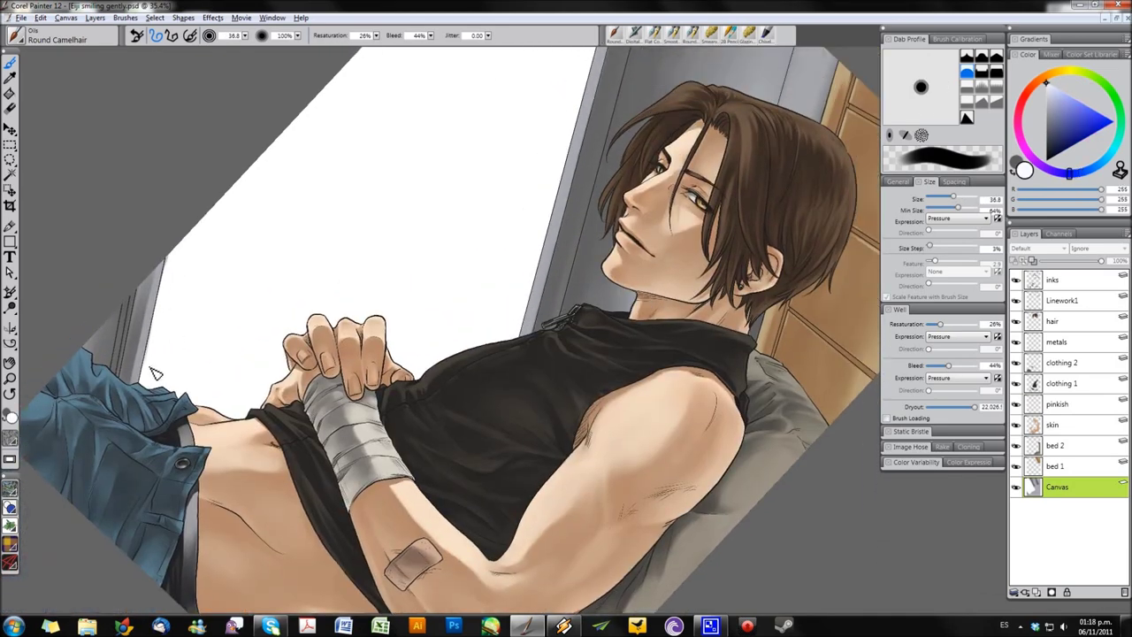
pyautogui.click(629, 34)
pyautogui.moveTo(187, 292); pyautogui.dragTo(146, 380)
pyautogui.moveTo(466, 255); pyautogui.dragTo(379, 415)
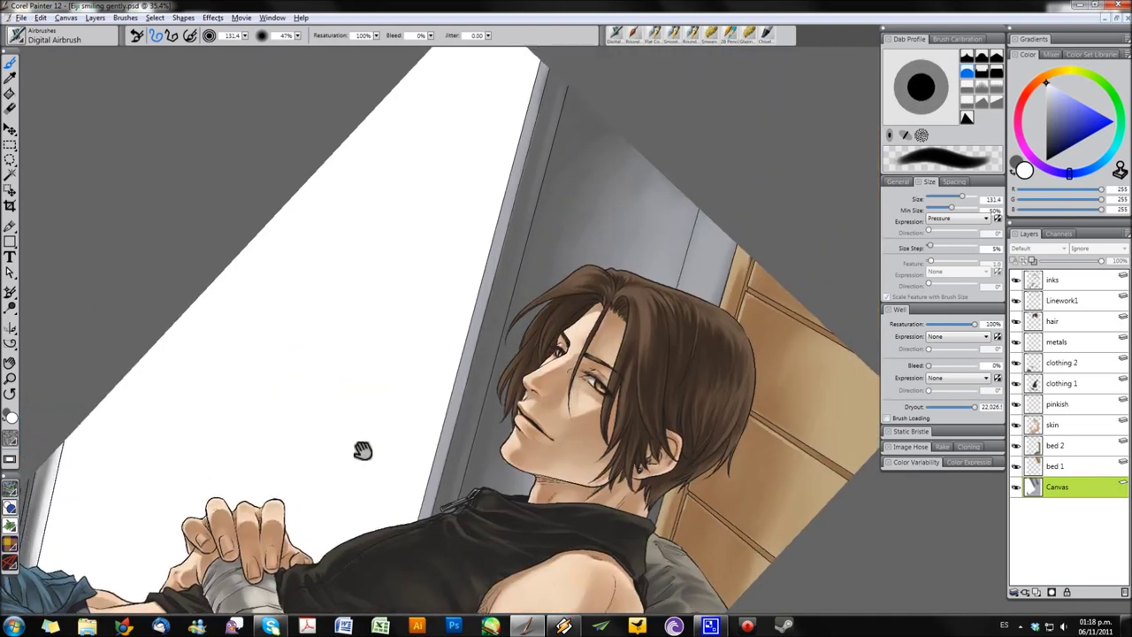
pyautogui.press(']')
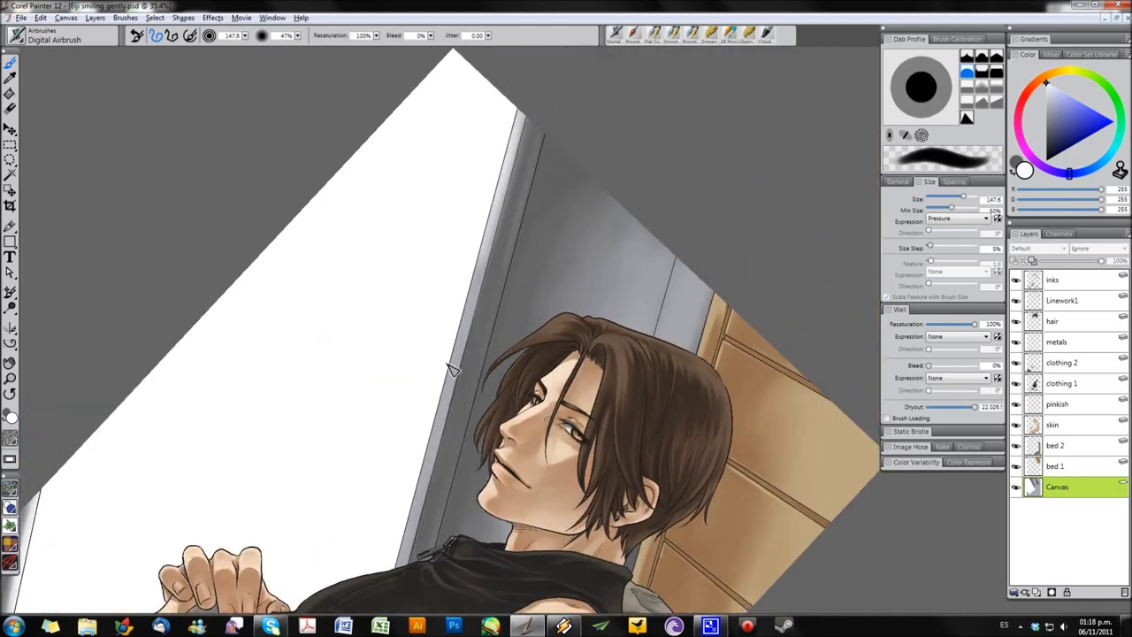
pyautogui.moveTo(523, 116); pyautogui.dragTo(405, 564)
pyautogui.moveTo(522, 119); pyautogui.dragTo(486, 265)
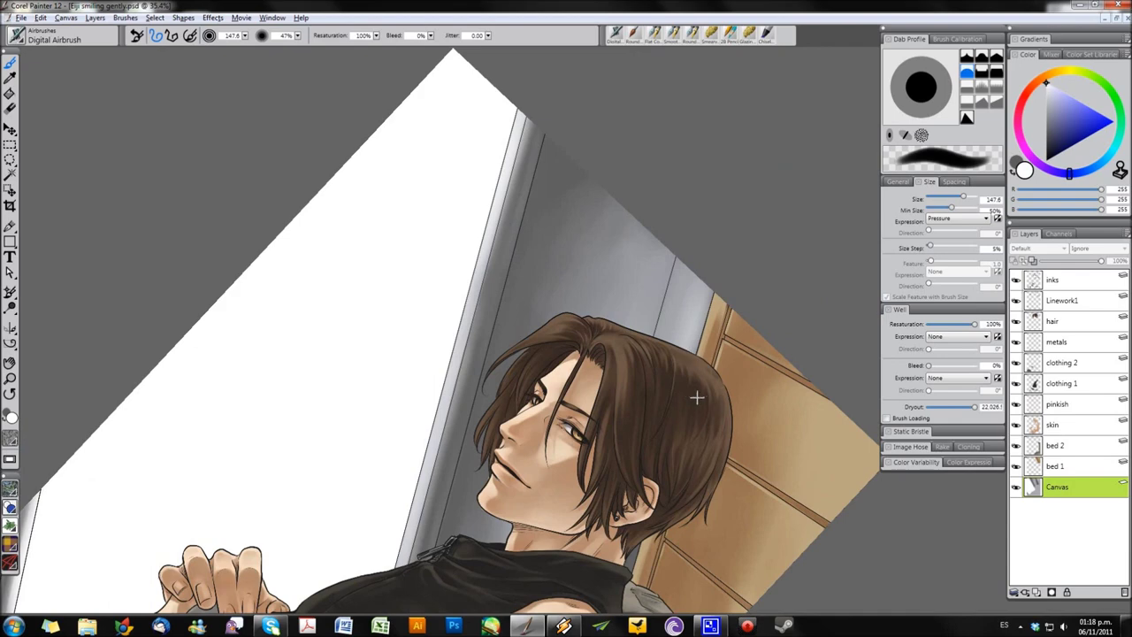
pyautogui.press(']')
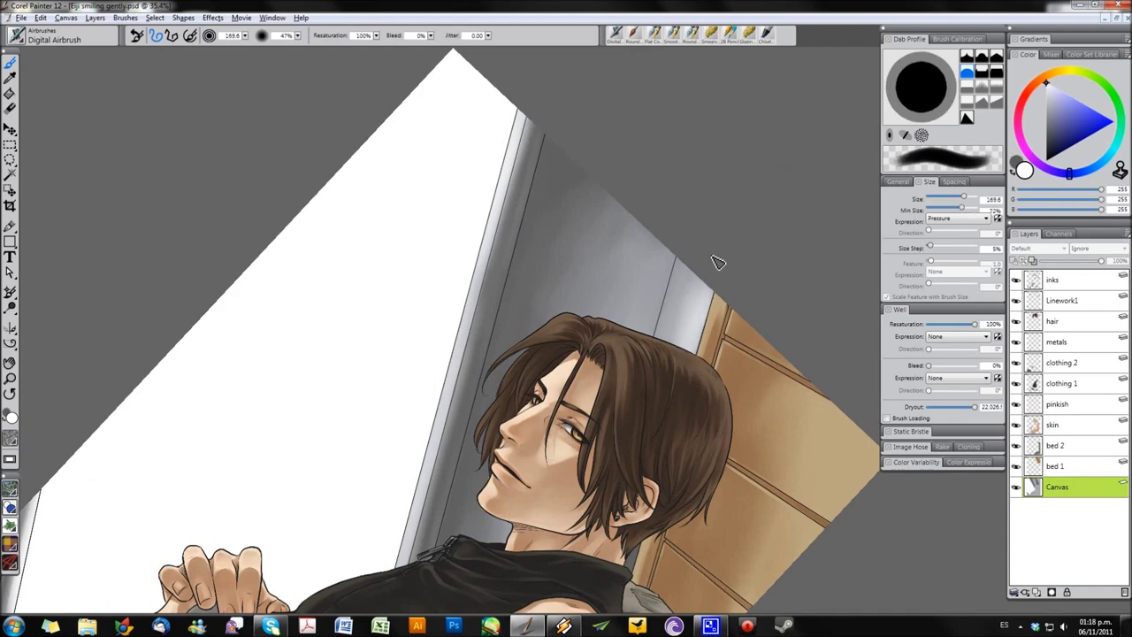
# - Rotate the painting back to upright
pyautogui.moveTo(597, 389); pyautogui.dragTo(686, 269)
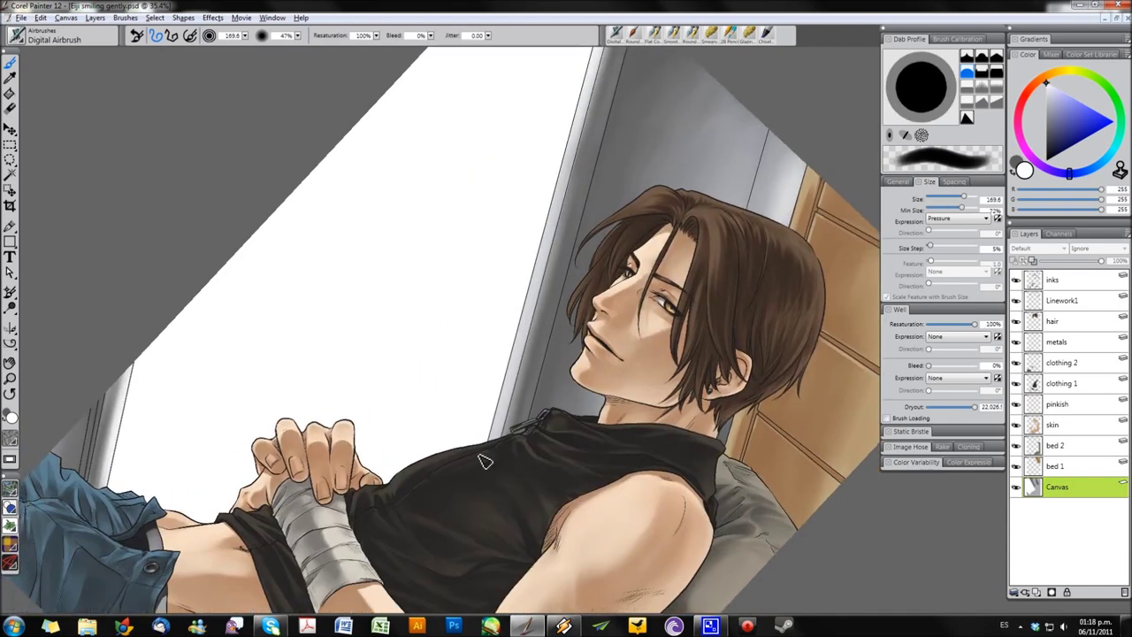
pyautogui.moveTo(496, 279); pyautogui.dragTo(433, 437)
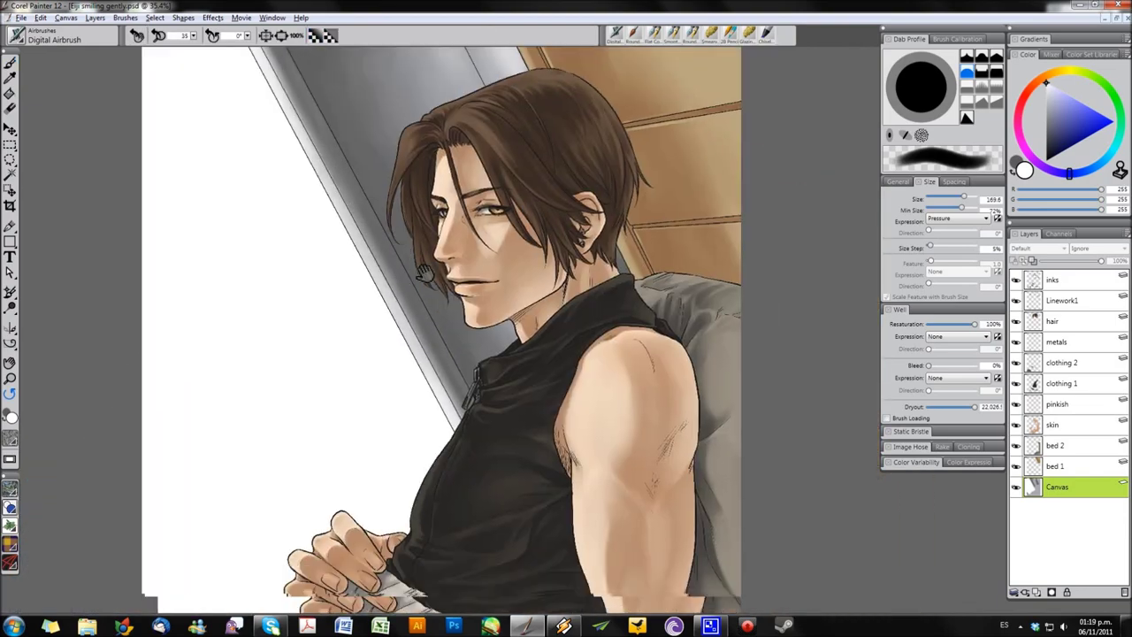
pyautogui.moveTo(469, 405); pyautogui.dragTo(590, 373)
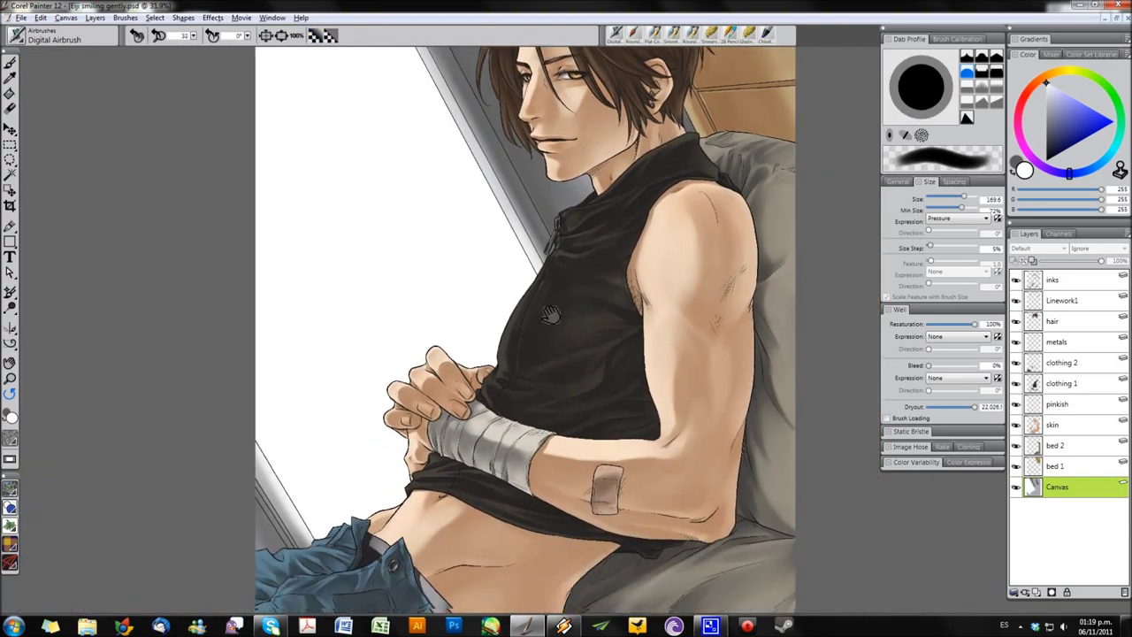
pyautogui.click(1069, 467)
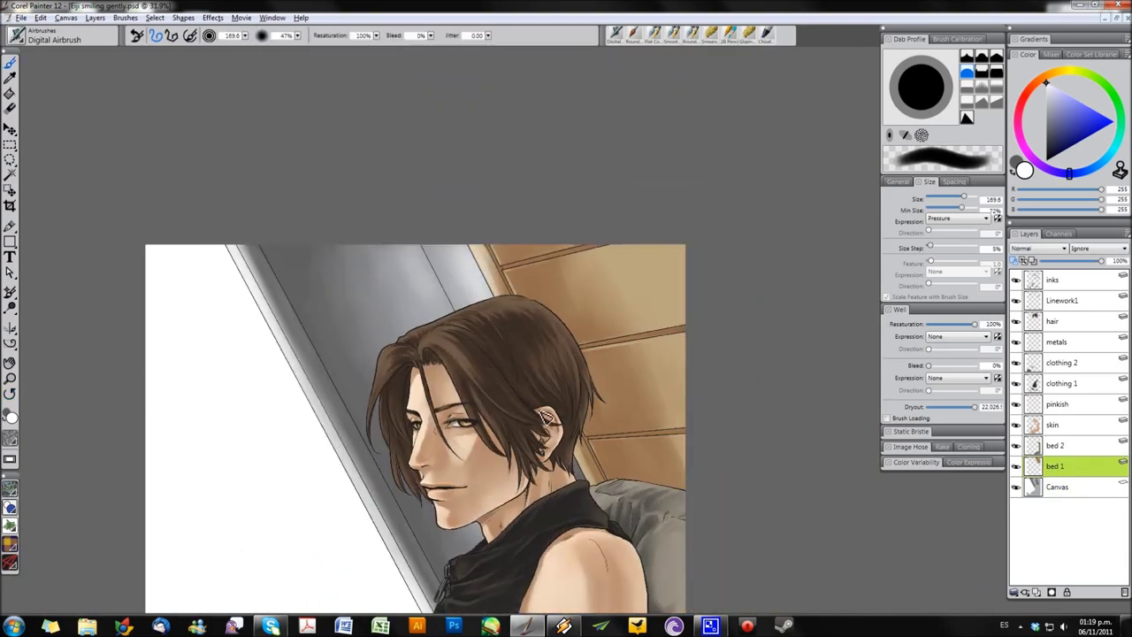
# - Add the new 'extra shades' layer above the hair layer
pyautogui.moveTo(517, 362); pyautogui.dragTo(667, 492)
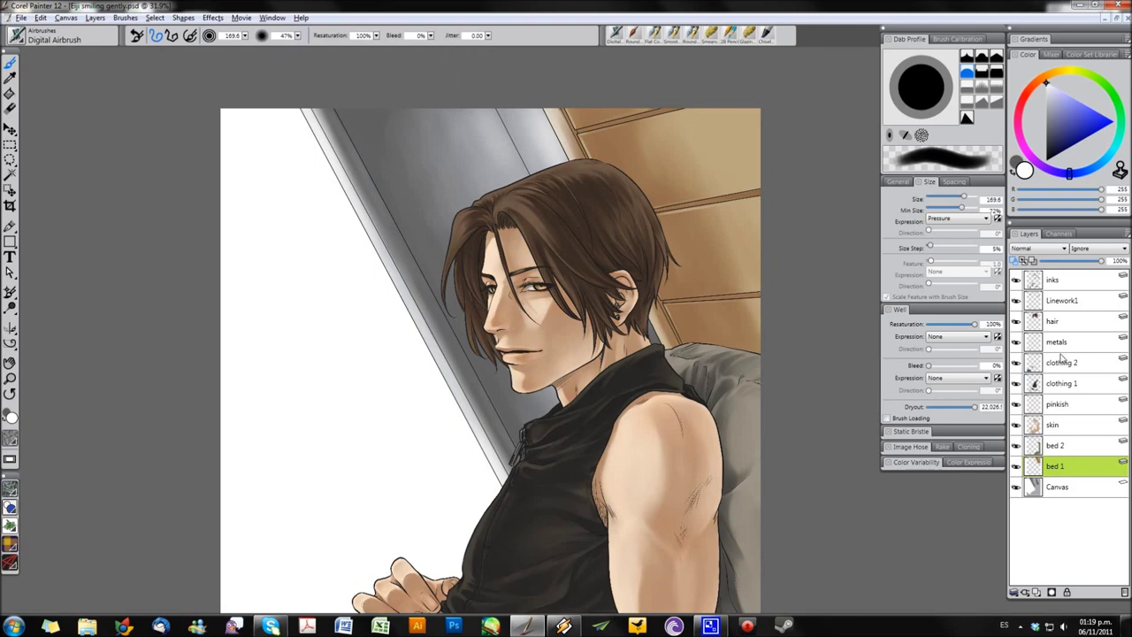
pyautogui.click(1063, 427)
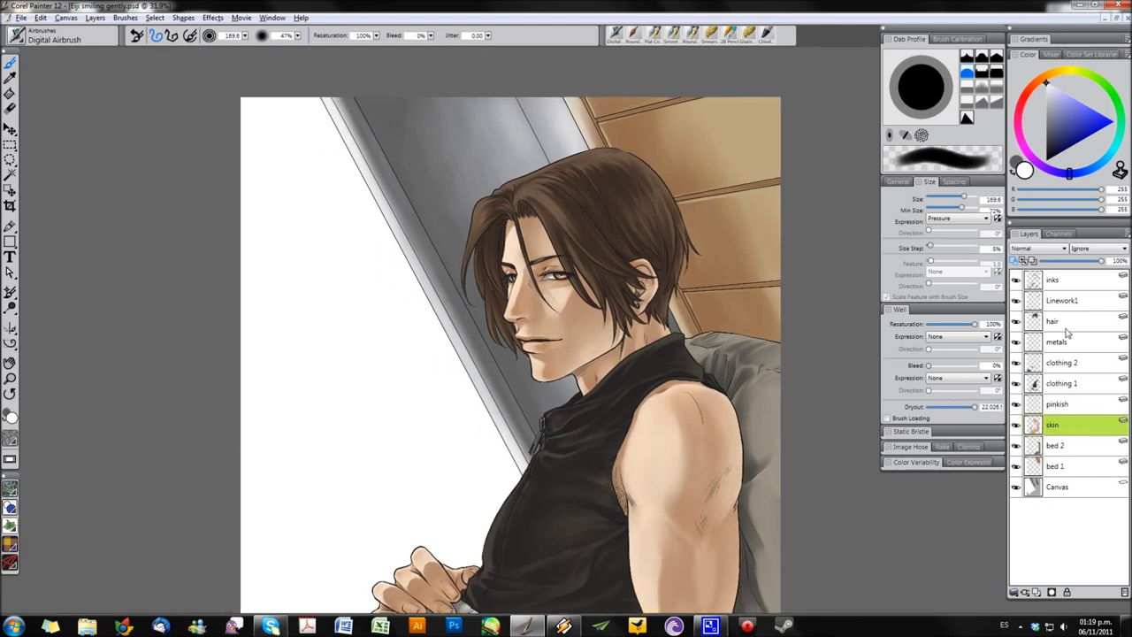
pyautogui.click(1067, 322)
pyautogui.click(1038, 591)
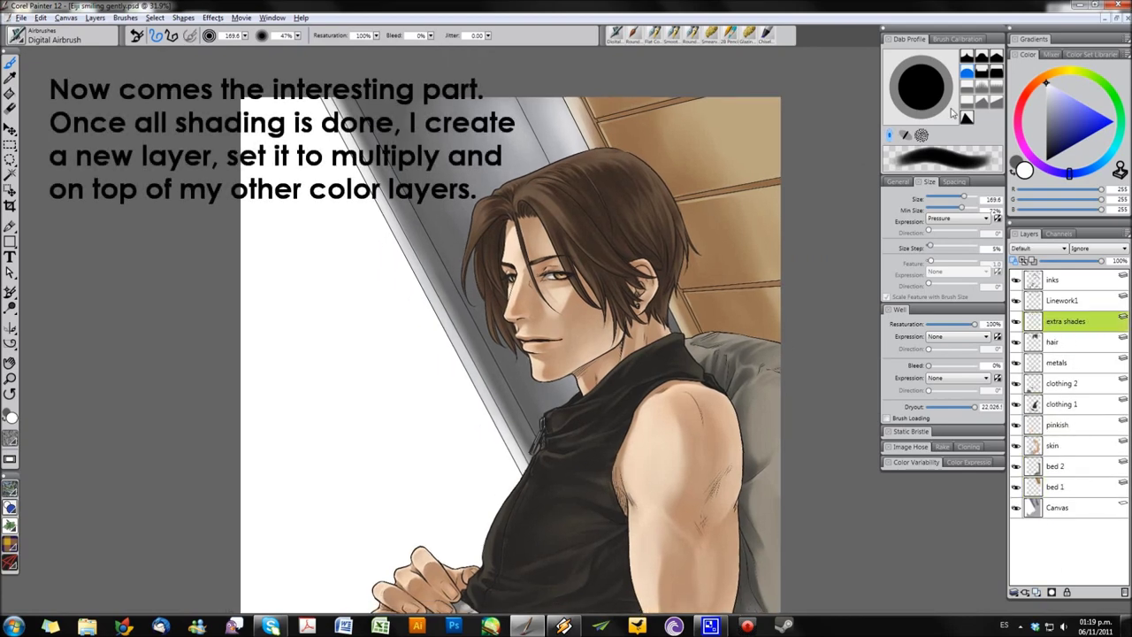
# - Pick a dark warm brown, choose Round Camelhair, and set the layer to Multiply
pyautogui.click(1051, 130)
pyautogui.moveTo(1044, 82); pyautogui.dragTo(1024, 94)
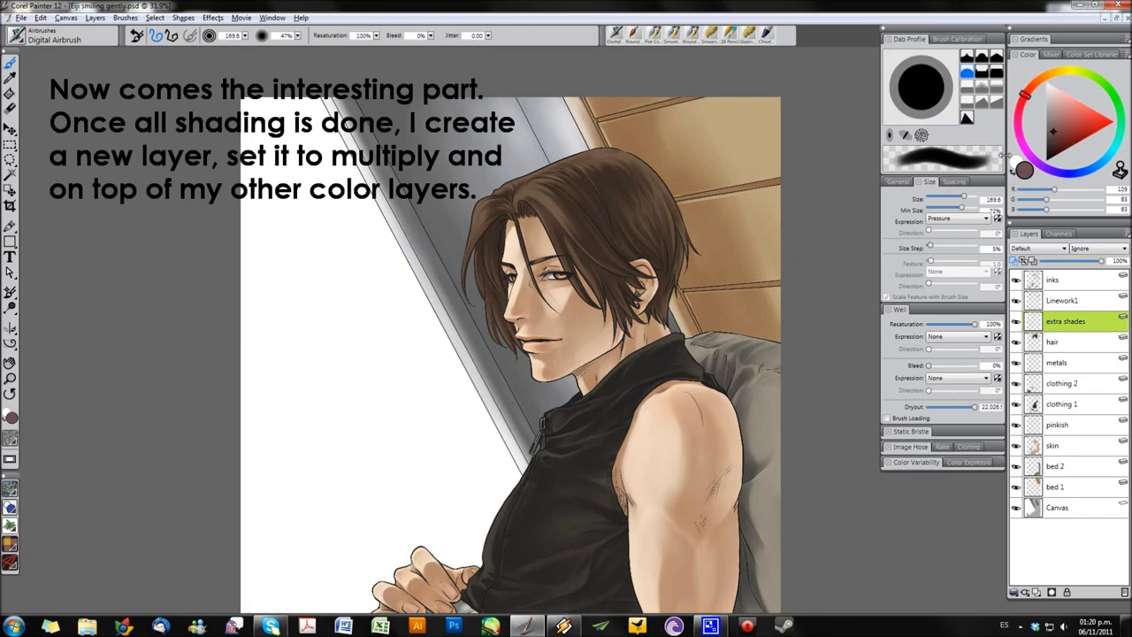
pyautogui.press('1')
pyautogui.click(1023, 336)
pyautogui.scroll(5, 574, 391)
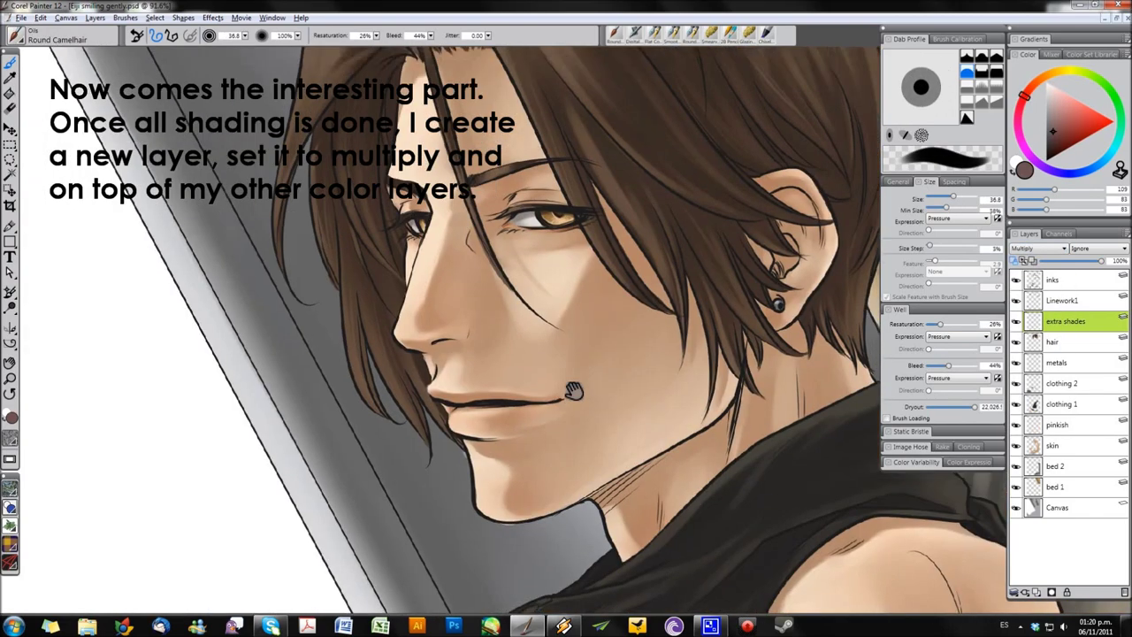
pyautogui.moveTo(574, 390); pyautogui.dragTo(556, 421)
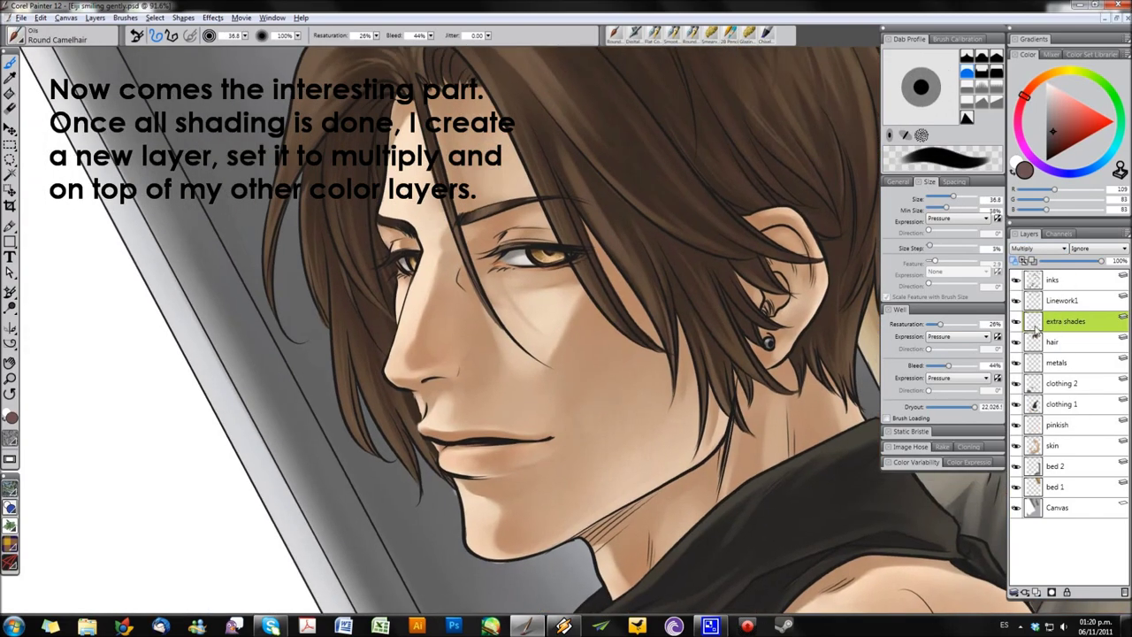
# - Confine painting to the skin layer's transparency, return to extra shades, and set brush minimum size to 45%
pyautogui.click(1061, 445)
pyautogui.rightClick(1057, 444)
pyautogui.press('Escape')
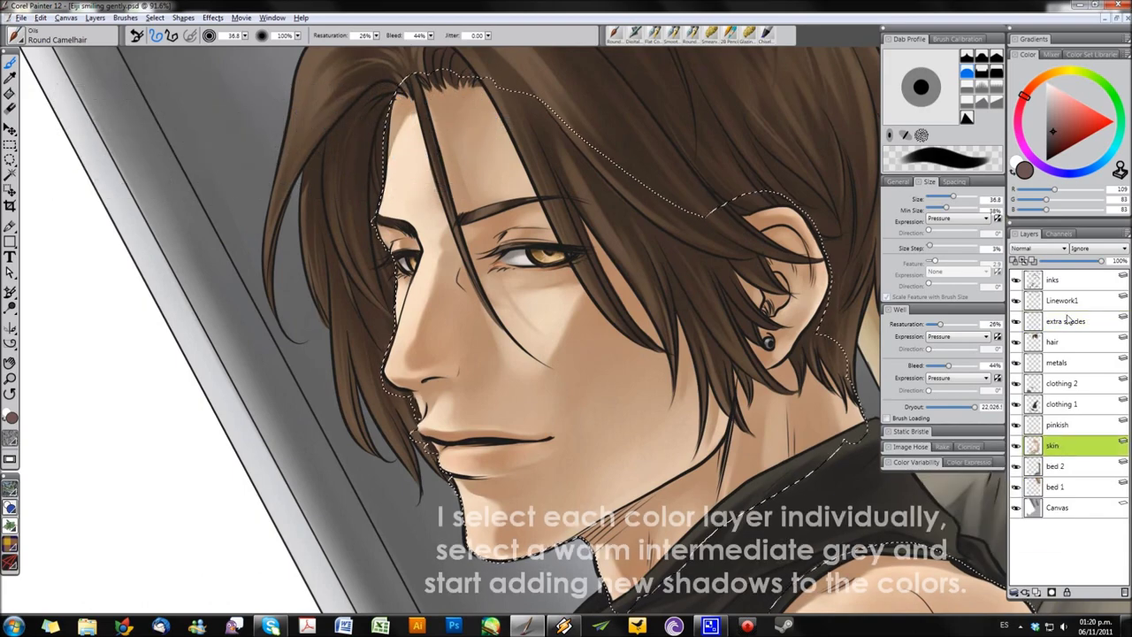
pyautogui.click(1065, 323)
pyautogui.press('[')
pyautogui.press('[')
pyautogui.press('[')
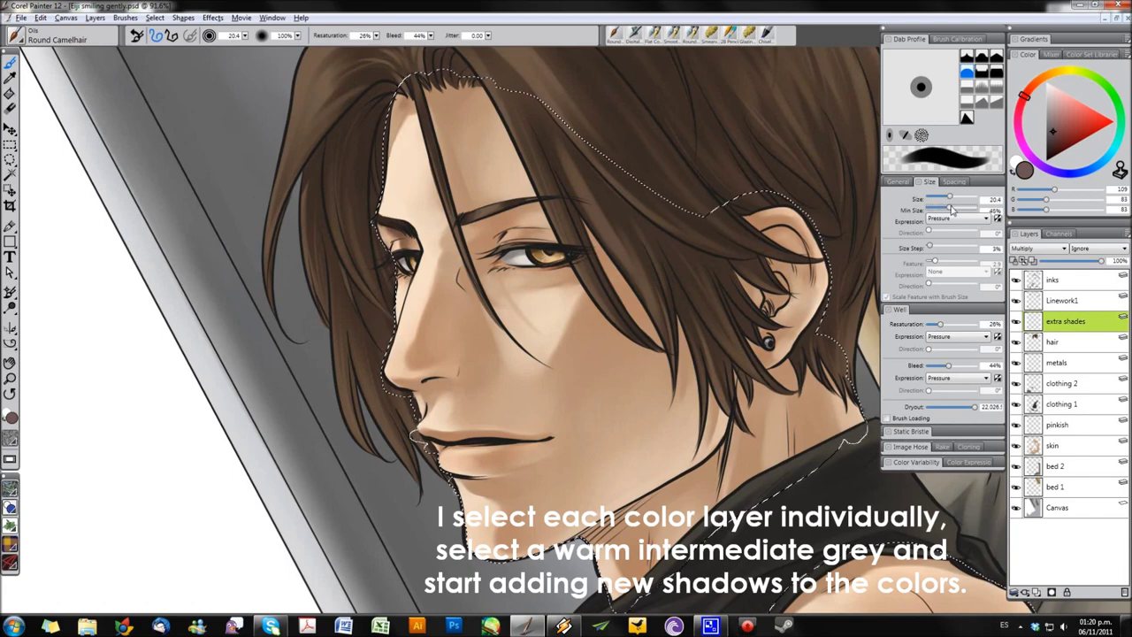
pyautogui.moveTo(950, 209); pyautogui.dragTo(953, 209)
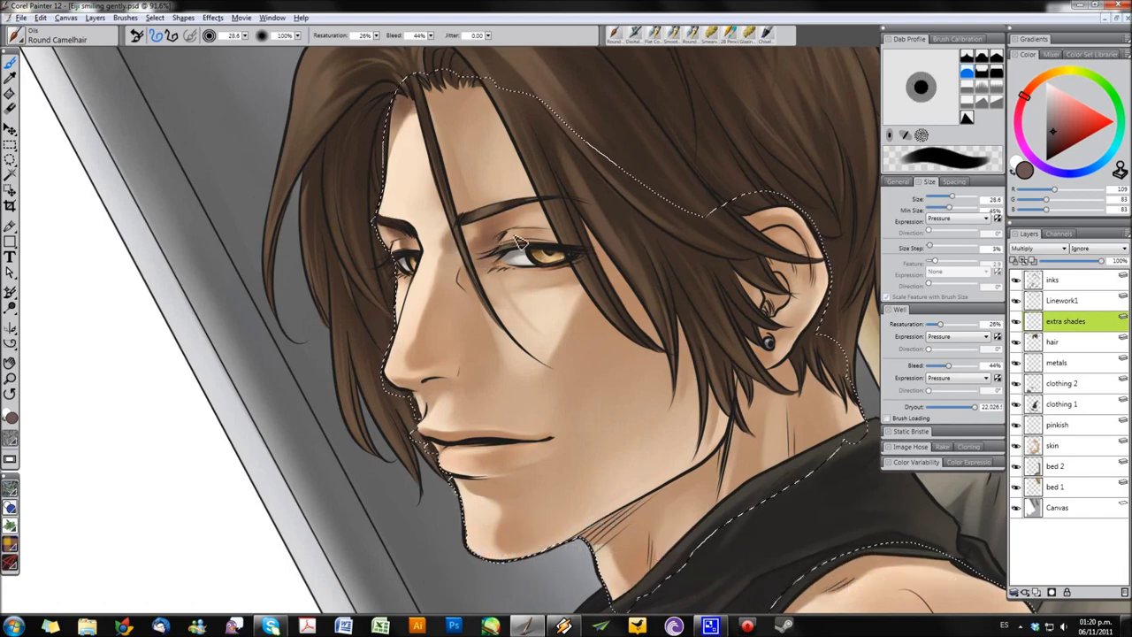
# - Paint deeper reddish-brown shadows under the hair strands on the forehead, cheek and jaw, resizing the brush
pyautogui.press('[')
pyautogui.press('[')
pyautogui.press('[')
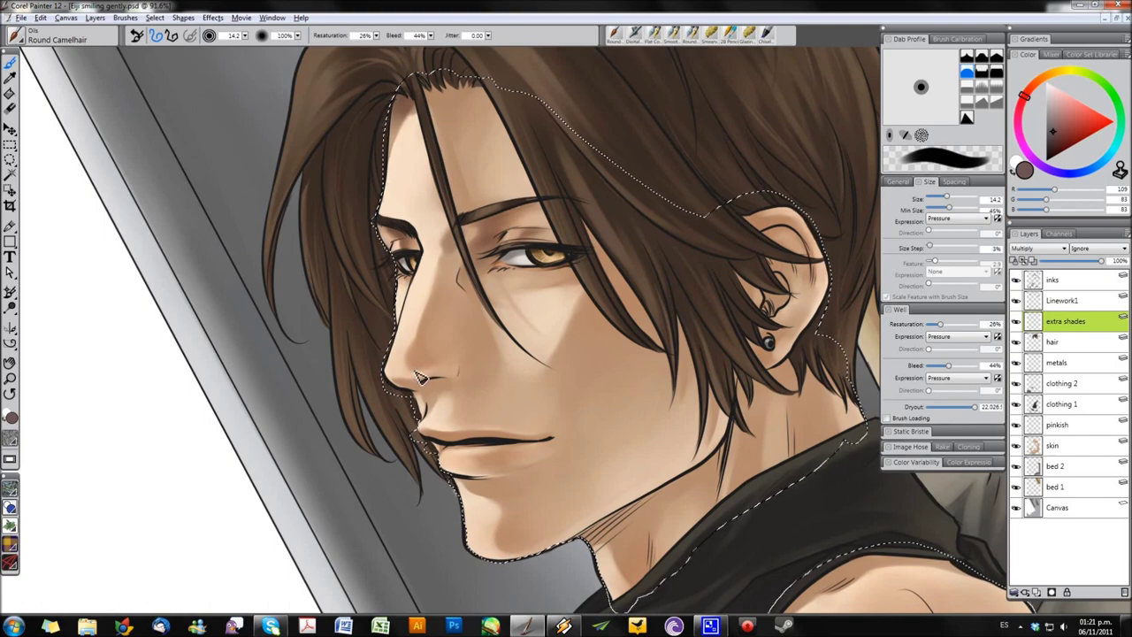
pyautogui.press(']')
pyautogui.press(']')
pyautogui.press(']')
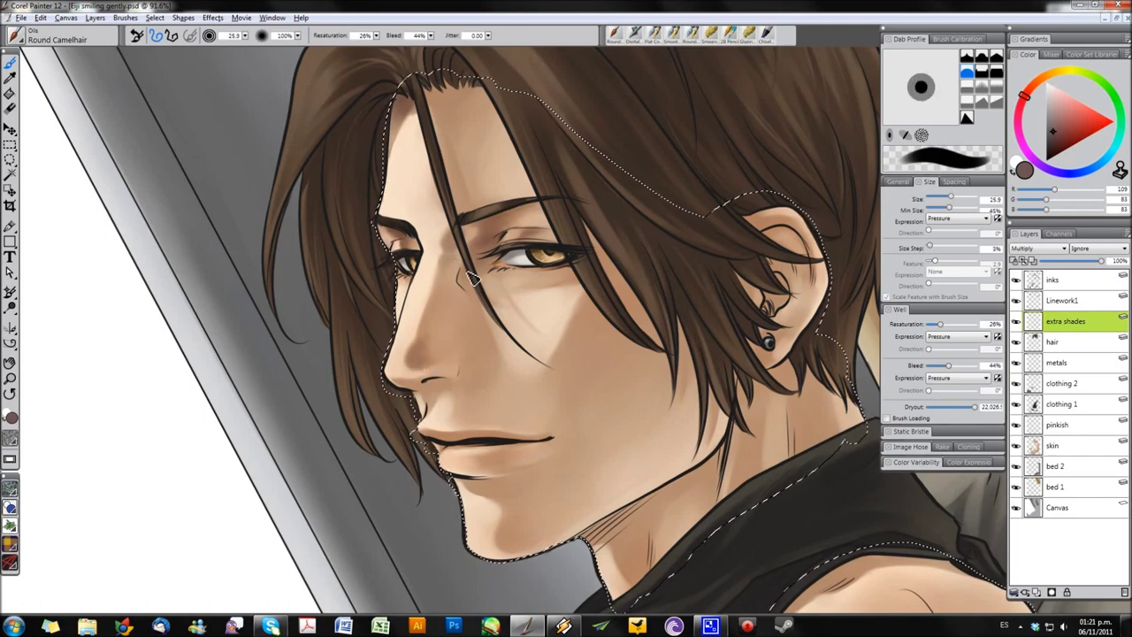
pyautogui.press('[')
pyautogui.press('[')
pyautogui.press('[')
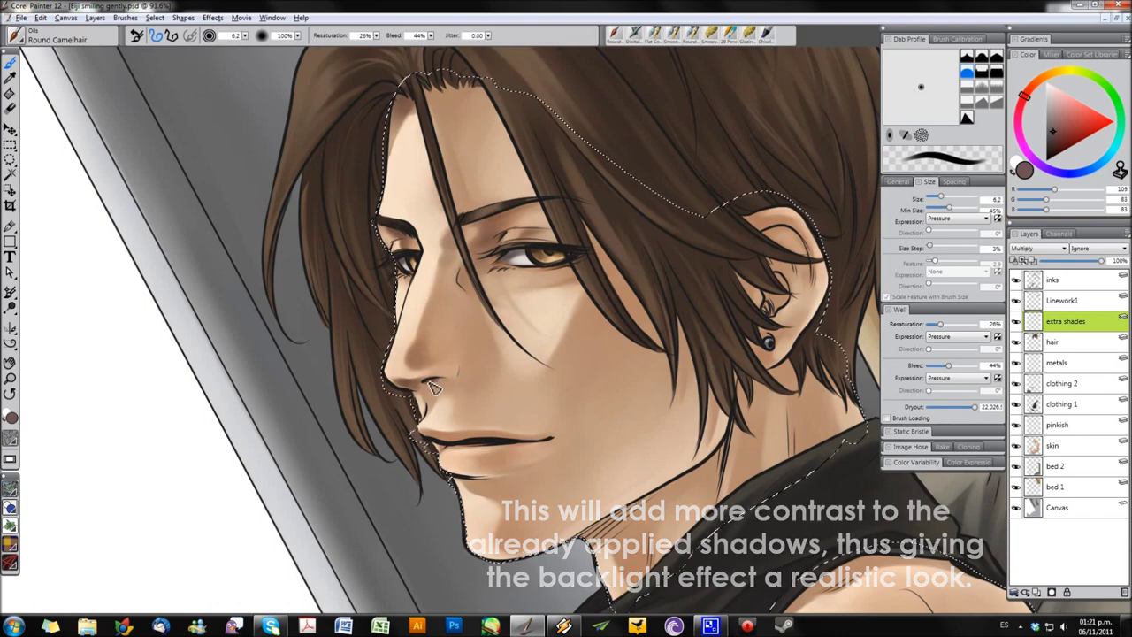
pyautogui.press(']')
pyautogui.press(']')
pyautogui.press(']')
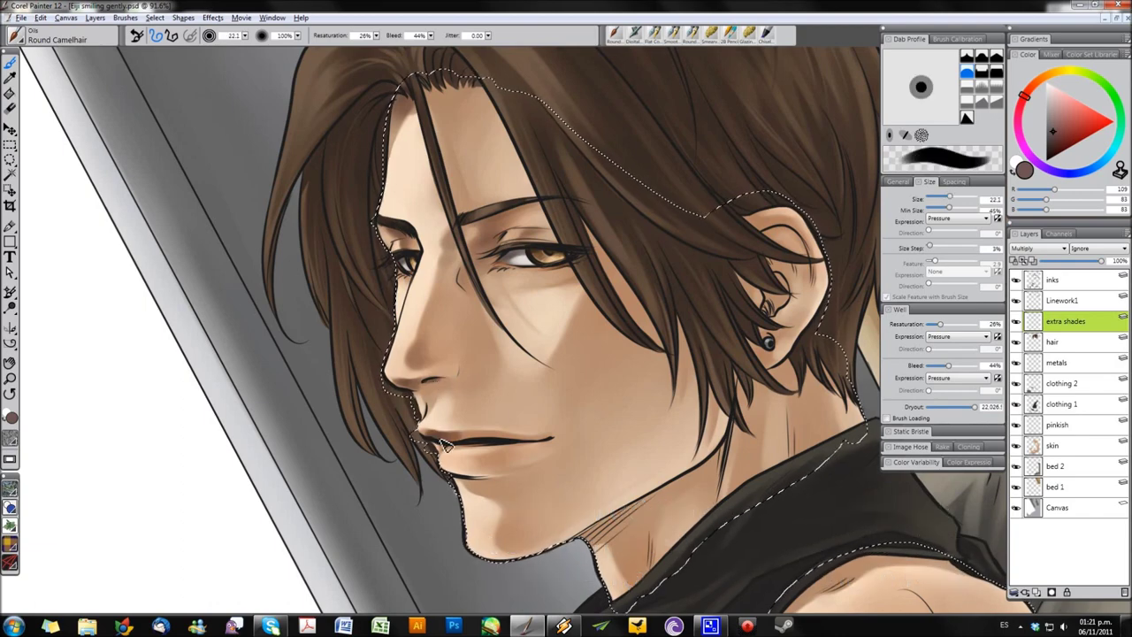
pyautogui.press('[')
pyautogui.press('[')
pyautogui.press('[')
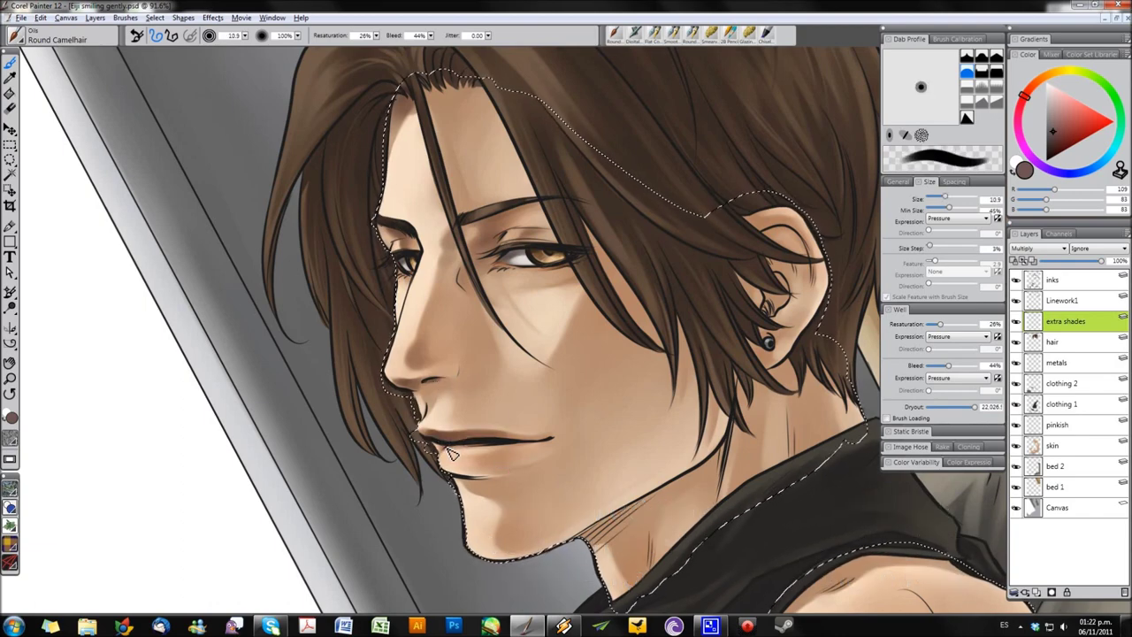
pyautogui.press(']')
pyautogui.press(']')
pyautogui.press(']')
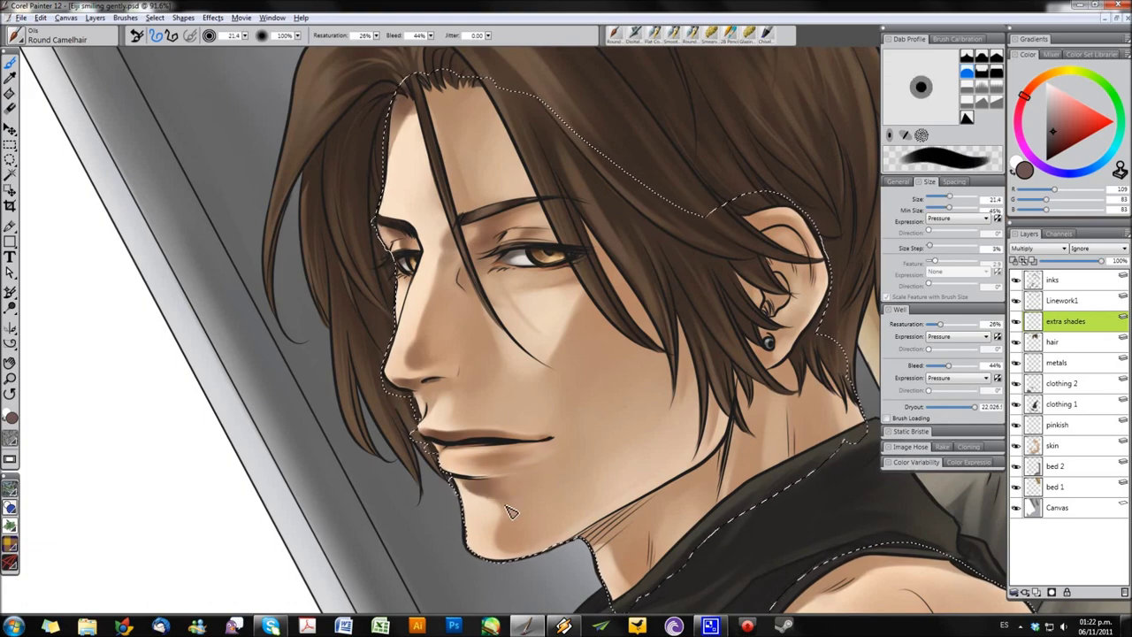
pyautogui.press(']')
pyautogui.press(']')
pyautogui.press(']')
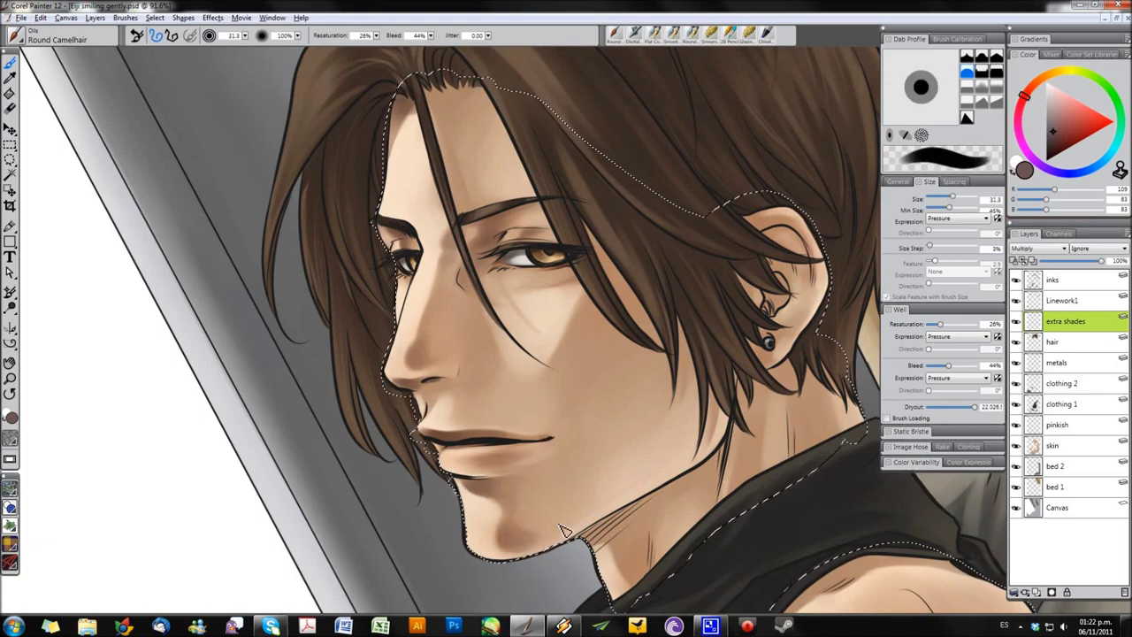
pyautogui.press('[')
pyautogui.press('[')
pyautogui.press('[')
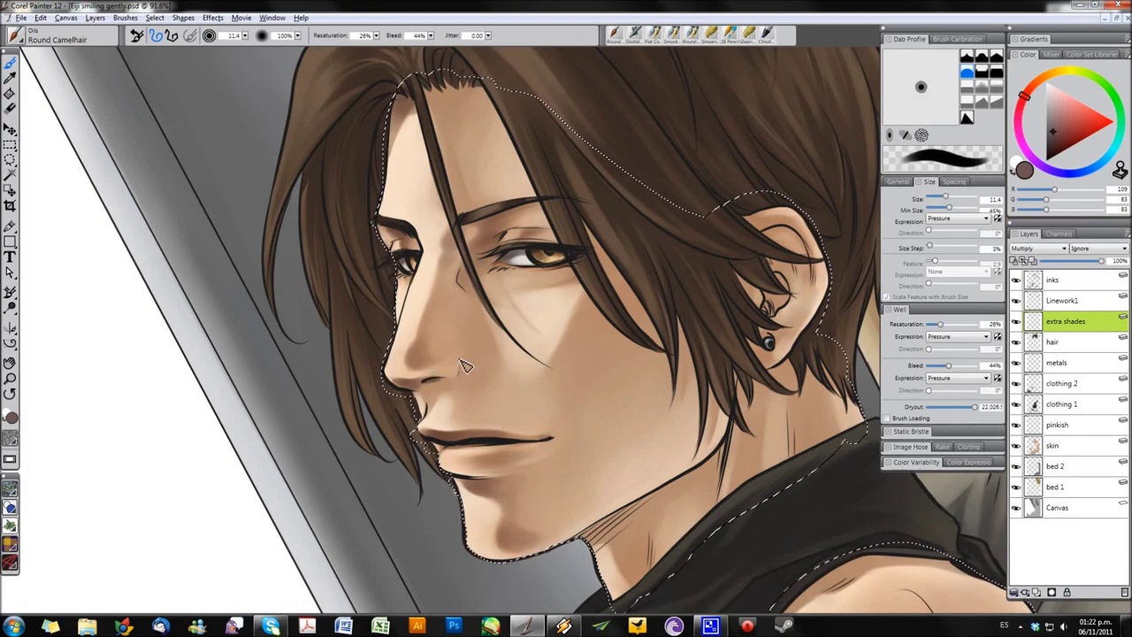
pyautogui.press(']')
pyautogui.press(']')
pyautogui.press(']')
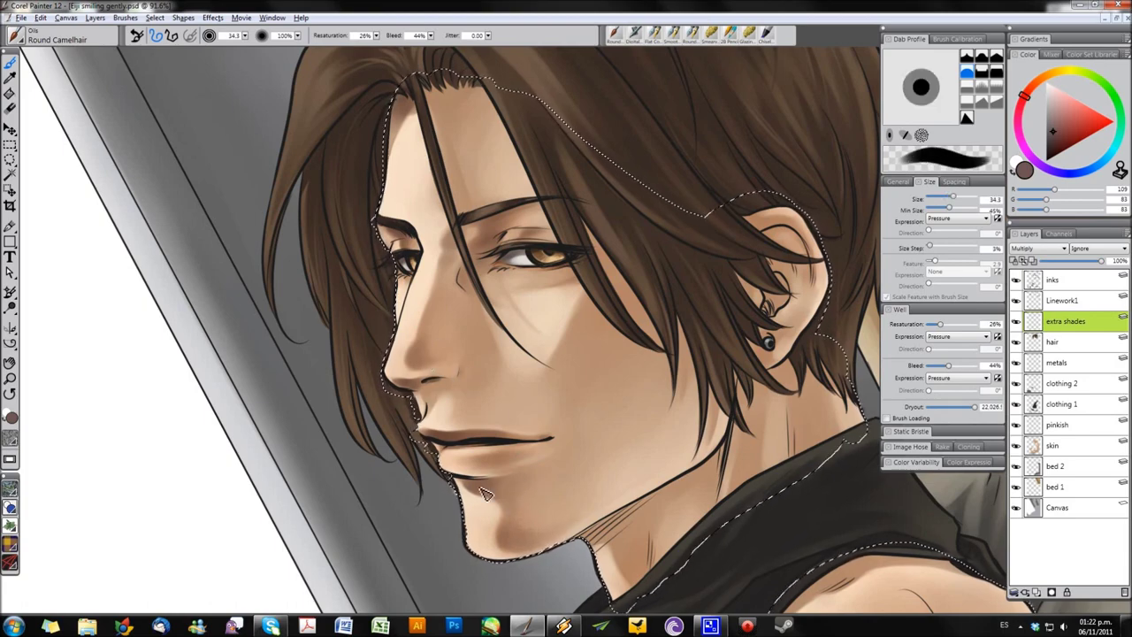
pyautogui.press('[')
pyautogui.press('[')
pyautogui.press('[')
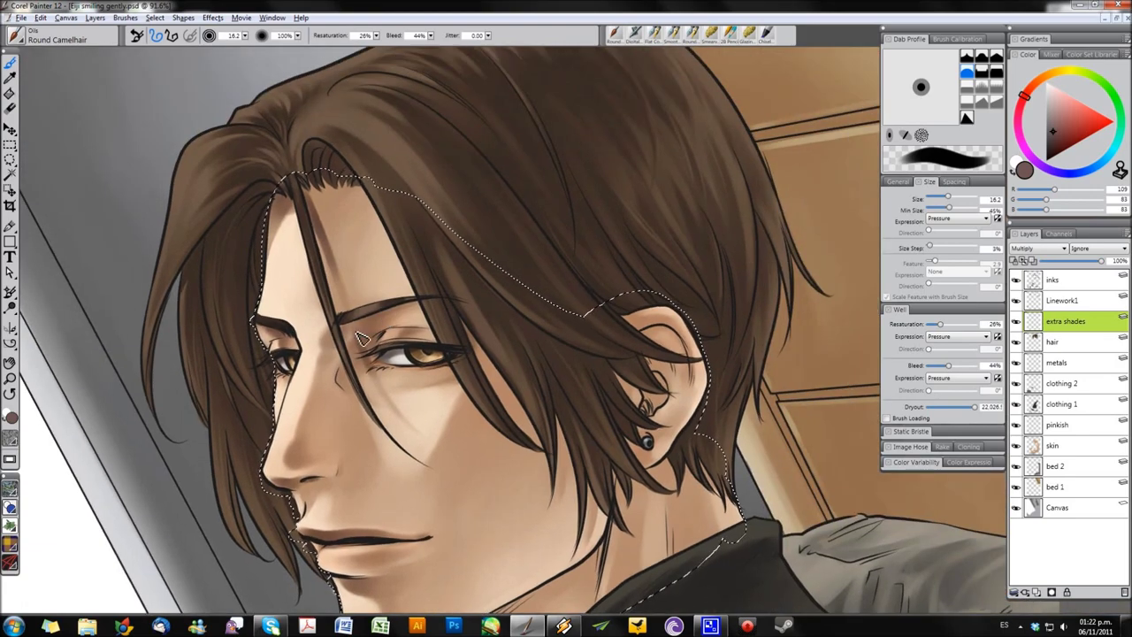
pyautogui.press(']')
pyautogui.press(']')
pyautogui.press(']')
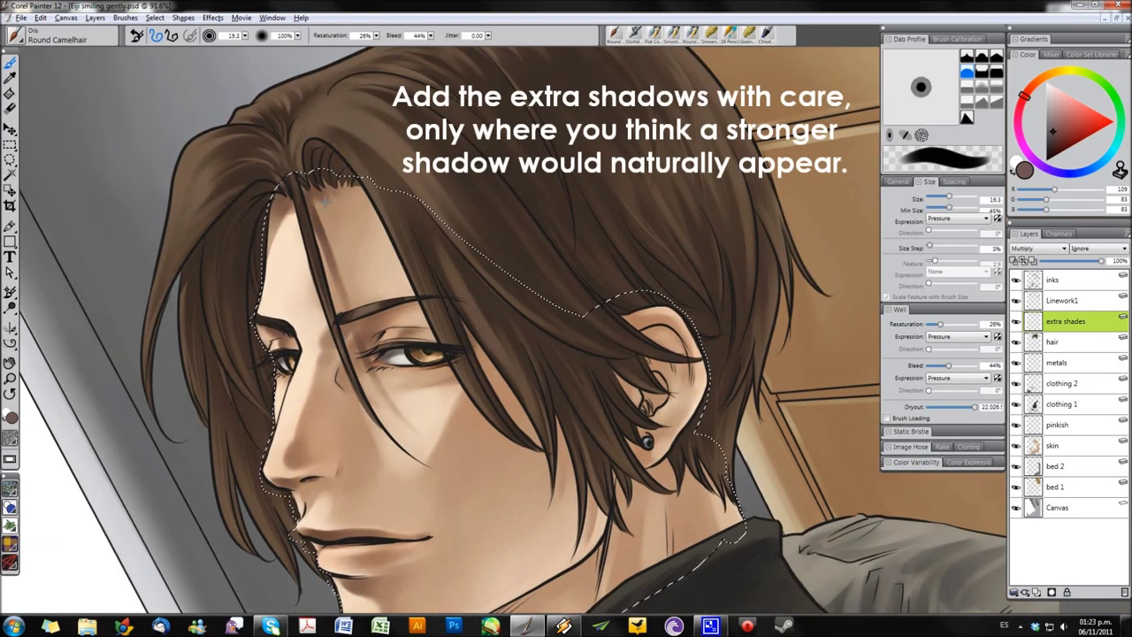
# - Darken the shadows under the jaw, down the neck and just below the ear
pyautogui.press(']')
pyautogui.press(']')
pyautogui.press(']')
pyautogui.press('[')
pyautogui.press('[')
pyautogui.press('[')
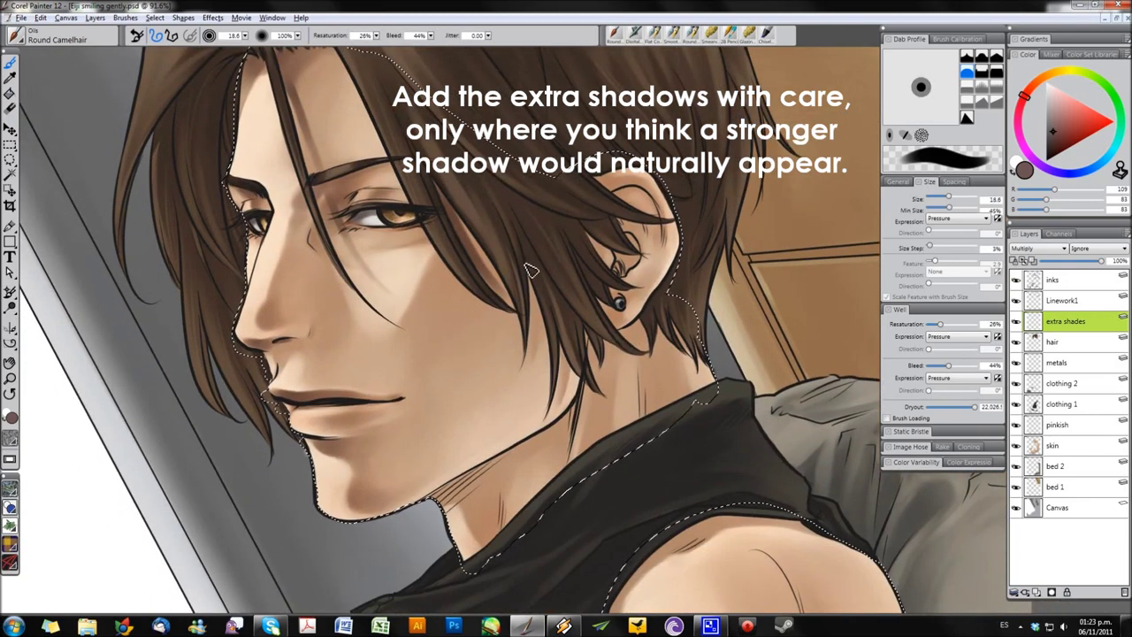
pyautogui.moveTo(462, 497); pyautogui.dragTo(508, 467)
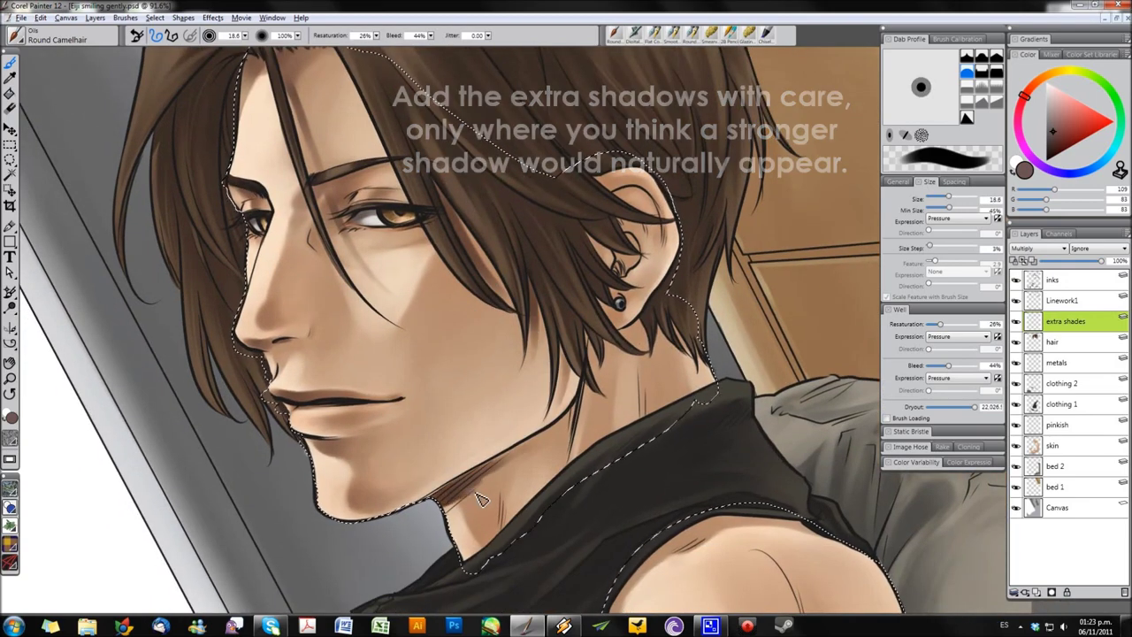
pyautogui.press(']')
pyautogui.press(']')
pyautogui.press(']')
pyautogui.moveTo(478, 503)
pyautogui.mouseDown()
pyautogui.moveTo(482, 522)
pyautogui.moveTo(496, 484)
pyautogui.mouseUp()
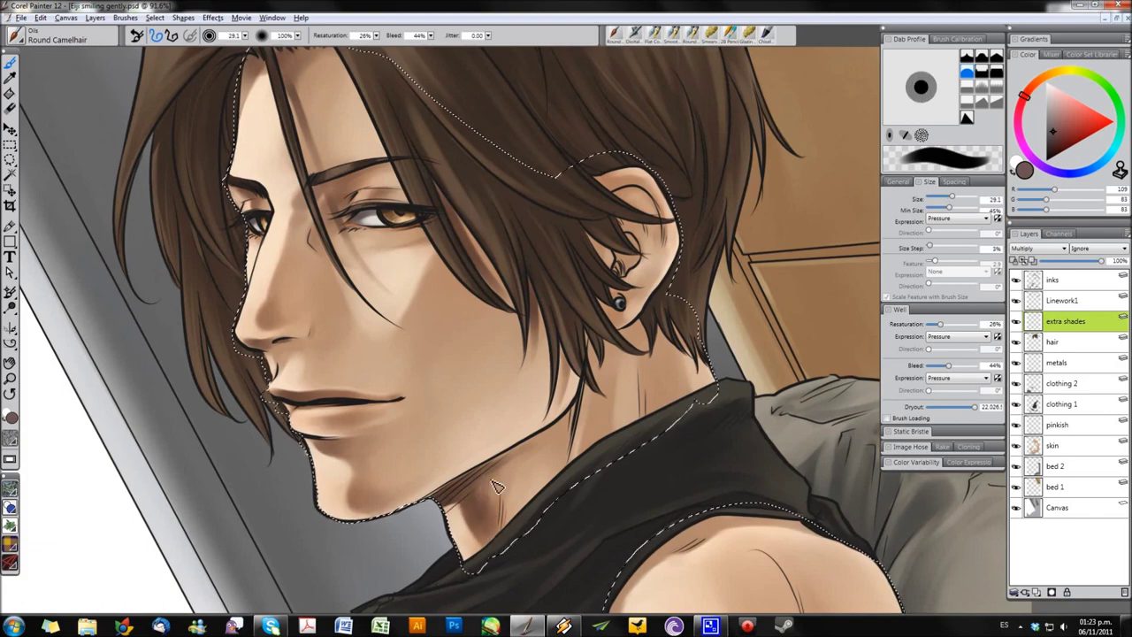
pyautogui.moveTo(558, 440); pyautogui.dragTo(541, 426)
pyautogui.moveTo(495, 481); pyautogui.dragTo(488, 527)
pyautogui.moveTo(575, 423); pyautogui.dragTo(584, 440)
pyautogui.moveTo(601, 336); pyautogui.dragTo(594, 422)
pyautogui.moveTo(646, 328); pyautogui.dragTo(607, 336)
# - Darken the hair strands around the ear, zoom out, and toggle extra shades visibility to compare
pyautogui.press('[')
pyautogui.press('[')
pyautogui.press('[')
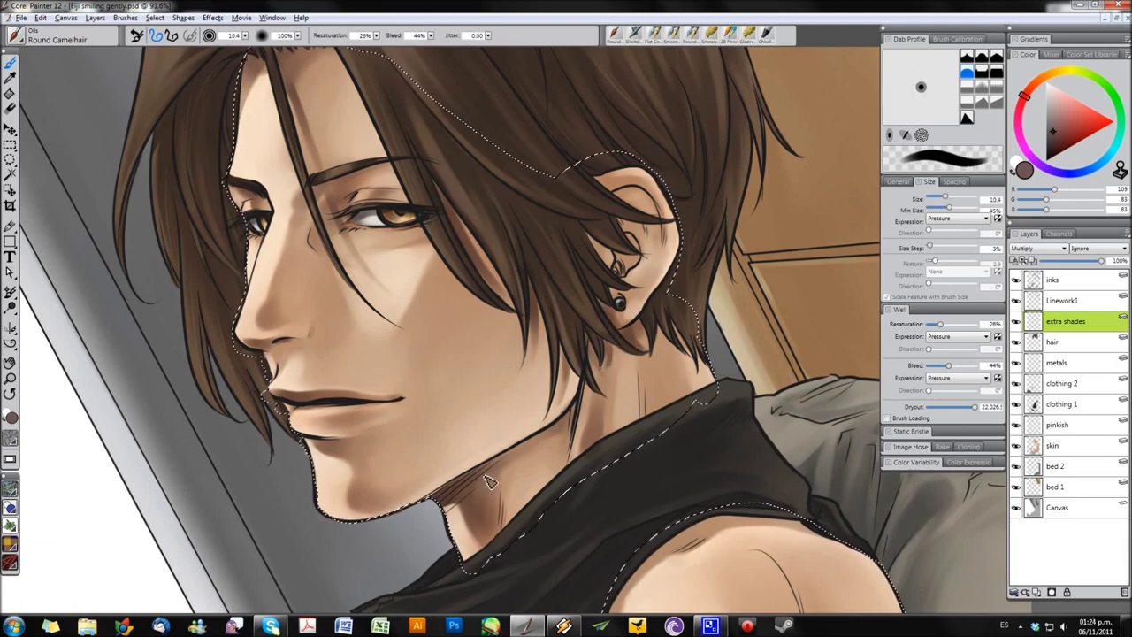
pyautogui.press(']')
pyautogui.press(']')
pyautogui.press(']')
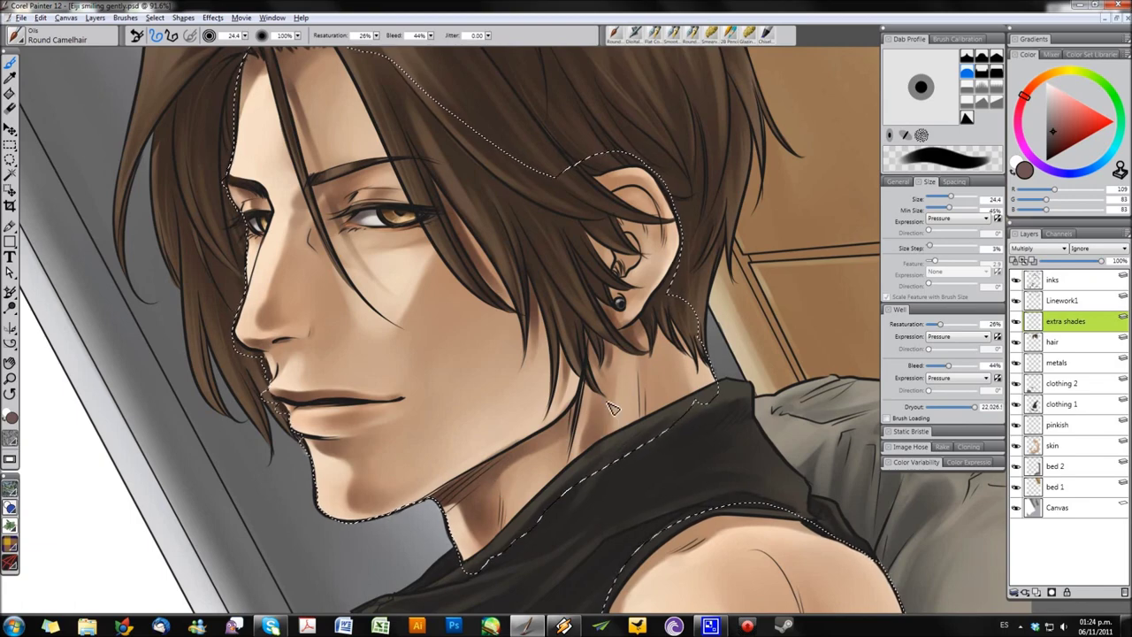
pyautogui.press('[')
pyautogui.press('[')
pyautogui.moveTo(642, 262)
pyautogui.mouseDown()
pyautogui.moveTo(605, 182)
pyautogui.moveTo(630, 201)
pyautogui.mouseUp()
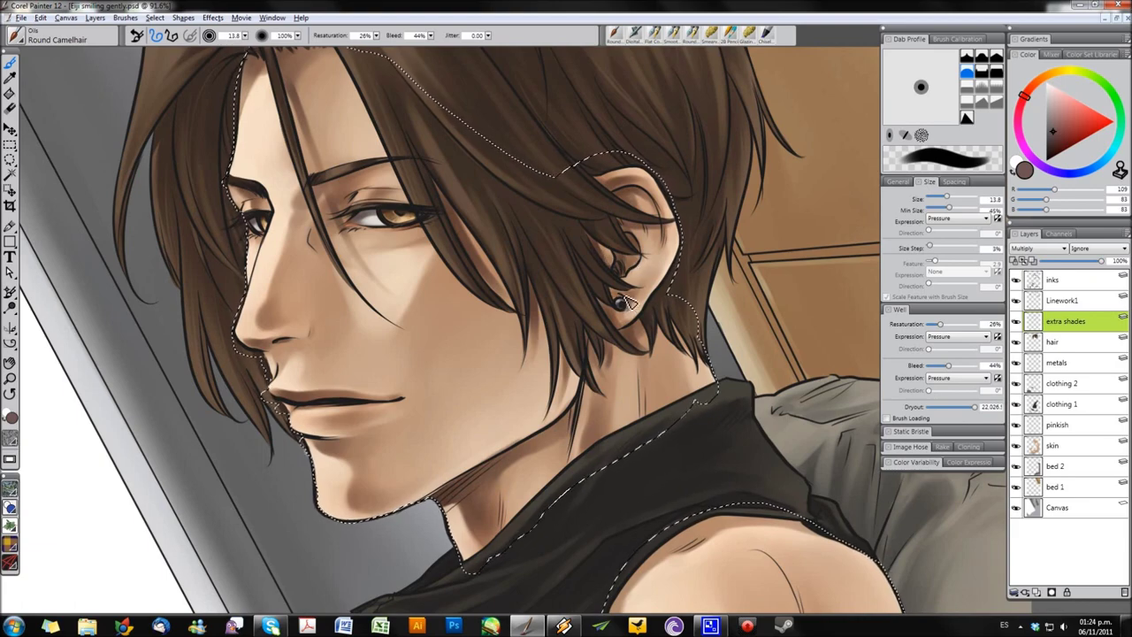
pyautogui.press(']')
pyautogui.press(']')
pyautogui.press(']')
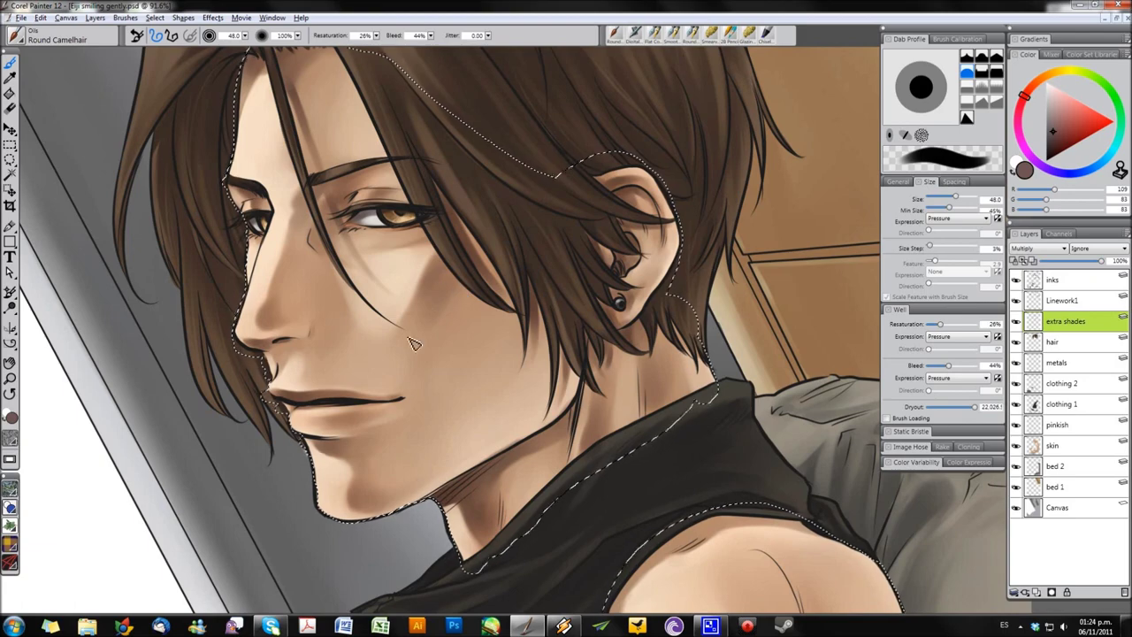
pyautogui.press(']')
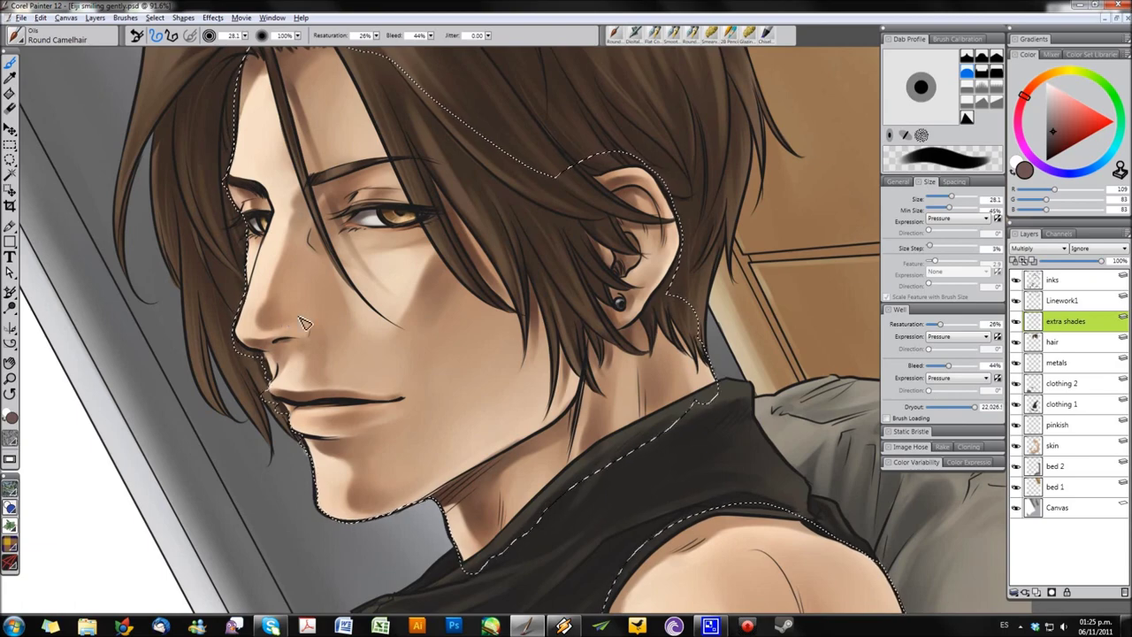
pyautogui.hotkey('ctrl', '-')
pyautogui.press('[')
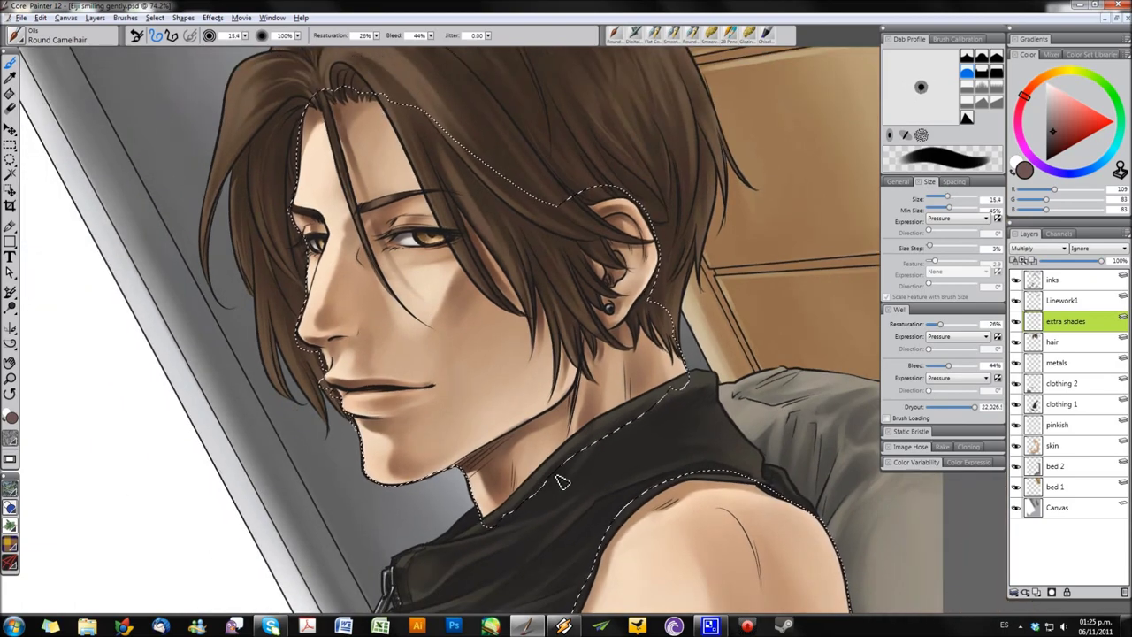
pyautogui.click(1015, 321)
pyautogui.moveTo(474, 275); pyautogui.dragTo(449, 222)
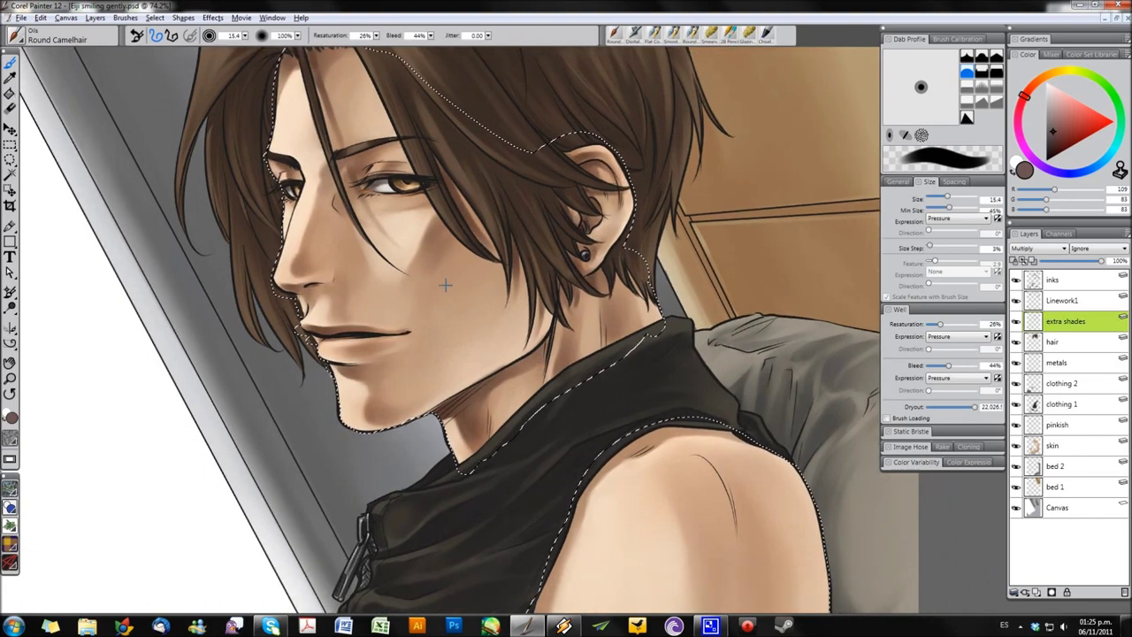
pyautogui.press(']')
pyautogui.press(']')
pyautogui.press(']')
# - Use the Digital Airbrush for soft shading, then clear the skin selection with Ctrl+D
pyautogui.click(673, 36)
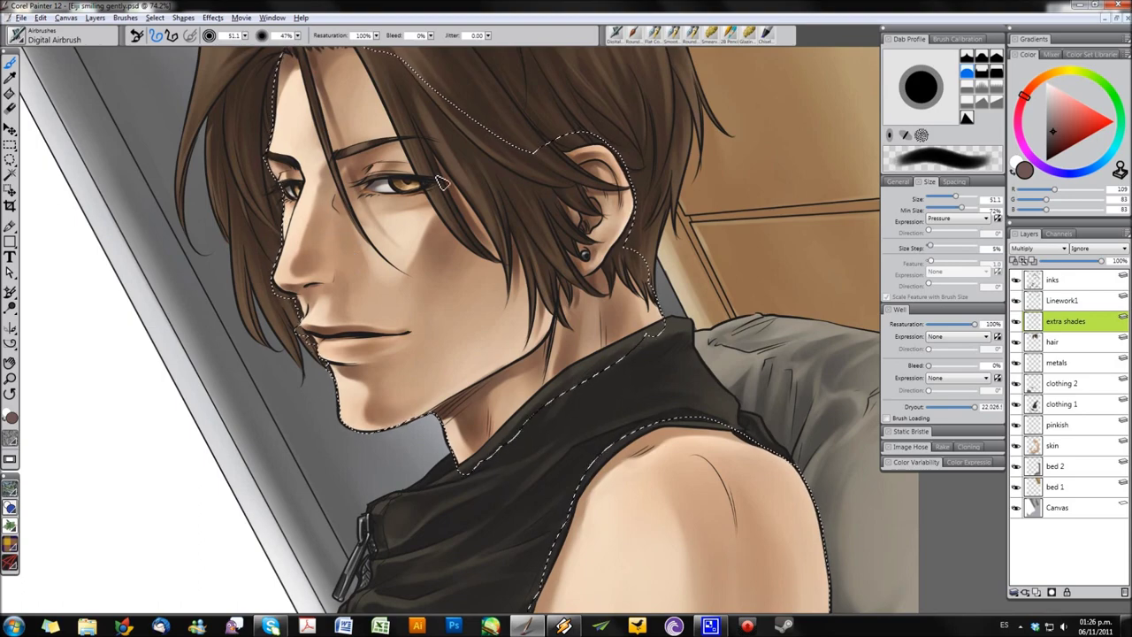
pyautogui.press('n')
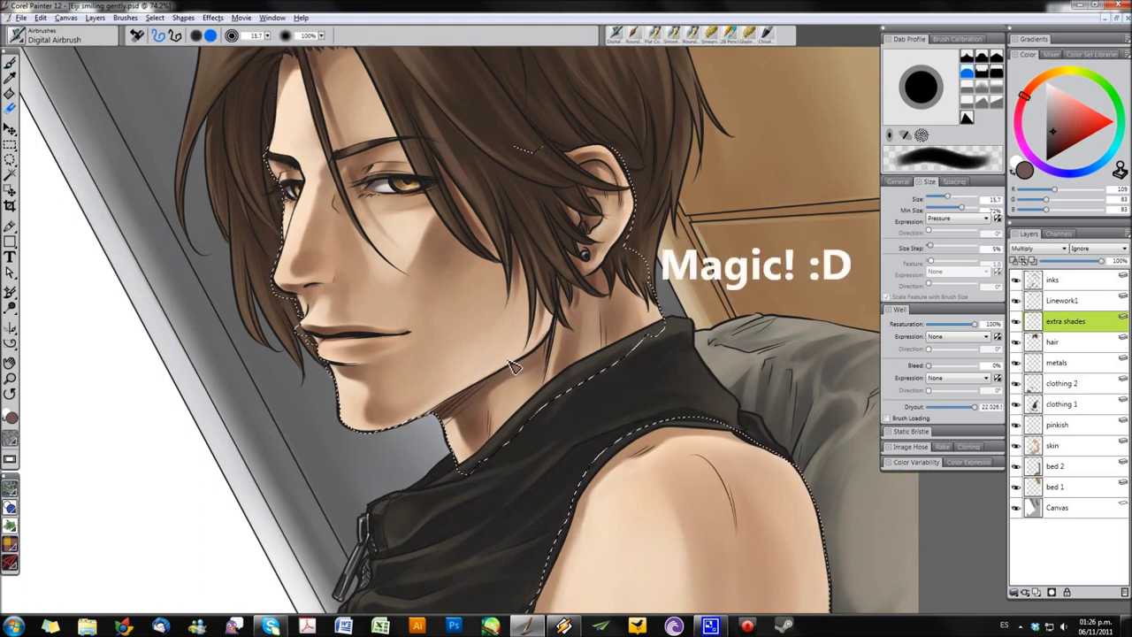
pyautogui.press('b')
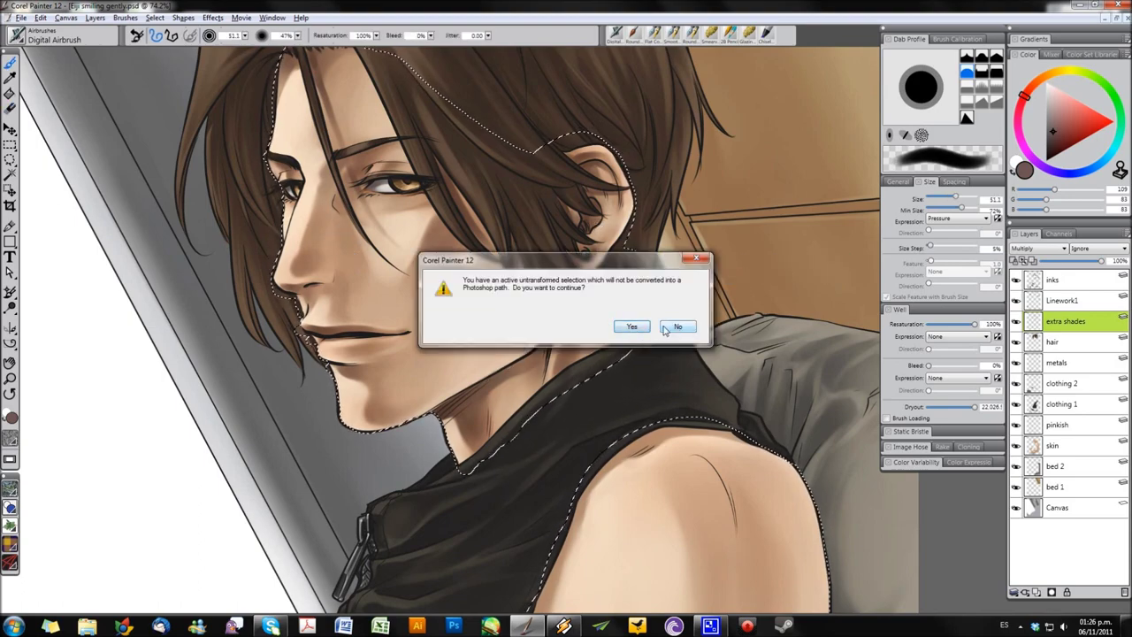
pyautogui.click(632, 330)
pyautogui.hotkey('ctrl', 'd')
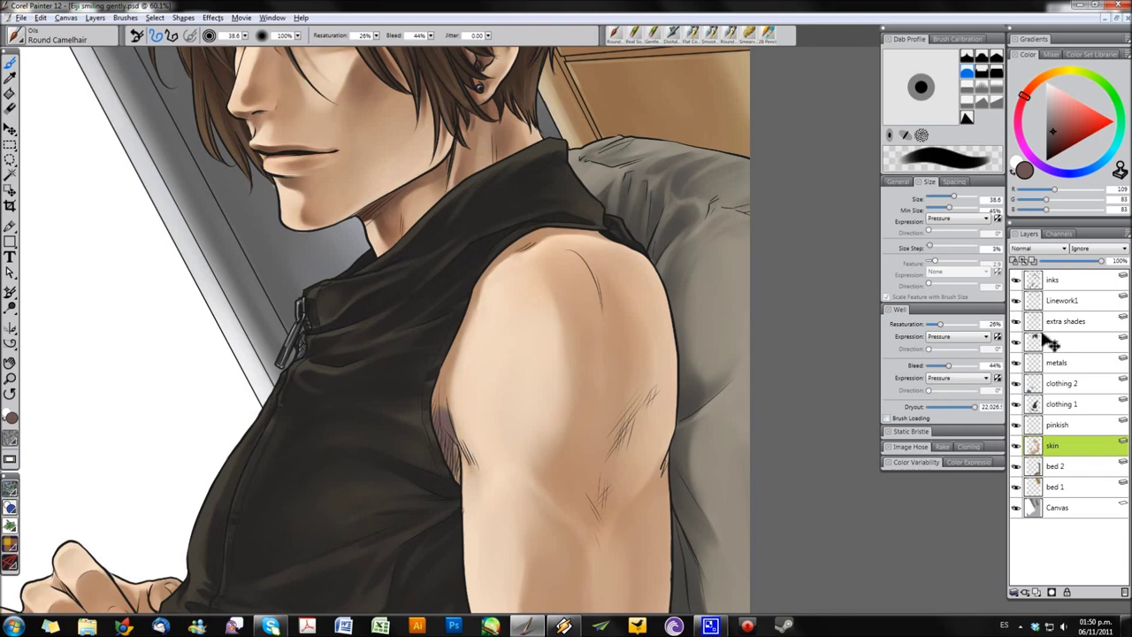
# - On the extra shades layer, hatch darker armpit shading and shade the shoulder top under the shirt edge
pyautogui.click(1065, 321)
pyautogui.moveTo(457, 435)
pyautogui.mouseDown()
pyautogui.moveTo(455, 464)
pyautogui.moveTo(439, 418)
pyautogui.moveTo(462, 334)
pyautogui.mouseUp()
pyautogui.press(']')
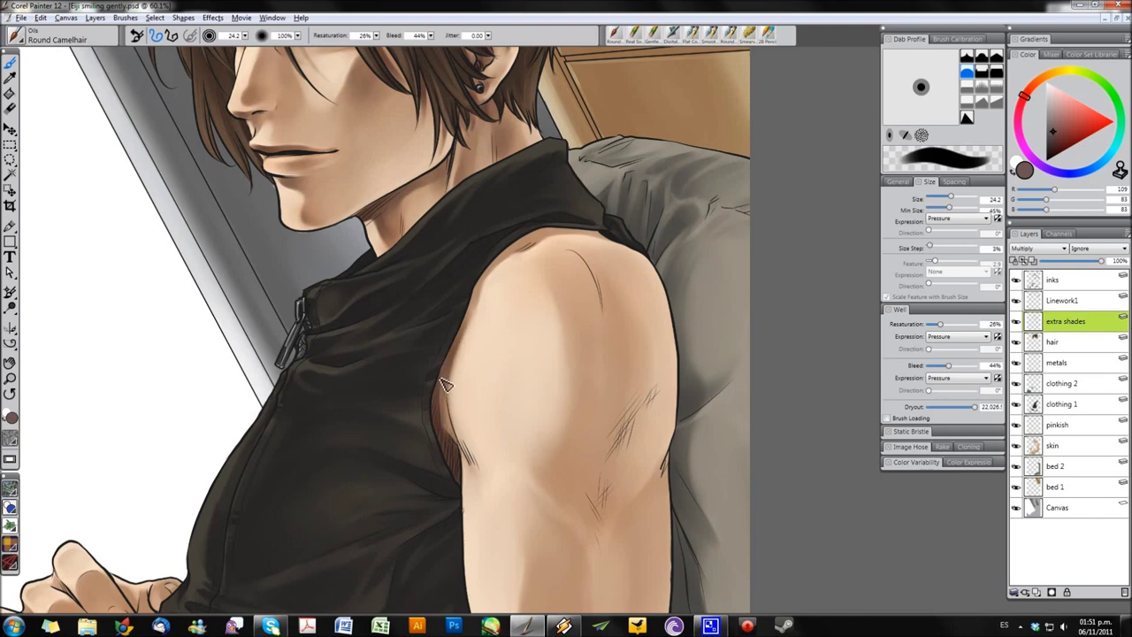
pyautogui.moveTo(535, 244)
pyautogui.mouseDown()
pyautogui.moveTo(513, 253)
pyautogui.moveTo(585, 237)
pyautogui.mouseUp()
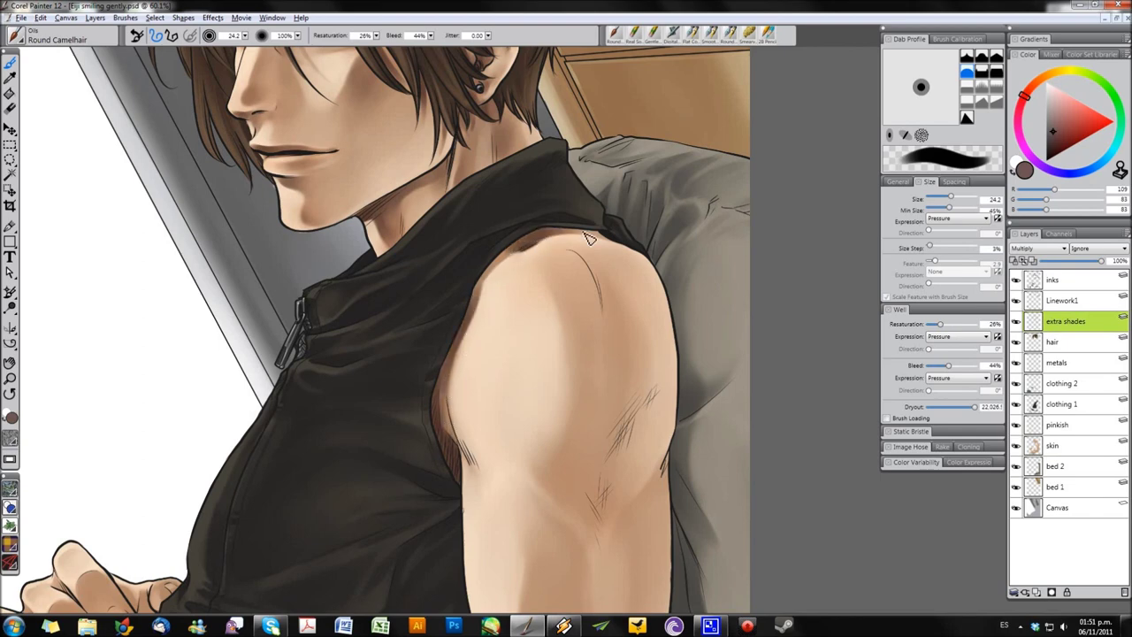
# - Airbrush soft shading down the upper arm, darkening the elbow crease and lower upper arm
pyautogui.moveTo(626, 424); pyautogui.dragTo(528, 256)
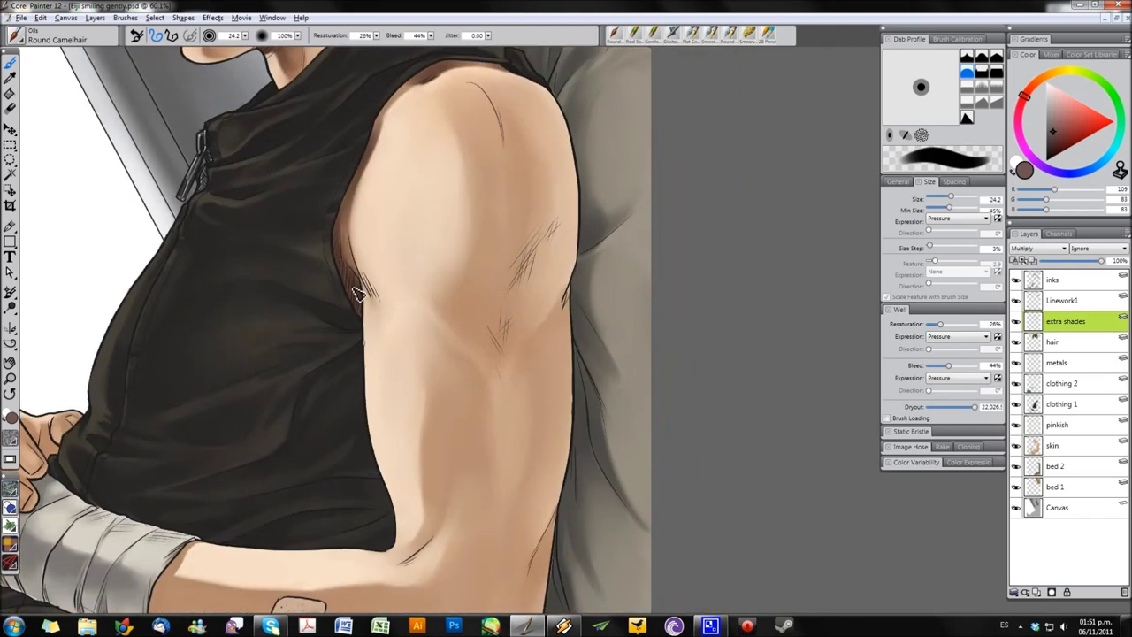
pyautogui.moveTo(204, 372); pyautogui.dragTo(342, 350)
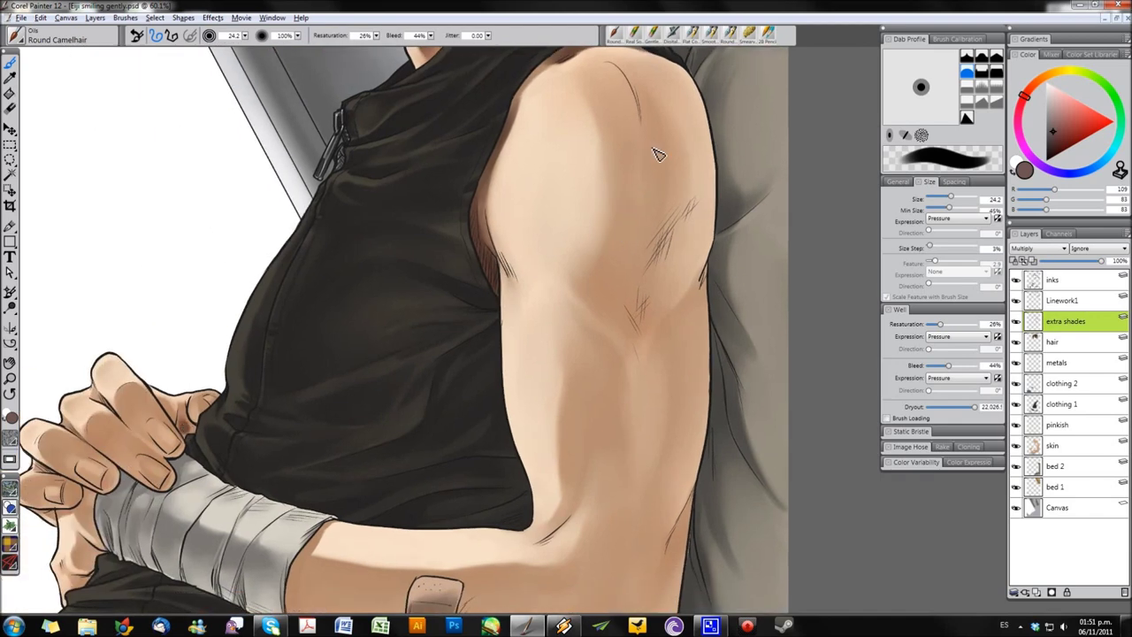
pyautogui.moveTo(648, 124); pyautogui.dragTo(571, 269)
pyautogui.press(']')
pyautogui.moveTo(566, 194); pyautogui.dragTo(561, 362)
pyautogui.moveTo(557, 318)
pyautogui.mouseDown()
pyautogui.moveTo(570, 353)
pyautogui.moveTo(569, 343)
pyautogui.mouseUp()
pyautogui.moveTo(575, 274); pyautogui.dragTo(580, 372)
pyautogui.moveTo(557, 323)
pyautogui.mouseDown()
pyautogui.moveTo(551, 366)
pyautogui.moveTo(579, 337)
pyautogui.mouseUp()
pyautogui.moveTo(534, 492); pyautogui.dragTo(551, 454)
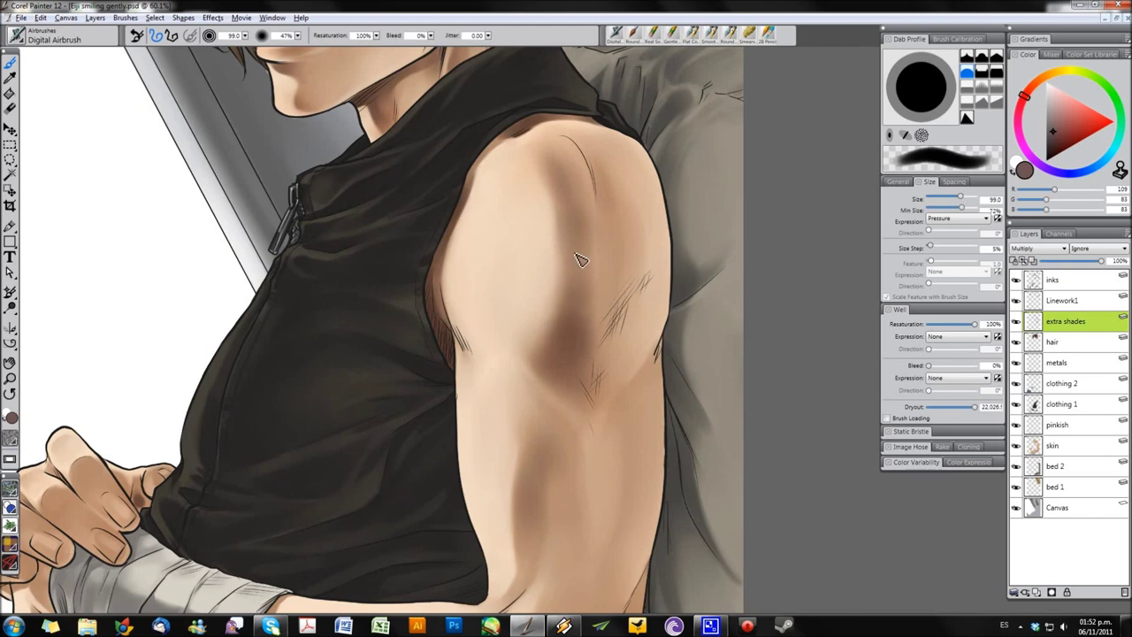
pyautogui.moveTo(664, 341); pyautogui.dragTo(618, 281)
pyautogui.press('[')
pyautogui.press('[')
pyautogui.press('[')
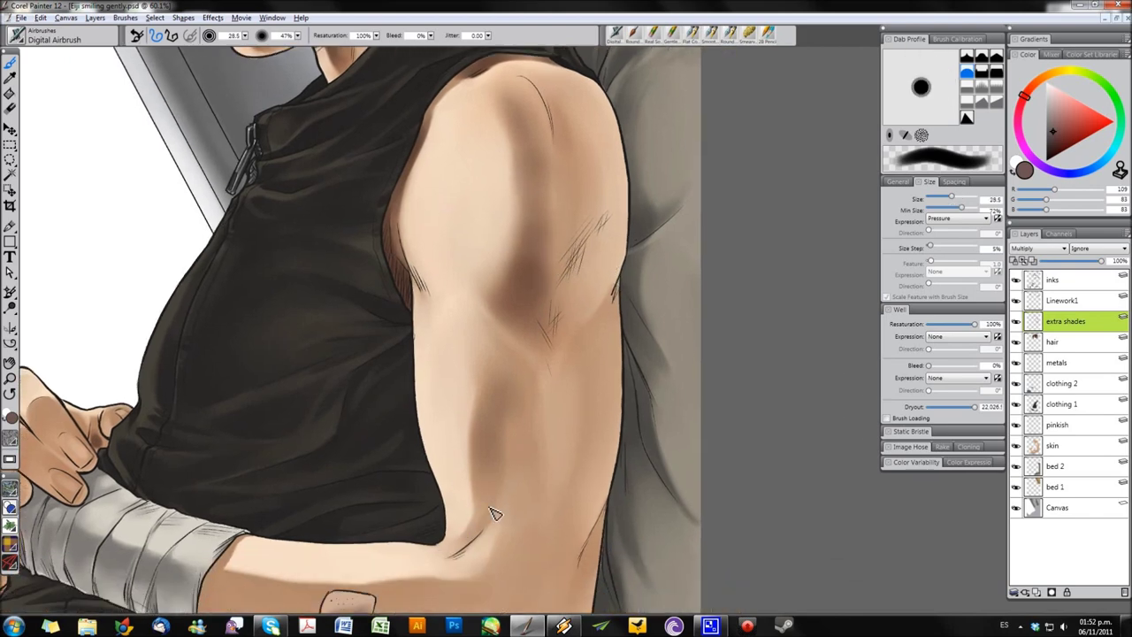
# - With the Round Camelhair brush, darken the inner arm and the arm's lower edge
pyautogui.click(632, 35)
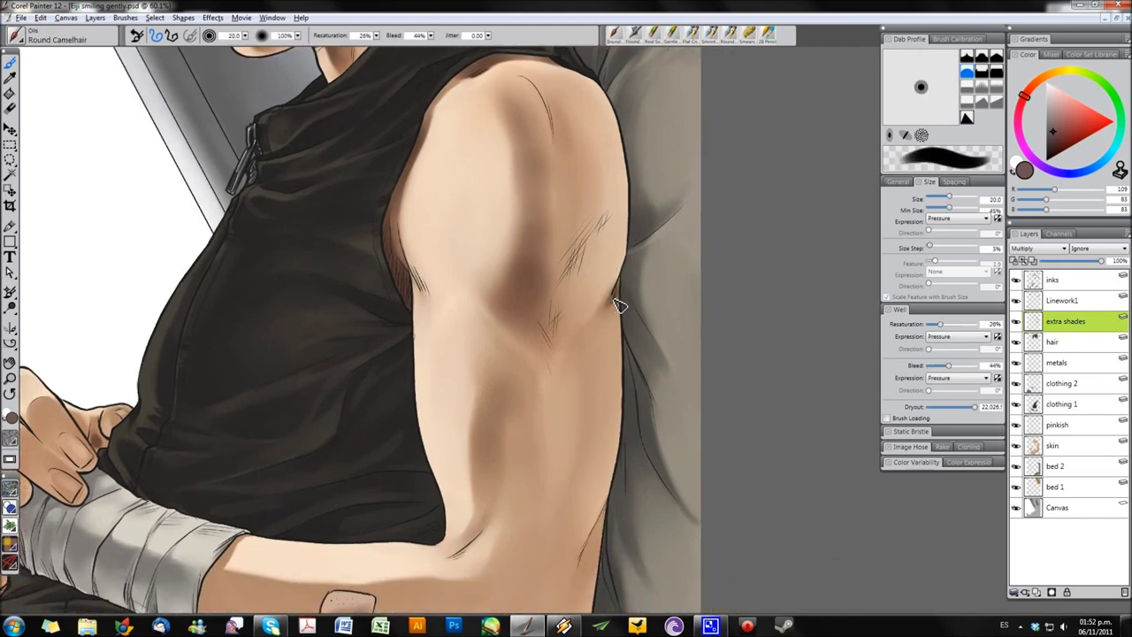
pyautogui.press(']')
pyautogui.press(']')
pyautogui.press(']')
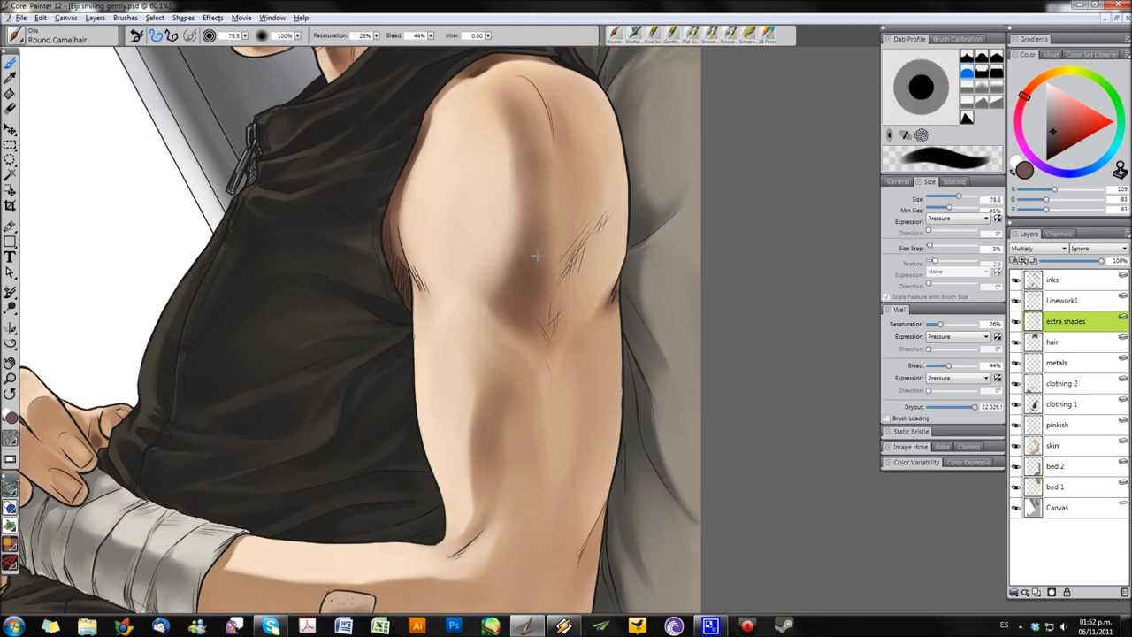
pyautogui.press(']')
pyautogui.press(']')
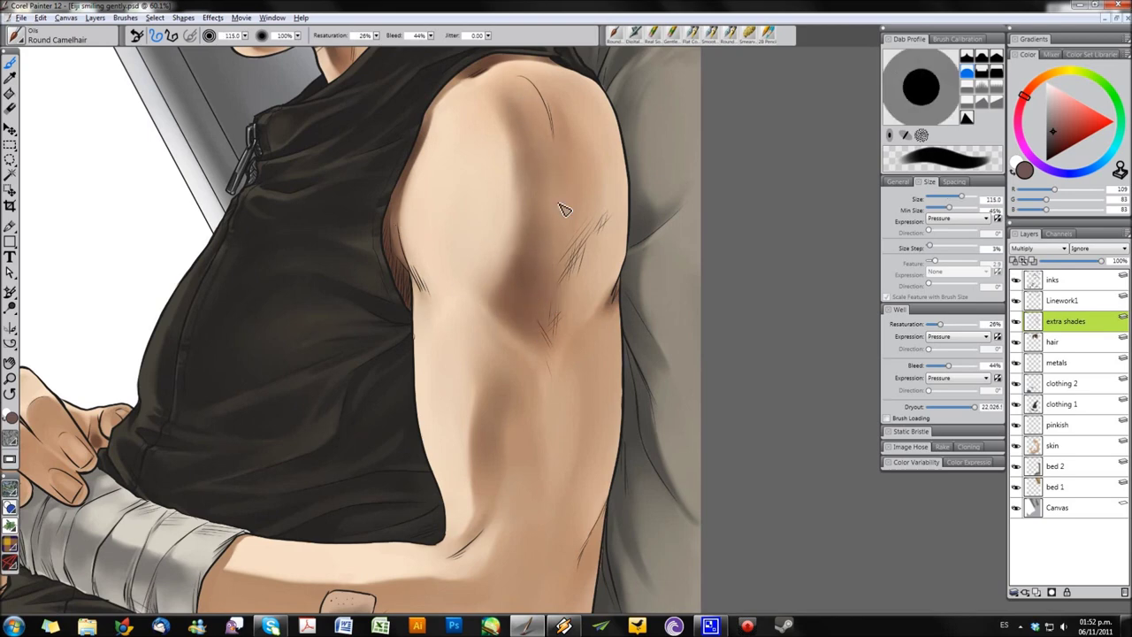
pyautogui.moveTo(520, 228); pyautogui.dragTo(533, 307)
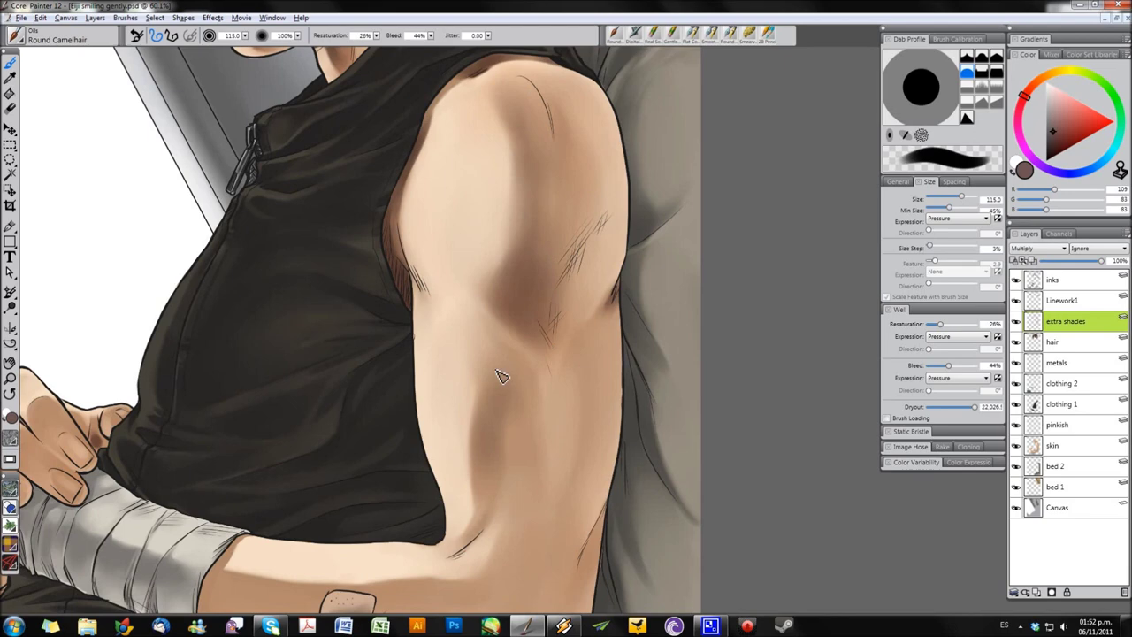
pyautogui.press('[')
pyautogui.press('[')
pyautogui.moveTo(497, 363); pyautogui.dragTo(500, 407)
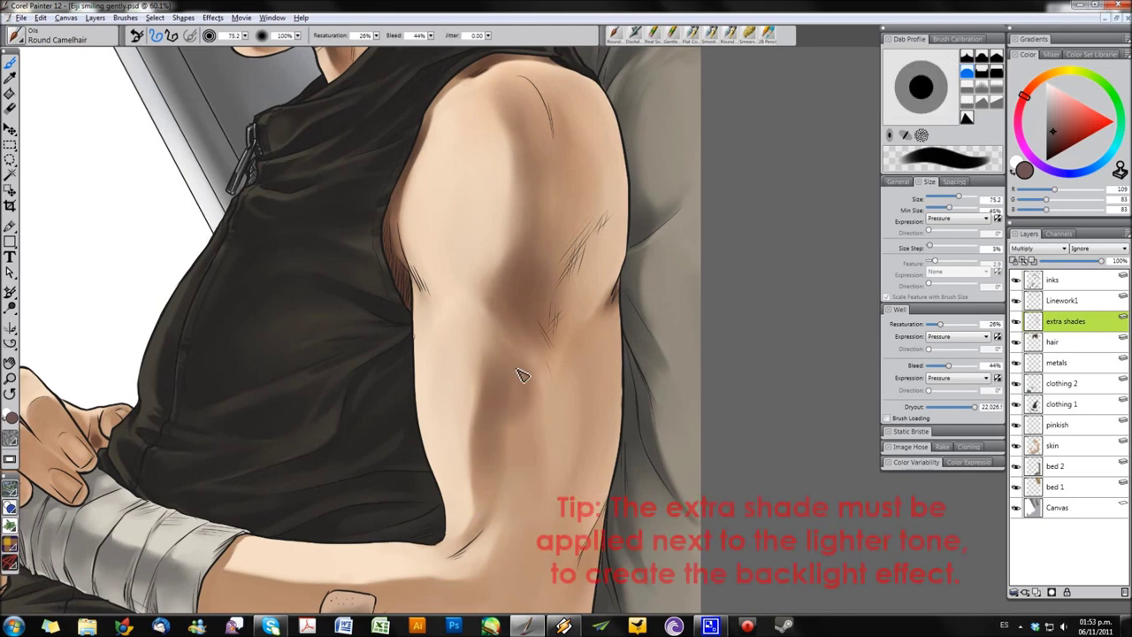
pyautogui.scroll(-1, 533, 407)
pyautogui.press('[')
pyautogui.press('[')
pyautogui.press('[')
pyautogui.press('[')
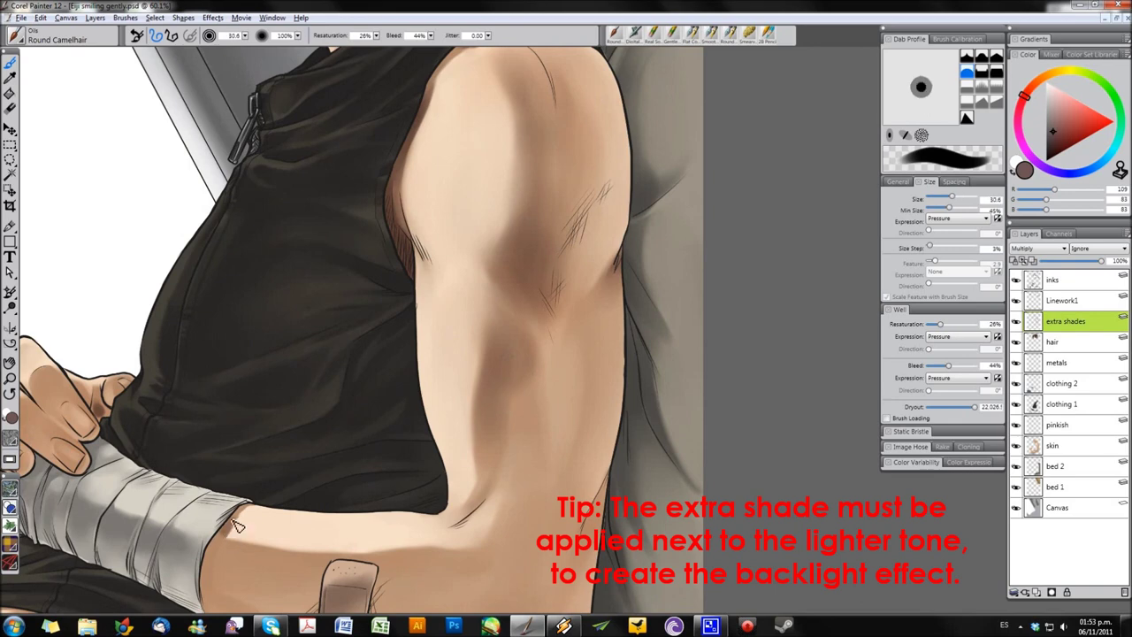
pyautogui.moveTo(303, 518); pyautogui.dragTo(268, 500)
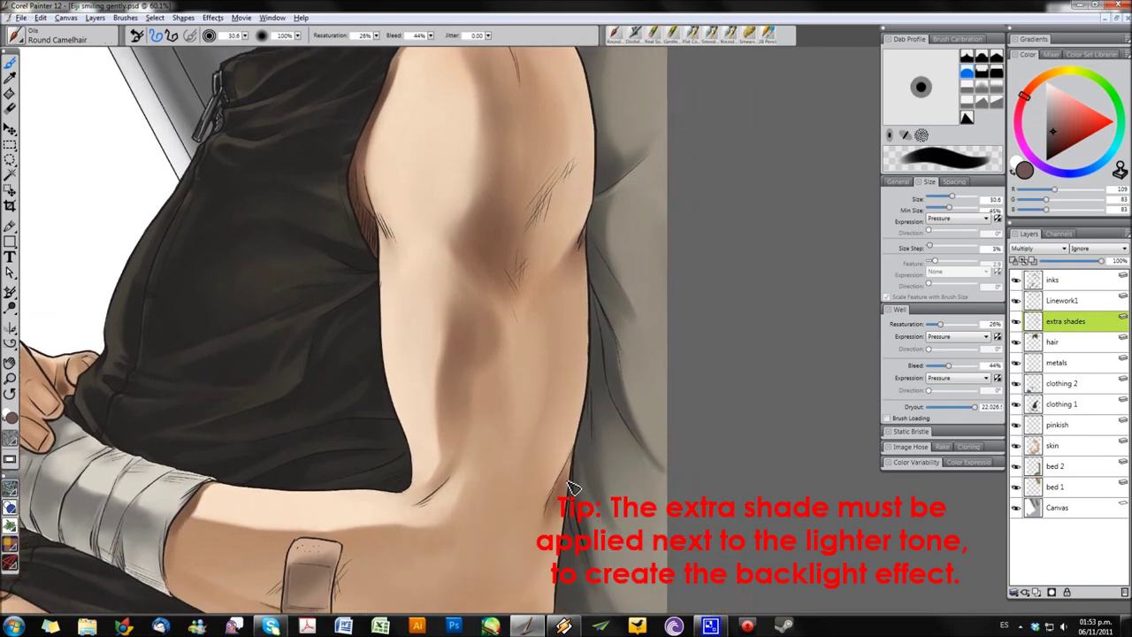
pyautogui.press(']')
pyautogui.press(']')
pyautogui.press(']')
pyautogui.moveTo(481, 490)
pyautogui.mouseDown()
pyautogui.moveTo(480, 530)
pyautogui.moveTo(406, 517)
pyautogui.moveTo(375, 543)
pyautogui.mouseUp()
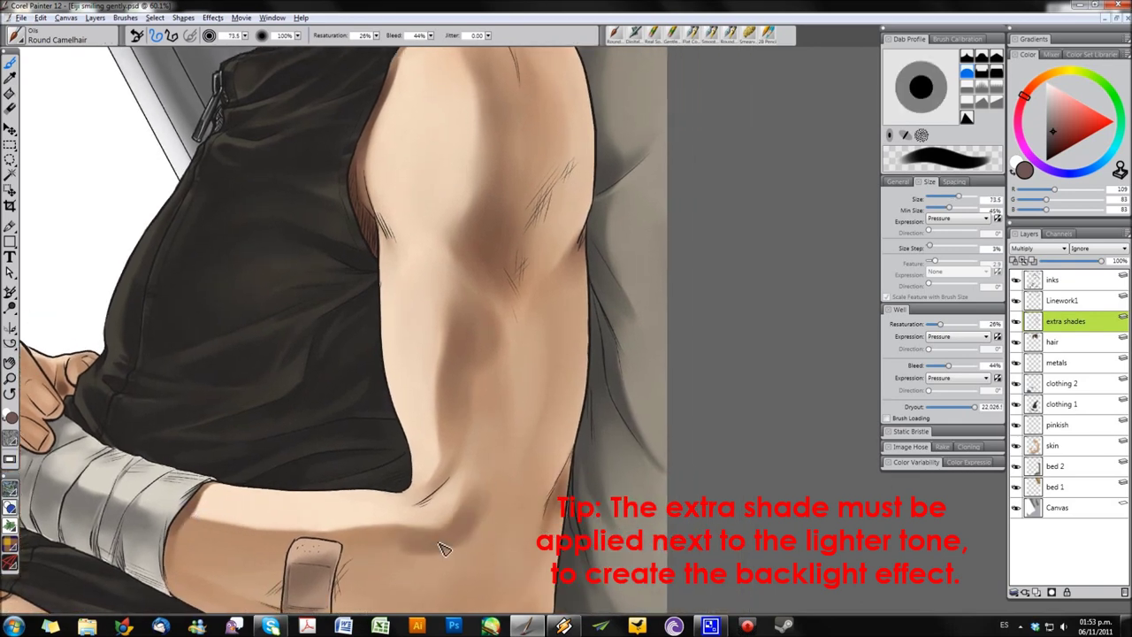
pyautogui.click(655, 35)
# - Soften the upper-arm shading and the forearm crease with the Real Soft Eraser
pyautogui.moveTo(460, 420); pyautogui.dragTo(482, 345)
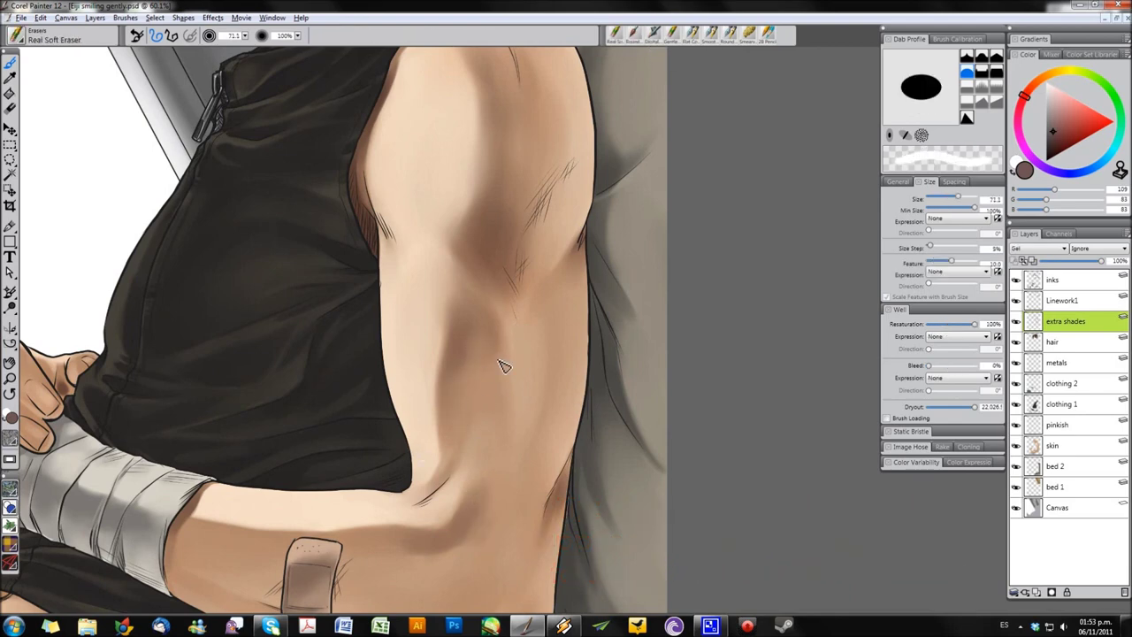
pyautogui.scroll(-1, 518, 139)
pyautogui.press('[')
pyautogui.moveTo(500, 277)
pyautogui.mouseDown()
pyautogui.moveTo(529, 247)
pyautogui.moveTo(520, 212)
pyautogui.mouseUp()
pyautogui.moveTo(493, 478); pyautogui.dragTo(488, 534)
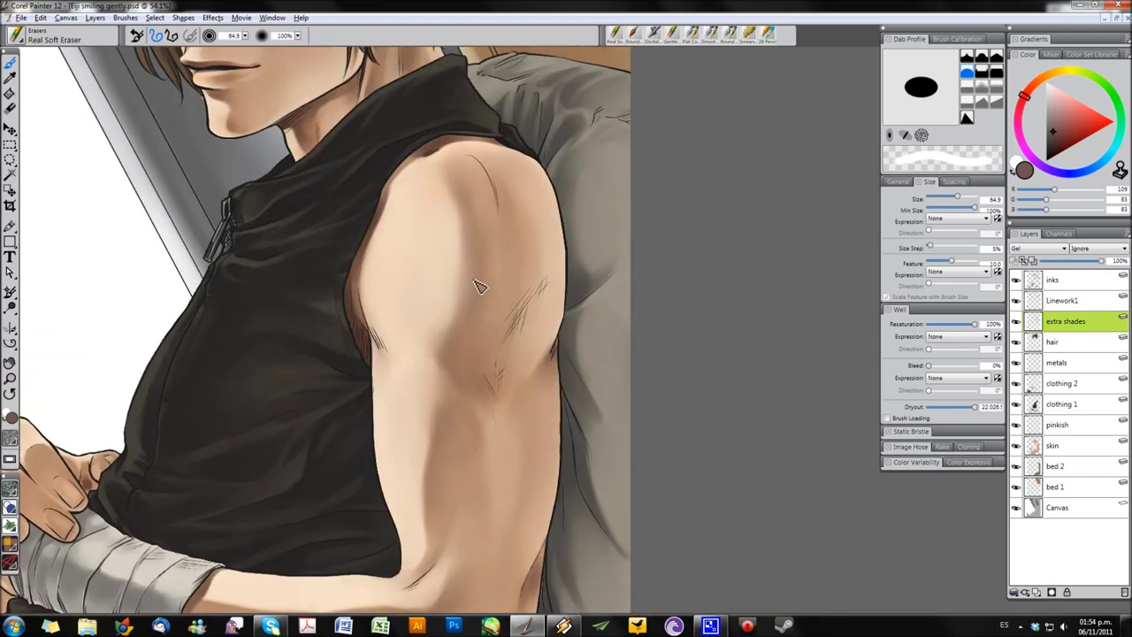
pyautogui.moveTo(523, 186); pyautogui.dragTo(501, 284)
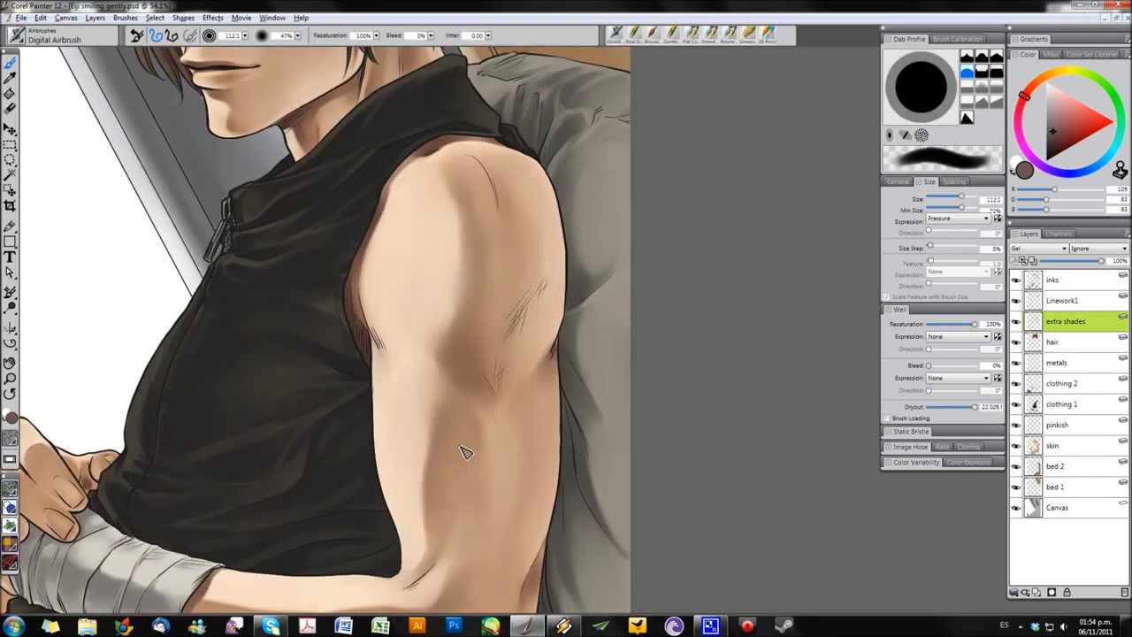
pyautogui.moveTo(433, 462); pyautogui.dragTo(478, 324)
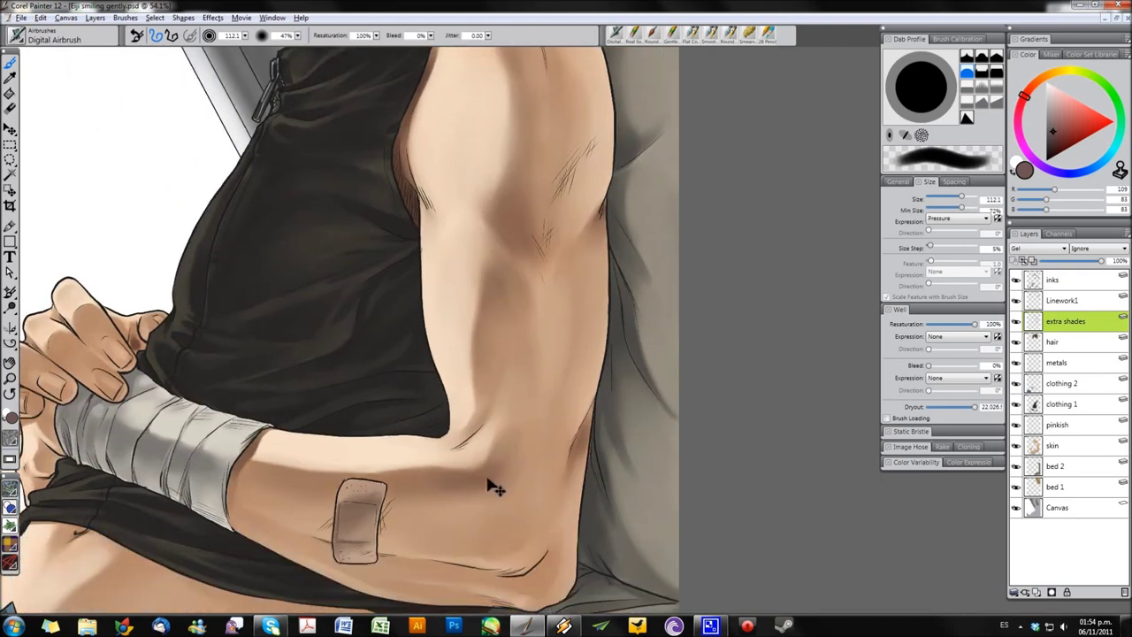
# - With Round Camelhair, paint dark elbow creases and shade along the bandage's right edge
pyautogui.press('b')
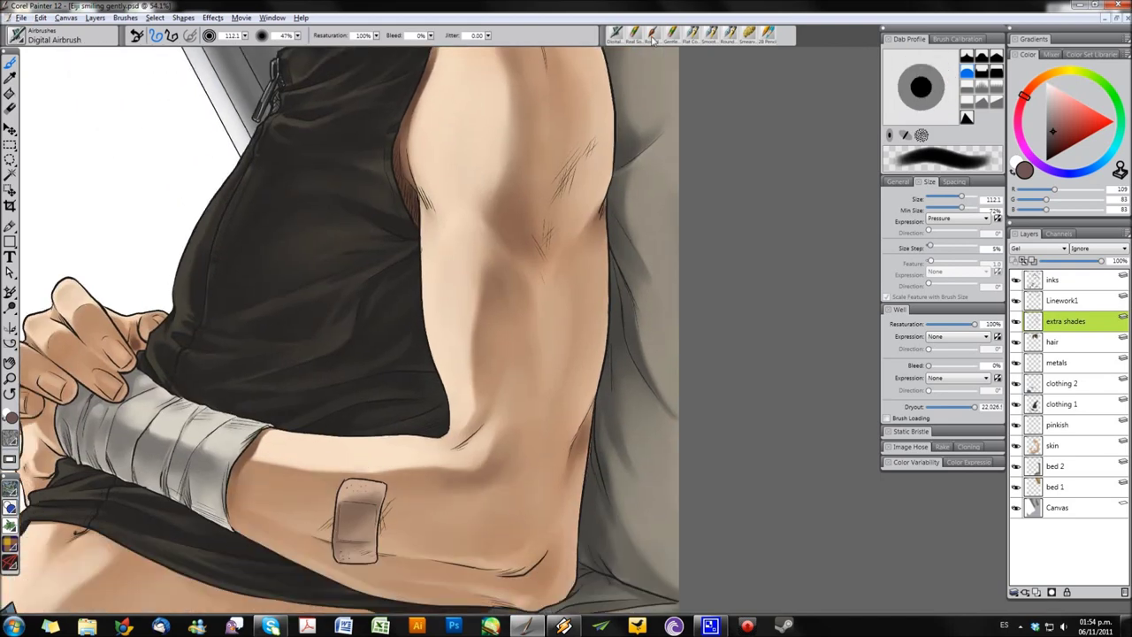
pyautogui.press('[')
pyautogui.press('[')
pyautogui.press('[')
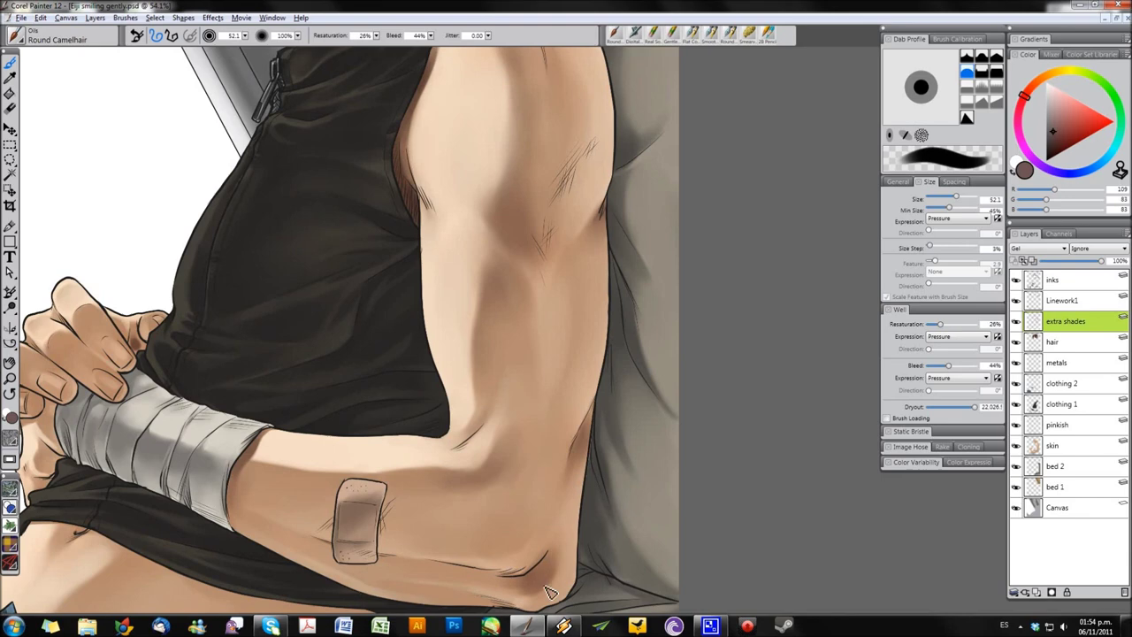
pyautogui.press(']')
pyautogui.press(']')
pyautogui.press(']')
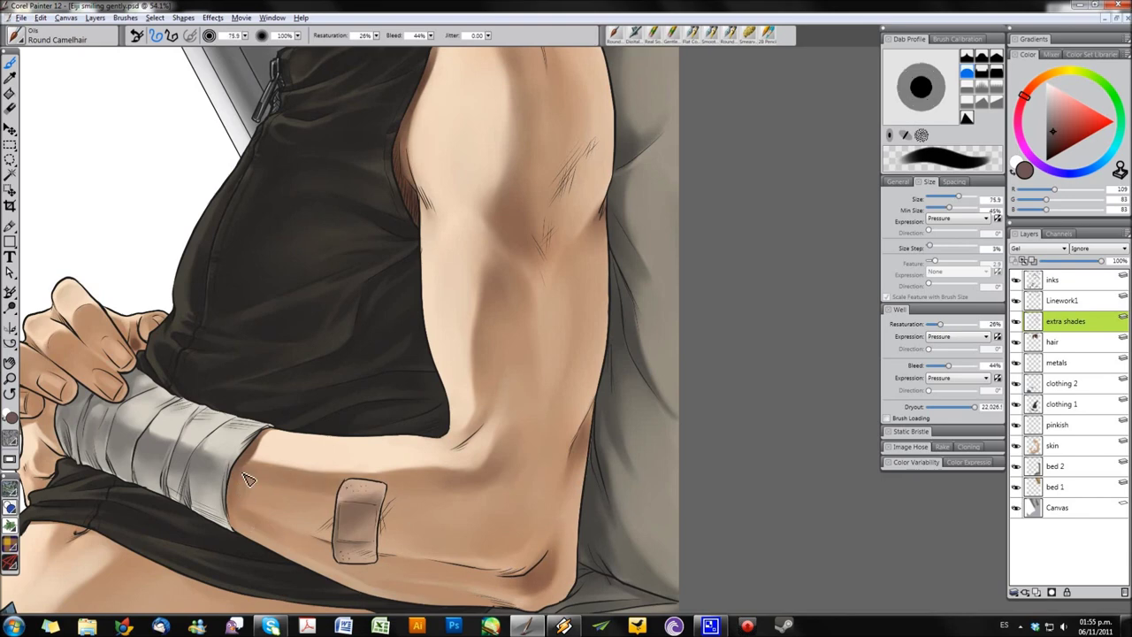
pyautogui.moveTo(539, 589); pyautogui.dragTo(488, 582)
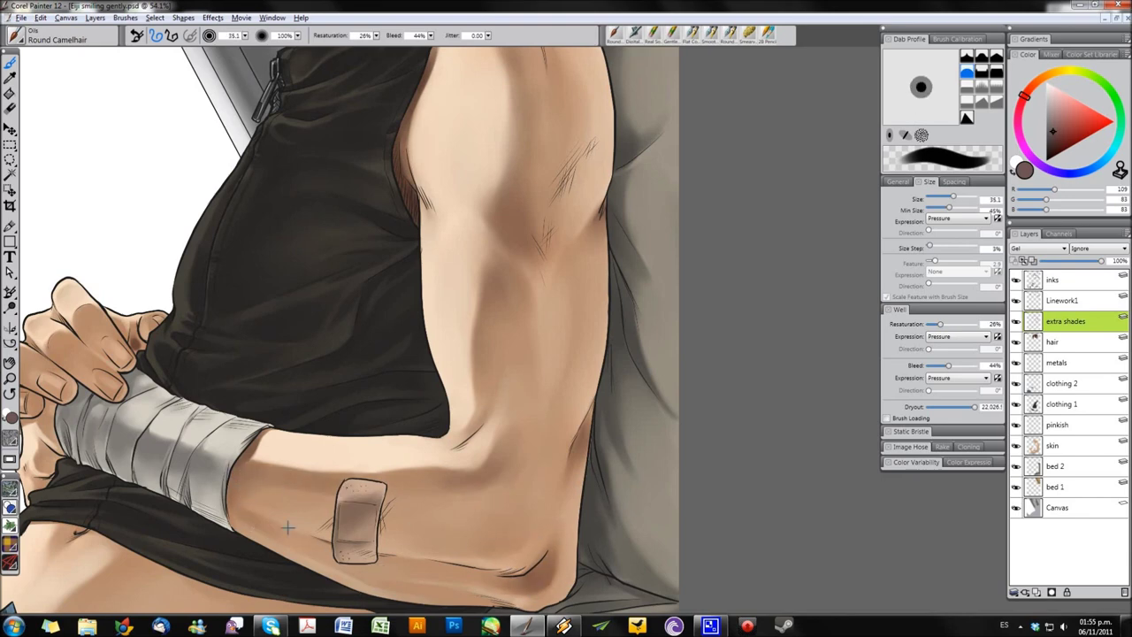
pyautogui.press(']')
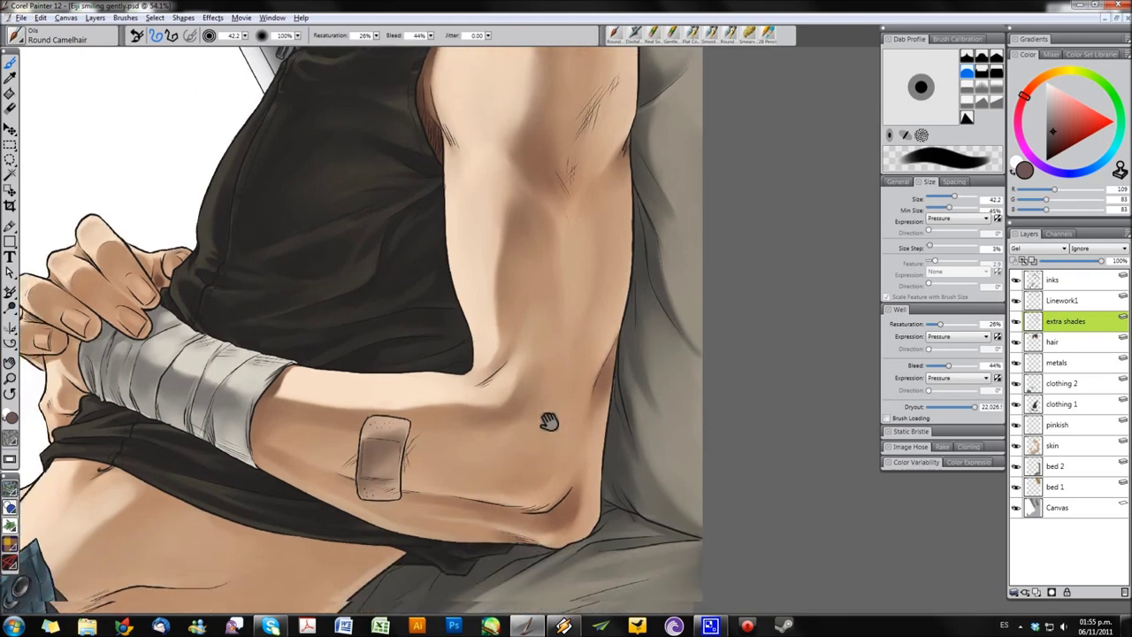
pyautogui.moveTo(557, 579); pyautogui.dragTo(517, 339)
pyautogui.moveTo(539, 281); pyautogui.dragTo(520, 301)
pyautogui.press('[')
pyautogui.press('[')
pyautogui.press('[')
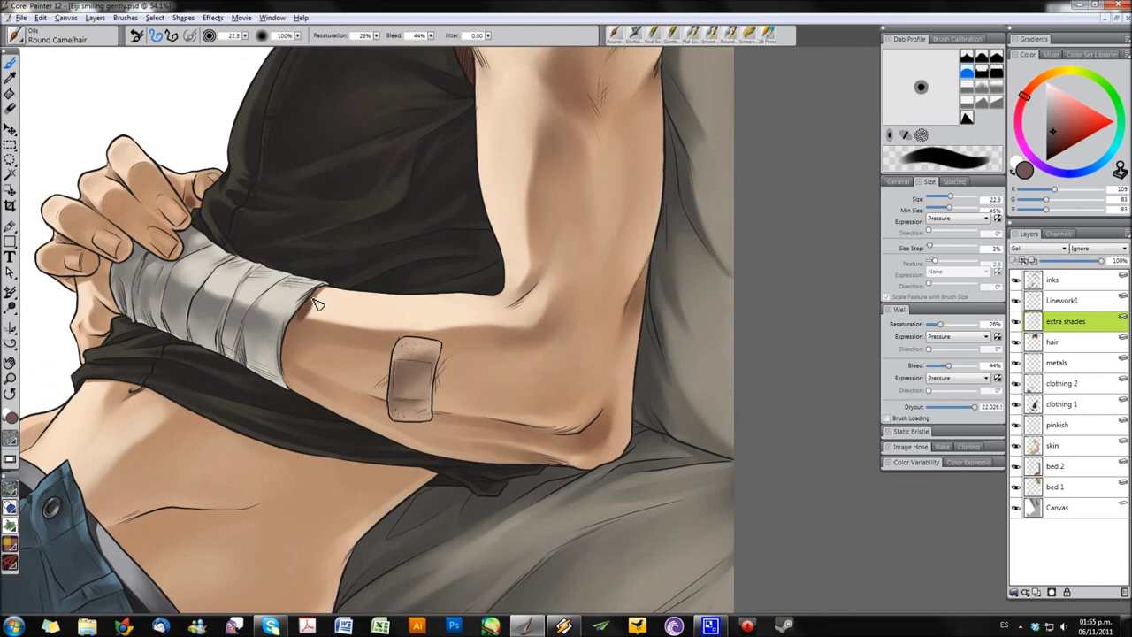
pyautogui.moveTo(447, 347); pyautogui.dragTo(437, 411)
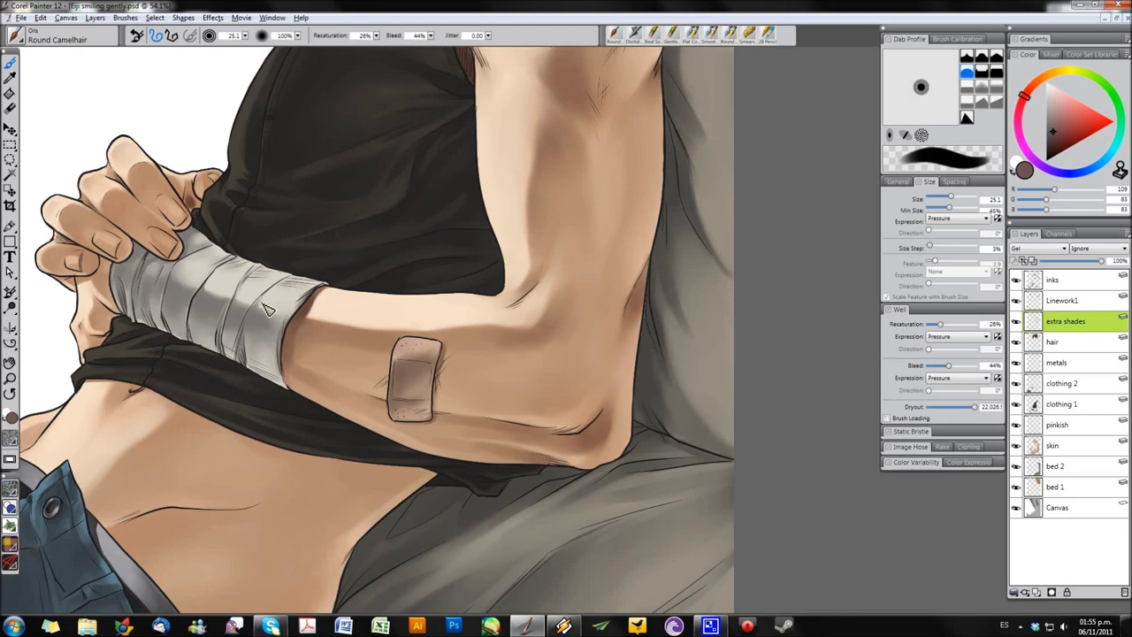
pyautogui.press(']')
pyautogui.press(']')
pyautogui.press(']')
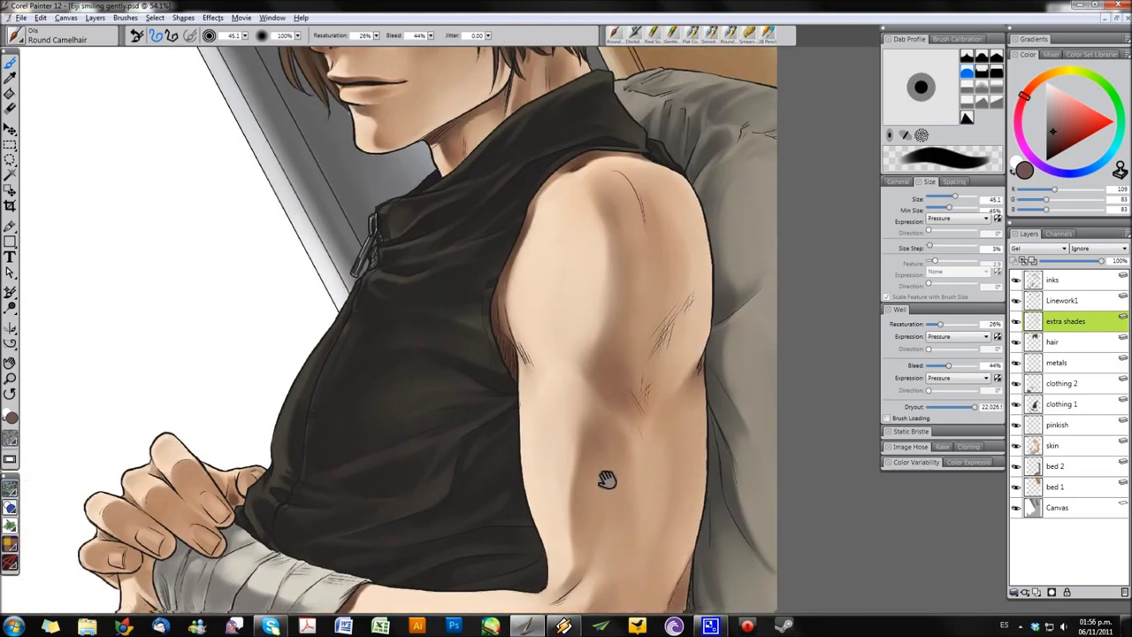
pyautogui.moveTo(247, 146); pyautogui.dragTo(407, 349)
pyautogui.press('[')
pyautogui.press('[')
pyautogui.press('[')
# - Shade the knuckles, lower fingers and fingertip with darker warm strokes
pyautogui.scroll(3, 408, 349)
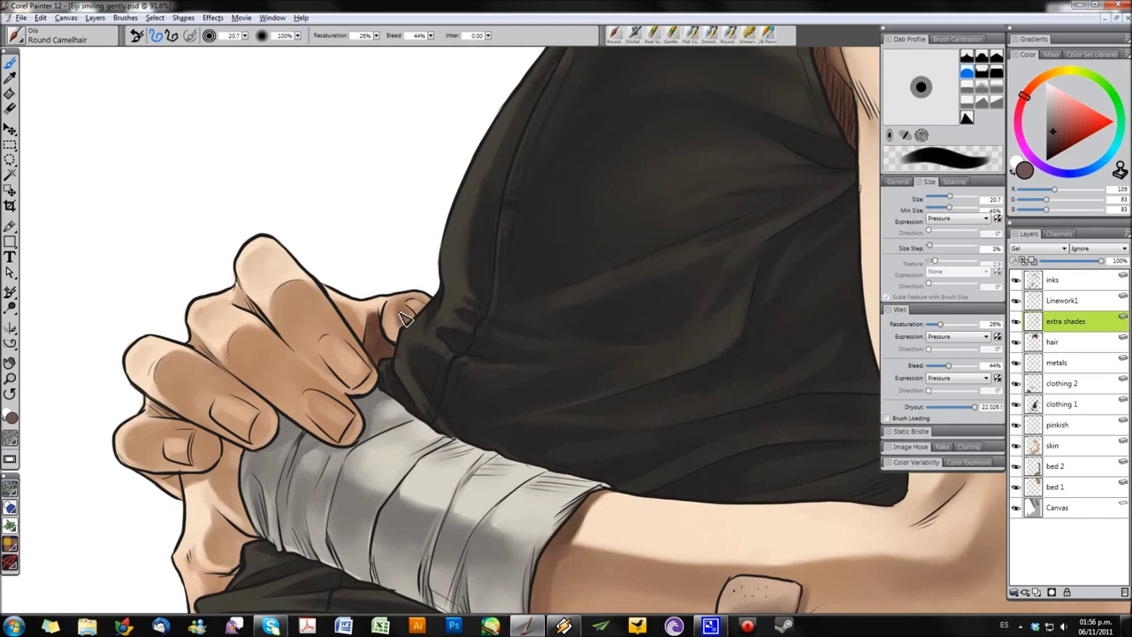
pyautogui.moveTo(338, 365); pyautogui.dragTo(359, 380)
pyautogui.press(']')
pyautogui.moveTo(252, 345); pyautogui.dragTo(284, 333)
pyautogui.moveTo(194, 358)
pyautogui.mouseDown()
pyautogui.moveTo(177, 376)
pyautogui.moveTo(228, 389)
pyautogui.mouseUp()
pyautogui.press('[')
pyautogui.moveTo(133, 446)
pyautogui.mouseDown()
pyautogui.moveTo(204, 416)
pyautogui.moveTo(200, 431)
pyautogui.moveTo(251, 437)
pyautogui.mouseUp()
pyautogui.press('[')
pyautogui.moveTo(310, 410); pyautogui.dragTo(350, 447)
# - Paint fine dark shading between the fingers, then ready an enlarged soft eraser
pyautogui.press(']')
pyautogui.press(']')
pyautogui.press(']')
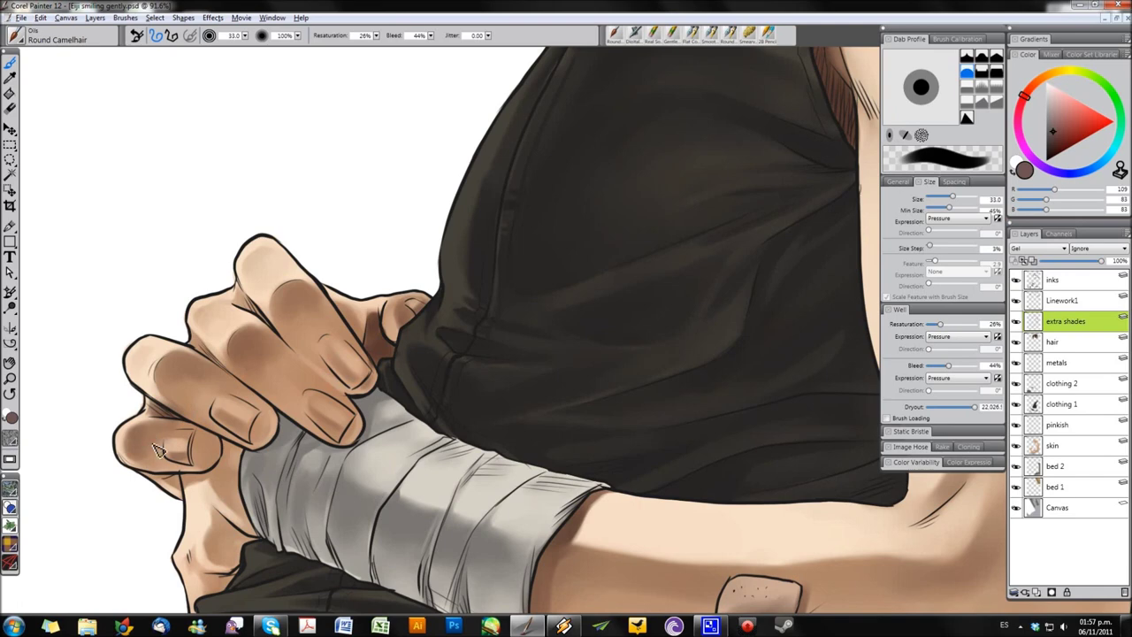
pyautogui.press(']')
pyautogui.press('[')
pyautogui.press('[')
pyautogui.press('[')
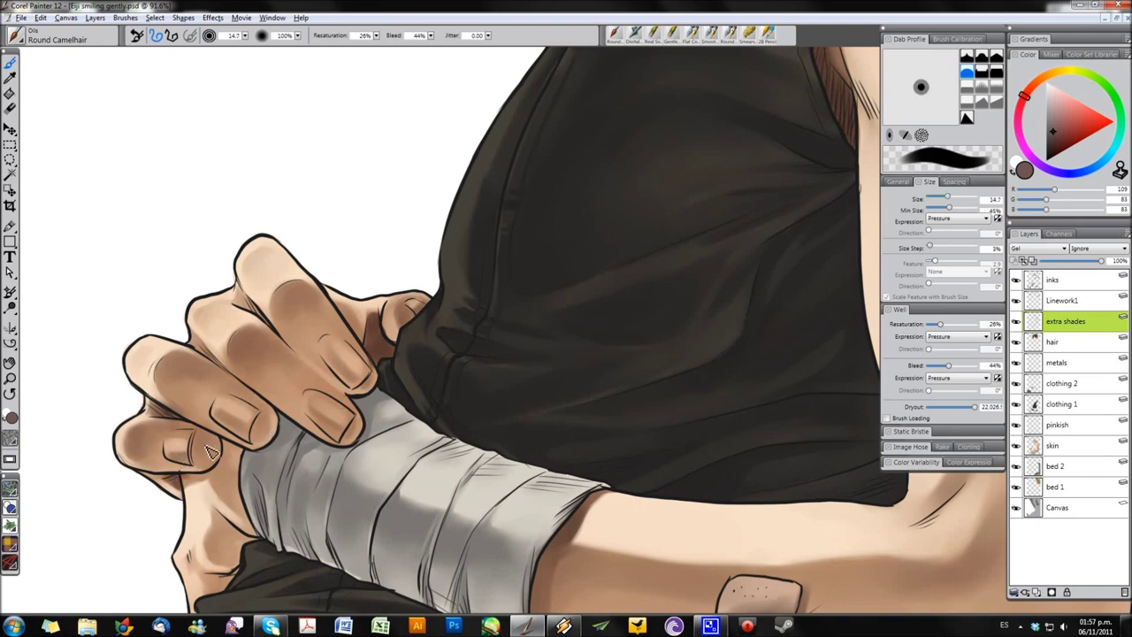
pyautogui.moveTo(228, 446); pyautogui.dragTo(212, 488)
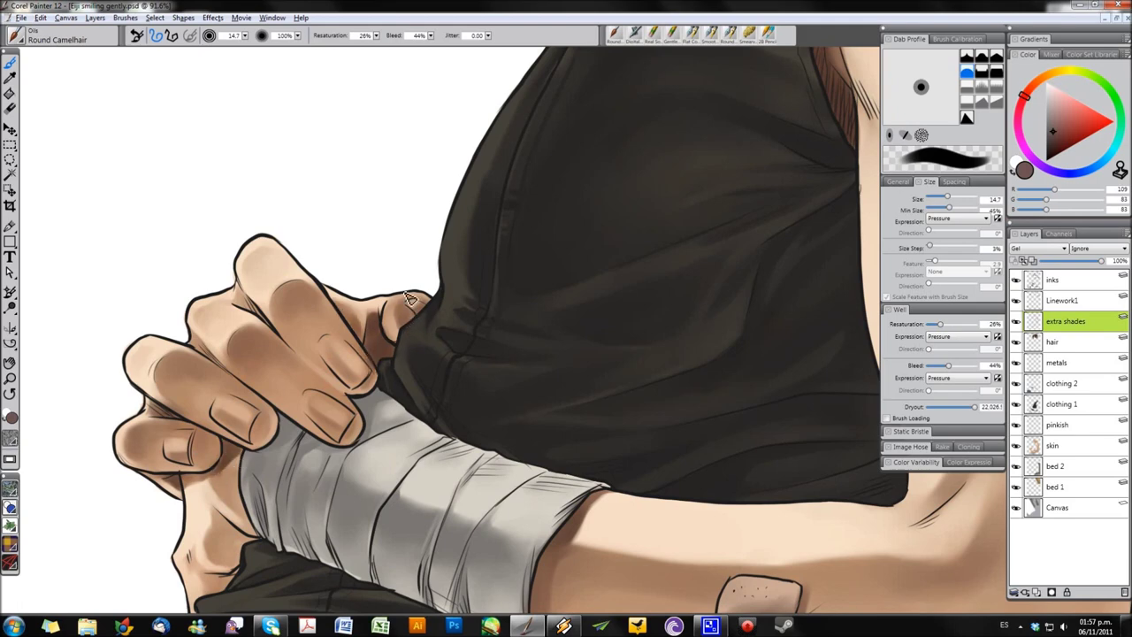
pyautogui.press(']')
pyautogui.press(']')
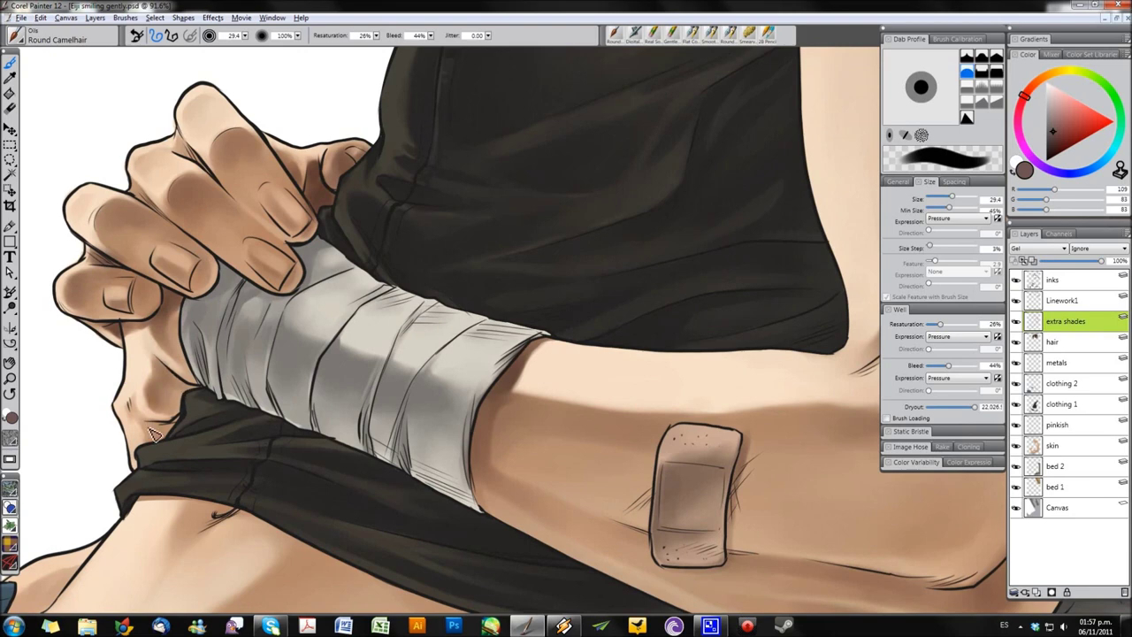
pyautogui.press('[')
pyautogui.press('[')
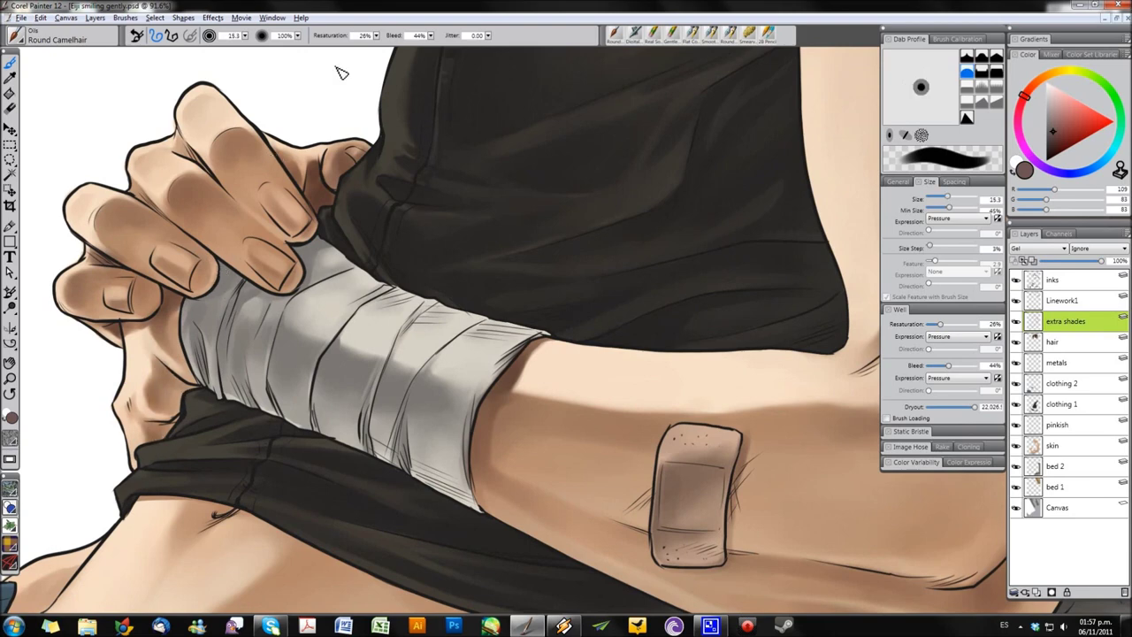
pyautogui.press('e')
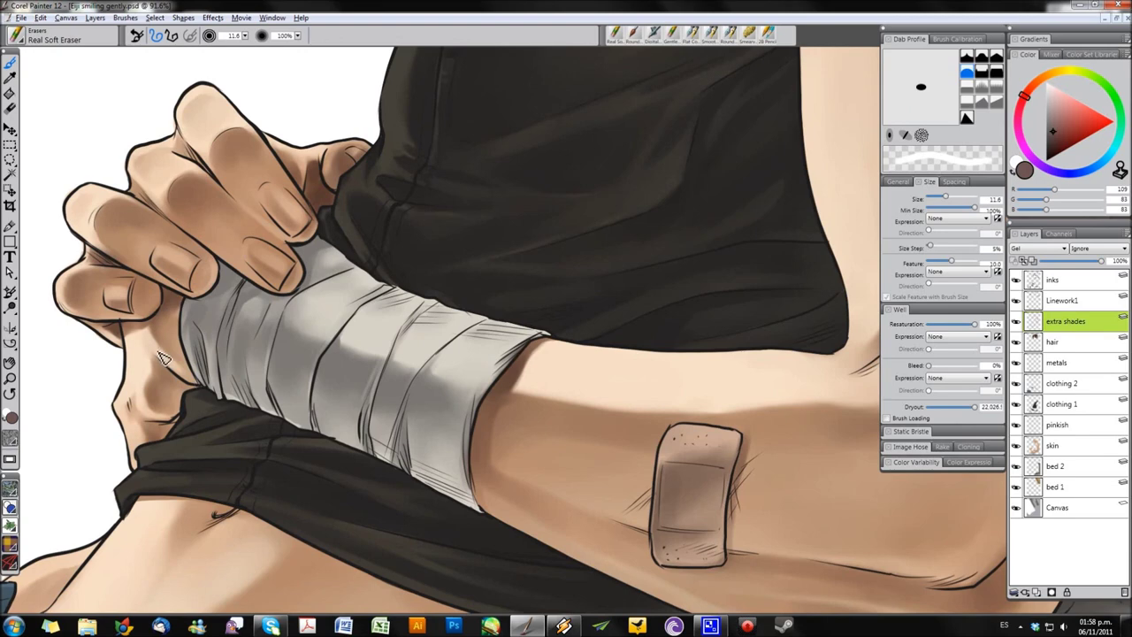
pyautogui.press(']')
pyautogui.press(']')
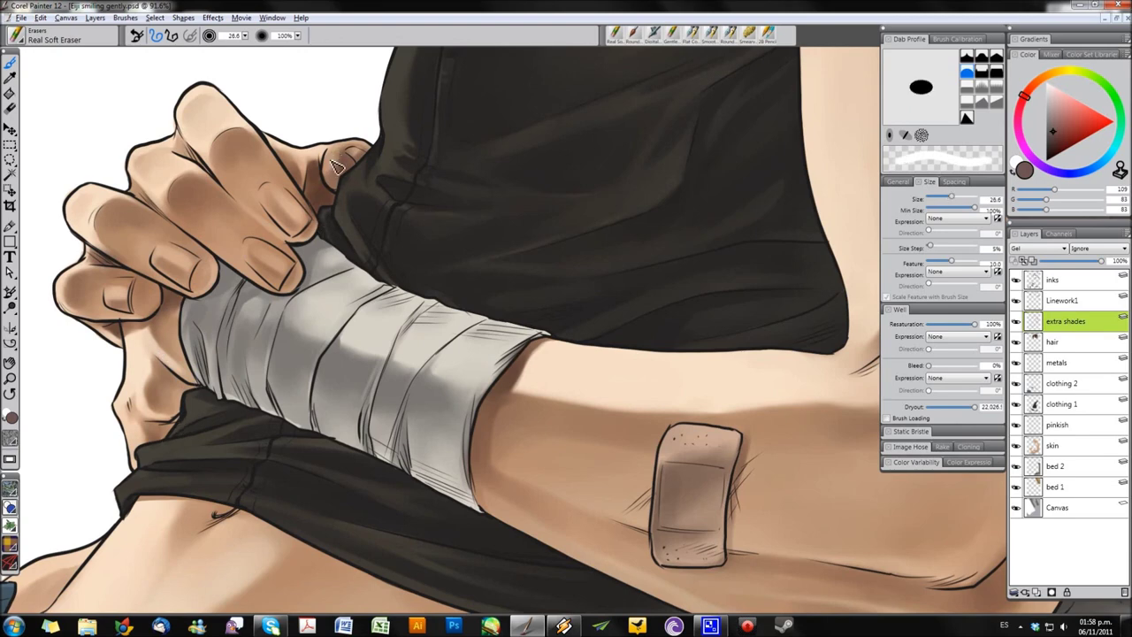
pyautogui.moveTo(559, 383); pyautogui.dragTo(500, 327)
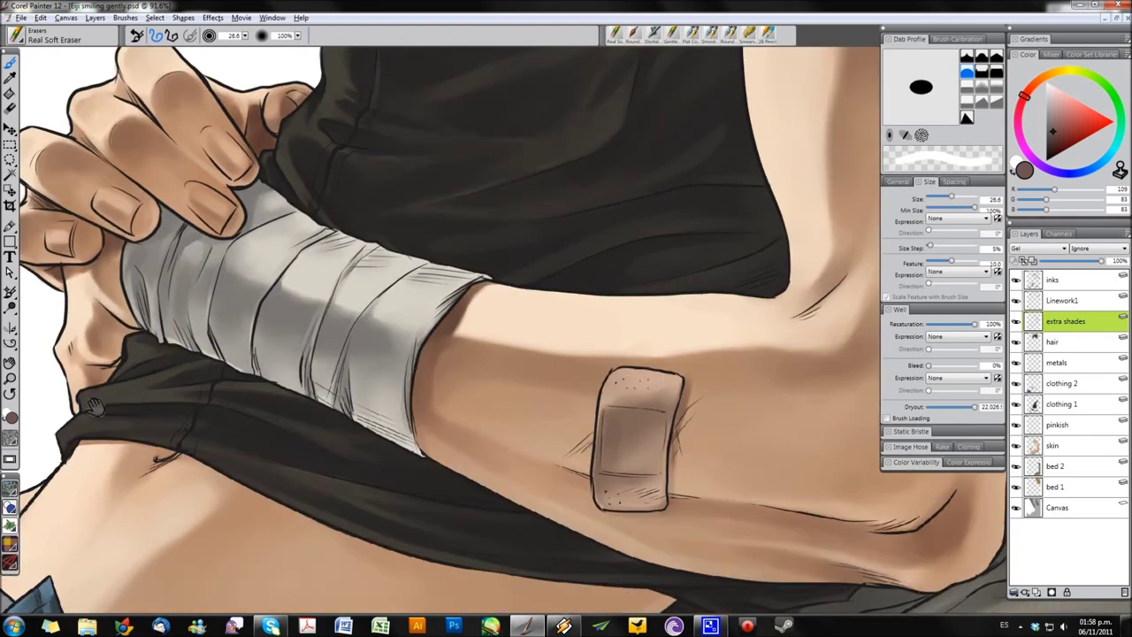
# - Frame the lower torso at a slightly reduced zoom with the oil brush enlarged for broad shading
pyautogui.press('b')
pyautogui.moveTo(177, 458); pyautogui.dragTo(345, 277)
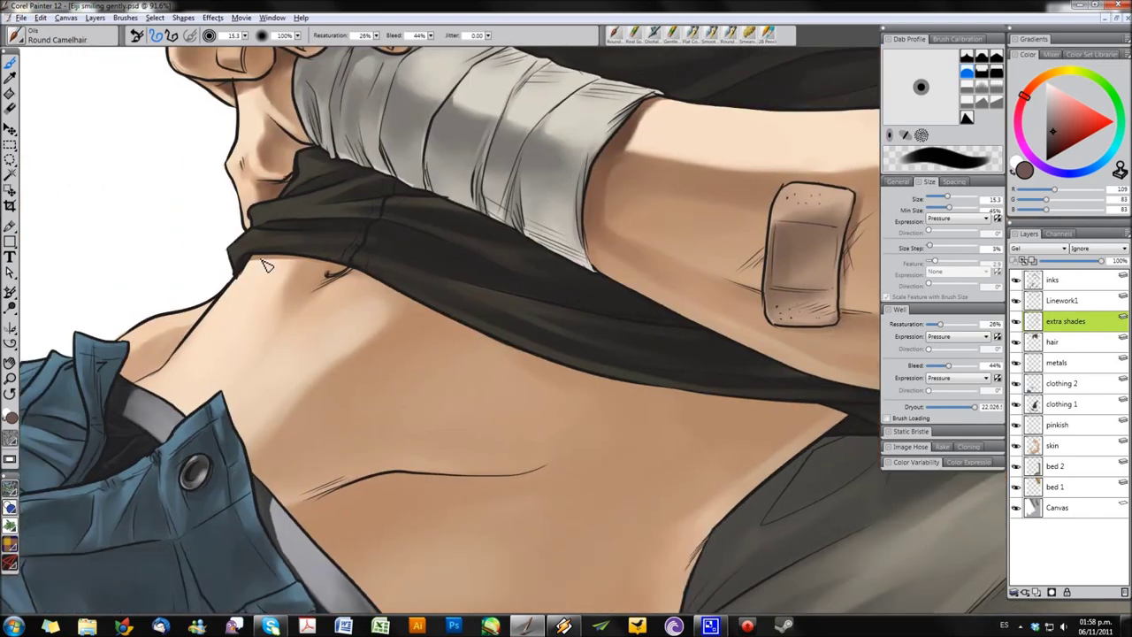
pyautogui.press(']')
pyautogui.press(']')
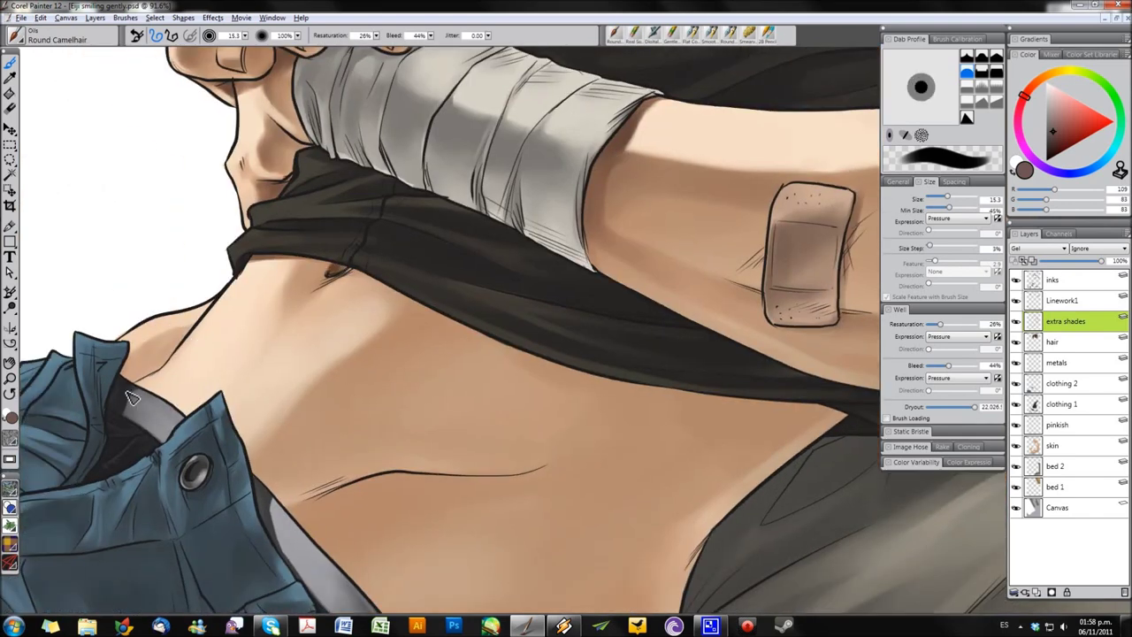
pyautogui.press('[')
pyautogui.press('[')
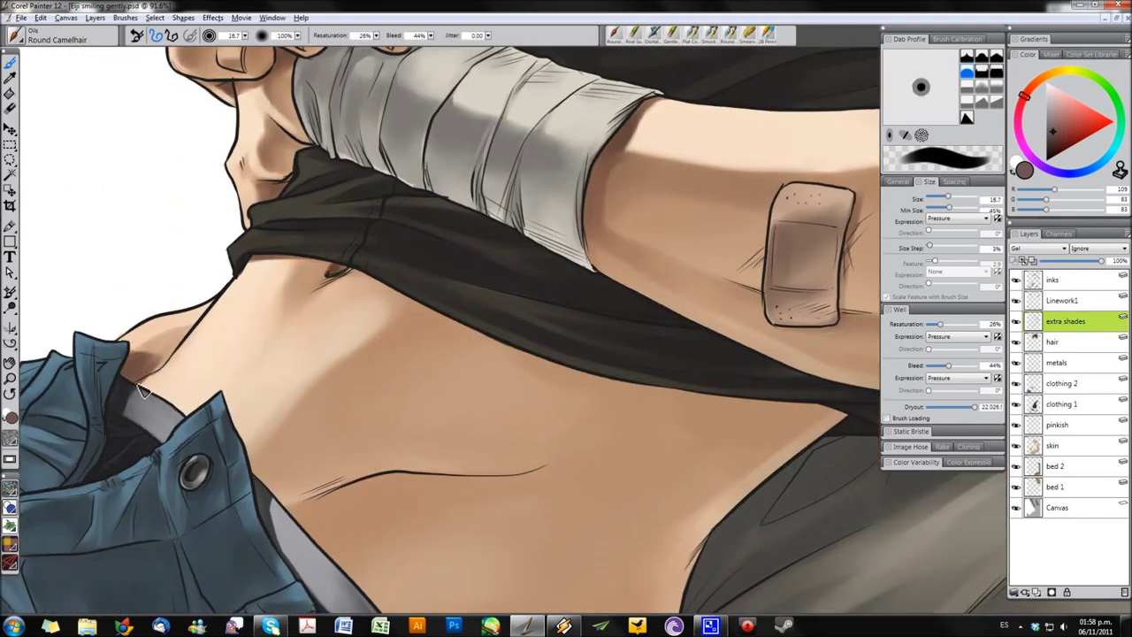
pyautogui.press('n')
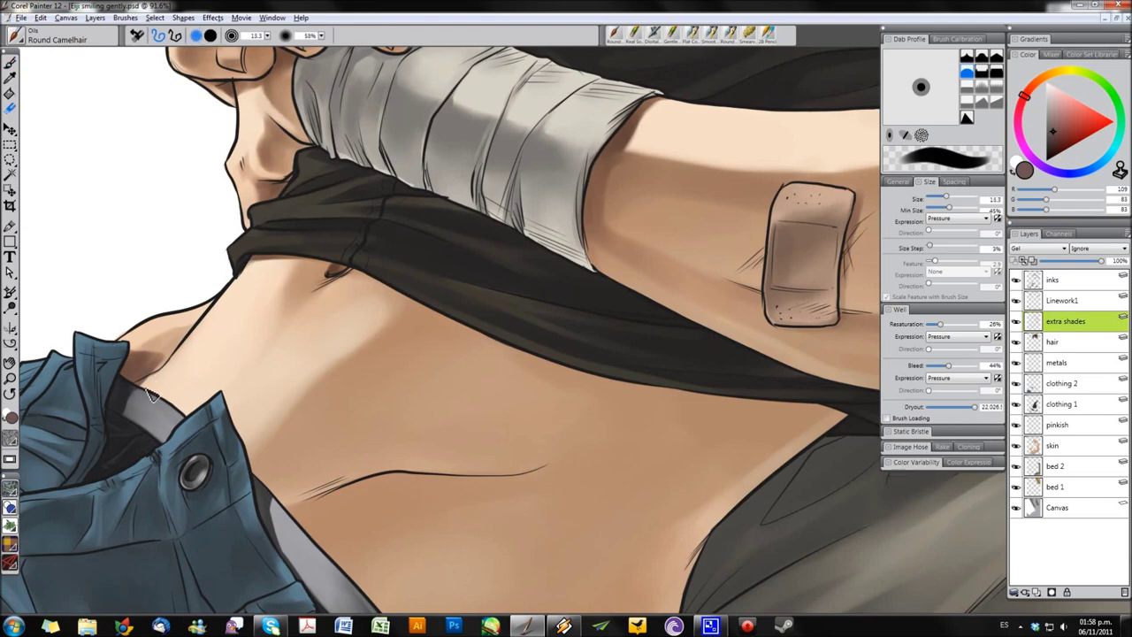
pyautogui.press('b')
pyautogui.moveTo(159, 353); pyautogui.dragTo(58, 347)
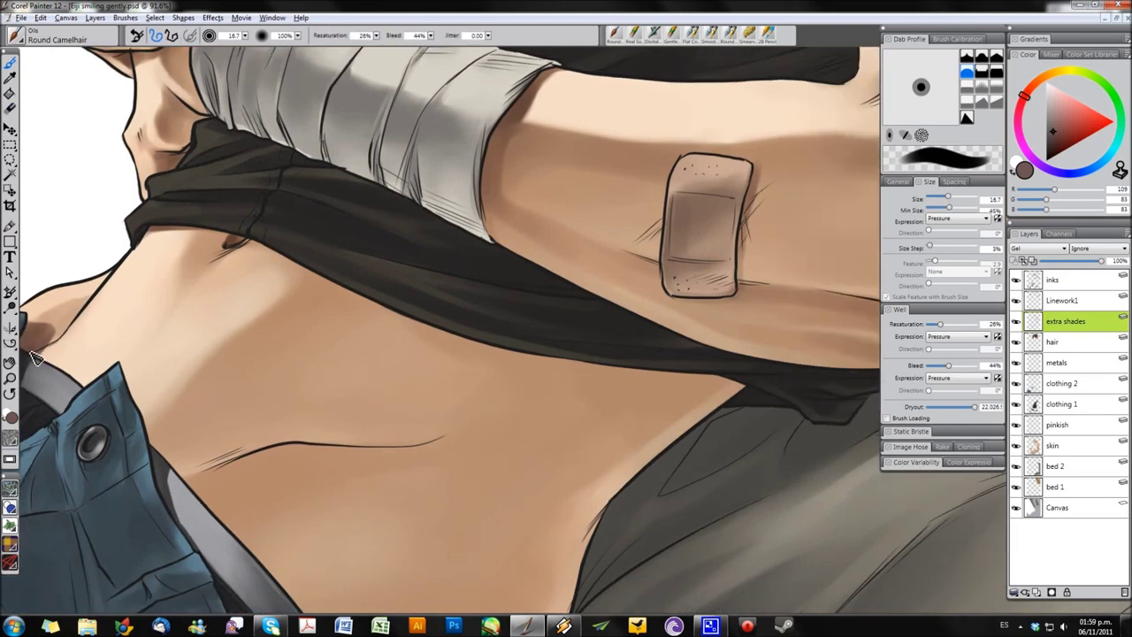
pyautogui.press(']')
pyautogui.press(']')
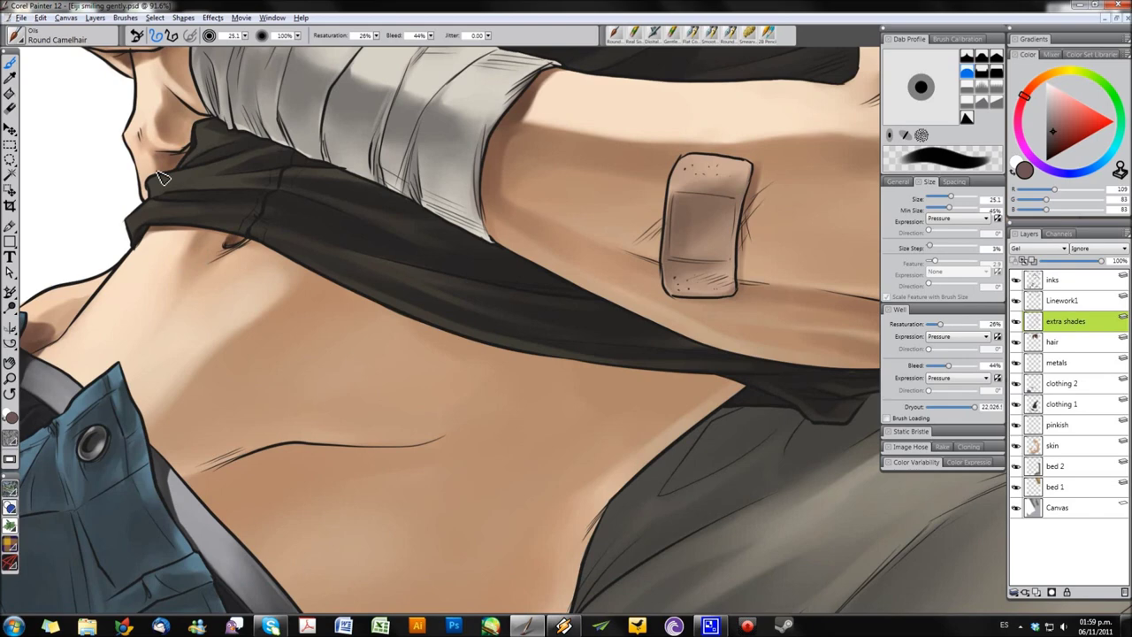
pyautogui.hotkey('ctrl', '-')
pyautogui.press(']')
pyautogui.press(']')
pyautogui.press(']')
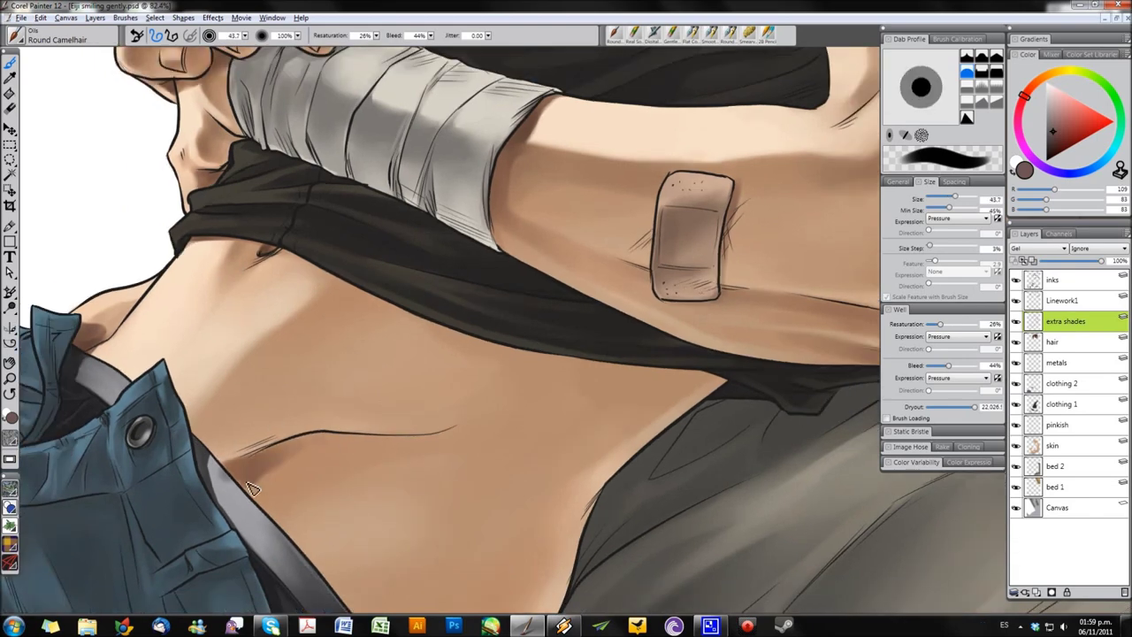
pyautogui.press('[')
pyautogui.press('[')
pyautogui.press('[')
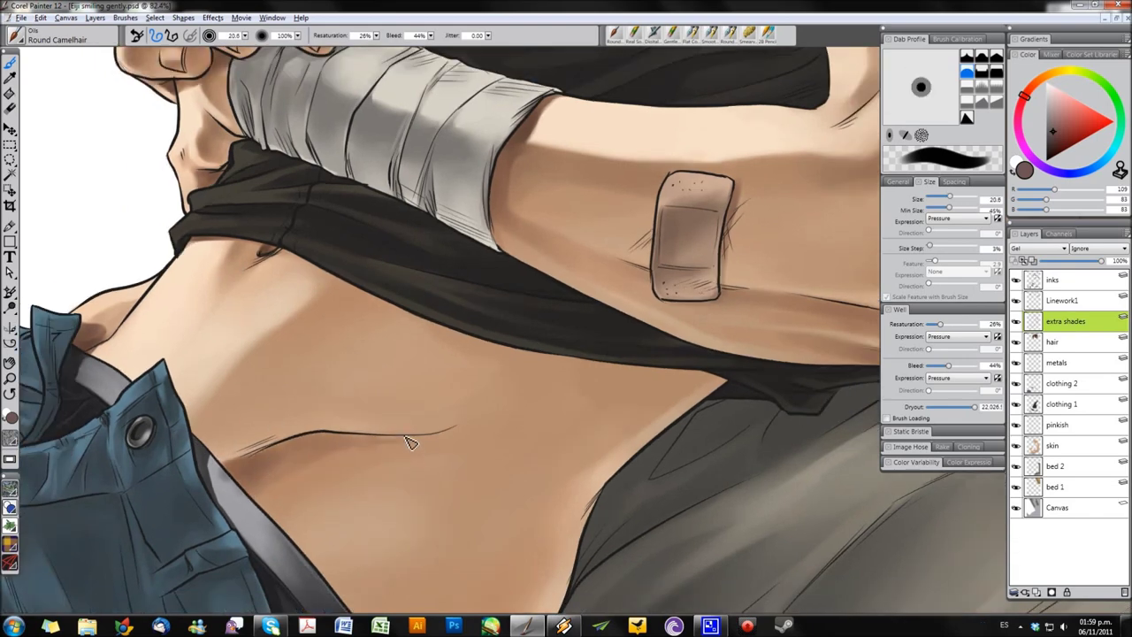
pyautogui.press(']')
pyautogui.press(']')
pyautogui.press(']')
# - Darken the upper stomach and the shadow along the shirt's lower edge, undoing a stray abdomen airbrush pass
pyautogui.moveTo(358, 281)
pyautogui.mouseDown()
pyautogui.moveTo(315, 321)
pyautogui.moveTo(381, 315)
pyautogui.moveTo(273, 349)
pyautogui.moveTo(371, 327)
pyautogui.mouseUp()
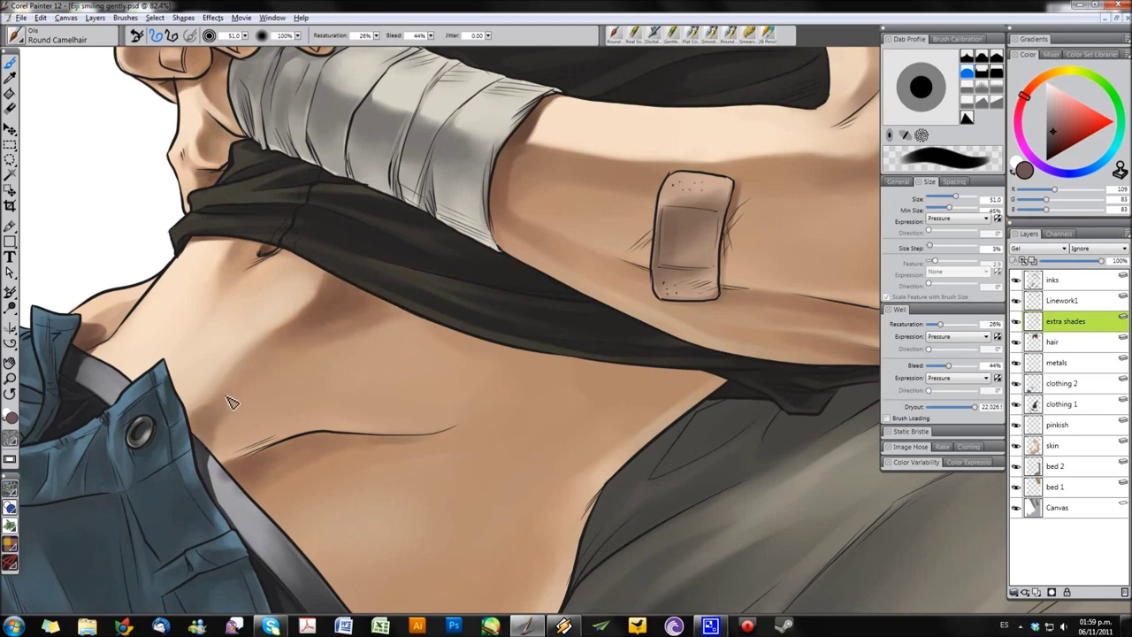
pyautogui.press('[')
pyautogui.press('[')
pyautogui.press('[')
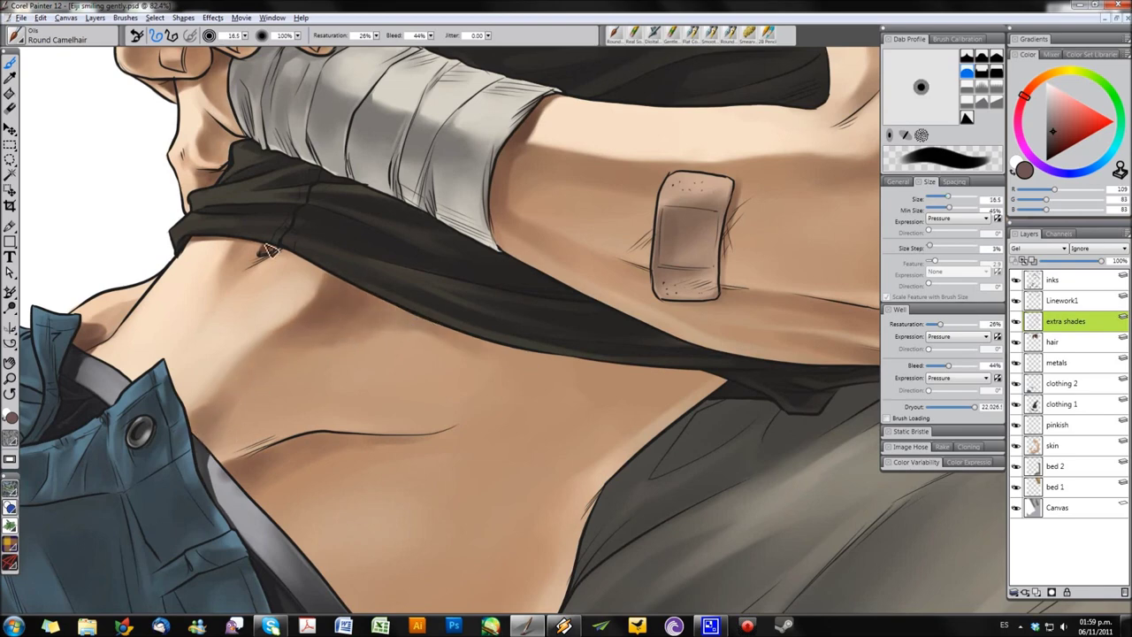
pyautogui.moveTo(327, 279); pyautogui.dragTo(389, 305)
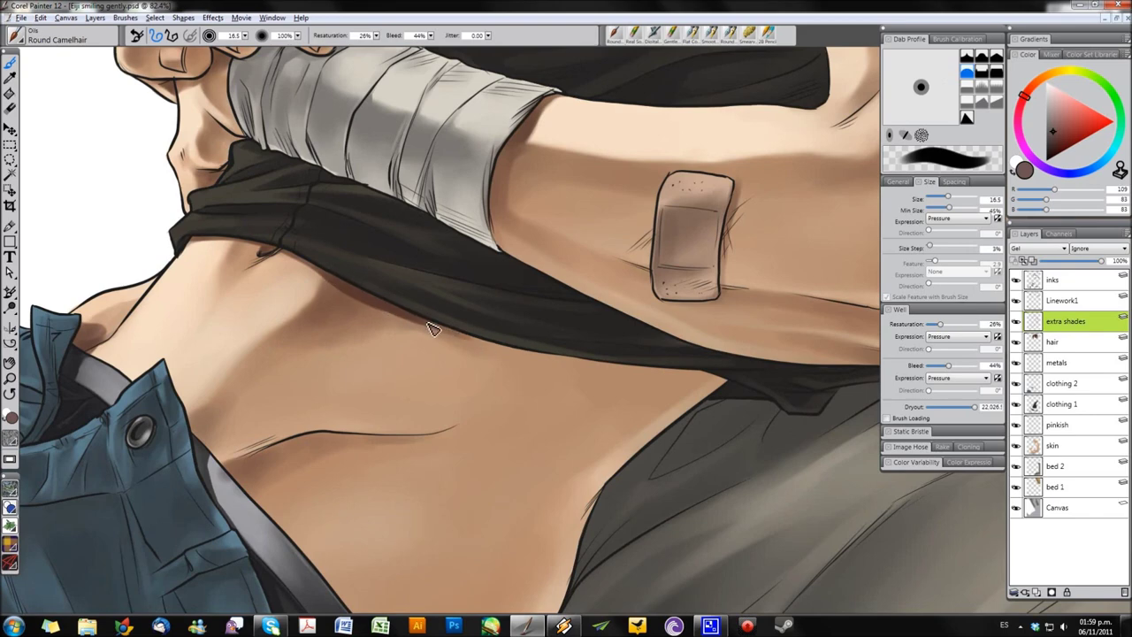
pyautogui.moveTo(495, 354); pyautogui.dragTo(654, 369)
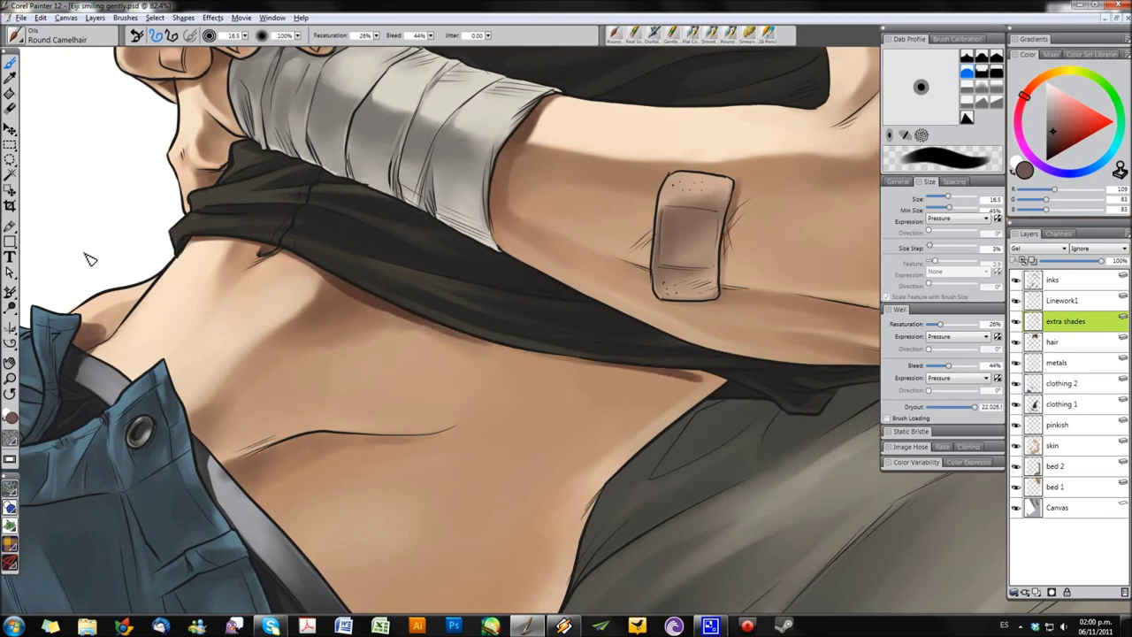
pyautogui.scroll(-3, 89, 258)
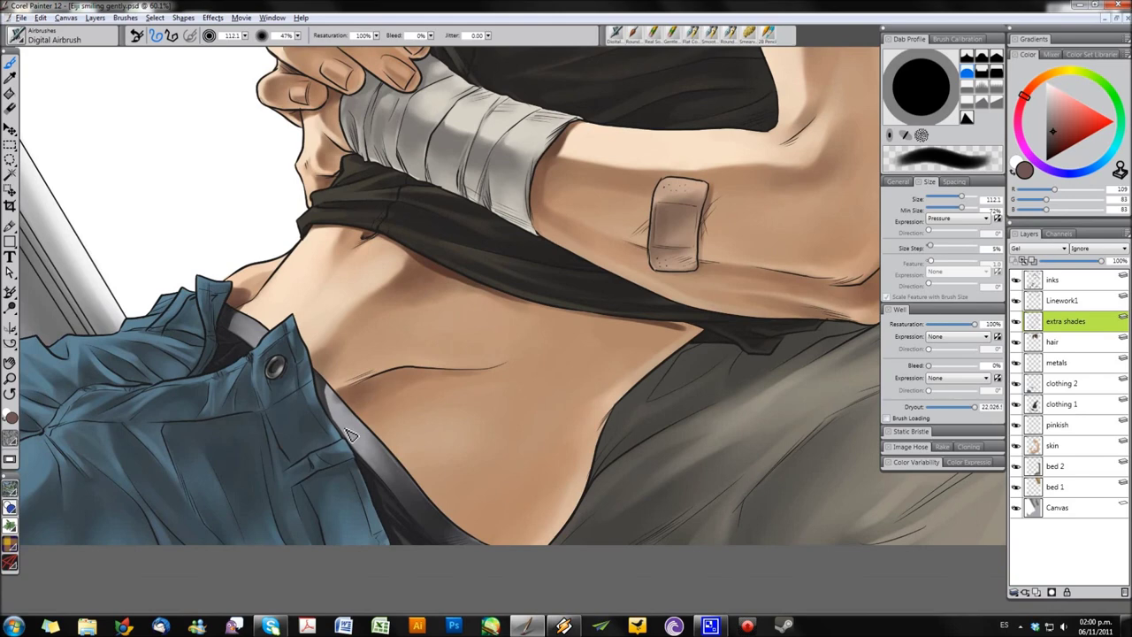
pyautogui.moveTo(566, 442); pyautogui.dragTo(542, 473)
pyautogui.hotkey('ctrl', 'z')
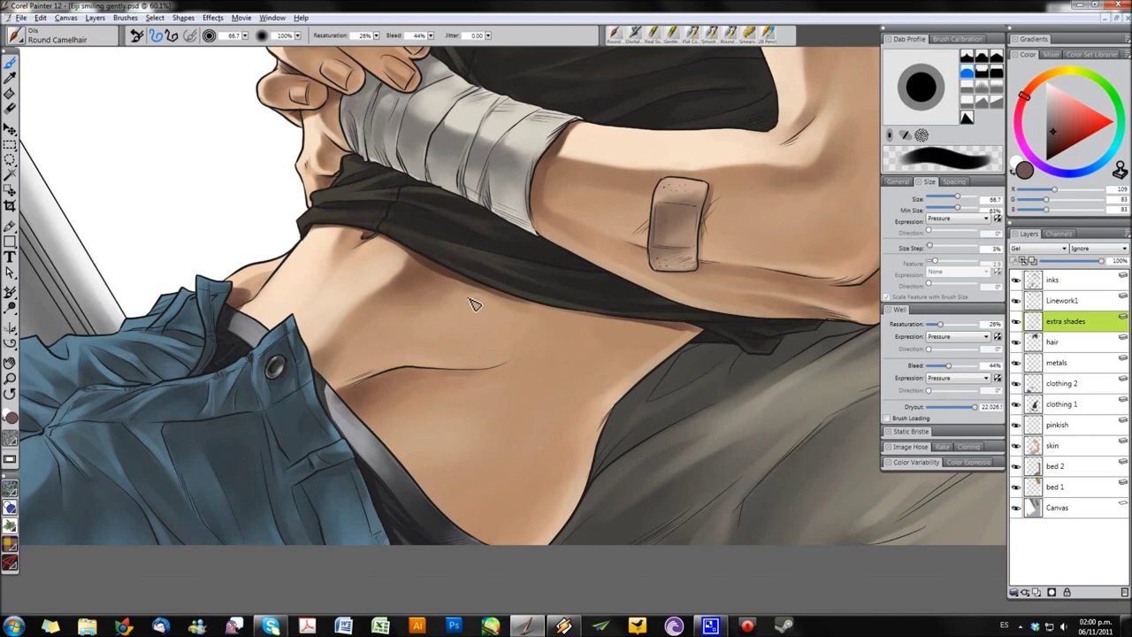
# - Lower the brush's minimum size to 38% and set the brush size to about 20
pyautogui.press('[')
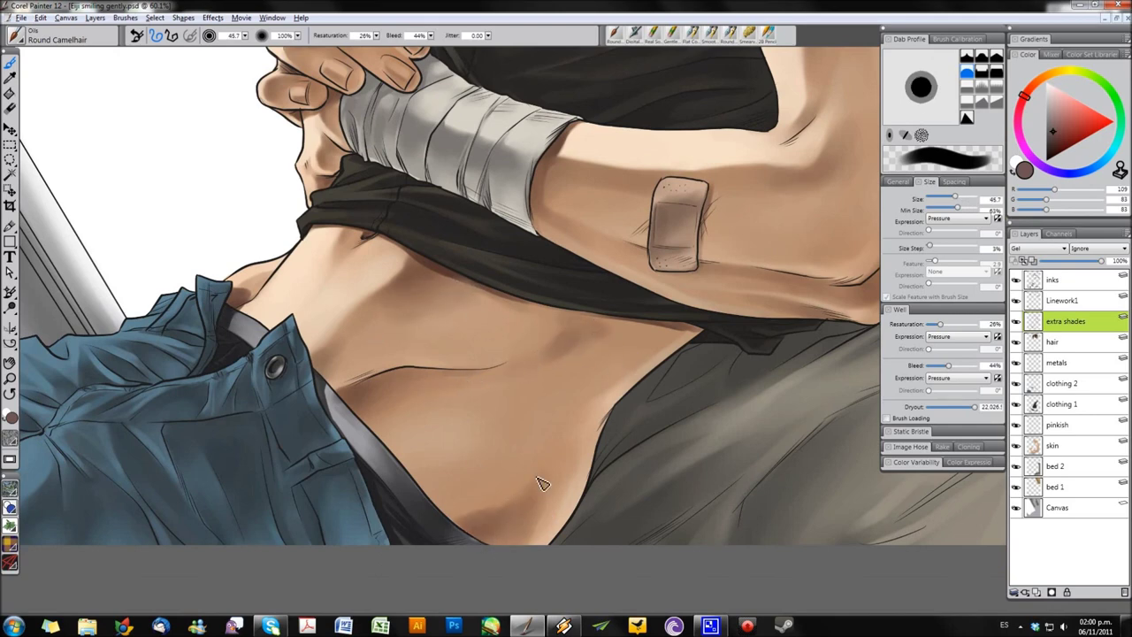
pyautogui.press(']')
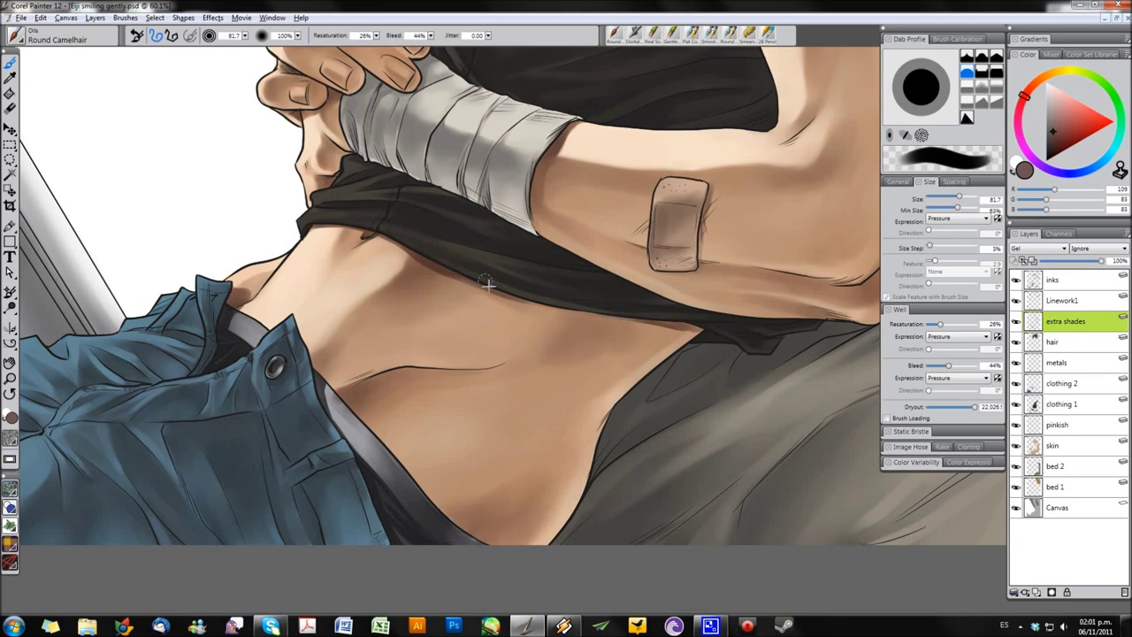
pyautogui.press('[')
pyautogui.press('[')
pyautogui.press('[')
pyautogui.press('[')
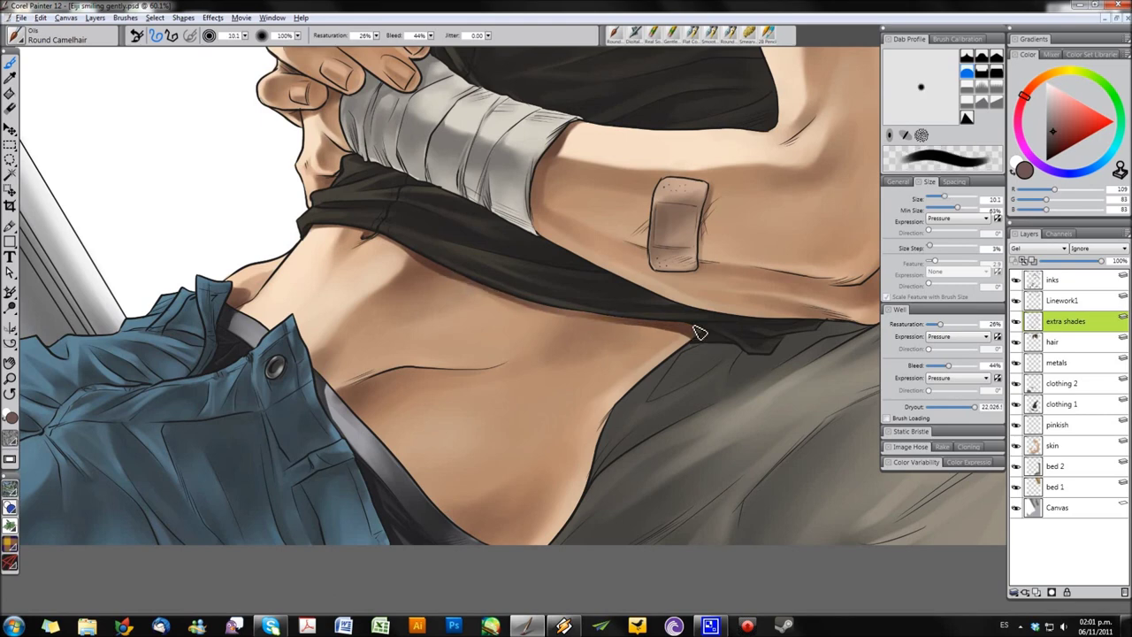
pyautogui.moveTo(951, 209); pyautogui.dragTo(945, 209)
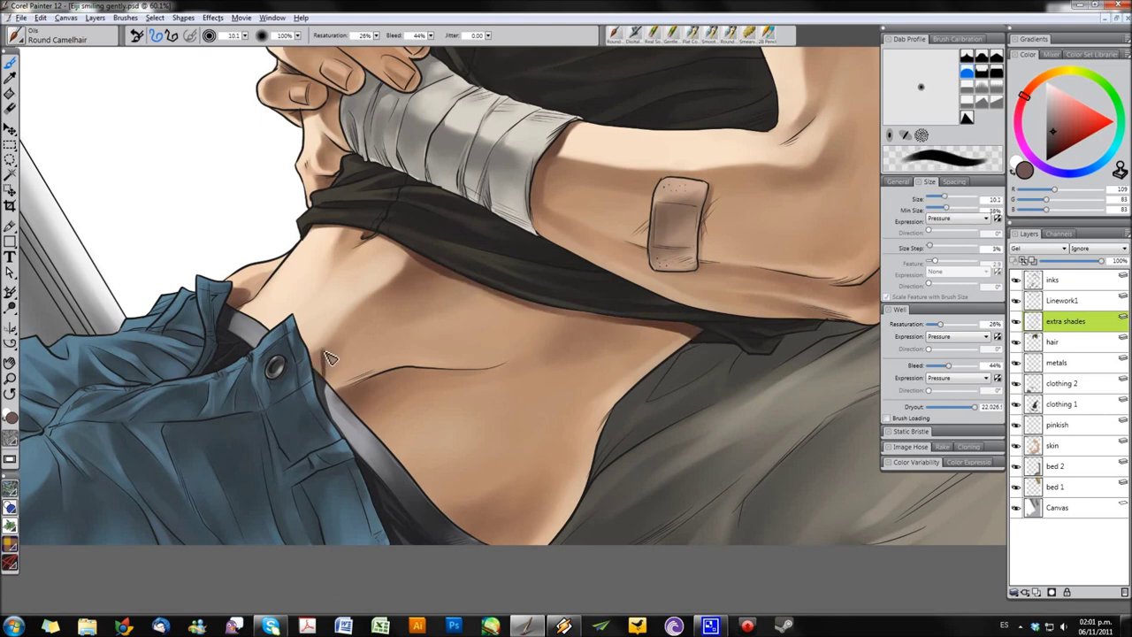
pyautogui.press(']')
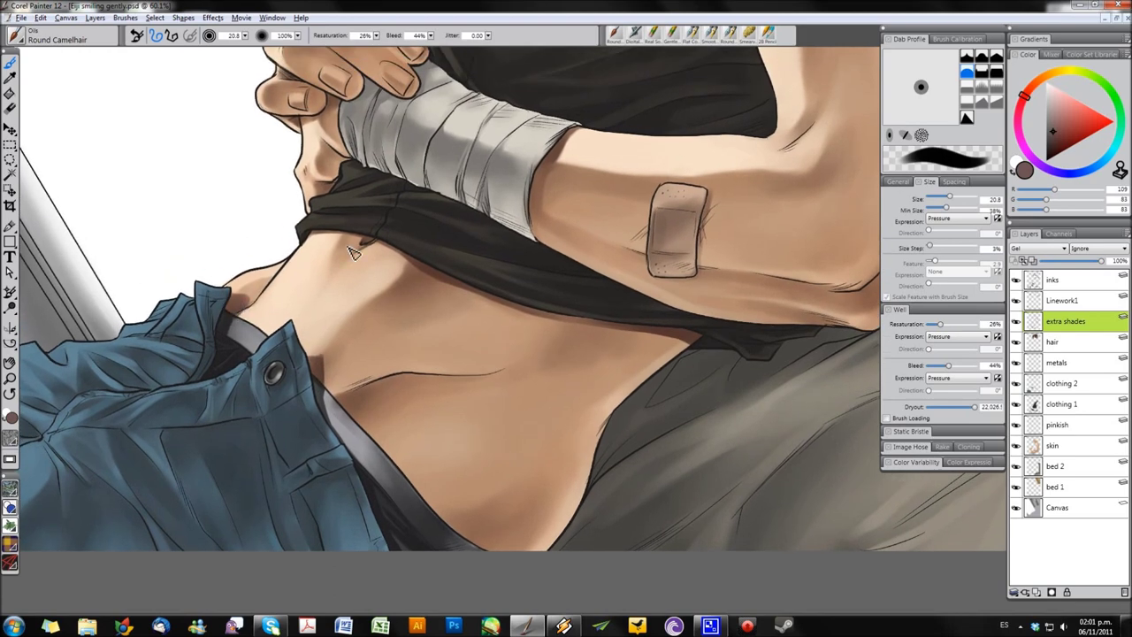
pyautogui.click(655, 35)
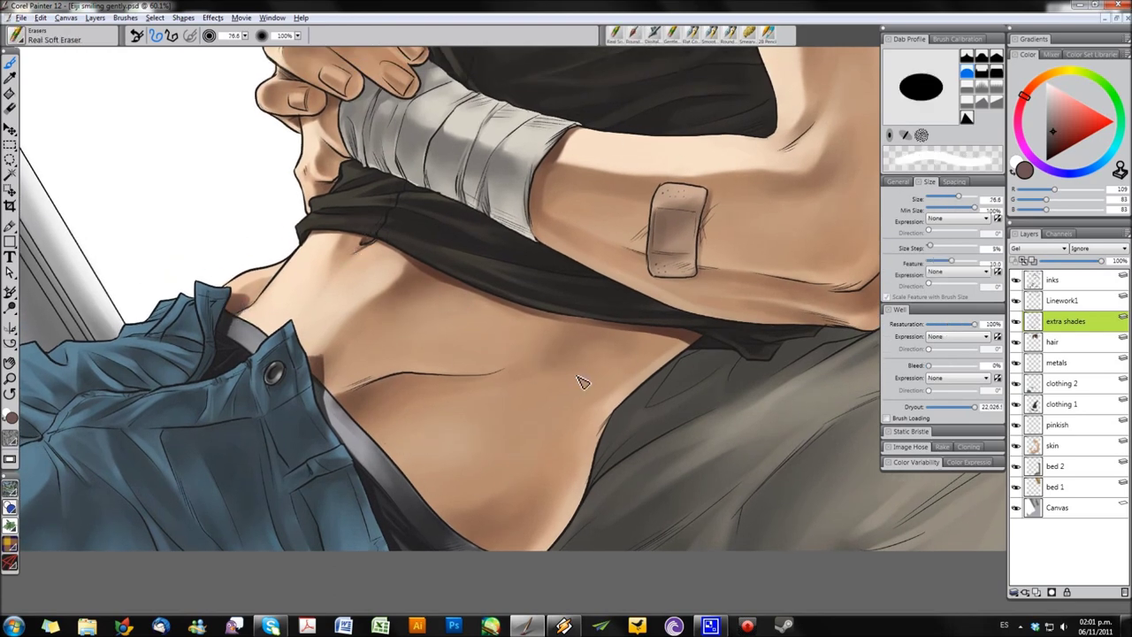
# - Airbrush darker shading onto the upper arm
pyautogui.press('[')
pyautogui.press('[')
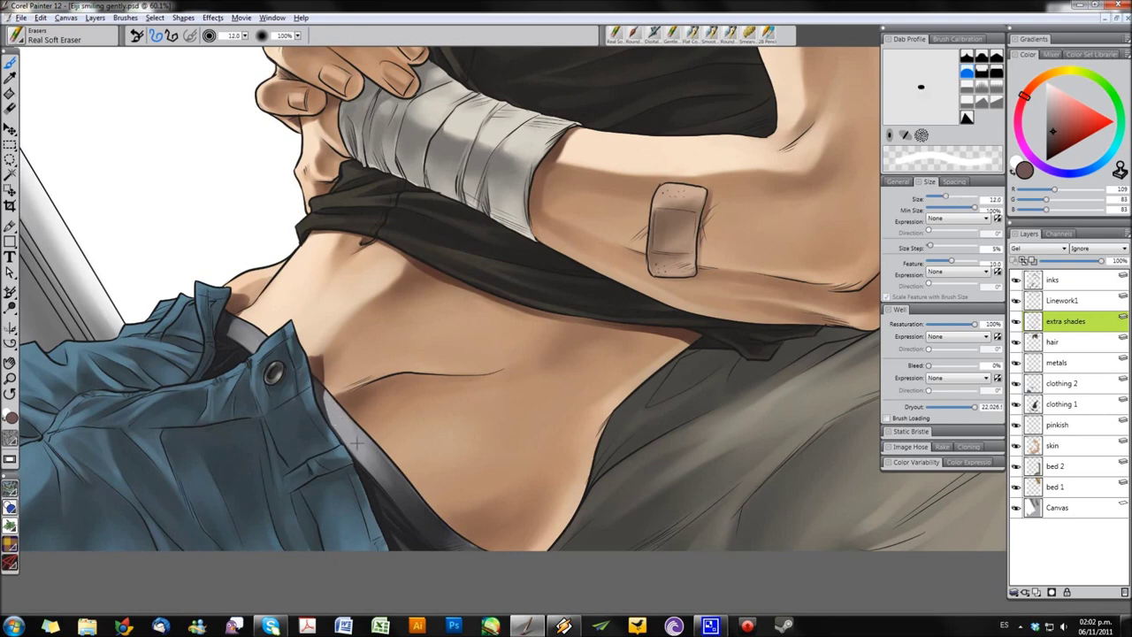
pyautogui.press(']')
pyautogui.press(']')
pyautogui.press(']')
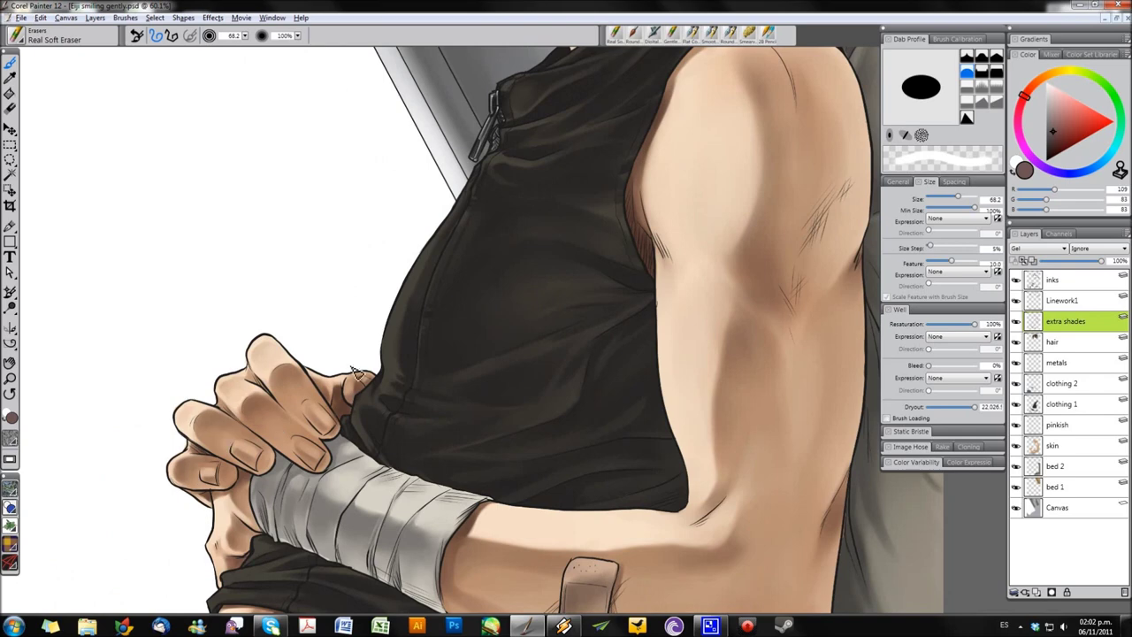
pyautogui.press('[')
pyautogui.press('[')
pyautogui.press('[')
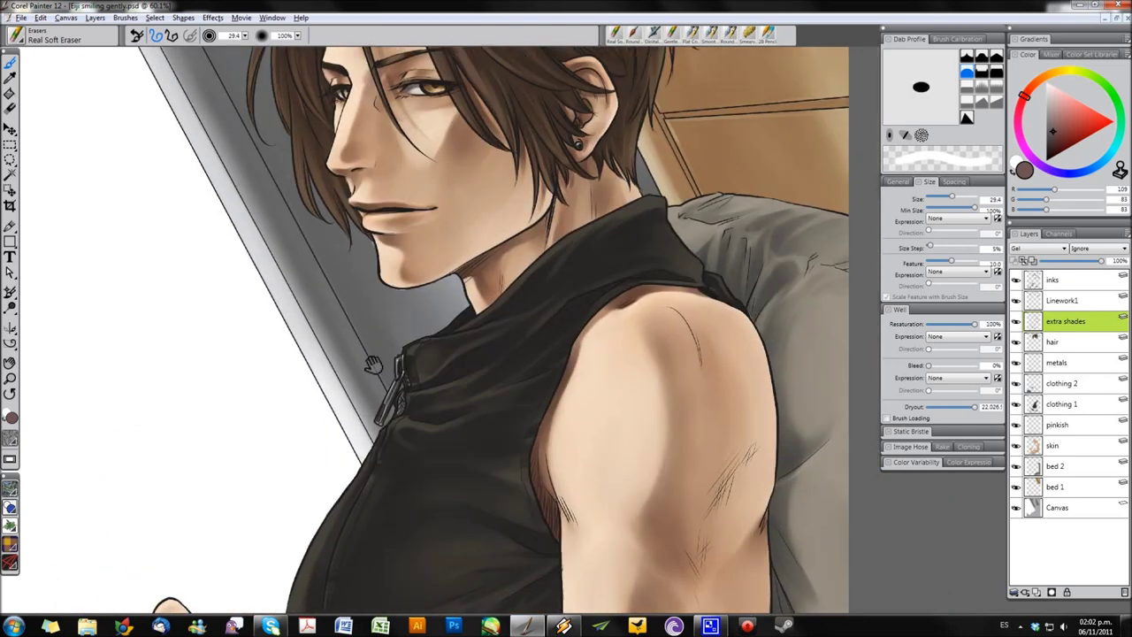
pyautogui.press('b')
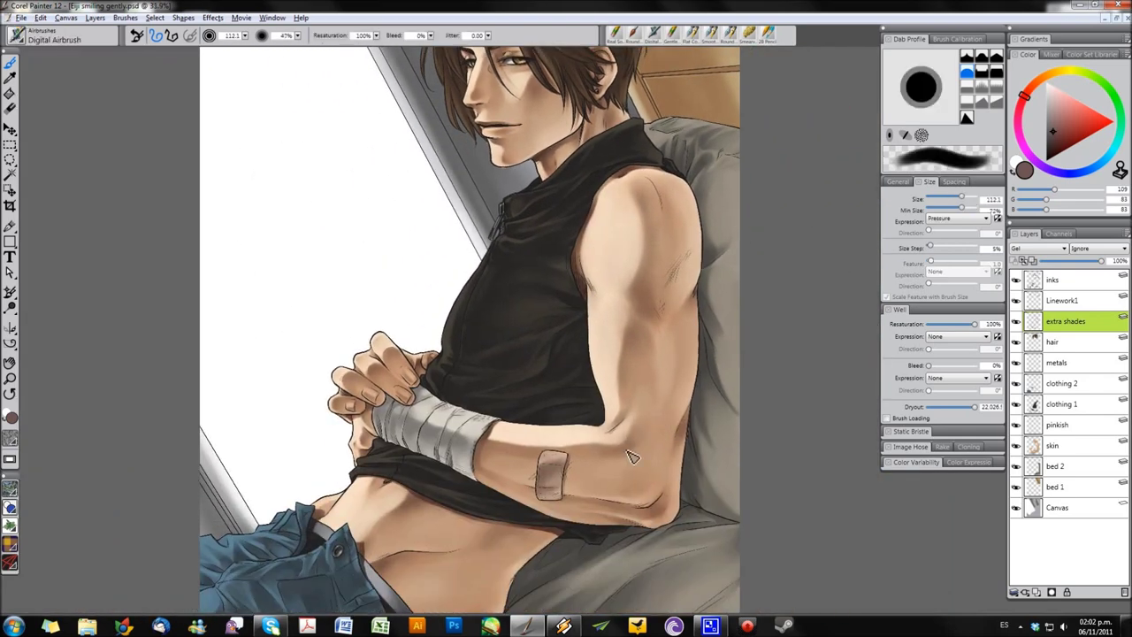
pyautogui.moveTo(637, 451); pyautogui.dragTo(635, 354)
pyautogui.moveTo(641, 415)
pyautogui.mouseDown()
pyautogui.moveTo(650, 323)
pyautogui.moveTo(674, 311)
pyautogui.mouseUp()
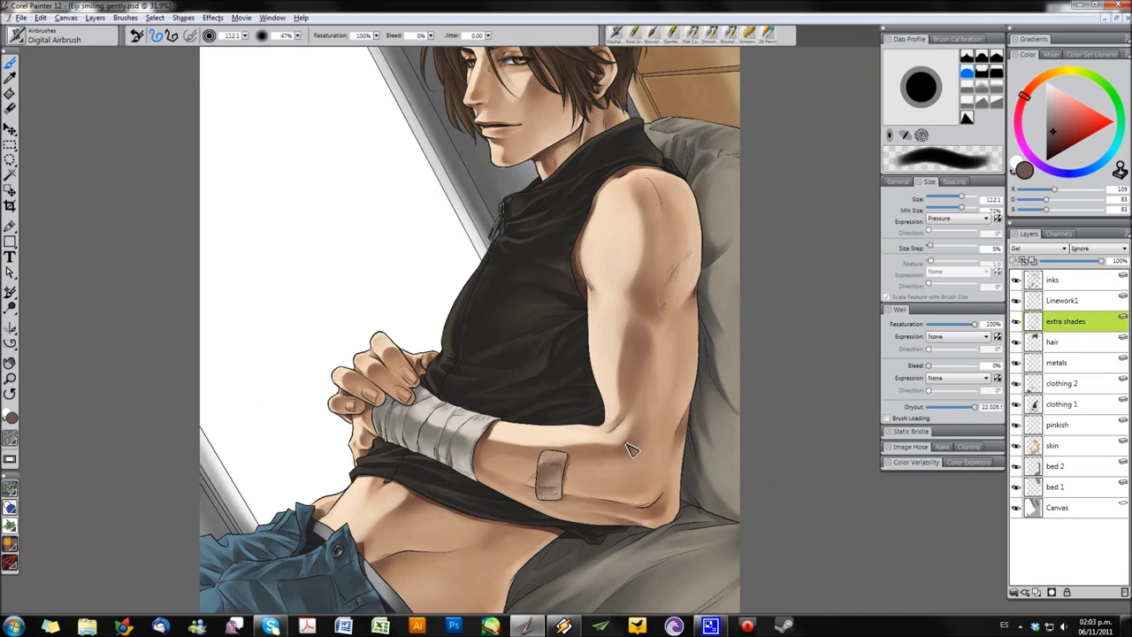
# - Lighten the inner upper-arm shading with the soft eraser, then save the illustration despite the selection warning
pyautogui.click(633, 35)
pyautogui.moveTo(650, 389); pyautogui.dragTo(650, 316)
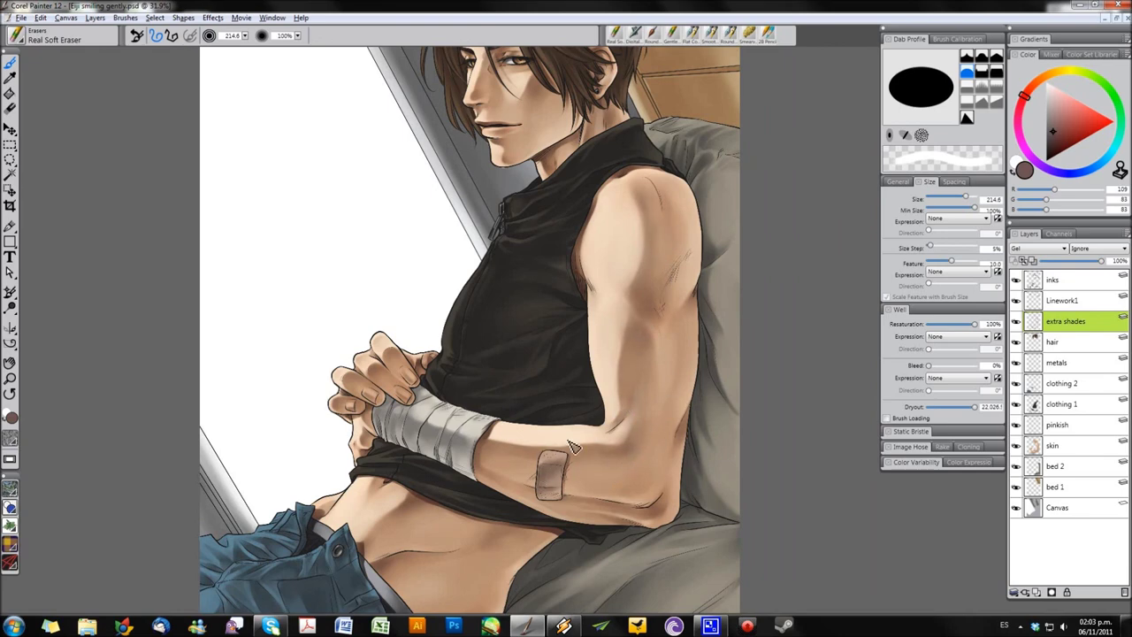
pyautogui.press('[')
pyautogui.press('[')
pyautogui.press('[')
pyautogui.hotkey('ctrl', 's')
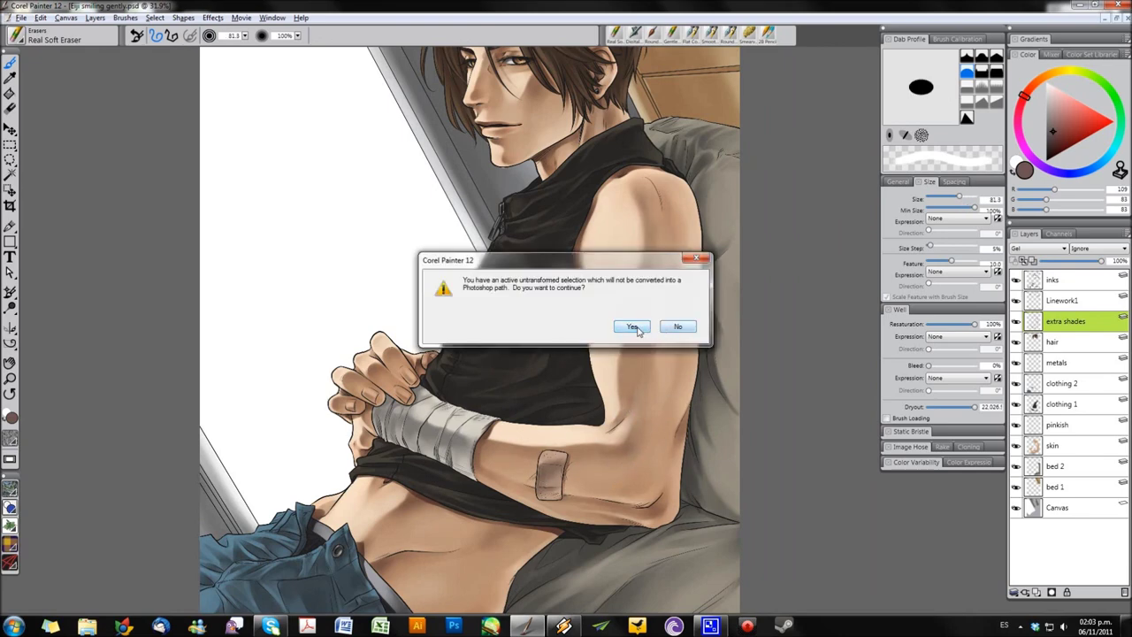
pyautogui.click(633, 327)
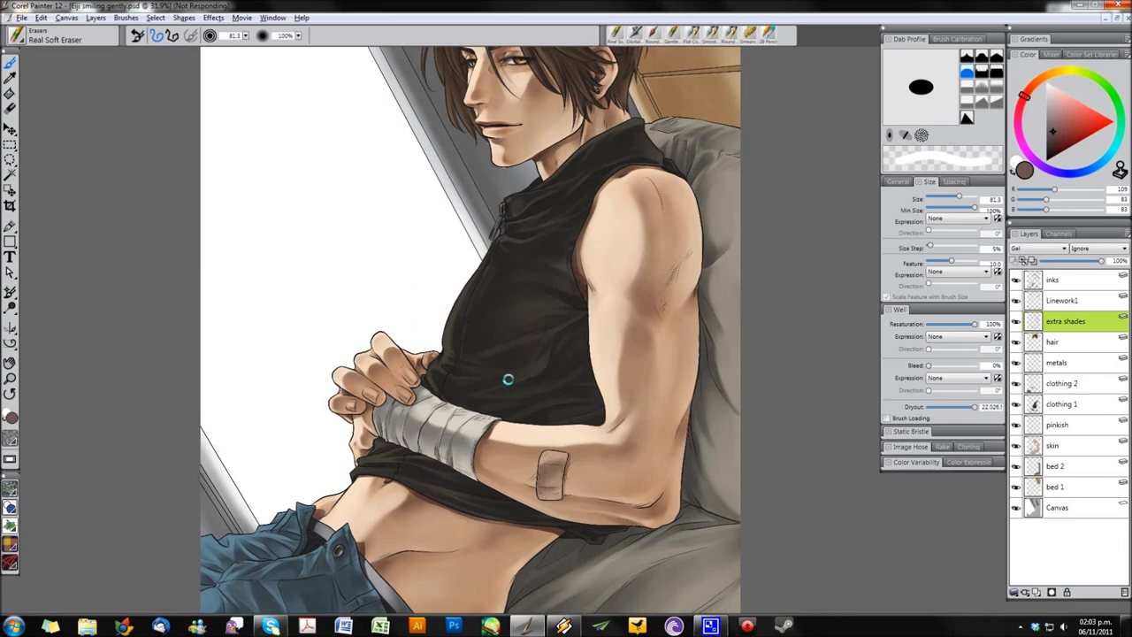
# - Select the hair layer and bring up its layer options menu
pyautogui.moveTo(573, 454)
pyautogui.mouseDown()
pyautogui.moveTo(588, 403)
pyautogui.moveTo(570, 561)
pyautogui.mouseUp()
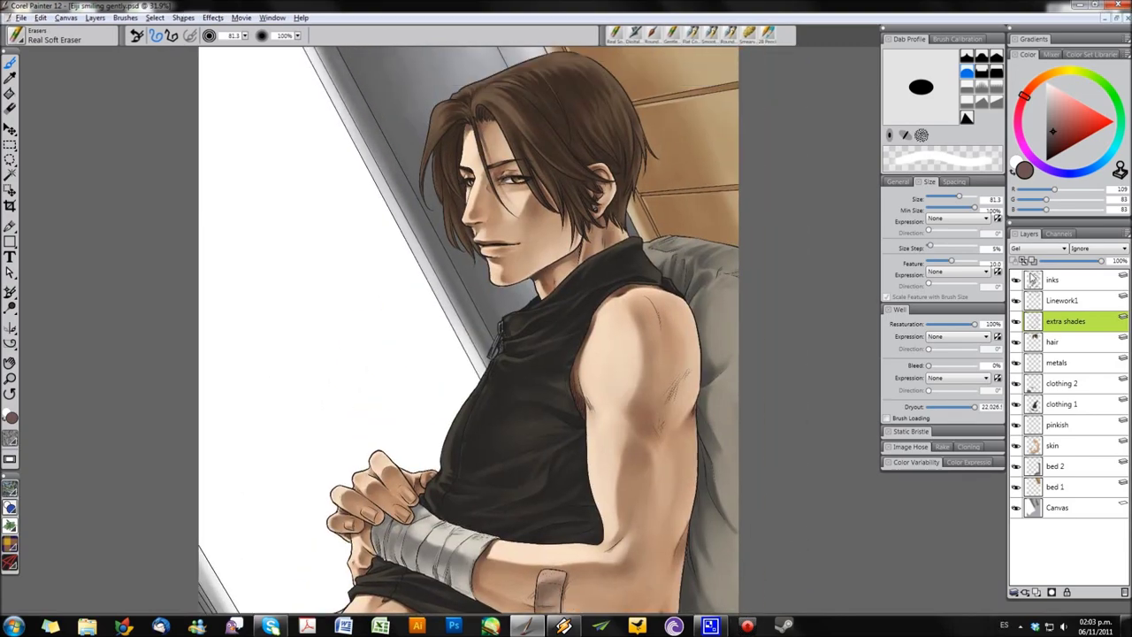
pyautogui.click(1061, 341)
pyautogui.rightClick(1052, 343)
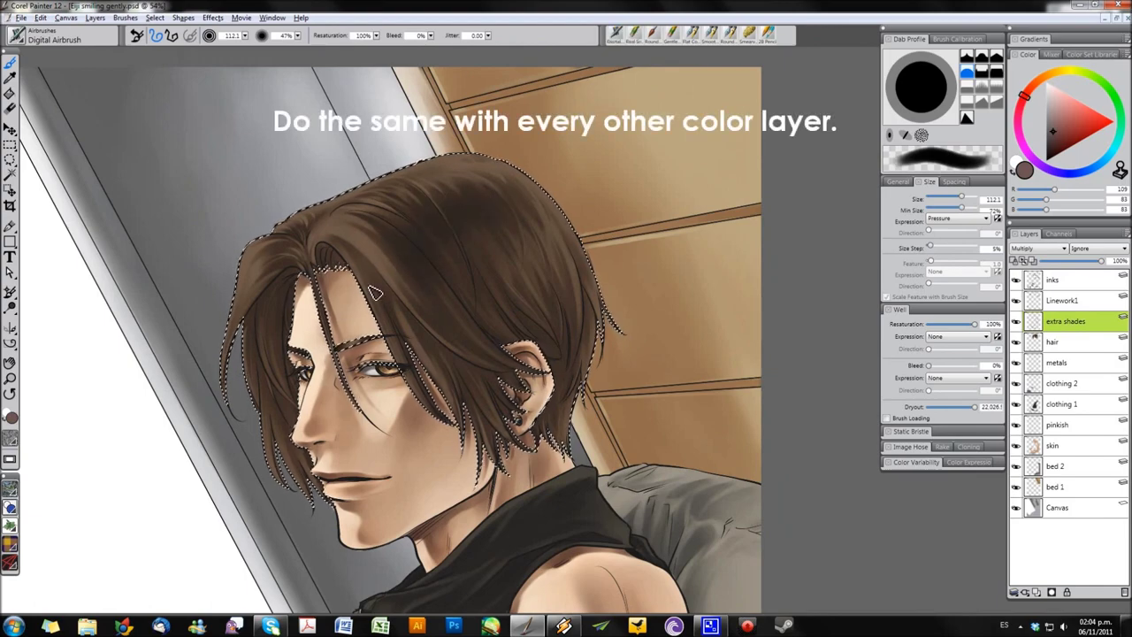
# - Set the airbrush to a medium size for hair shading and hide the selection outline
pyautogui.press('[')
pyautogui.press('[')
pyautogui.press('[')
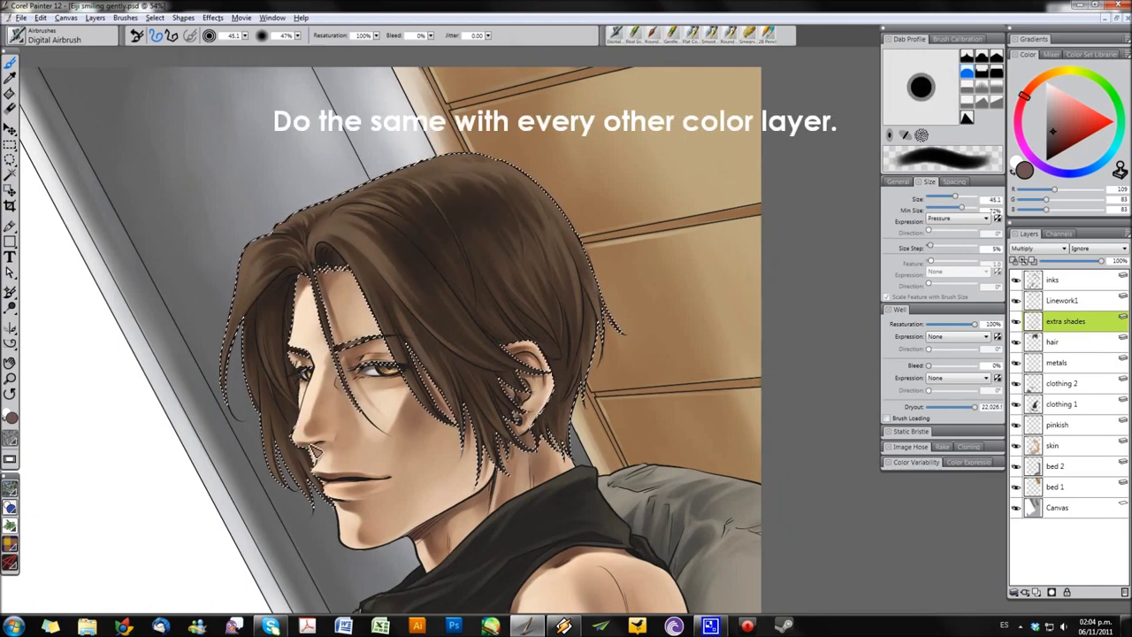
pyautogui.press(']')
pyautogui.press(']')
pyautogui.press(']')
pyautogui.press('[')
pyautogui.press('[')
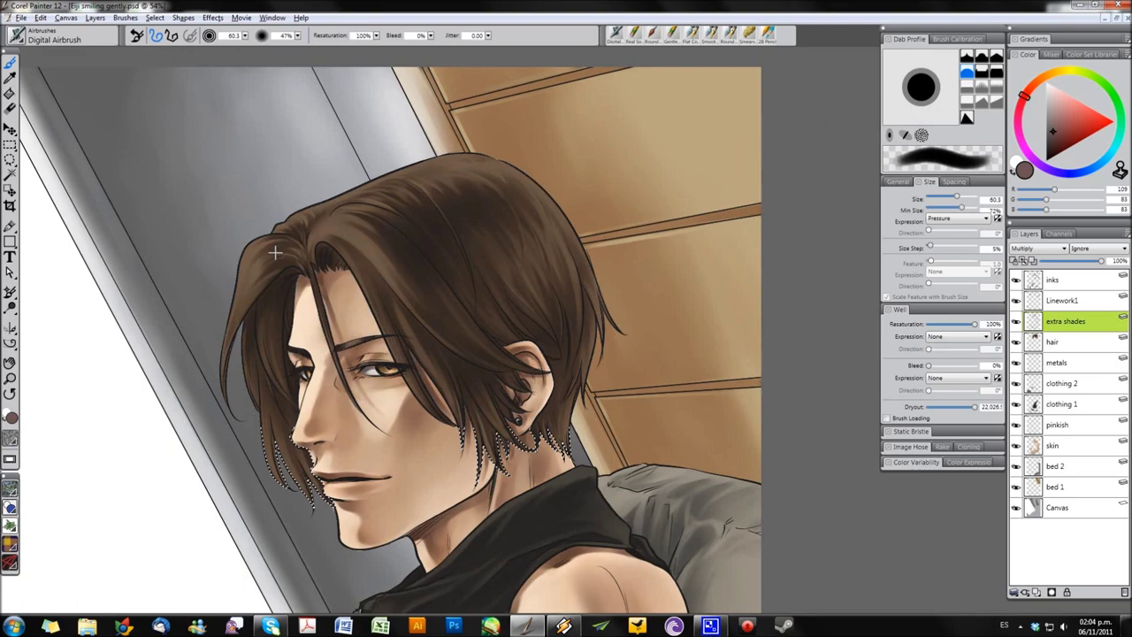
pyautogui.hotkey('ctrl', 'd')
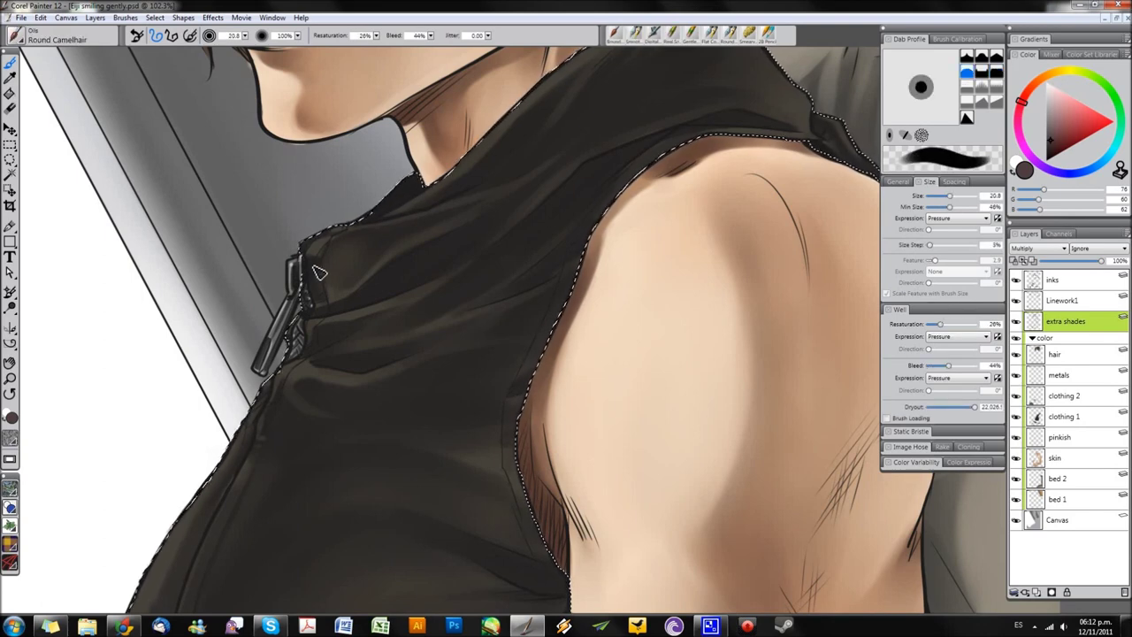
# - Shade the vest folds with Round Camelhair, adjusting brush size between strokes
pyautogui.press('[')
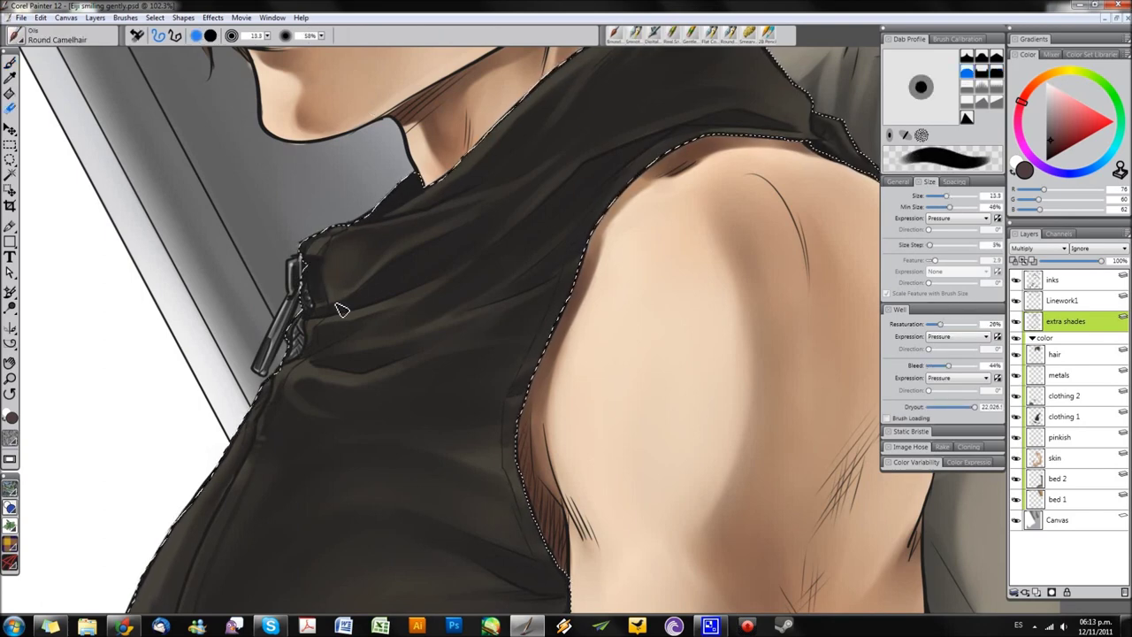
pyautogui.press('[')
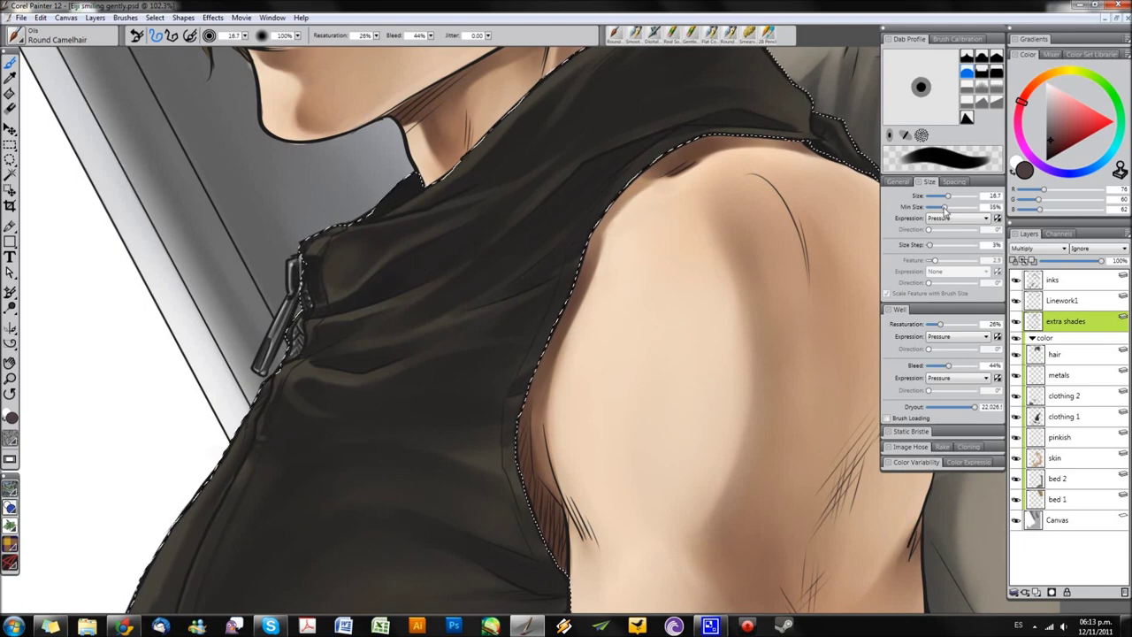
pyautogui.press(']')
pyautogui.press(']')
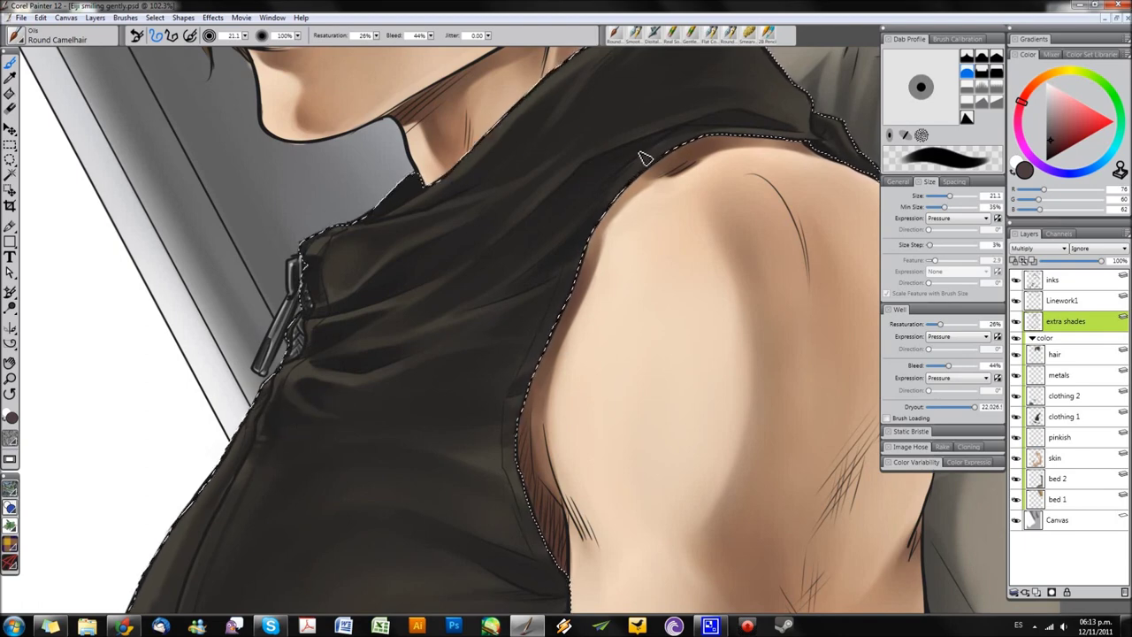
pyautogui.press('[')
pyautogui.press('[')
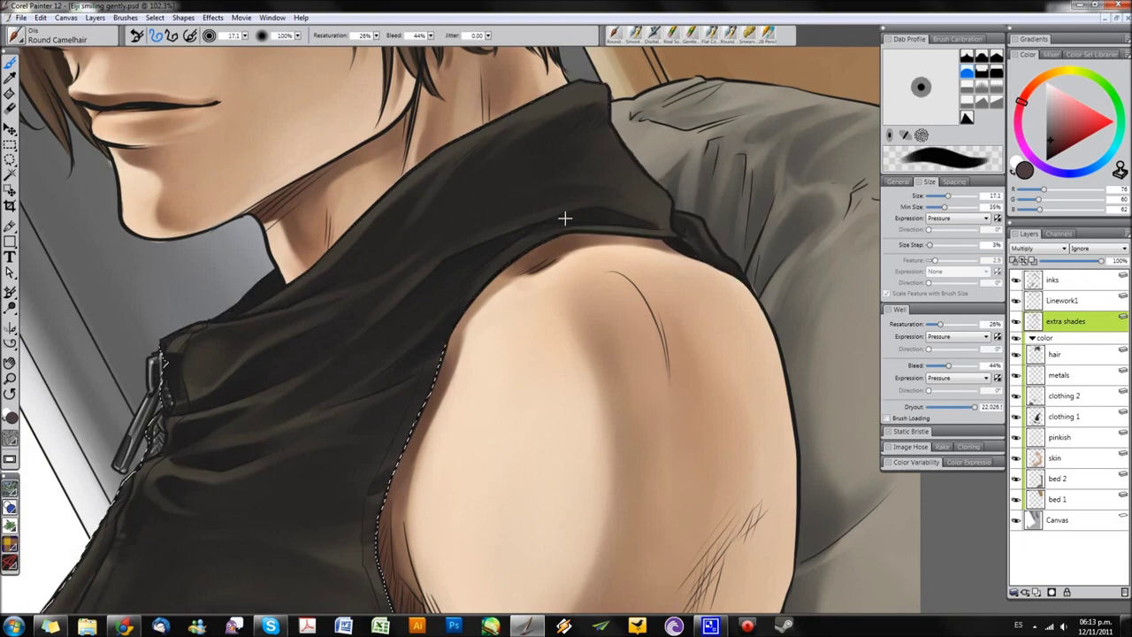
pyautogui.scroll(3, 505, 460)
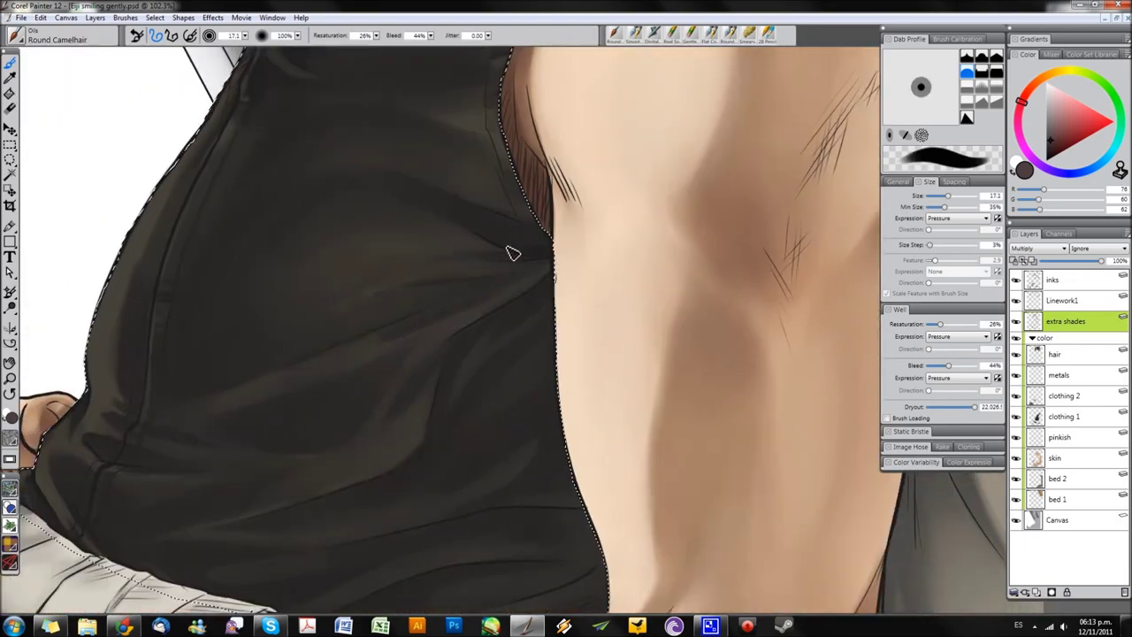
pyautogui.scroll(-2, 442, 240)
pyautogui.scroll(-3, 442, 238)
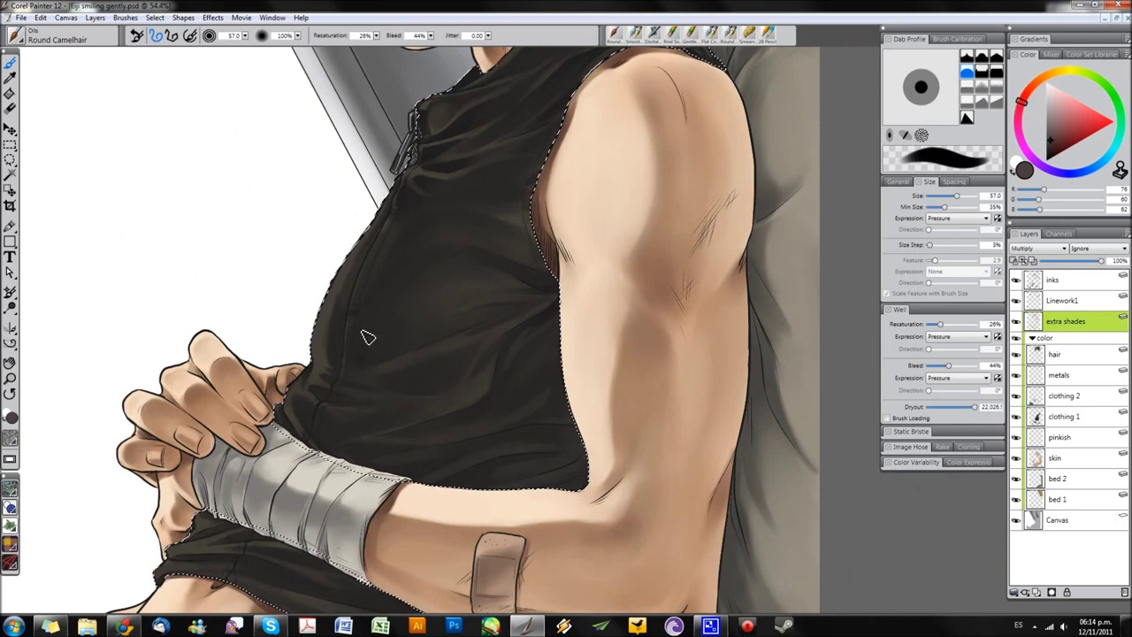
pyautogui.press('[')
pyautogui.press('[')
pyautogui.press('[')
pyautogui.press(']')
pyautogui.press(']')
pyautogui.press(']')
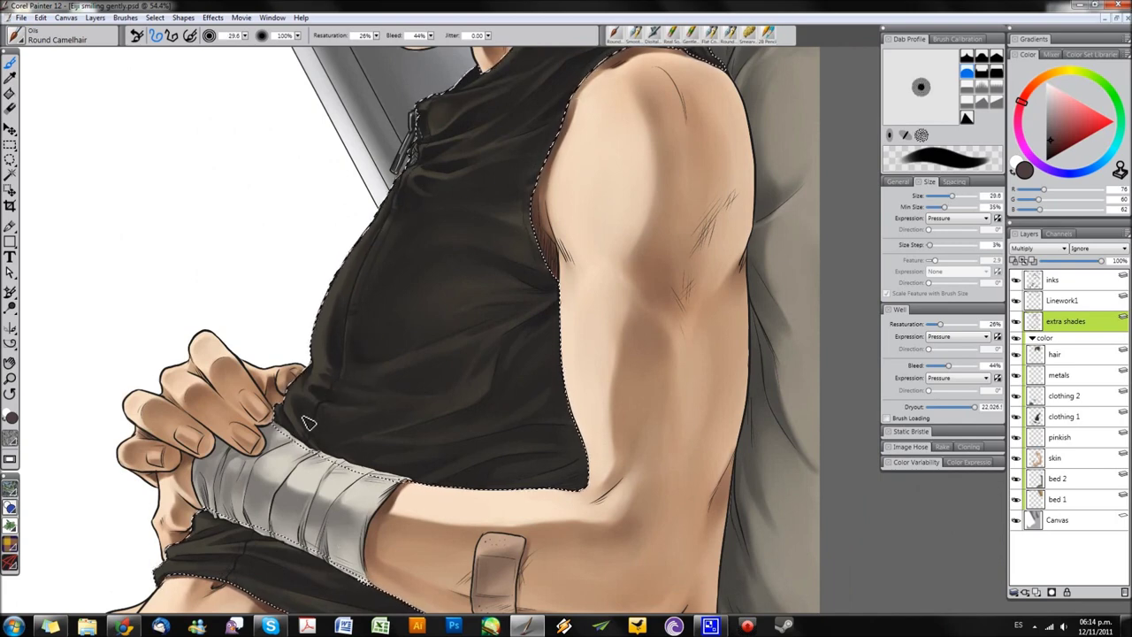
pyautogui.press('[')
pyautogui.press('[')
pyautogui.press('[')
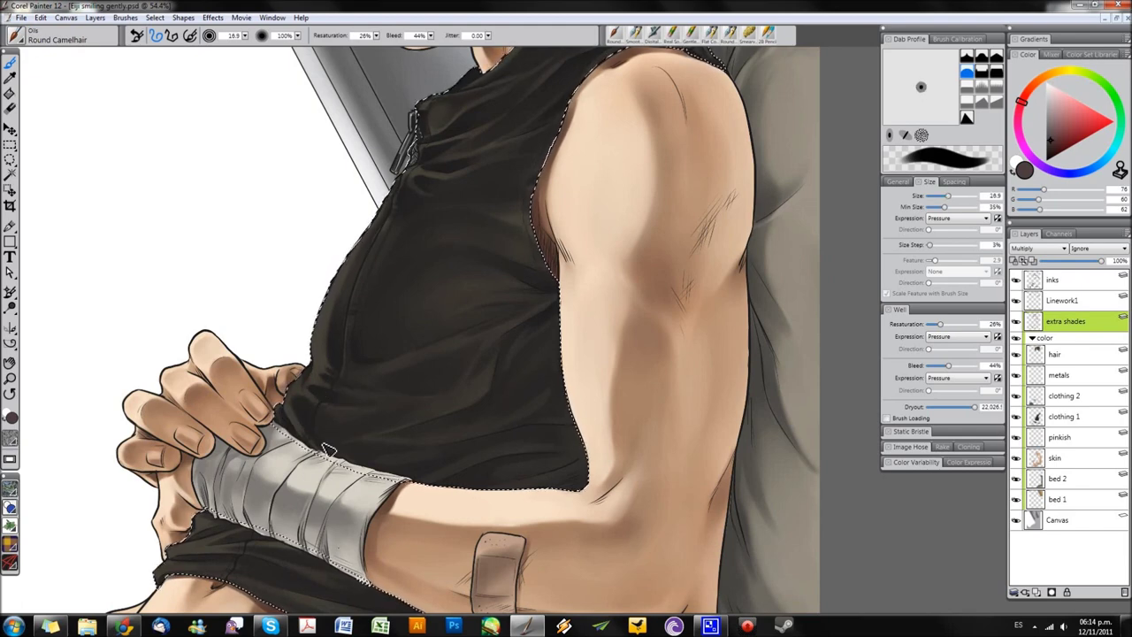
pyautogui.press(']')
pyautogui.press(']')
pyautogui.press(']')
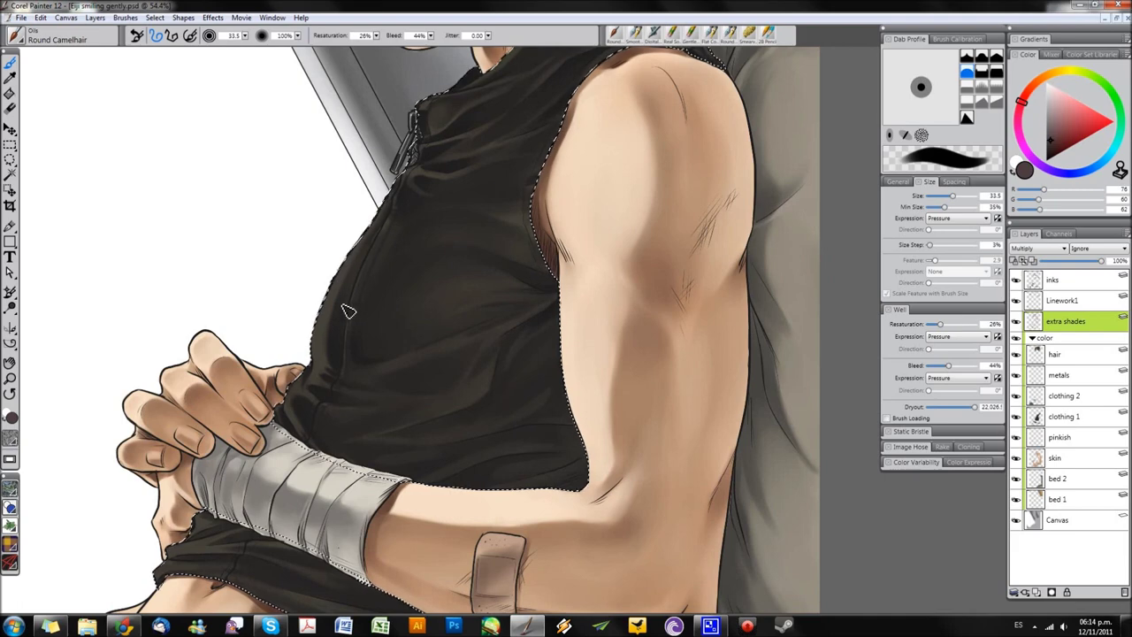
pyautogui.press('[')
pyautogui.press('[')
pyautogui.press('[')
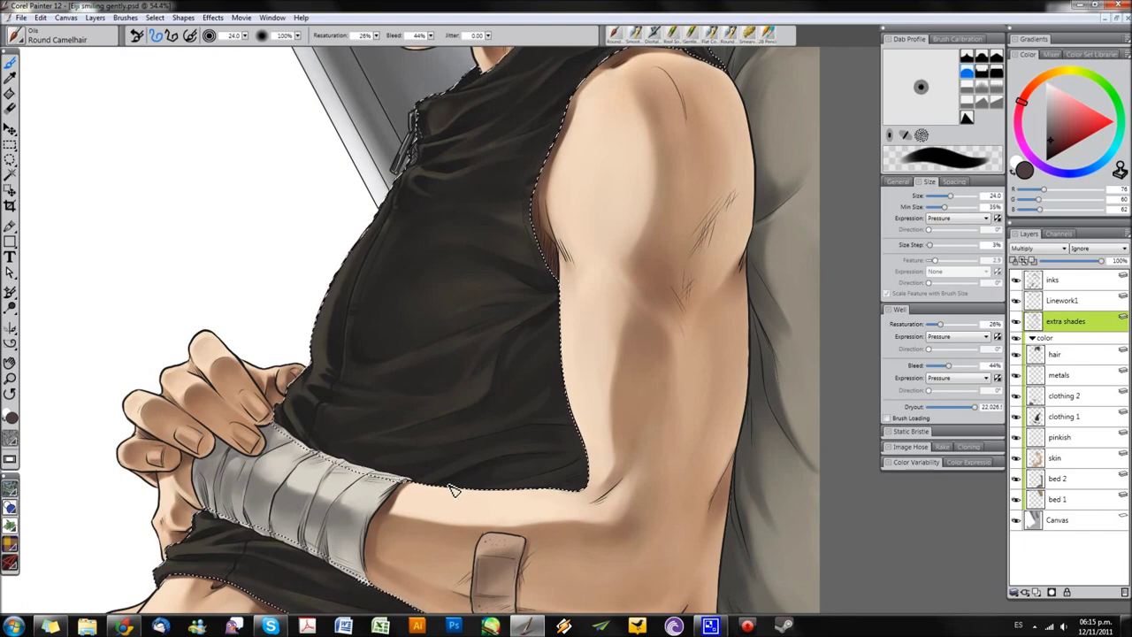
# - Add fine and broad shading along the vest hem and lower edge
pyautogui.scroll(-5, 429, 353)
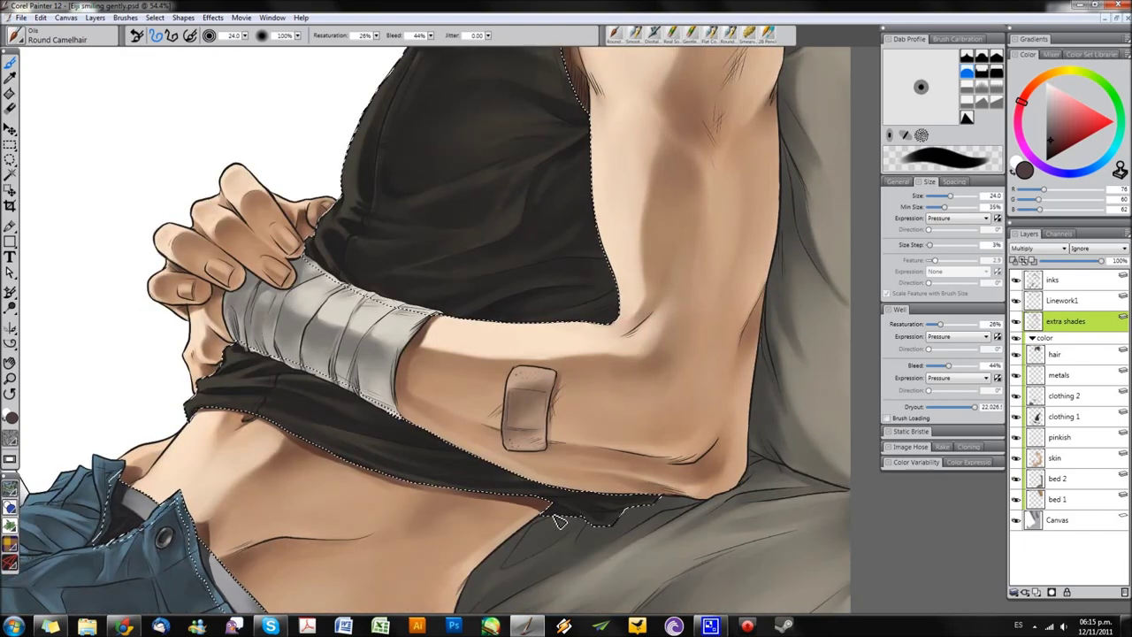
pyautogui.press('[')
pyautogui.press('[')
pyautogui.press('[')
pyautogui.press(']')
pyautogui.press(']')
pyautogui.press(']')
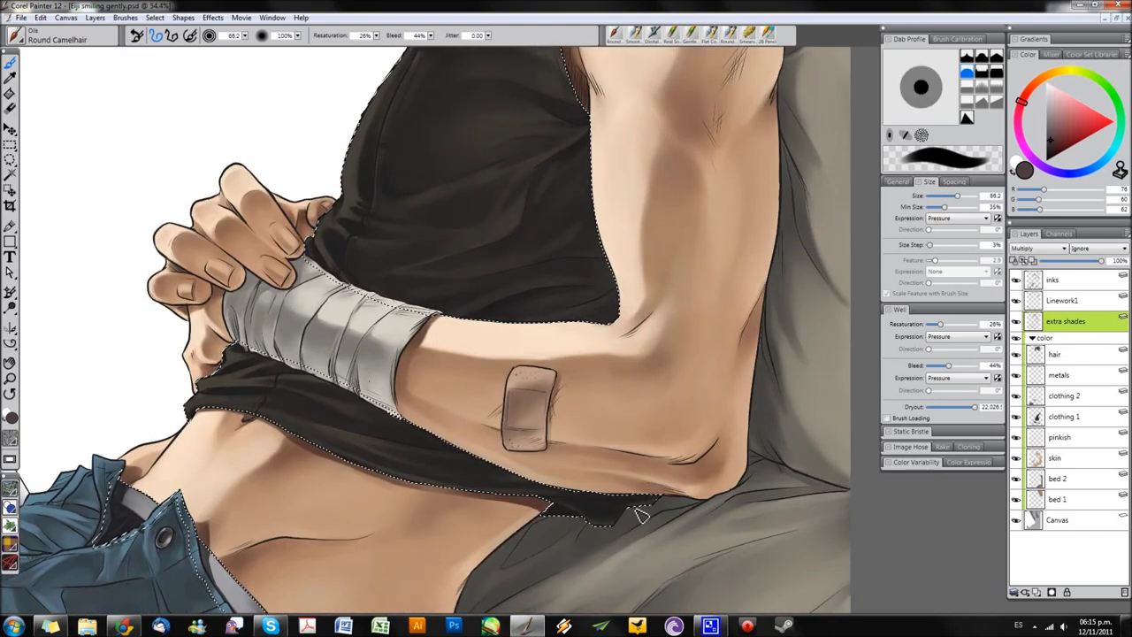
pyautogui.moveTo(115, 539); pyautogui.dragTo(354, 380)
pyautogui.press('[')
pyautogui.press('[')
pyautogui.press('[')
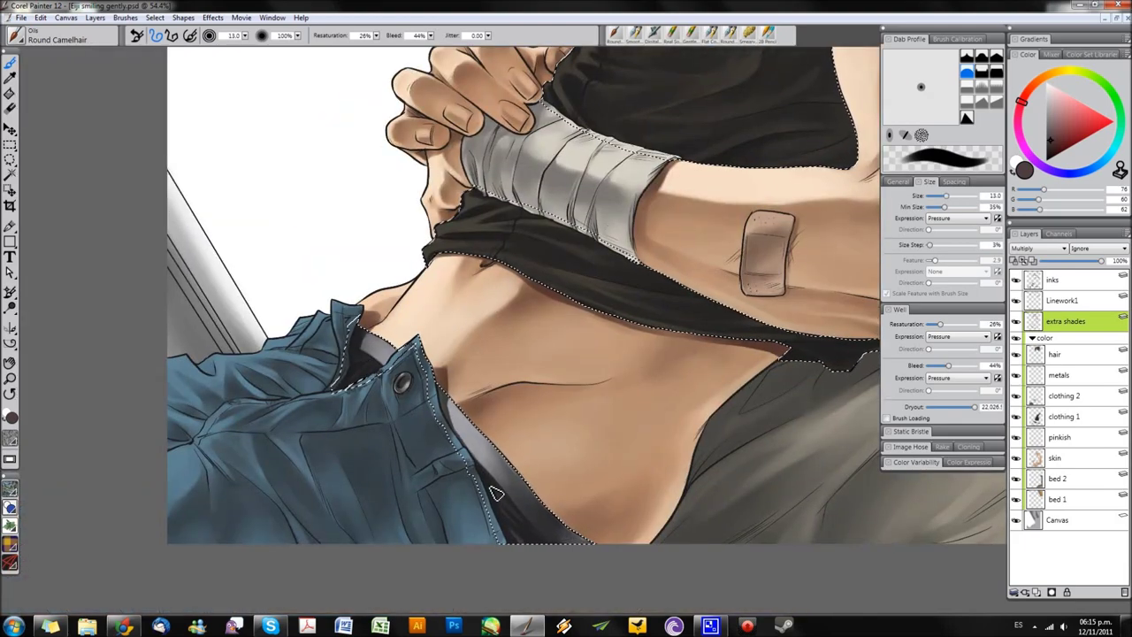
pyautogui.press(']')
pyautogui.press(']')
pyautogui.press(']')
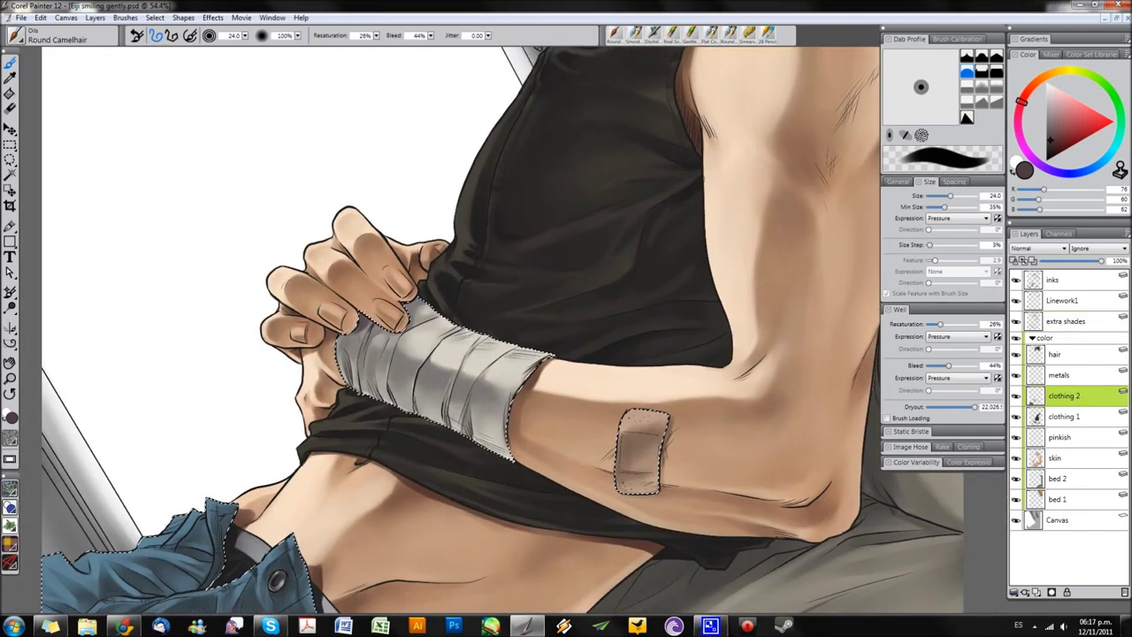
# - Enlarge the brush and return to the extra shades layer
pyautogui.press(']')
pyautogui.press(']')
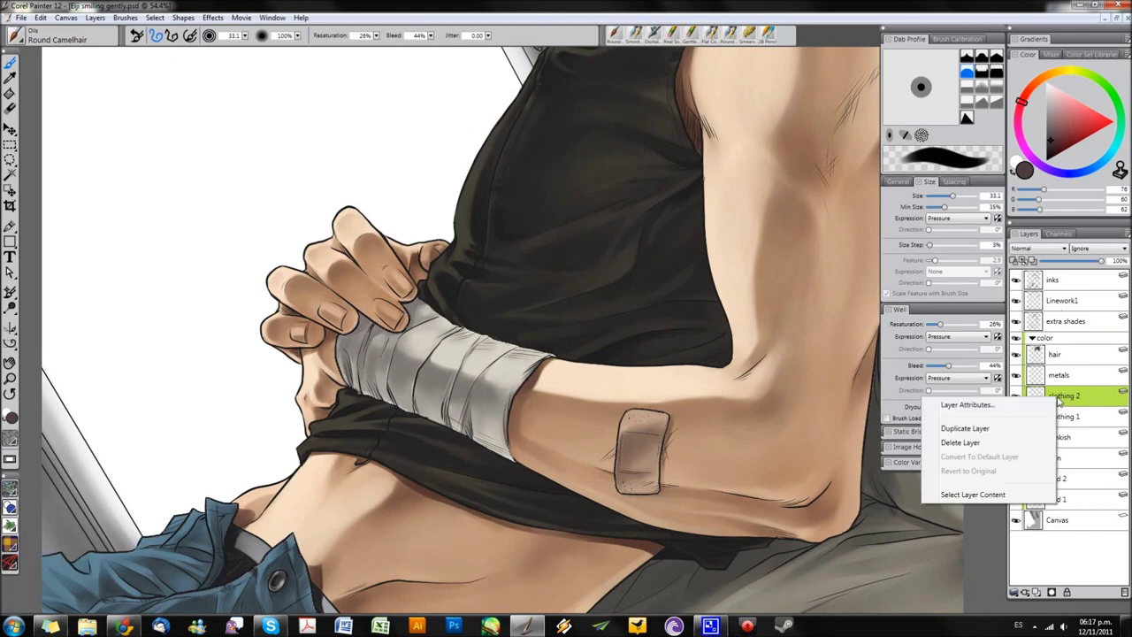
pyautogui.click(1065, 321)
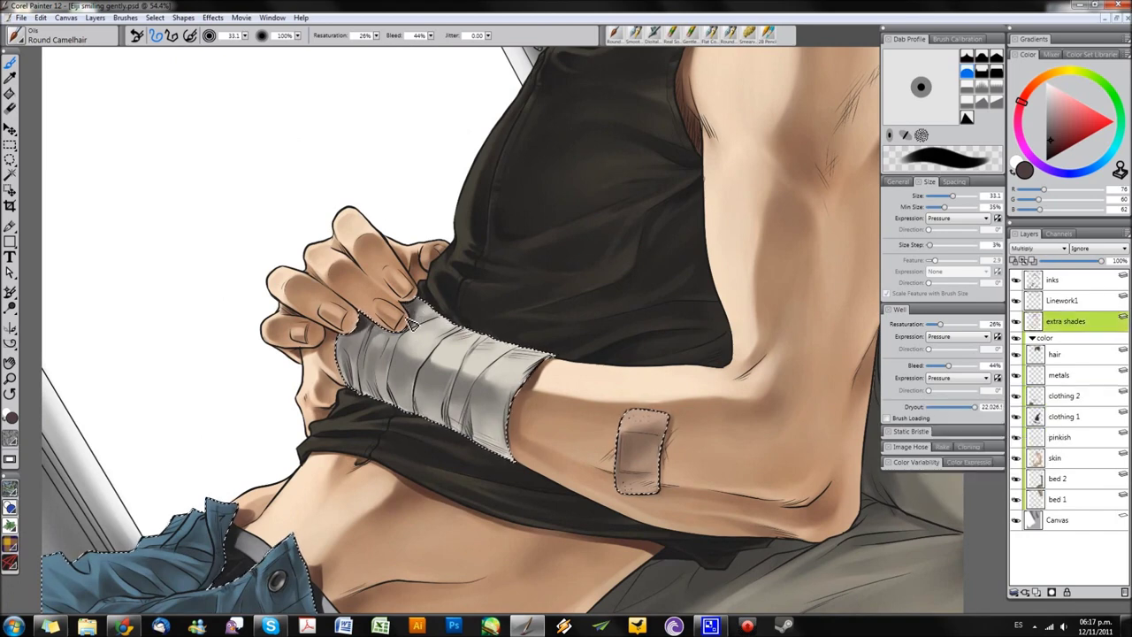
# - Darken the wrist bandage creases and plaster, briefly trying the airbrush before returning to Round Camelhair
pyautogui.press(']')
pyautogui.press(']')
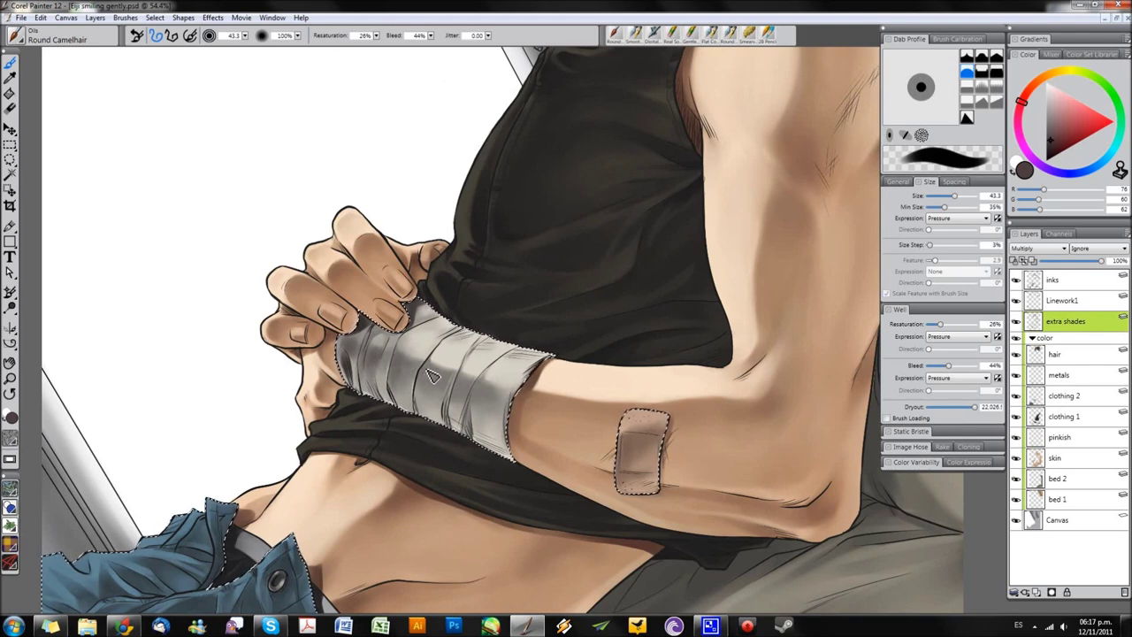
pyautogui.moveTo(469, 385); pyautogui.dragTo(480, 390)
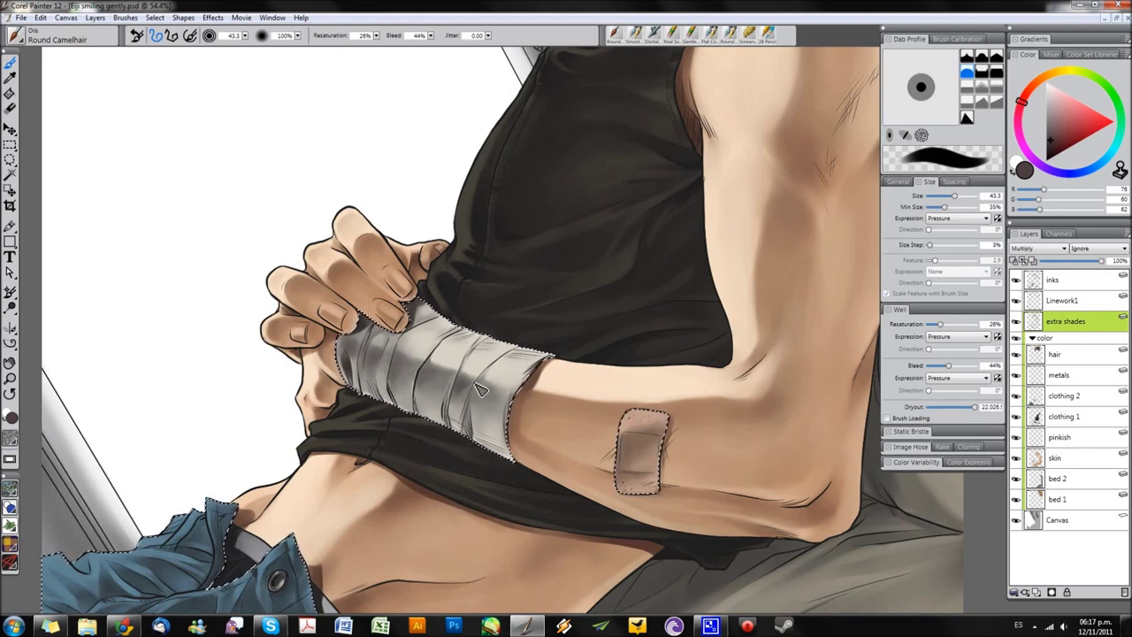
pyautogui.press('[')
pyautogui.press('[')
pyautogui.press('[')
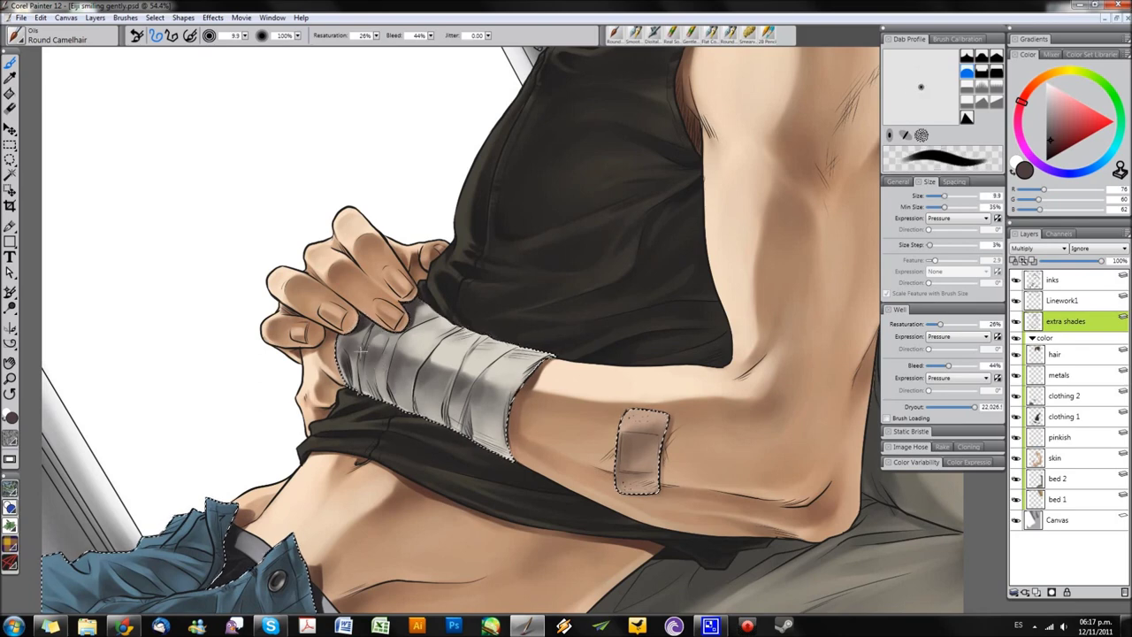
pyautogui.press(']')
pyautogui.press(']')
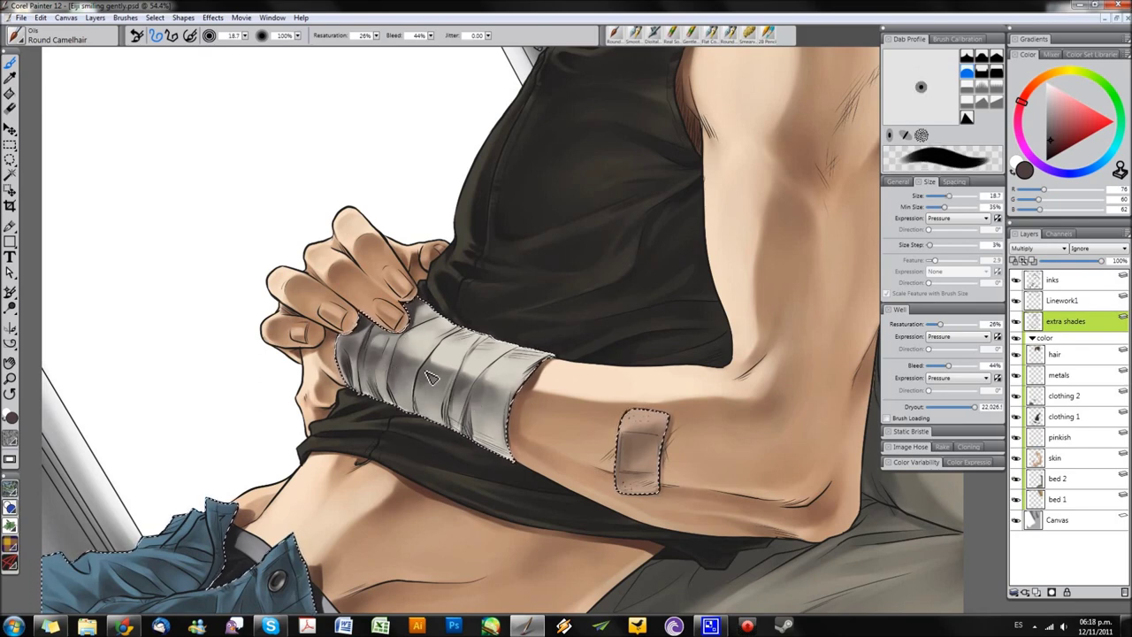
pyautogui.click(653, 33)
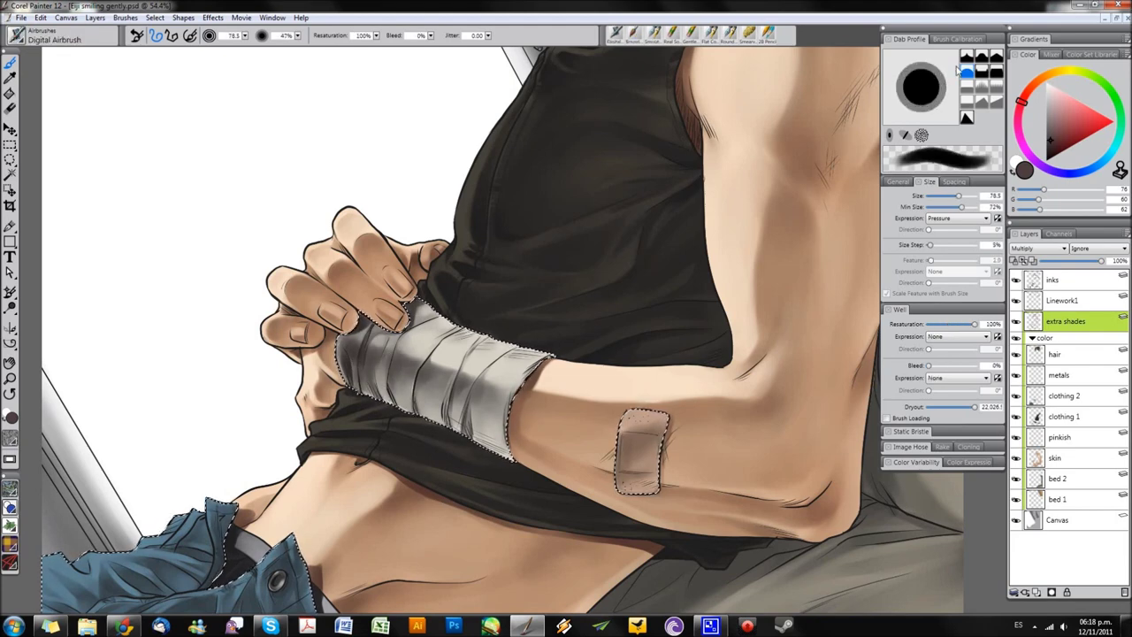
pyautogui.click(633, 34)
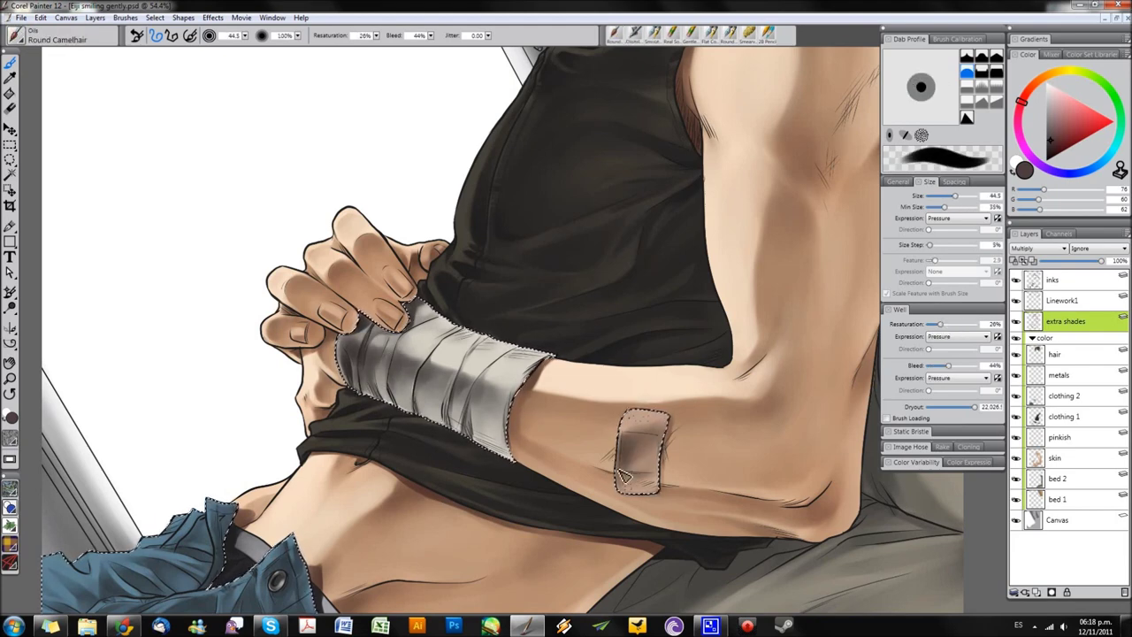
pyautogui.press('[')
pyautogui.press('[')
pyautogui.press('[')
pyautogui.moveTo(624, 480); pyautogui.dragTo(761, 243)
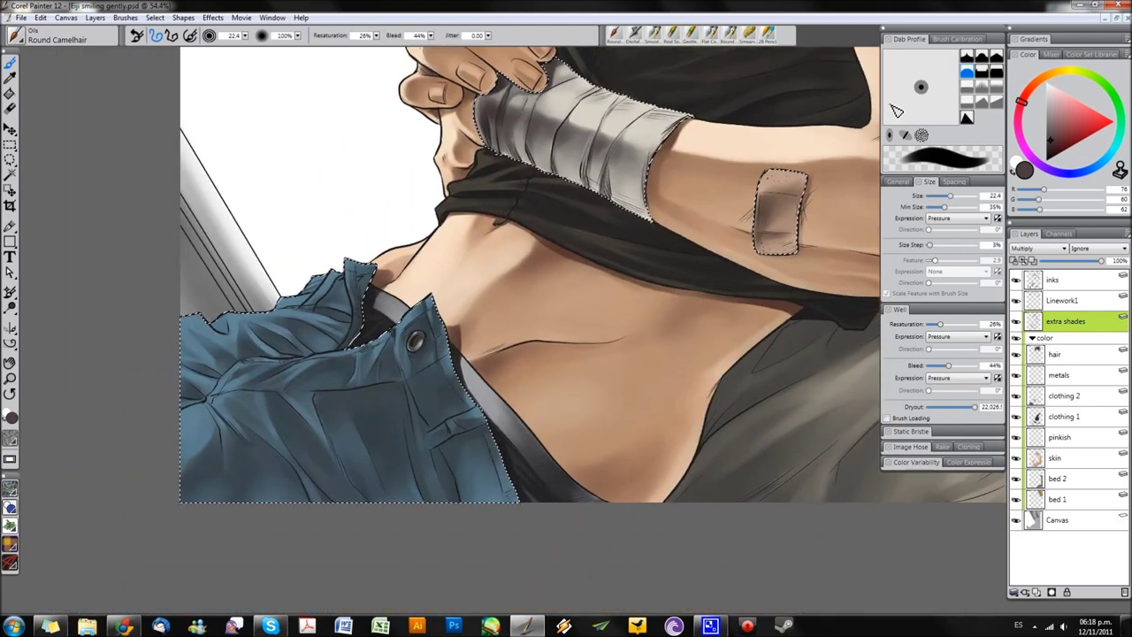
# - Airbrush deeper multiply shading across the jeans and blue clothing
pyautogui.press(']')
pyautogui.press(']')
pyautogui.press(']')
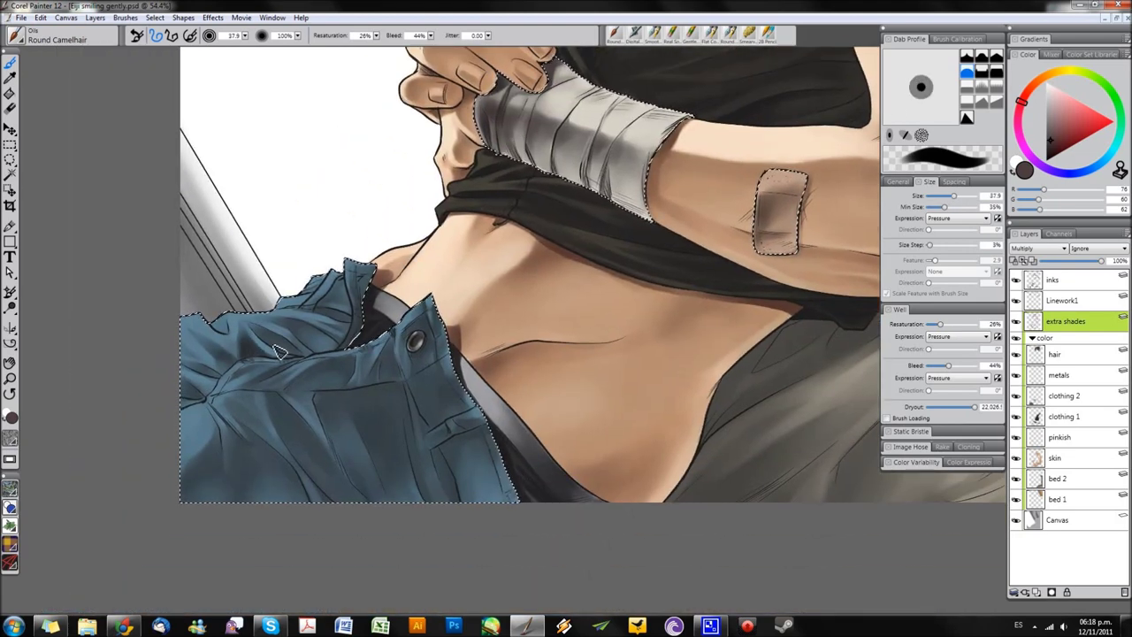
pyautogui.press('[')
pyautogui.press('[')
pyautogui.press('[')
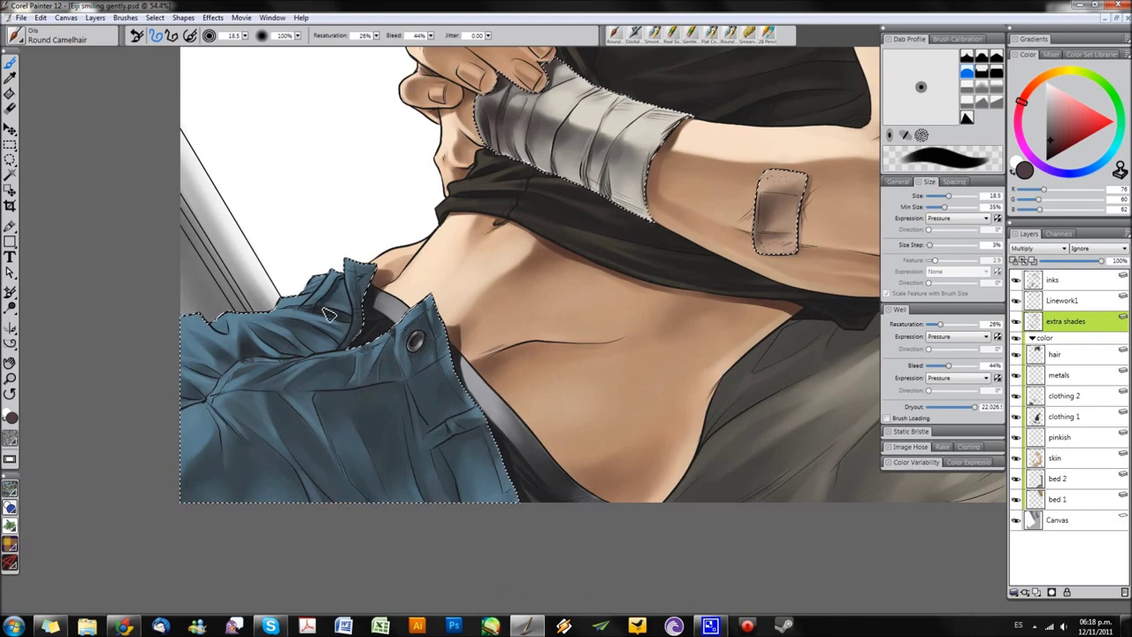
pyautogui.press(']')
pyautogui.press(']')
pyautogui.press(']')
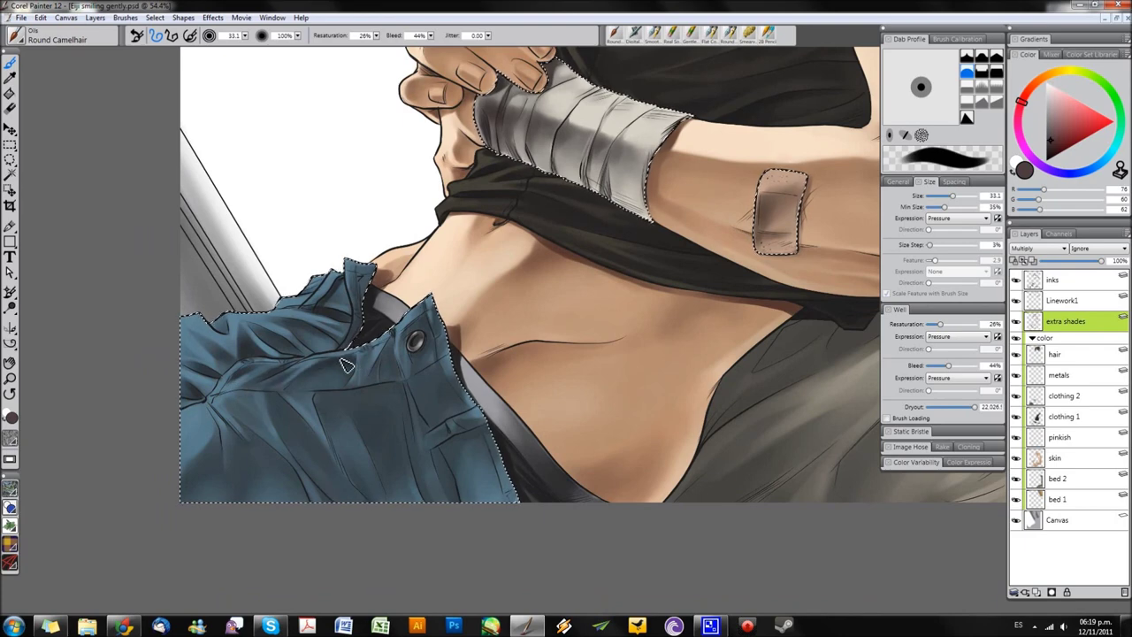
pyautogui.click(635, 35)
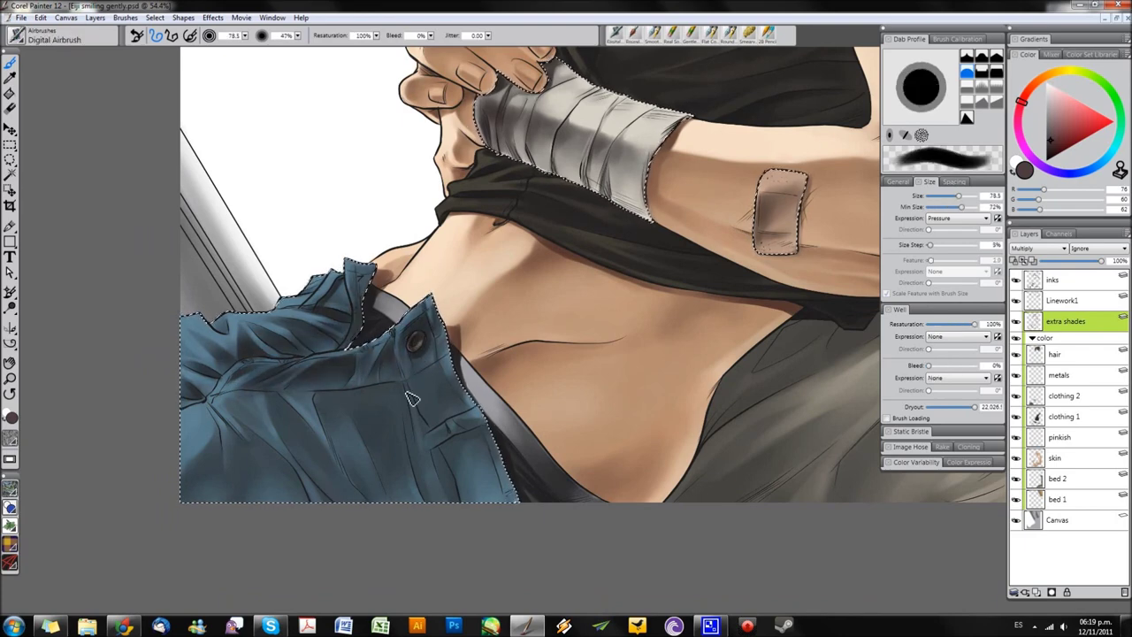
pyautogui.moveTo(285, 404); pyautogui.dragTo(442, 402)
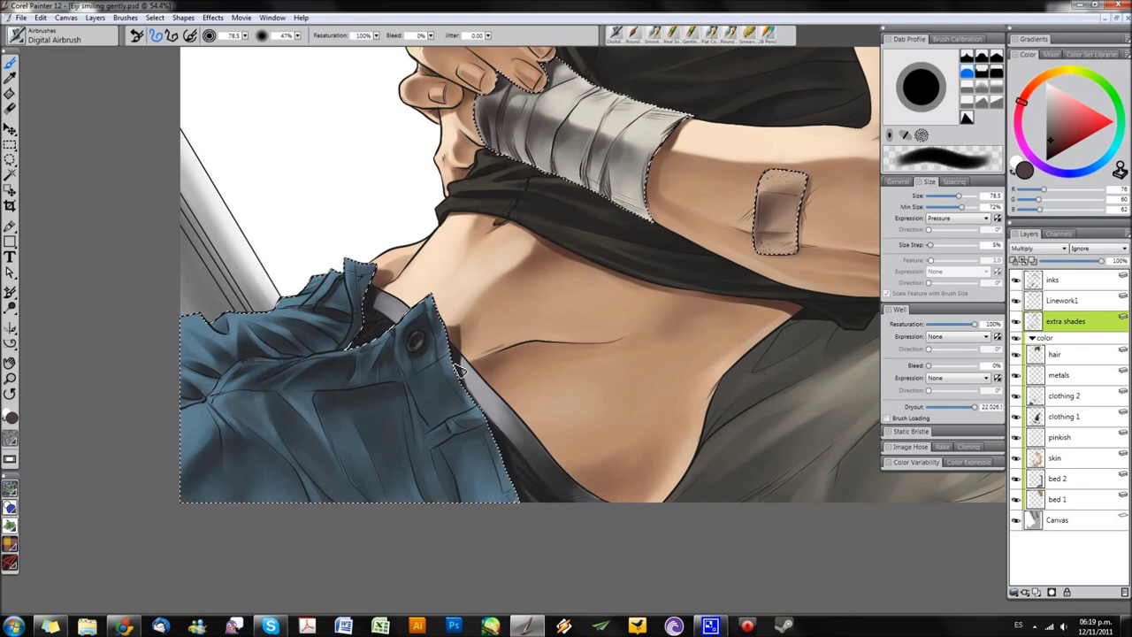
pyautogui.click(634, 33)
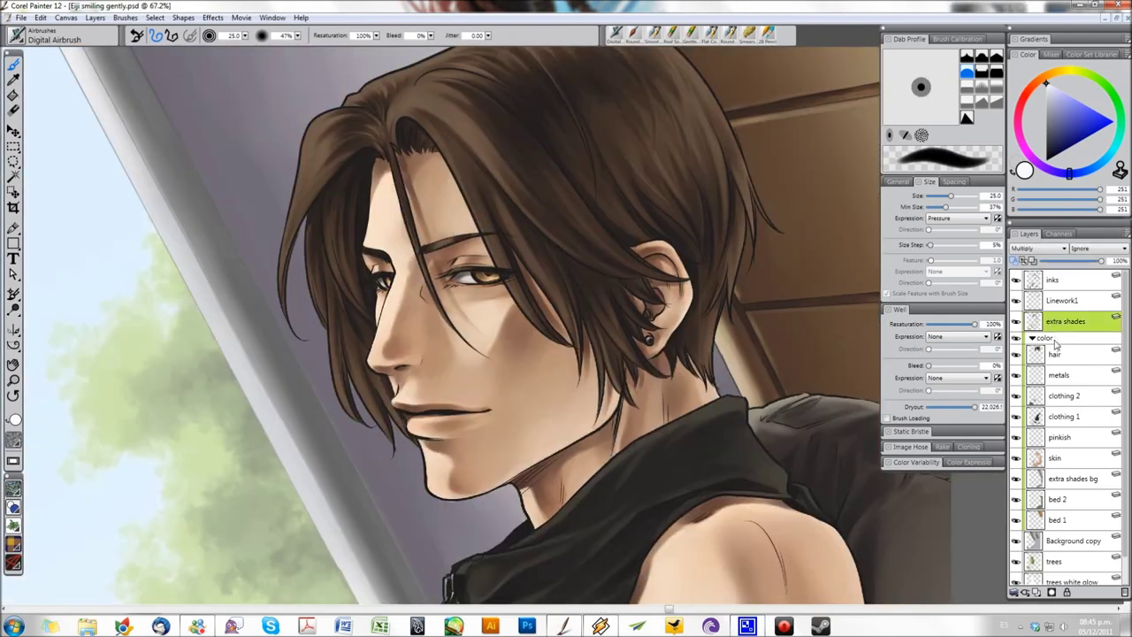
# - Move the extra shades layer to the top of the color group
pyautogui.moveTo(1066, 321); pyautogui.dragTo(1069, 513)
pyautogui.moveTo(1071, 453); pyautogui.dragTo(1056, 301)
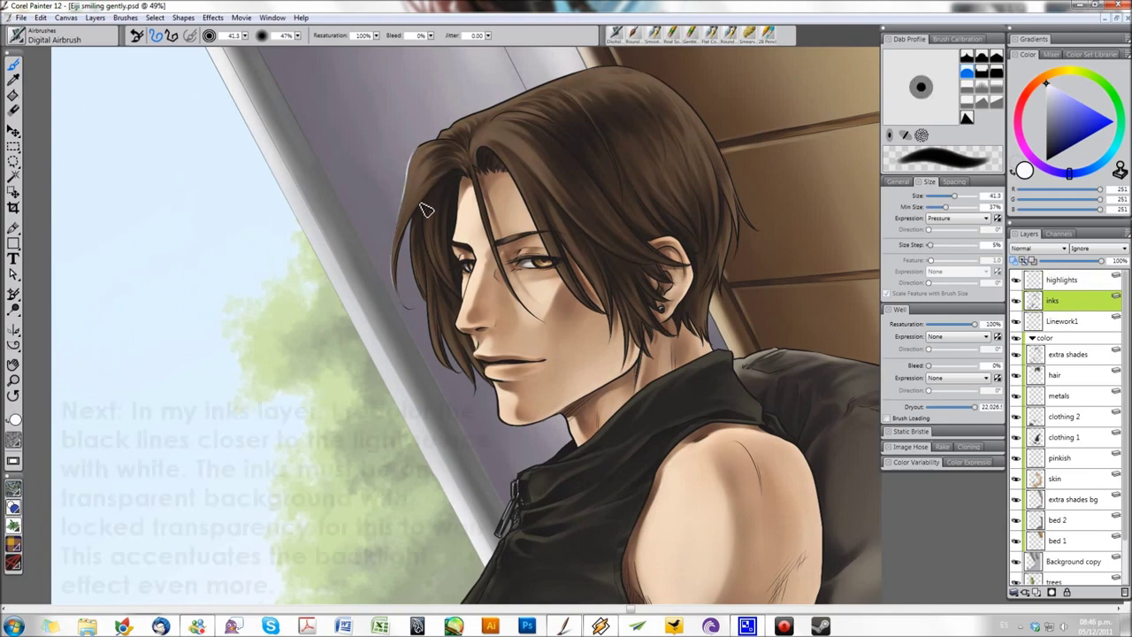
pyautogui.press('[')
pyautogui.press('[')
pyautogui.press('[')
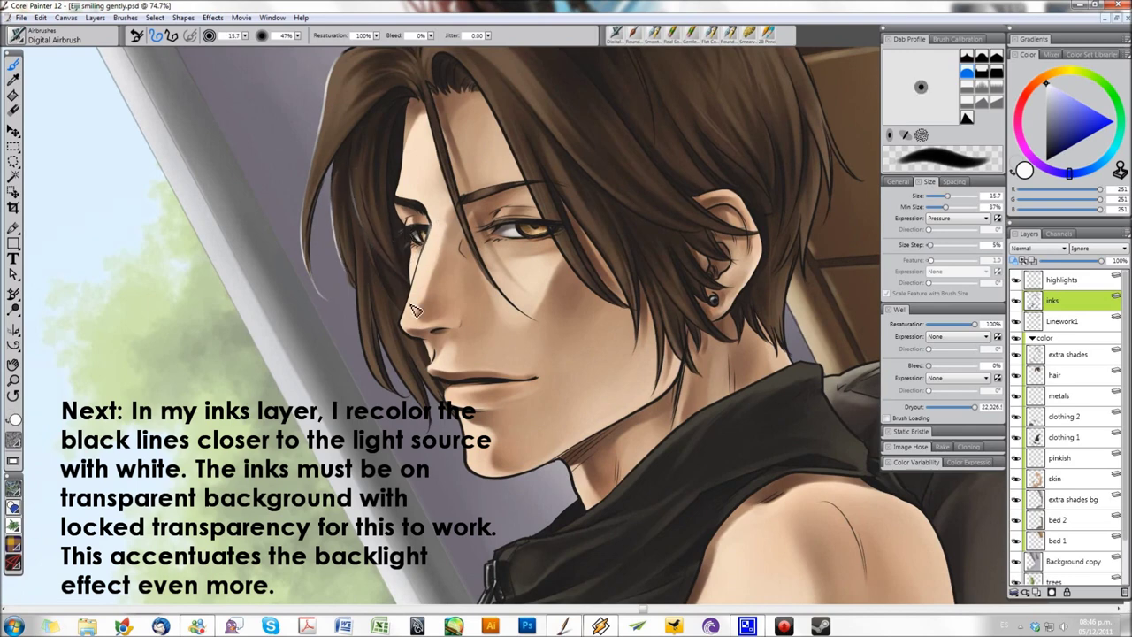
pyautogui.press(']')
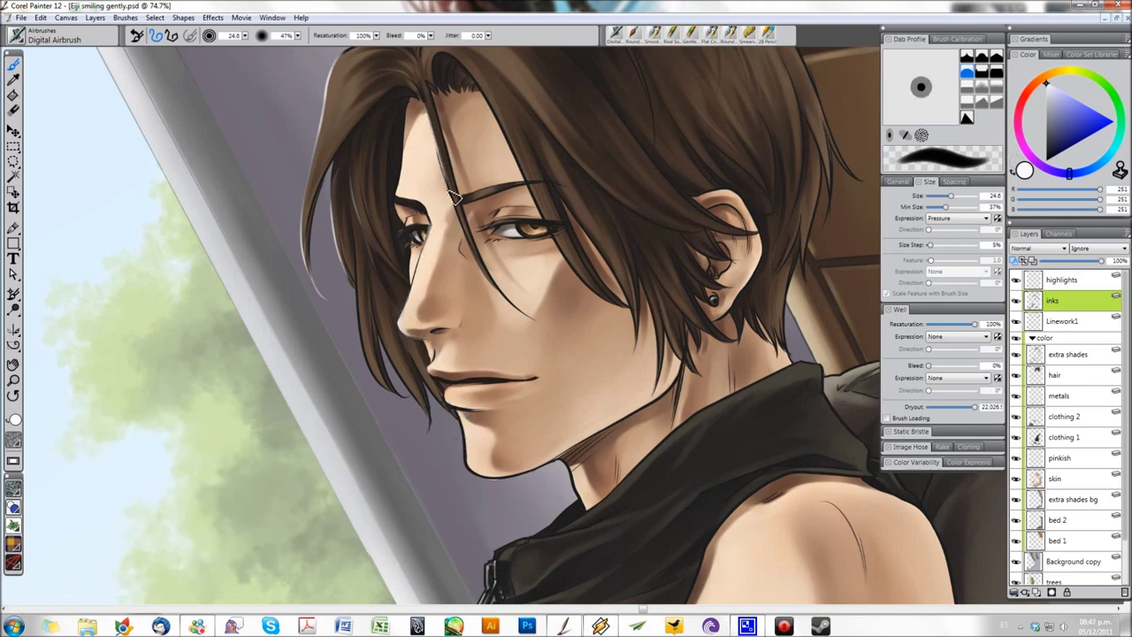
pyautogui.press('[')
pyautogui.press('[')
pyautogui.press(']')
pyautogui.press(']')
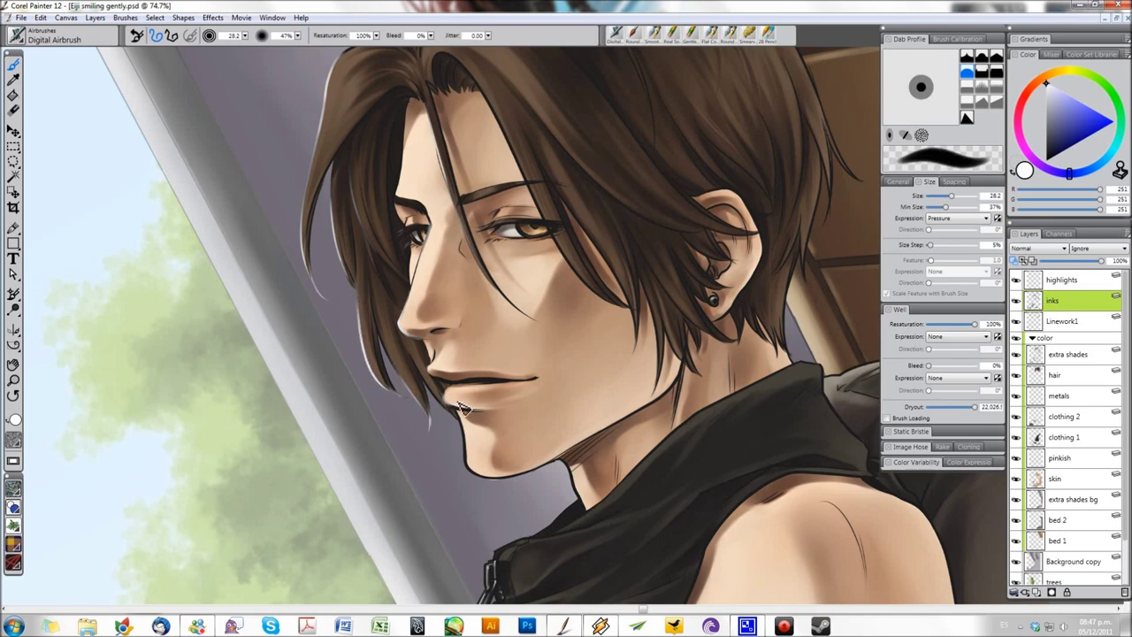
# - Airbrush white over the chin and jaw ink lines
pyautogui.moveTo(453, 411)
pyautogui.mouseDown()
pyautogui.moveTo(484, 411)
pyautogui.moveTo(446, 407)
pyautogui.mouseUp()
pyautogui.moveTo(466, 435)
pyautogui.mouseDown()
pyautogui.moveTo(517, 474)
pyautogui.moveTo(545, 469)
pyautogui.moveTo(589, 520)
pyautogui.mouseUp()
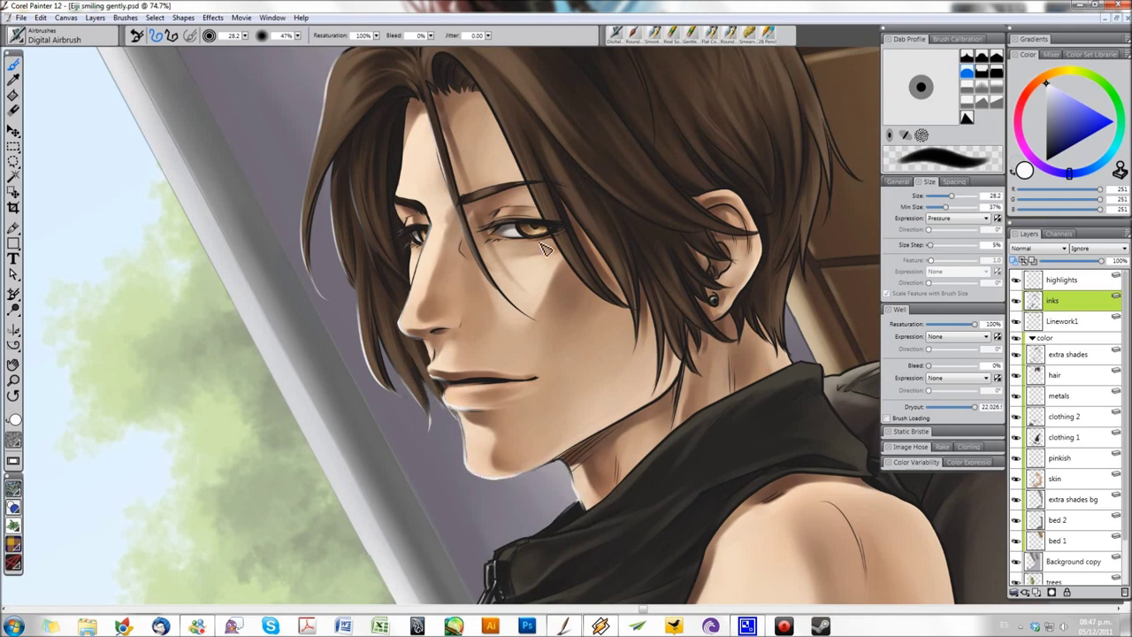
pyautogui.press('[')
pyautogui.press('[')
pyautogui.press('[')
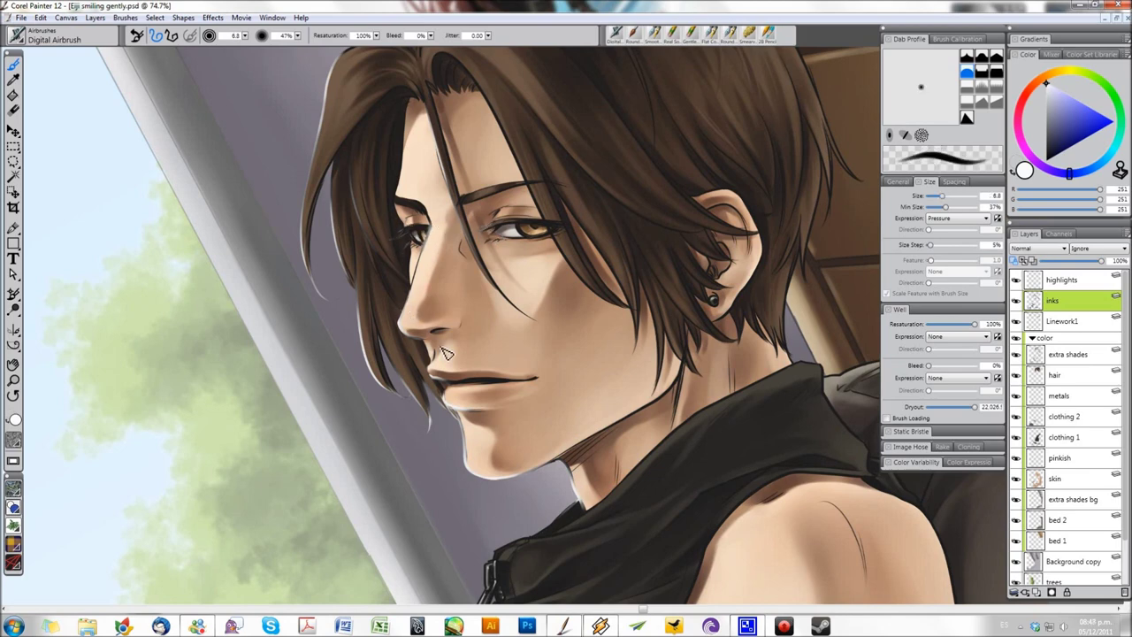
pyautogui.press('[')
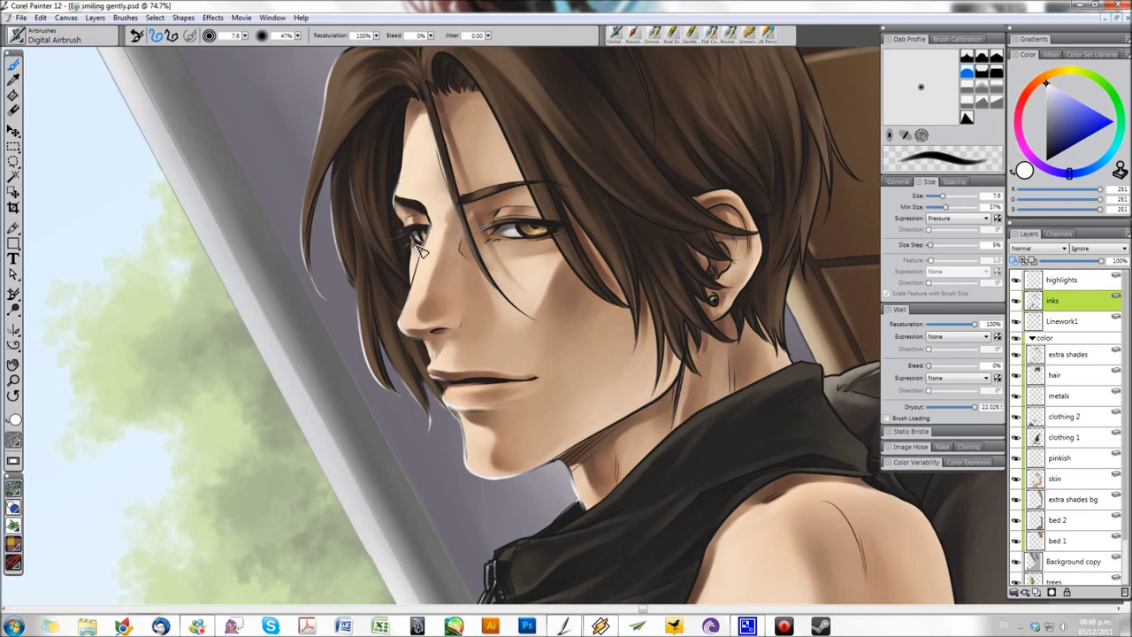
pyautogui.moveTo(402, 117); pyautogui.dragTo(330, 308)
pyautogui.press(']')
pyautogui.press(']')
pyautogui.press(']')
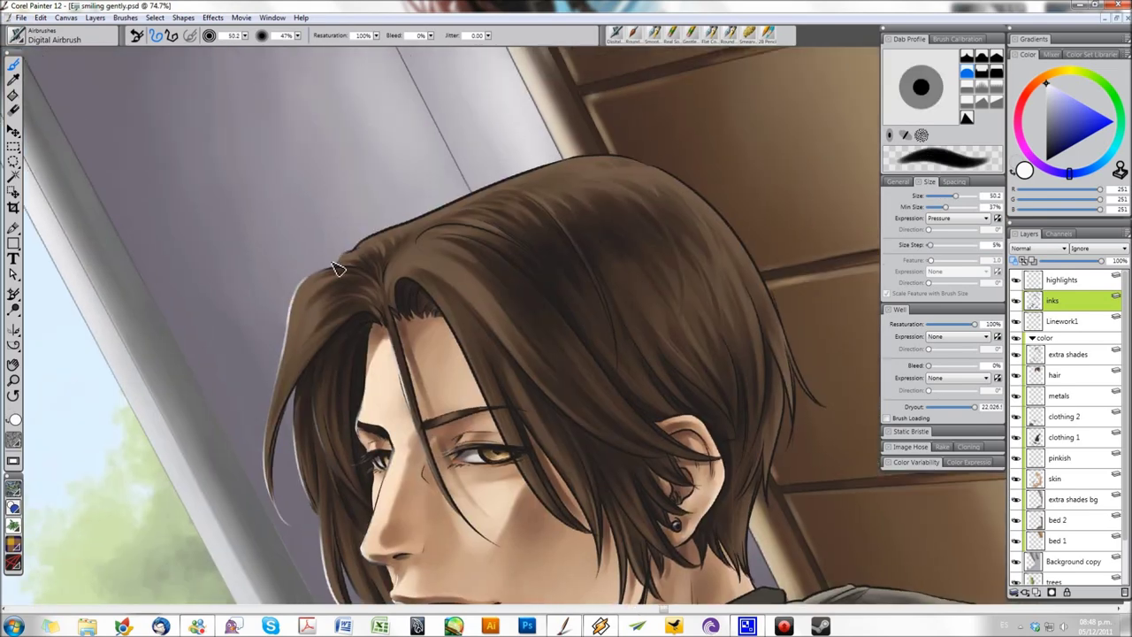
# - Whiten the ink outline along the top of the hair
pyautogui.moveTo(583, 162)
pyautogui.mouseDown()
pyautogui.moveTo(447, 206)
pyautogui.moveTo(317, 279)
pyautogui.moveTo(292, 326)
pyautogui.mouseUp()
pyautogui.press('[')
pyautogui.press('[')
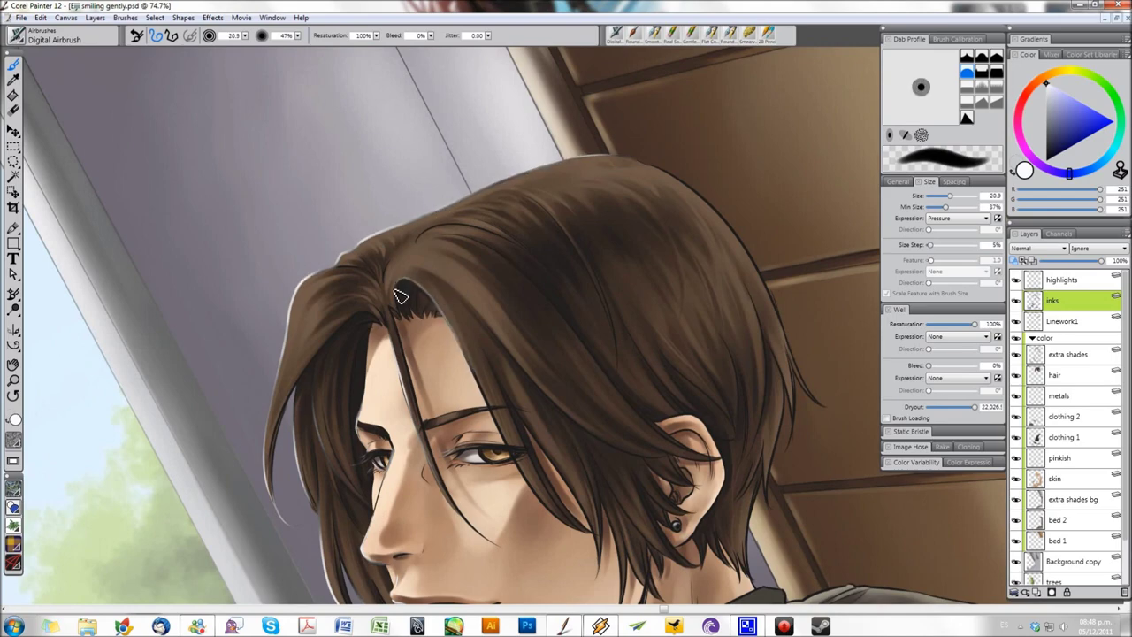
pyautogui.moveTo(425, 575); pyautogui.dragTo(367, 265)
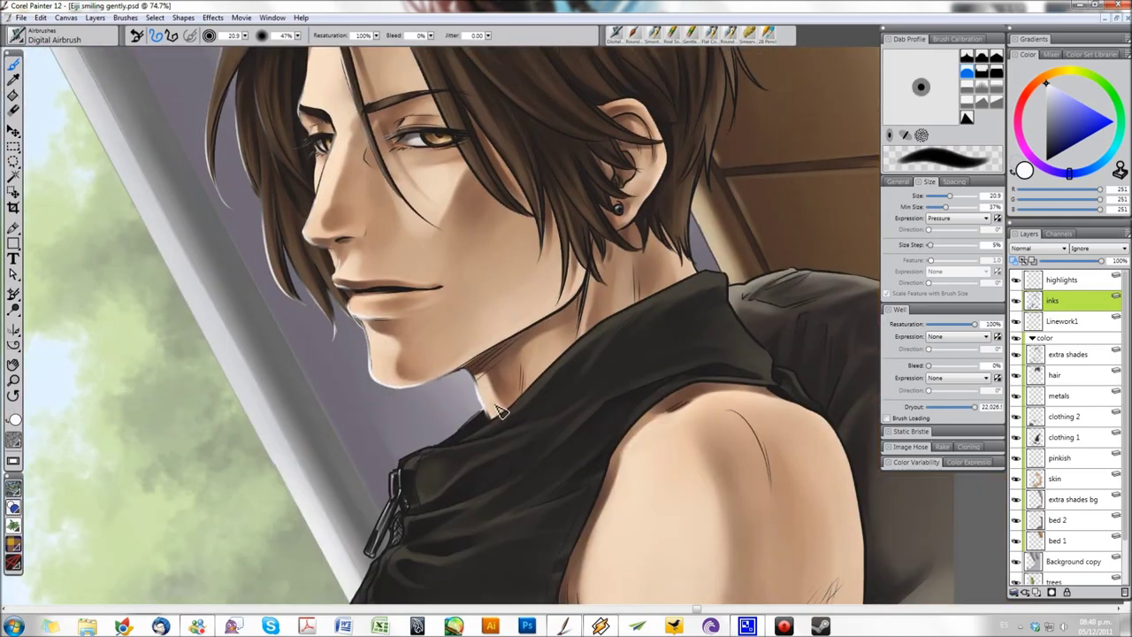
pyautogui.moveTo(484, 407); pyautogui.dragTo(467, 307)
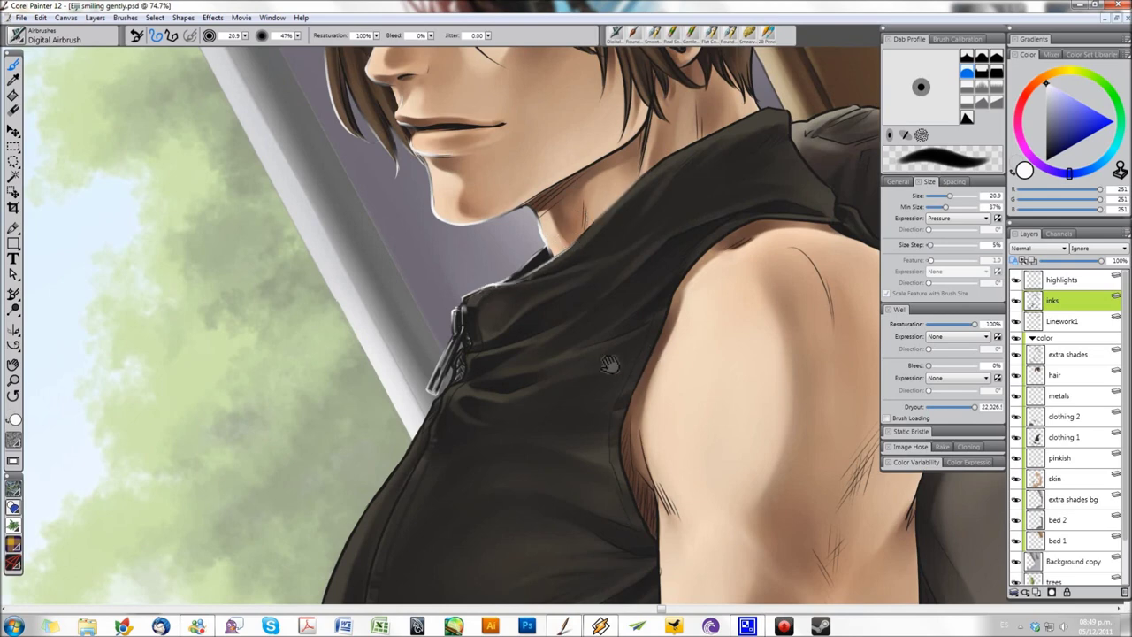
pyautogui.moveTo(610, 365); pyautogui.dragTo(500, 182)
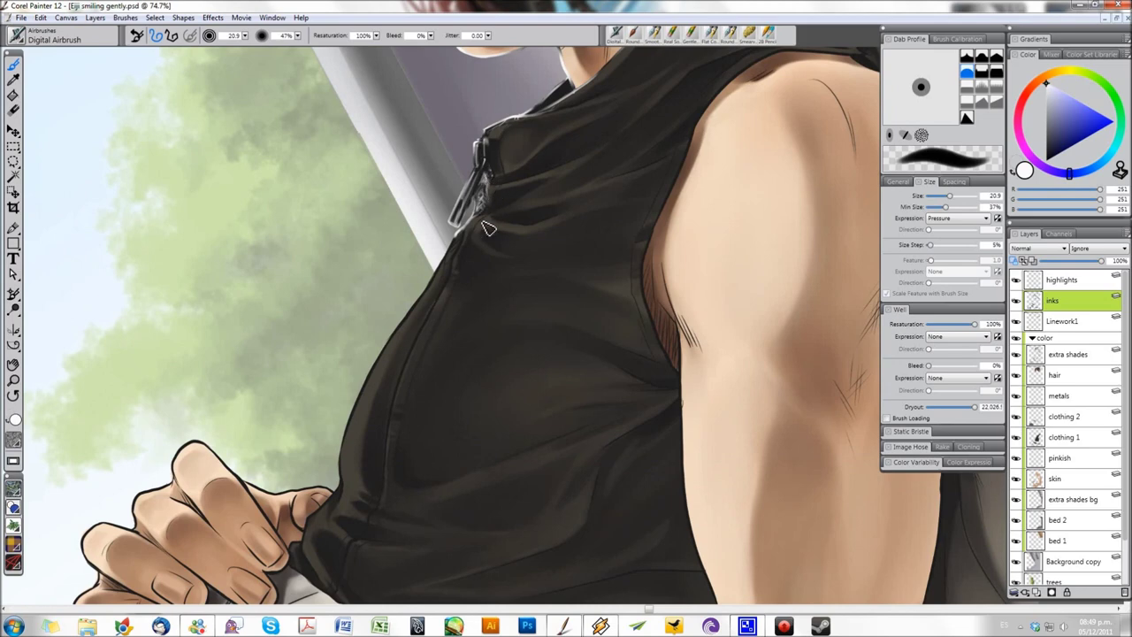
# - Whiten the ink along the shirt's left edge in several airbrush strokes
pyautogui.moveTo(455, 275); pyautogui.dragTo(412, 347)
pyautogui.moveTo(440, 275); pyautogui.dragTo(371, 376)
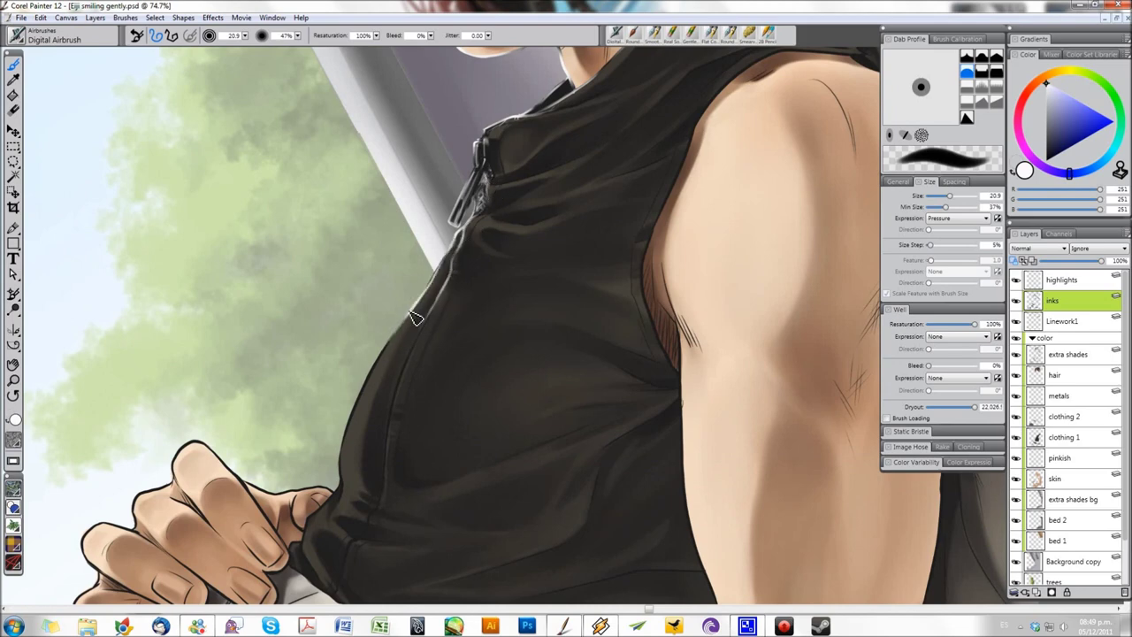
pyautogui.hotkey('shift', 's')
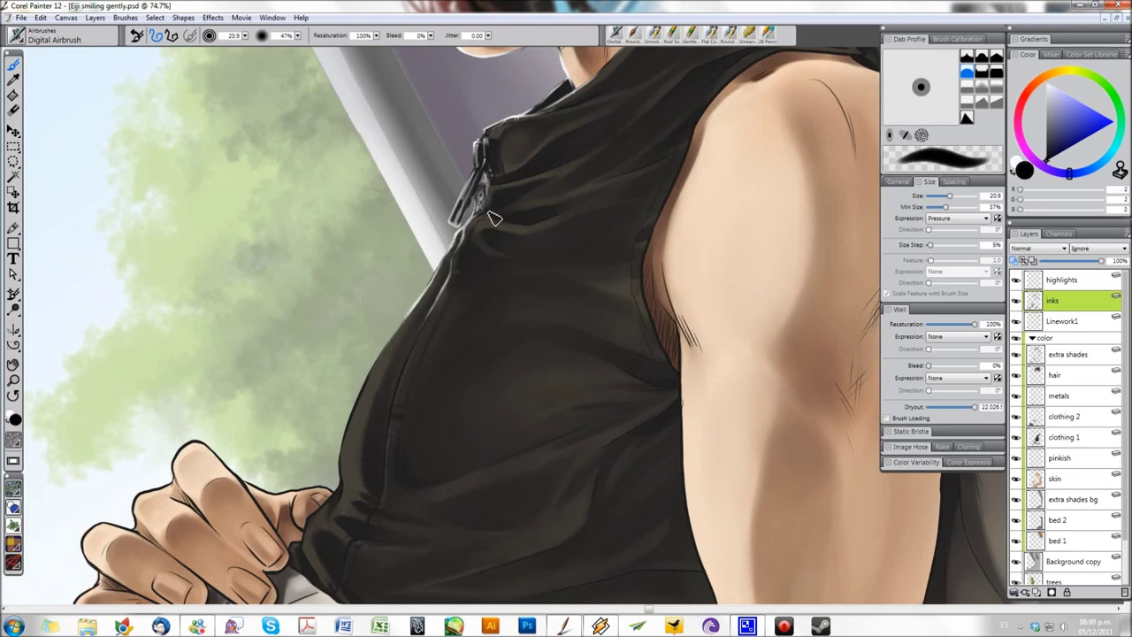
pyautogui.hotkey('shift', 's')
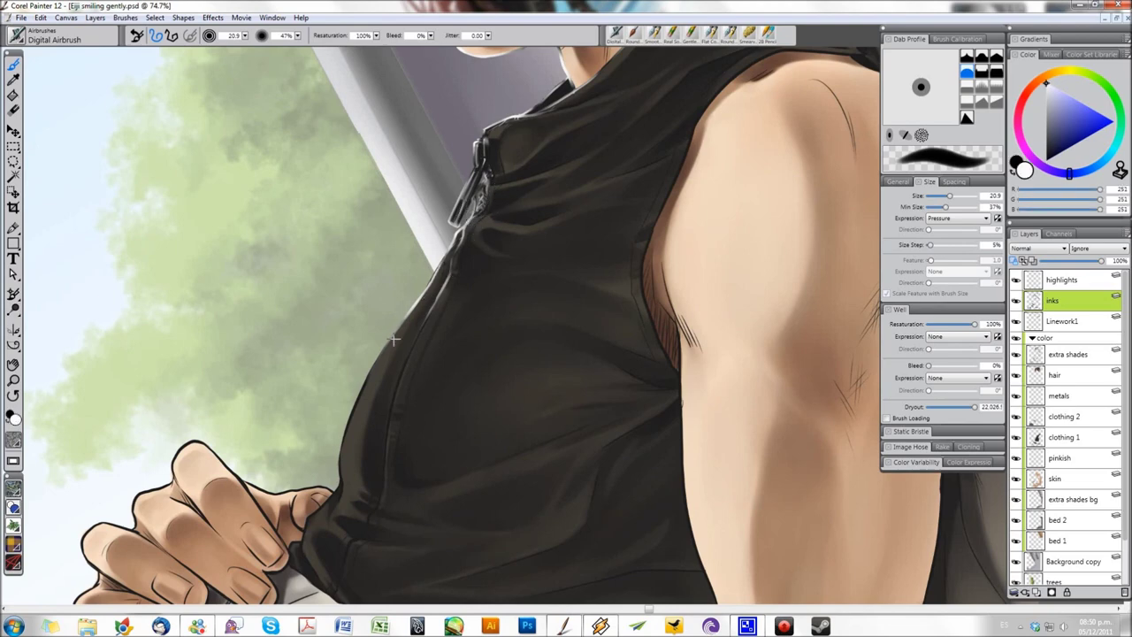
pyautogui.press(']')
pyautogui.moveTo(412, 311); pyautogui.dragTo(342, 477)
pyautogui.moveTo(421, 336); pyautogui.dragTo(403, 416)
pyautogui.press('[')
pyautogui.press('[')
pyautogui.press('[')
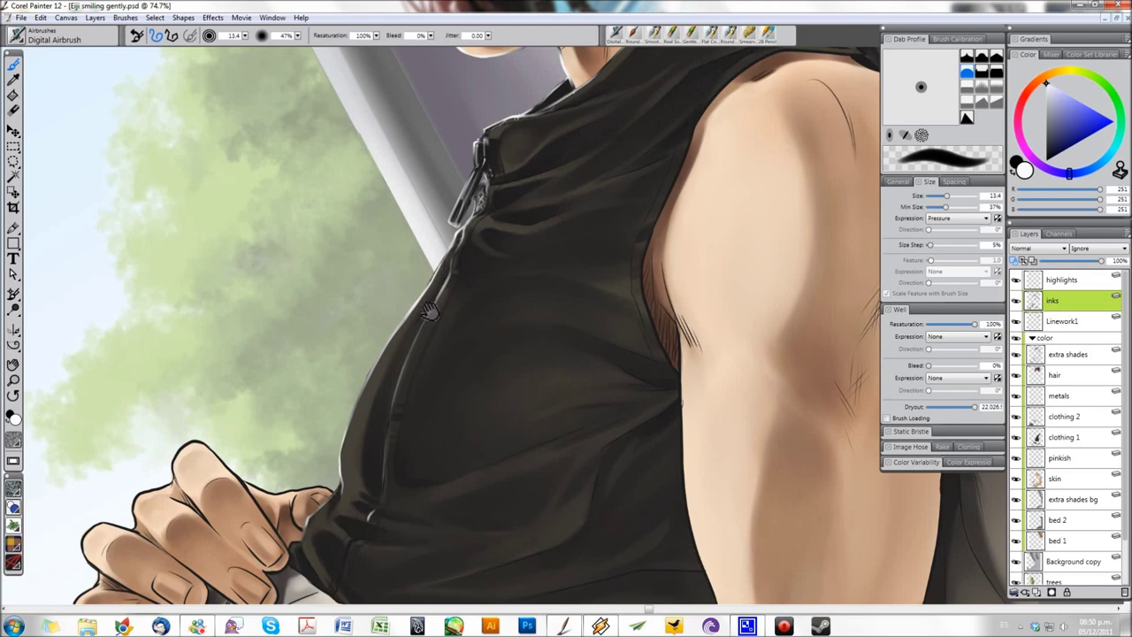
pyautogui.moveTo(411, 351); pyautogui.dragTo(566, 256)
pyautogui.moveTo(425, 323); pyautogui.dragTo(477, 270)
pyautogui.press(']')
pyautogui.press(']')
pyautogui.press(']')
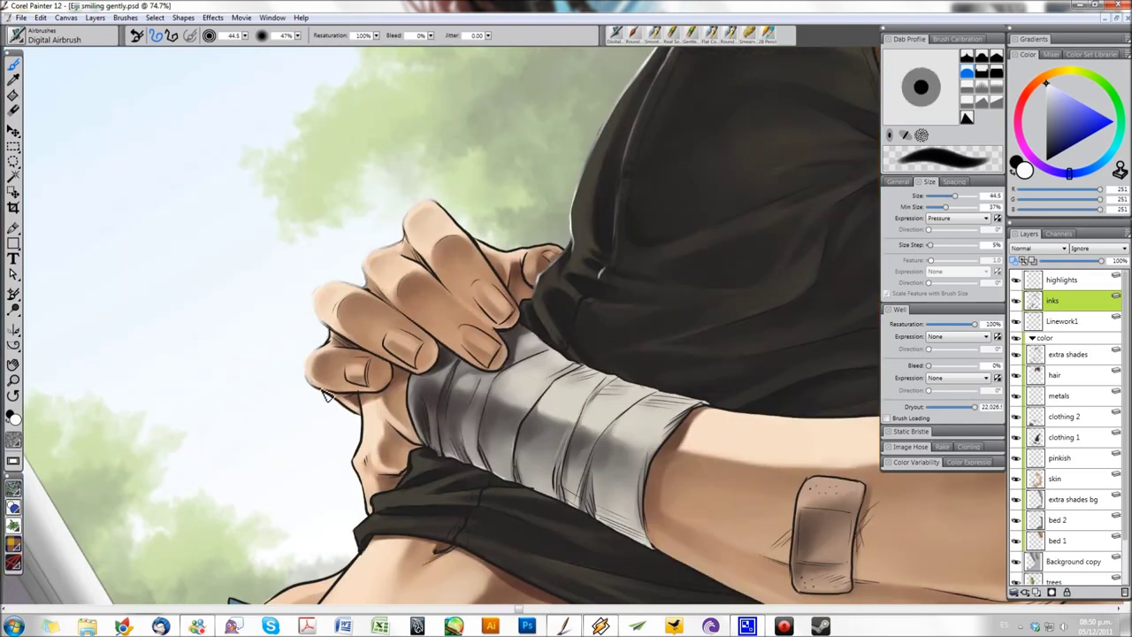
# - Whiten the outlines of the top knuckles, the bandage's upper edge and a shirt fold
pyautogui.moveTo(314, 356); pyautogui.dragTo(552, 249)
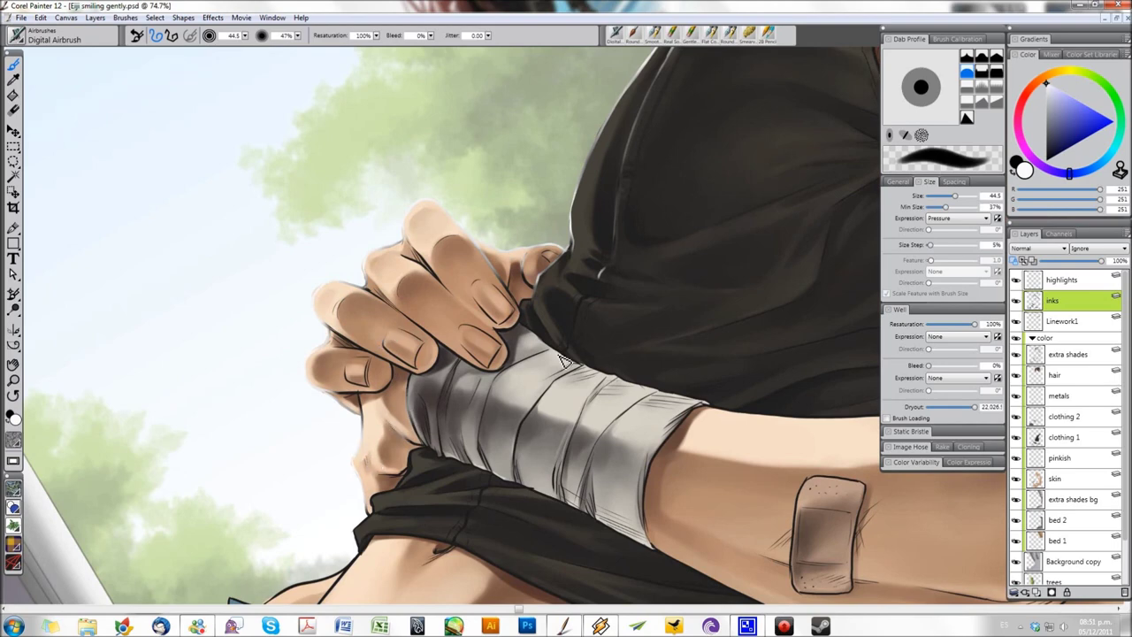
pyautogui.press('[')
pyautogui.press('[')
pyautogui.press('[')
pyautogui.moveTo(593, 373)
pyautogui.mouseDown()
pyautogui.moveTo(704, 409)
pyautogui.moveTo(611, 321)
pyautogui.mouseUp()
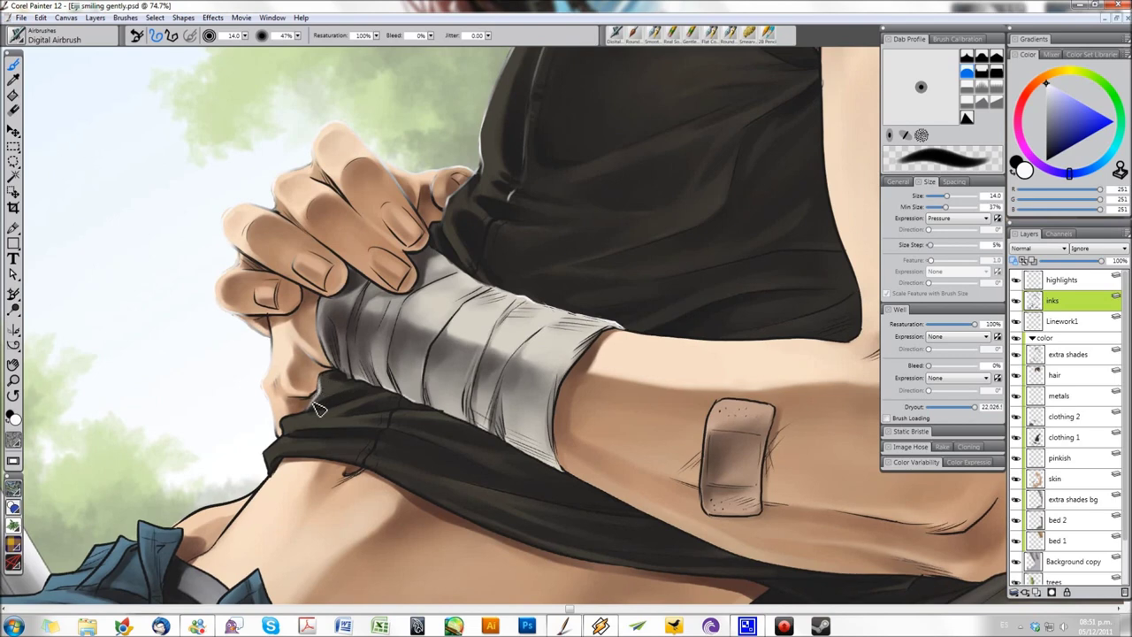
pyautogui.moveTo(375, 453); pyautogui.dragTo(386, 408)
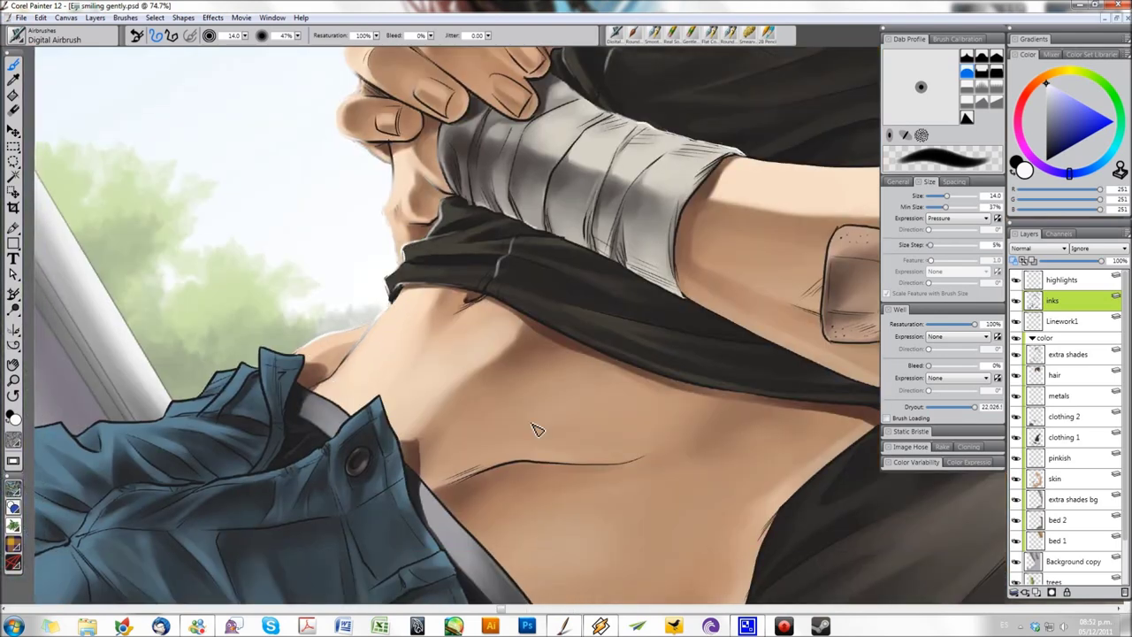
# - Whiten the blue jacket's right edge and the line along its fold
pyautogui.press(']')
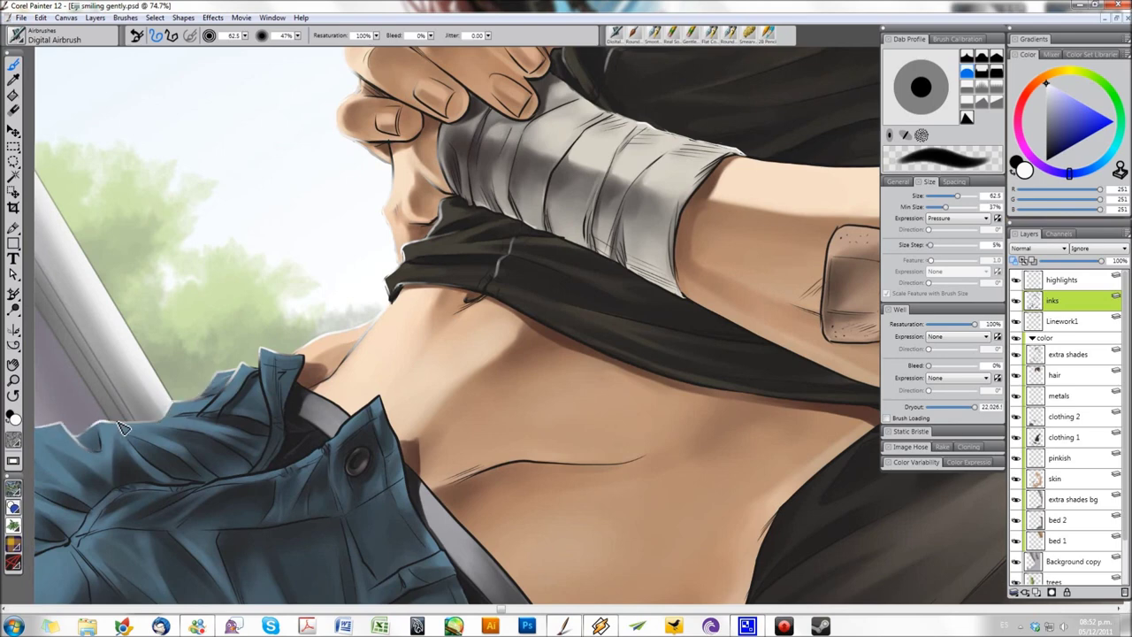
pyautogui.hotkey('shift', 'x')
pyautogui.press('[')
pyautogui.press('[')
pyautogui.press('[')
pyautogui.hotkey('shift', 's')
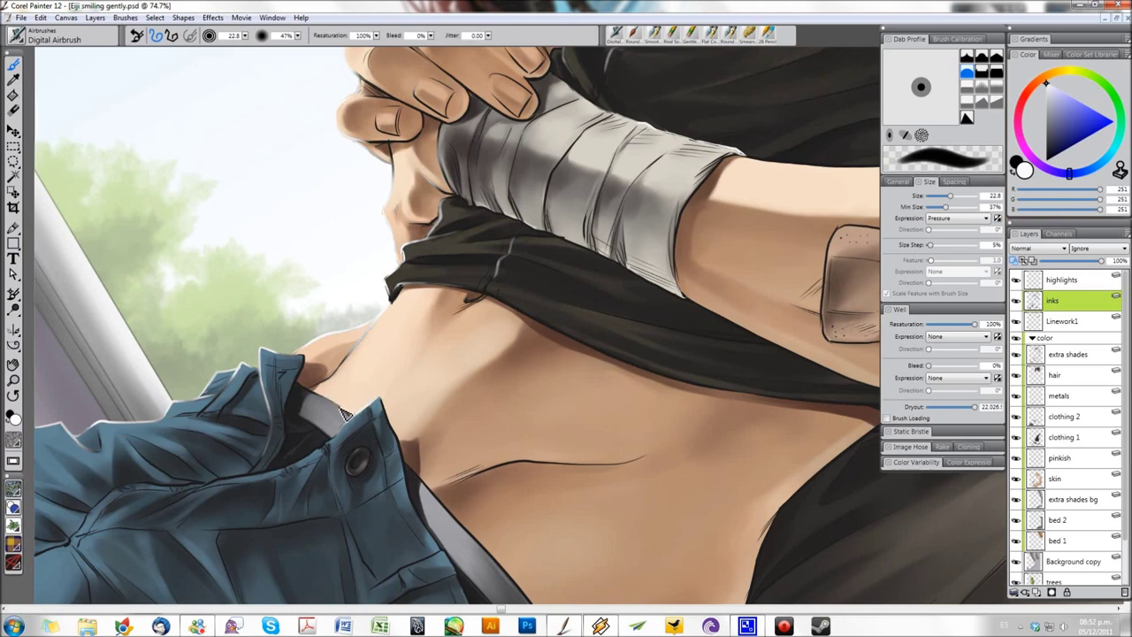
pyautogui.moveTo(376, 411); pyautogui.dragTo(447, 558)
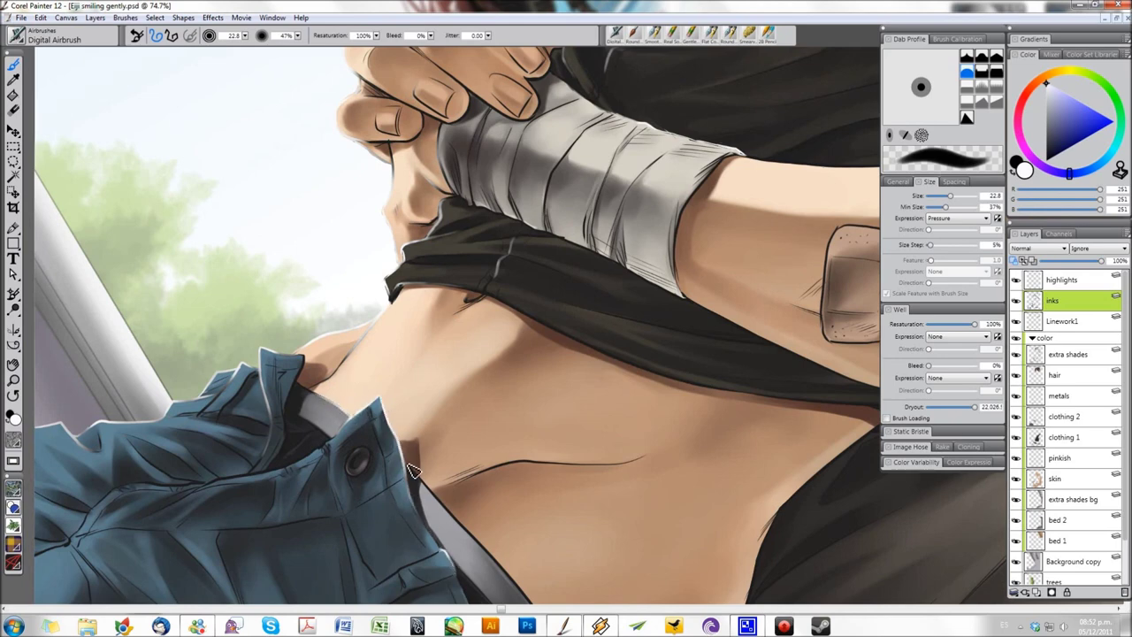
pyautogui.moveTo(266, 464); pyautogui.dragTo(102, 509)
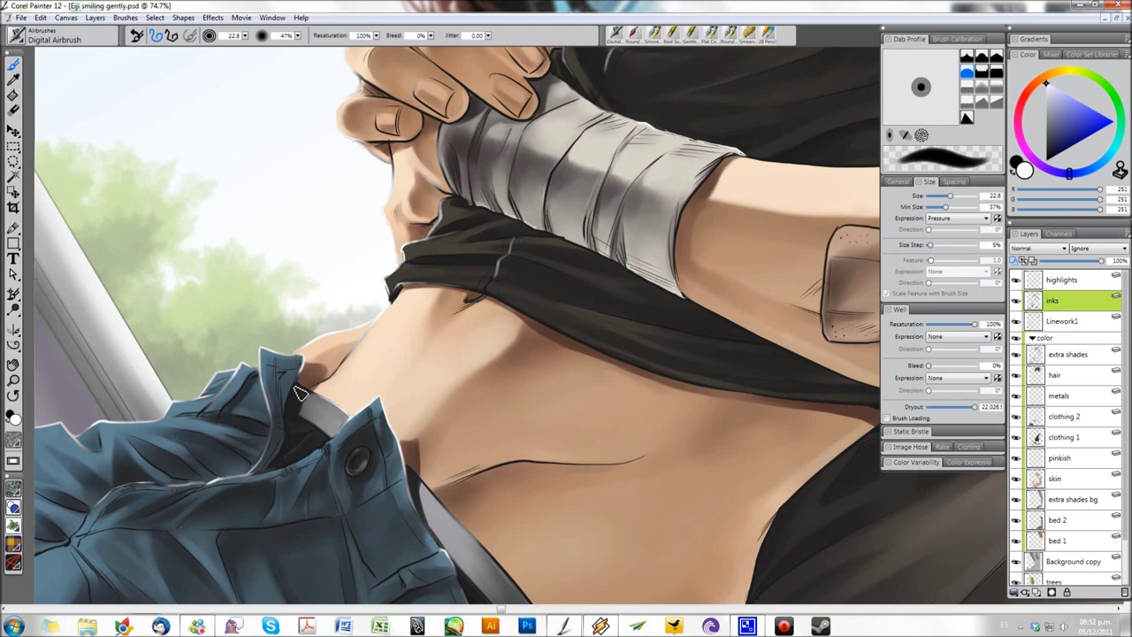
pyautogui.scroll(-2, 379, 233)
pyautogui.scroll(-1, 486, 267)
pyautogui.moveTo(488, 267)
pyautogui.mouseDown()
pyautogui.moveTo(377, 381)
pyautogui.moveTo(215, 488)
pyautogui.mouseUp()
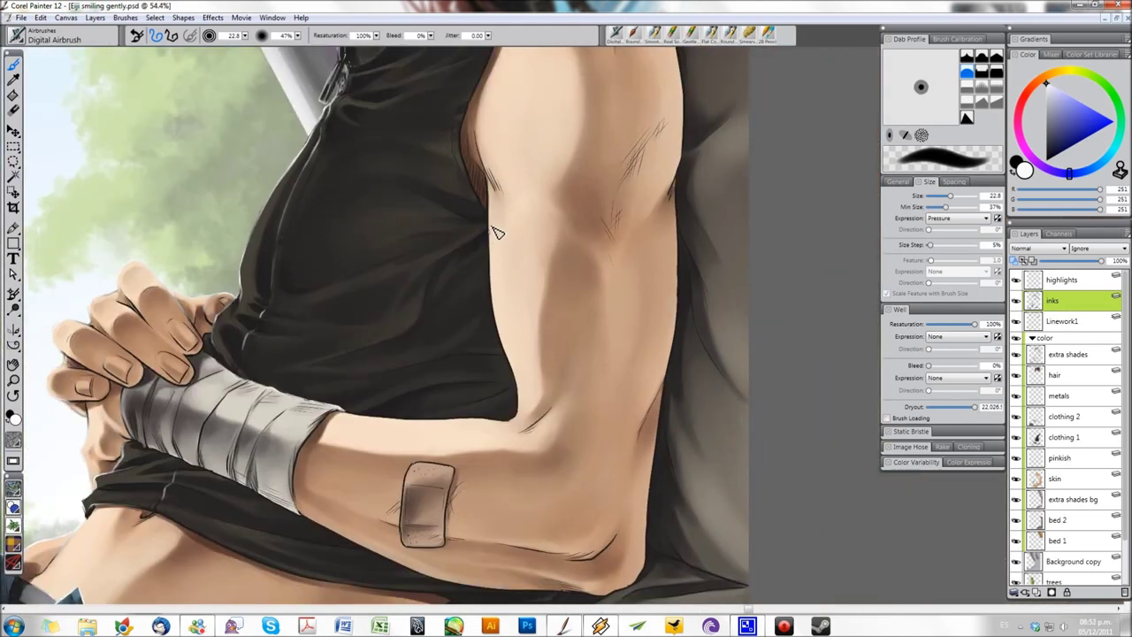
# - Whiten the ink along the top of the forearm and the shoulder
pyautogui.moveTo(429, 430)
pyautogui.mouseDown()
pyautogui.moveTo(458, 424)
pyautogui.moveTo(433, 445)
pyautogui.mouseUp()
pyautogui.moveTo(495, 279)
pyautogui.mouseDown()
pyautogui.moveTo(495, 191)
pyautogui.moveTo(508, 232)
pyautogui.mouseUp()
pyautogui.moveTo(595, 234)
pyautogui.mouseDown()
pyautogui.moveTo(637, 225)
pyautogui.moveTo(601, 240)
pyautogui.moveTo(538, 476)
pyautogui.mouseUp()
# - Pick a muted purple from the colour wheel and shrink the brush
pyautogui.click(1028, 155)
pyautogui.click(1055, 117)
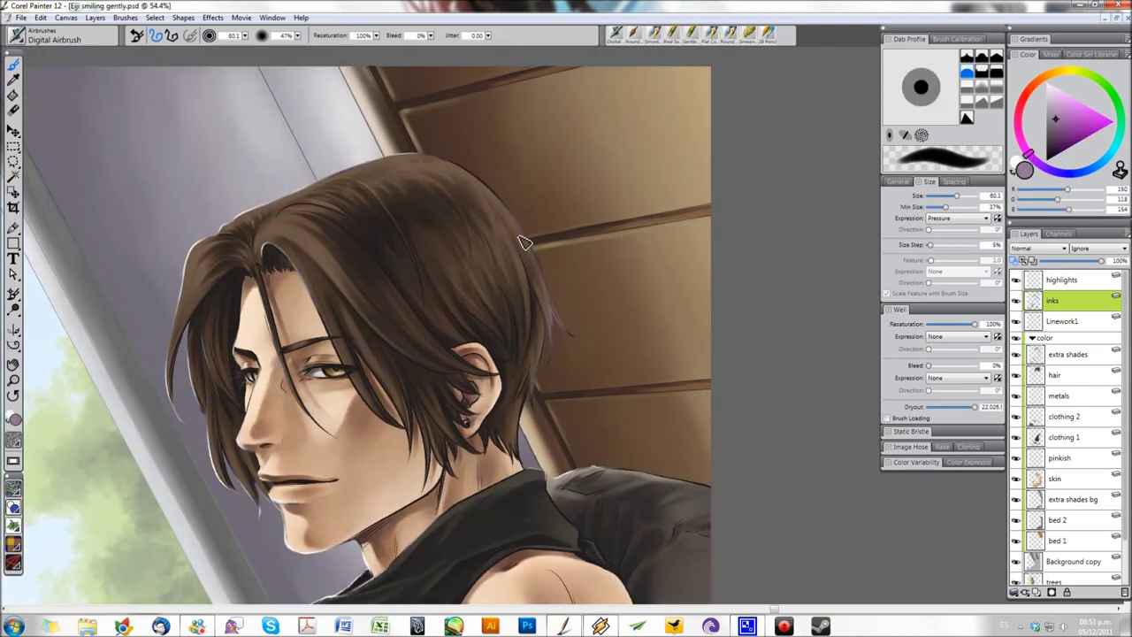
pyautogui.moveTo(542, 274); pyautogui.dragTo(526, 57)
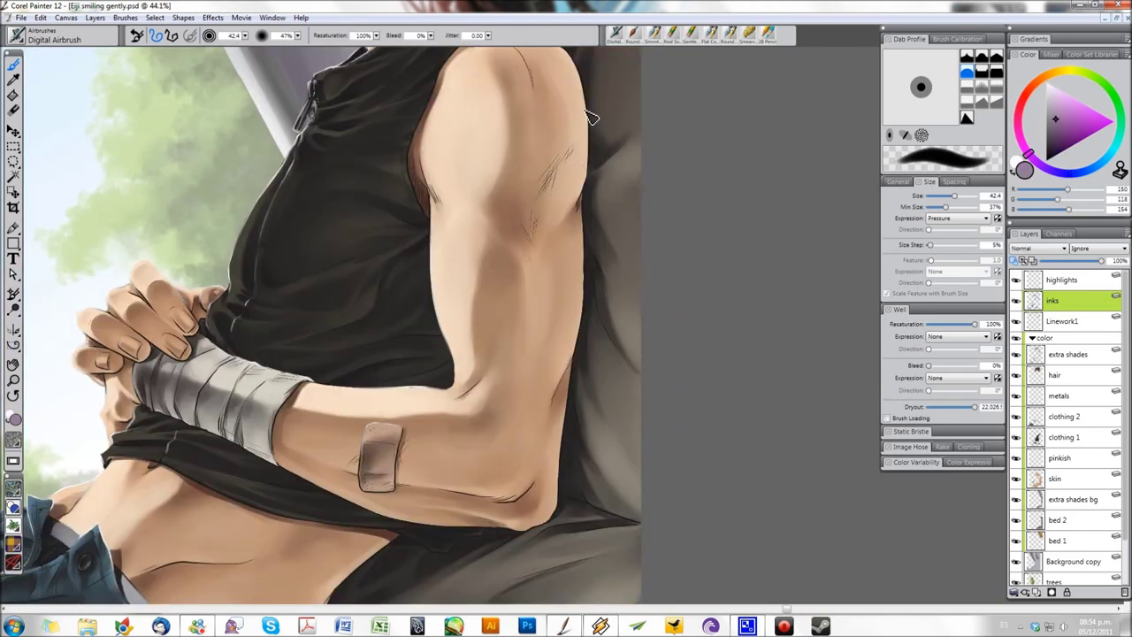
pyautogui.press('[')
pyautogui.press('[')
pyautogui.press('[')
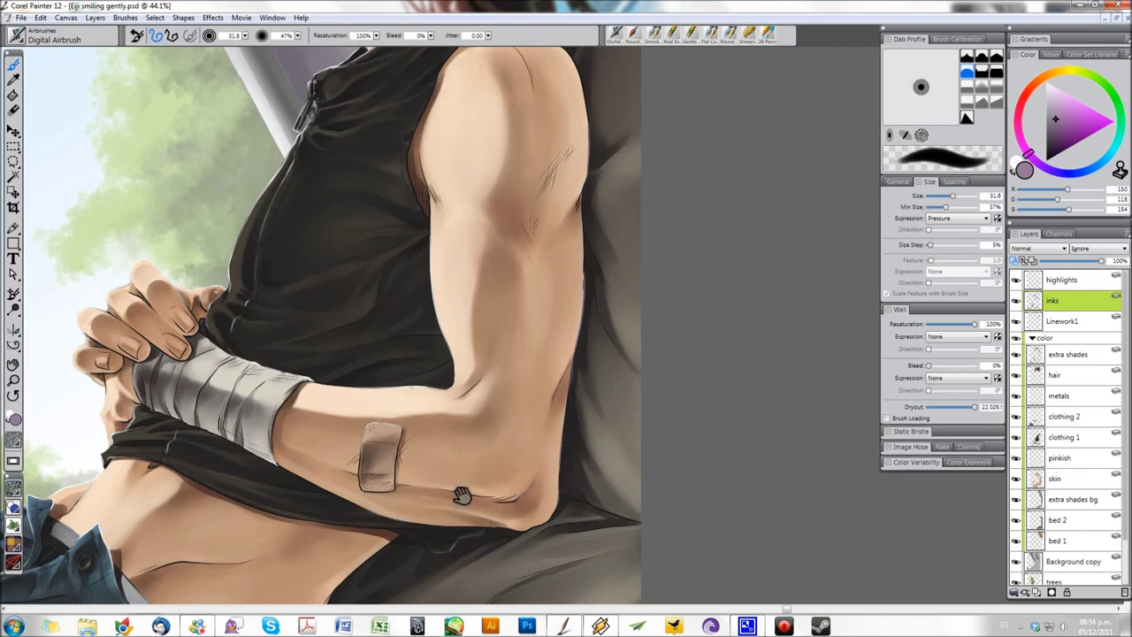
pyautogui.moveTo(462, 492); pyautogui.dragTo(580, 325)
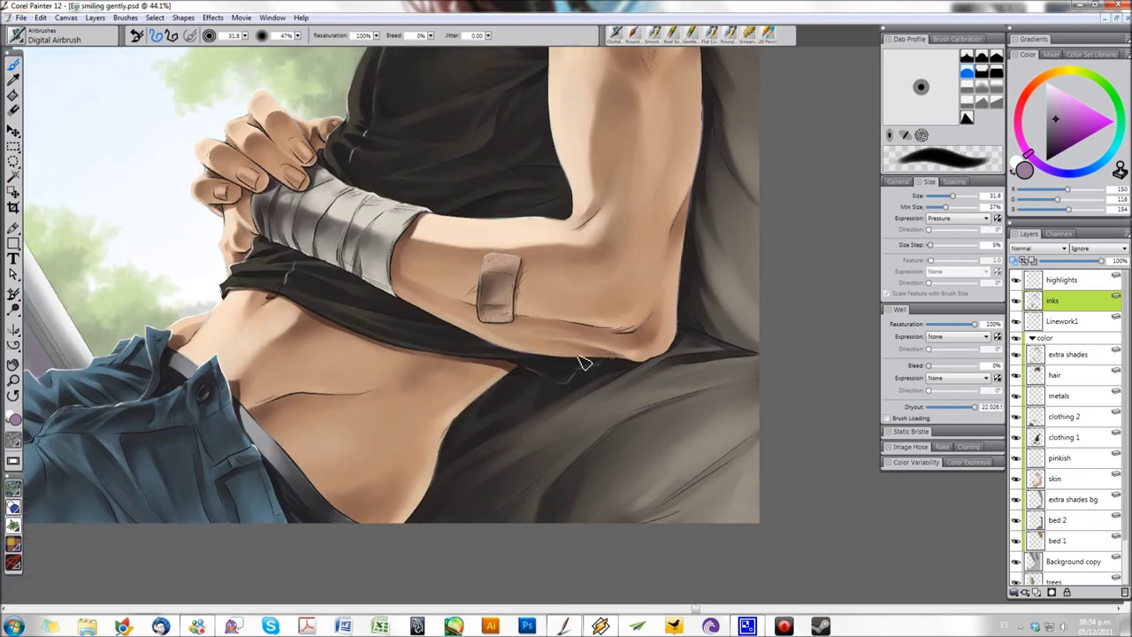
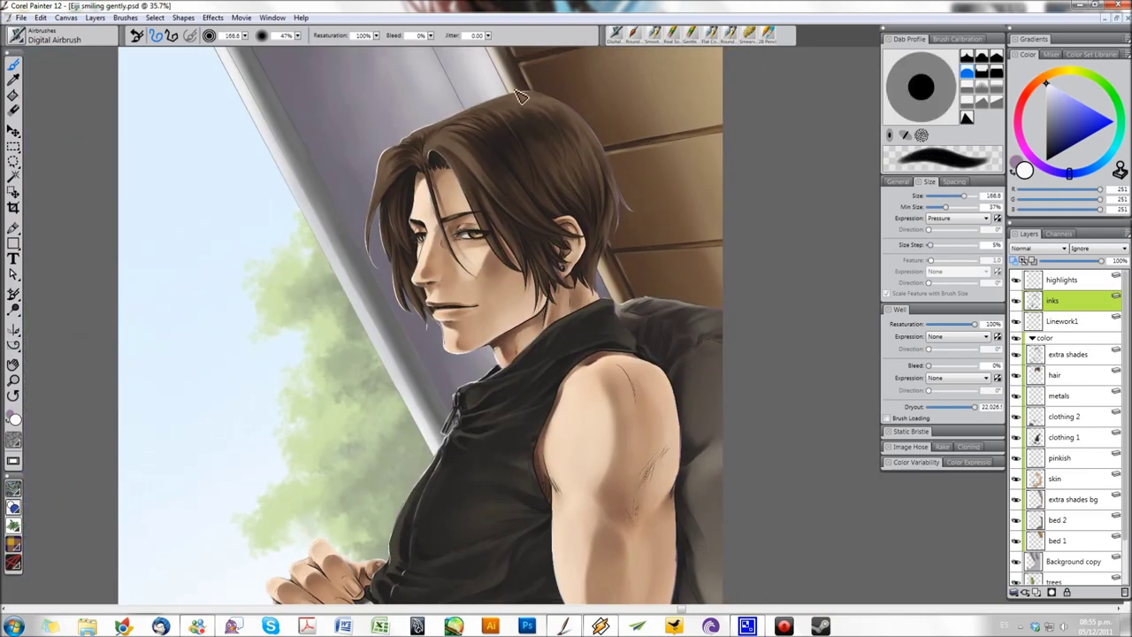
# - Shrink the brush, choose Round Camelhair and show the General brush controls
pyautogui.press('[')
pyautogui.press('[')
pyautogui.press('[')
pyautogui.keyDown('alt'); pyautogui.click(567, 391); pyautogui.keyUp('alt')
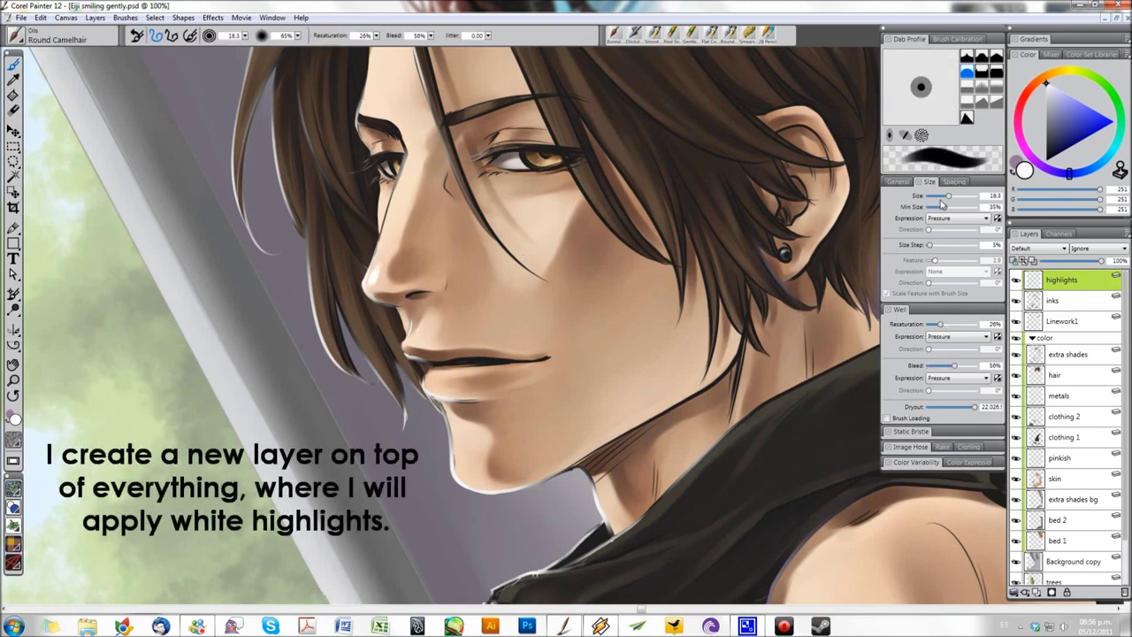
pyautogui.click(916, 180)
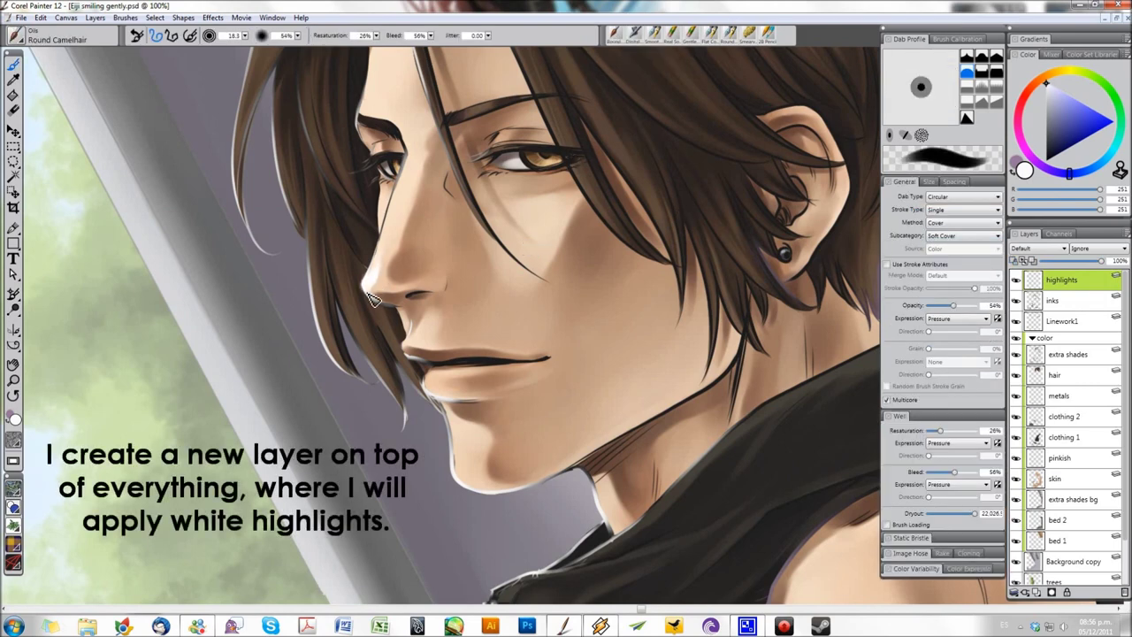
# - Paint a thin white highlight along the lip line with a fine brush tip
pyautogui.press('[')
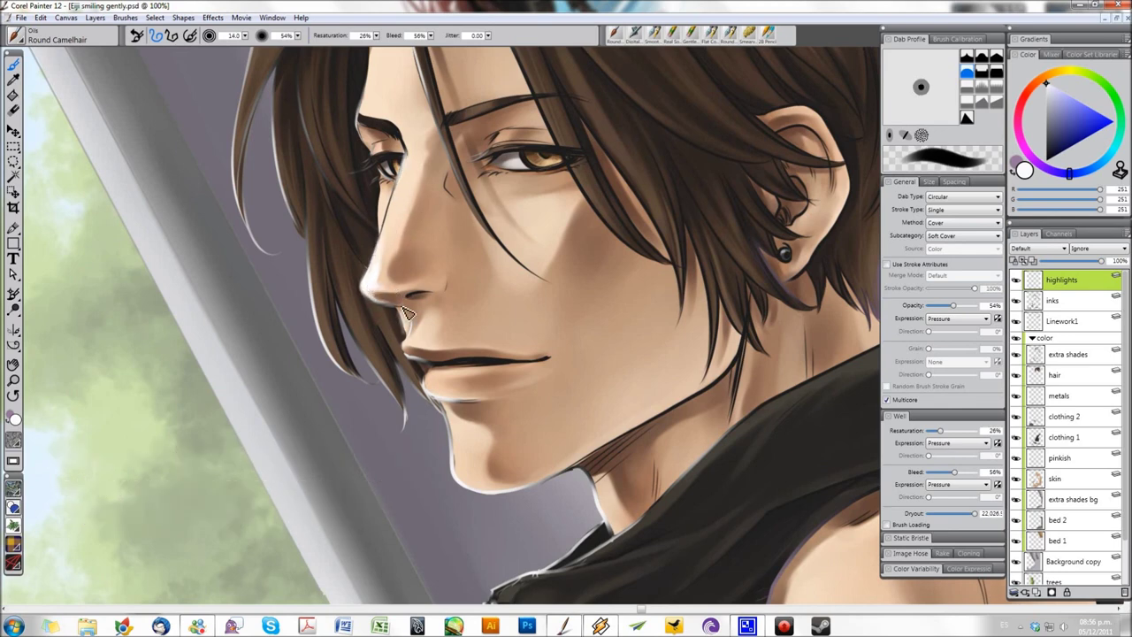
pyautogui.press('[')
pyautogui.moveTo(420, 353); pyautogui.dragTo(501, 356)
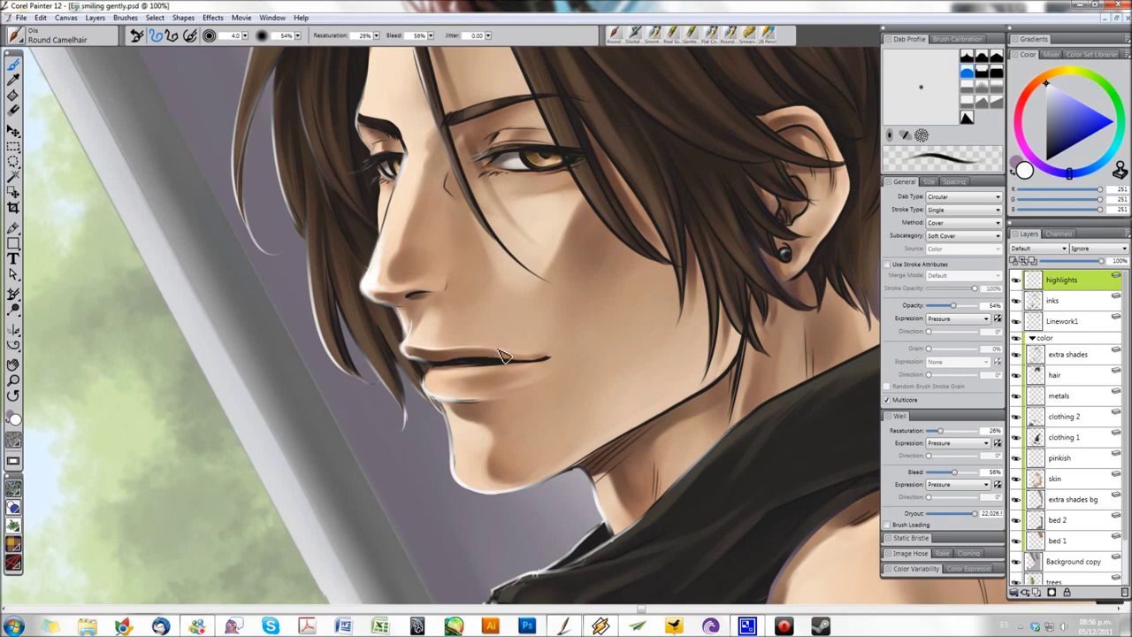
pyautogui.press(']')
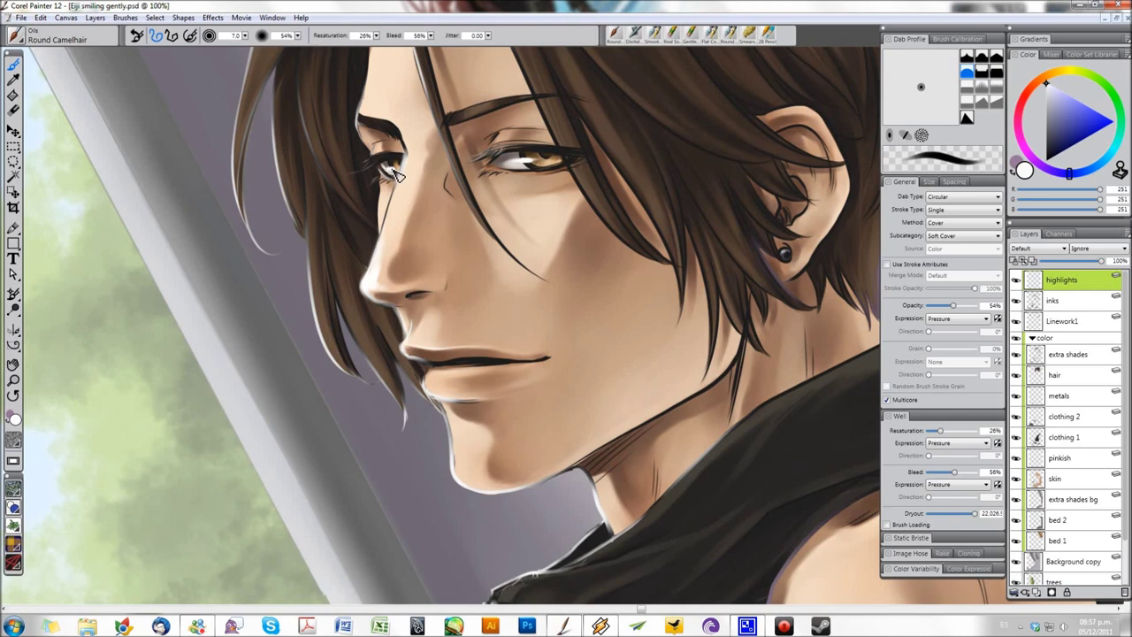
pyautogui.press('[')
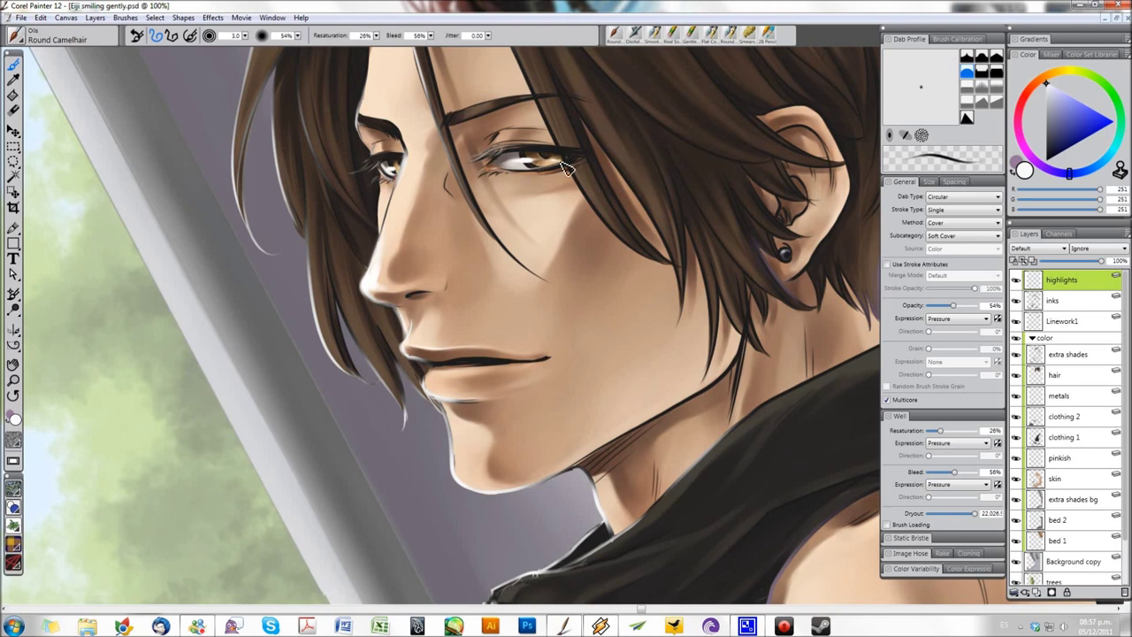
pyautogui.press(']')
pyautogui.press(']')
pyautogui.press(']')
# - Highlight the jawline, chin and earring, then switch to the Digital Airbrush
pyautogui.scroll(1, 414, 169)
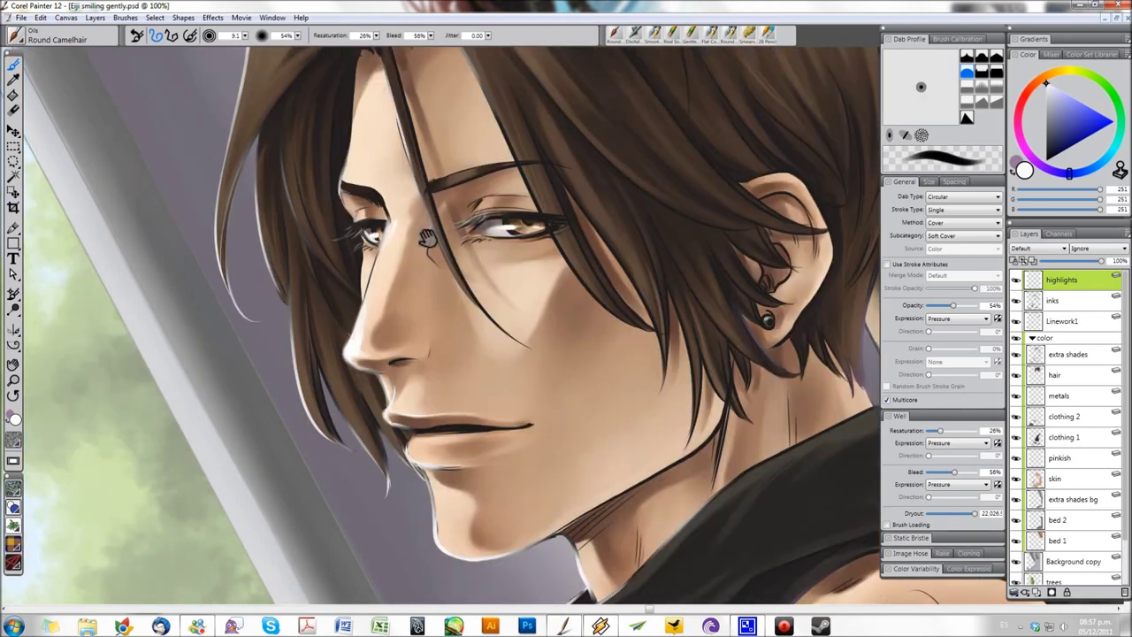
pyautogui.press(']')
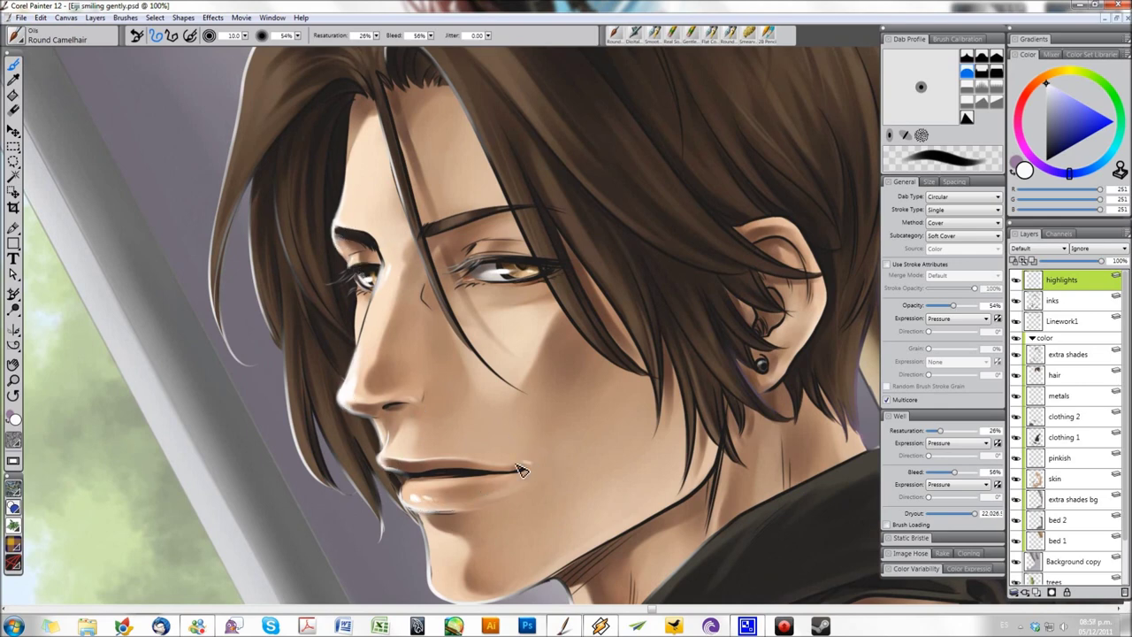
pyautogui.press(']')
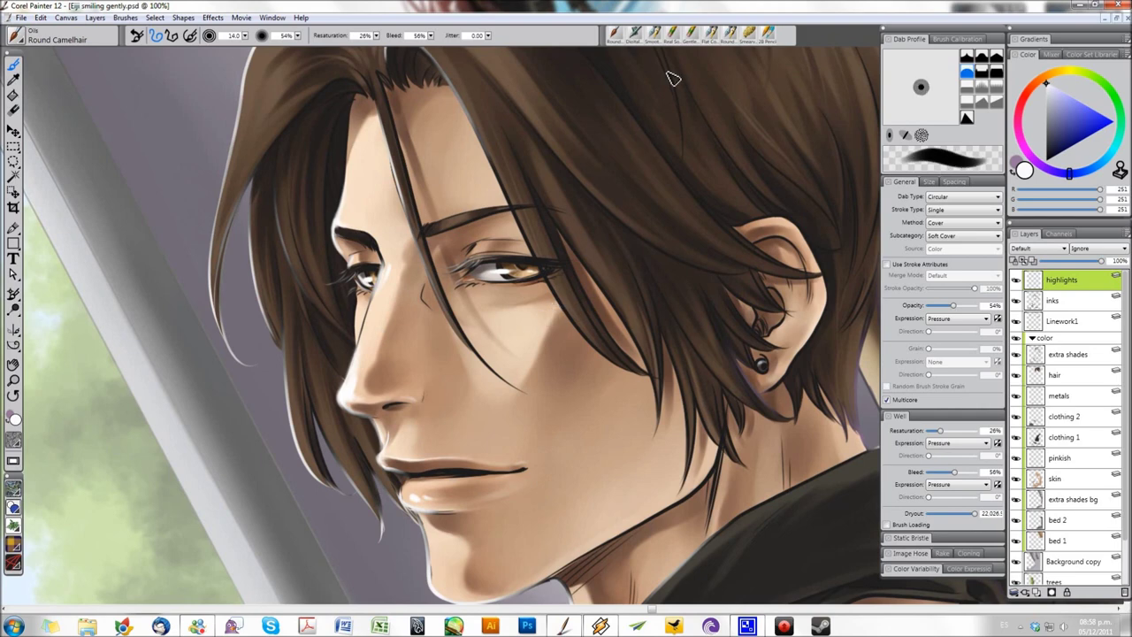
pyautogui.scroll(-2, 432, 379)
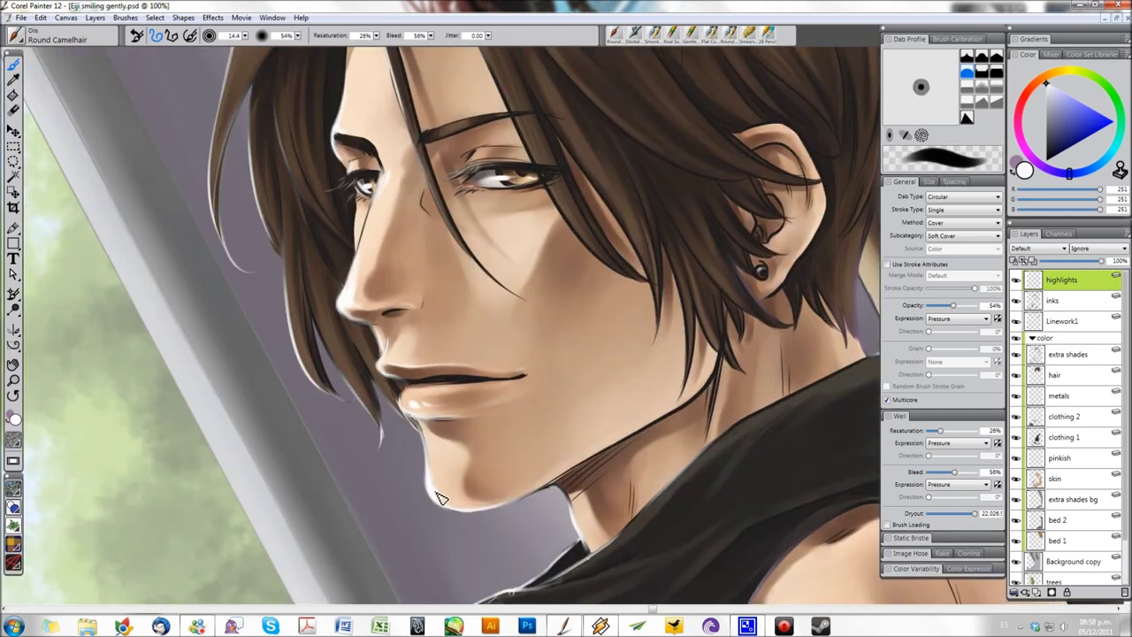
pyautogui.press('[')
pyautogui.press('[')
pyautogui.press('[')
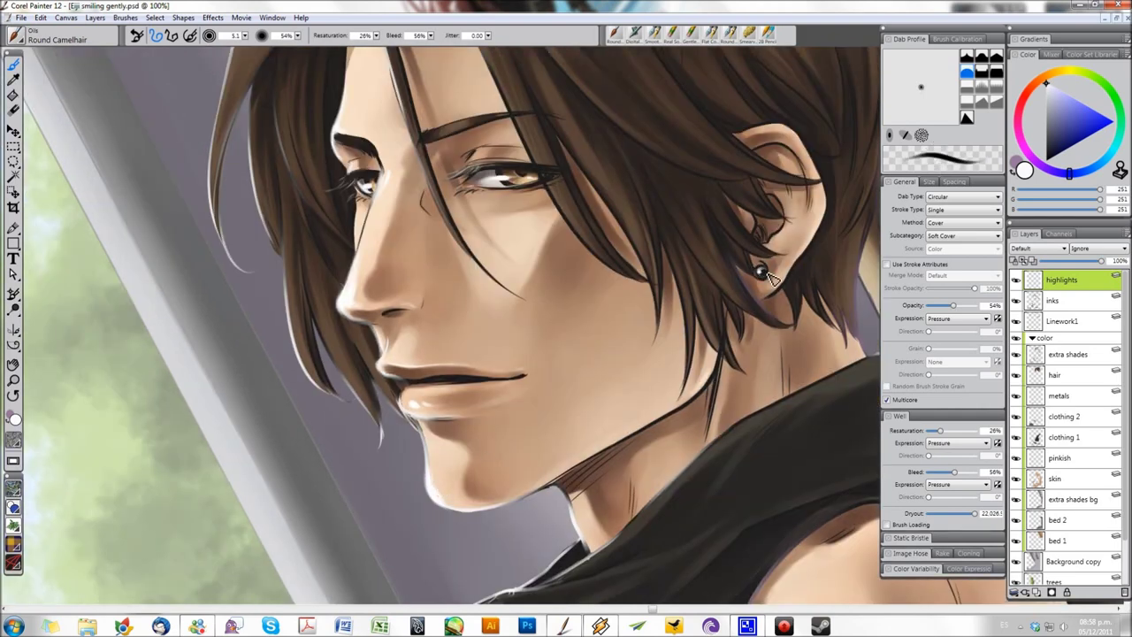
pyautogui.press(']')
pyautogui.press(']')
pyautogui.press(']')
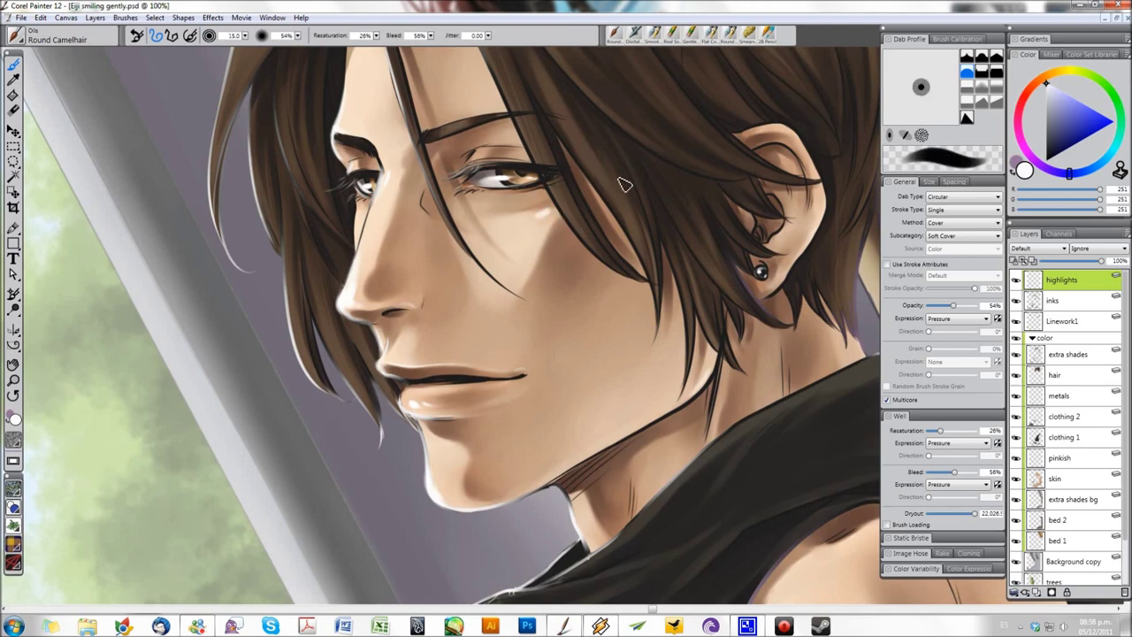
pyautogui.scroll(2, 495, 239)
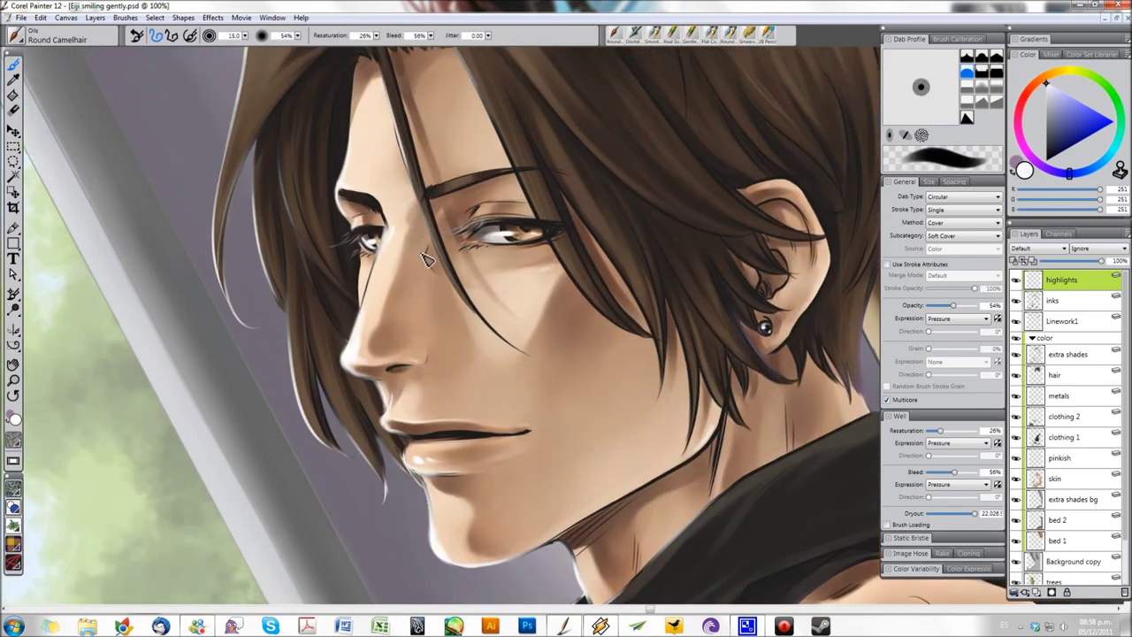
pyautogui.scroll(-5, 378, 139)
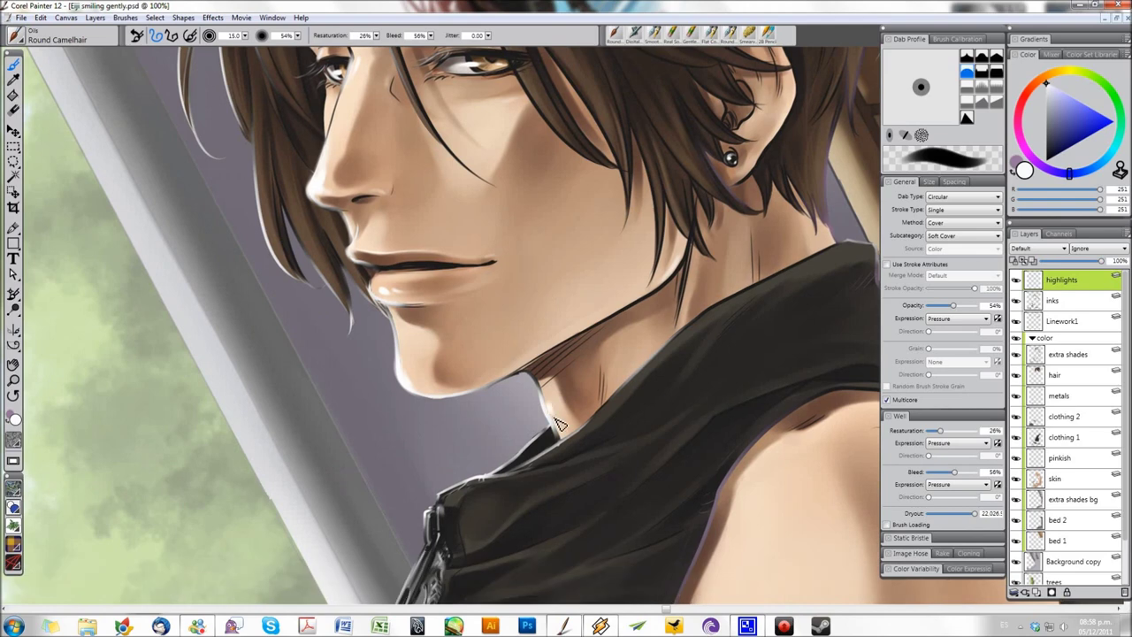
pyautogui.click(634, 34)
pyautogui.scroll(5, 455, 112)
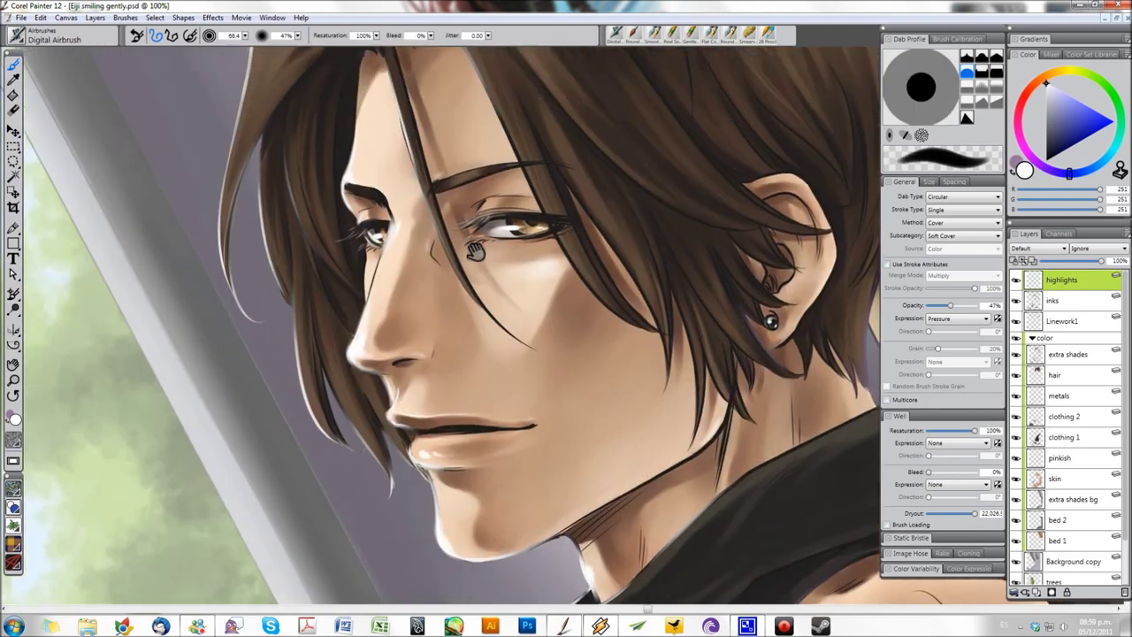
# - Airbrush a soft light glow along the zipper and the collar edge
pyautogui.press('[')
pyautogui.press('[')
pyautogui.press('[')
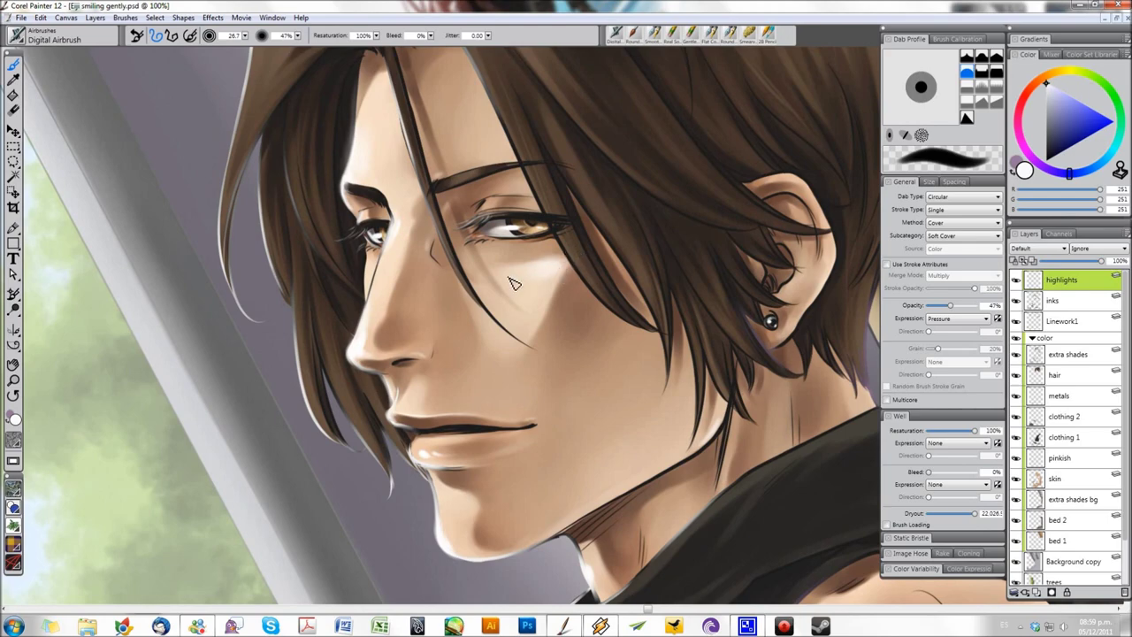
pyautogui.scroll(-2, 360, 370)
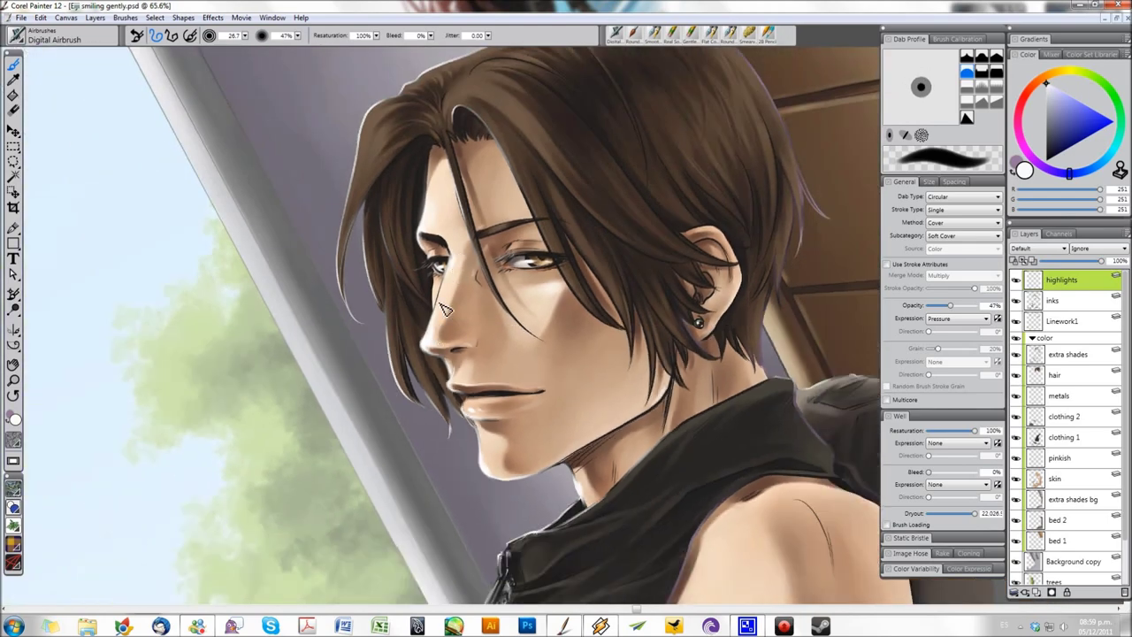
pyautogui.press('[')
pyautogui.press('[')
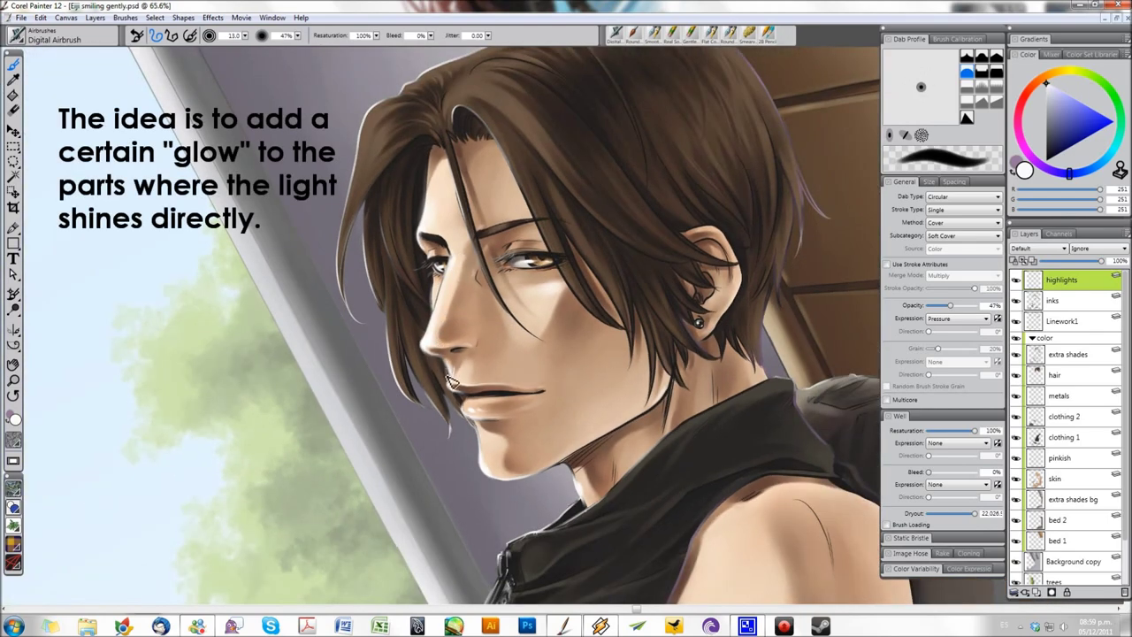
pyautogui.press(']')
pyautogui.press(']')
pyautogui.press(']')
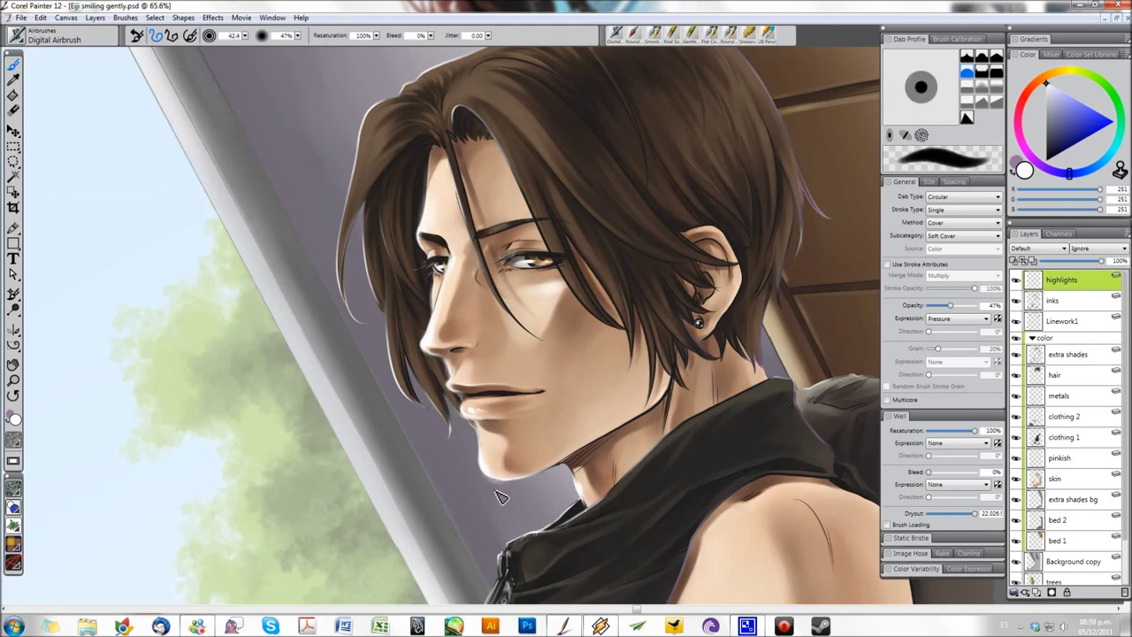
pyautogui.press('[')
pyautogui.press('[')
pyautogui.press('[')
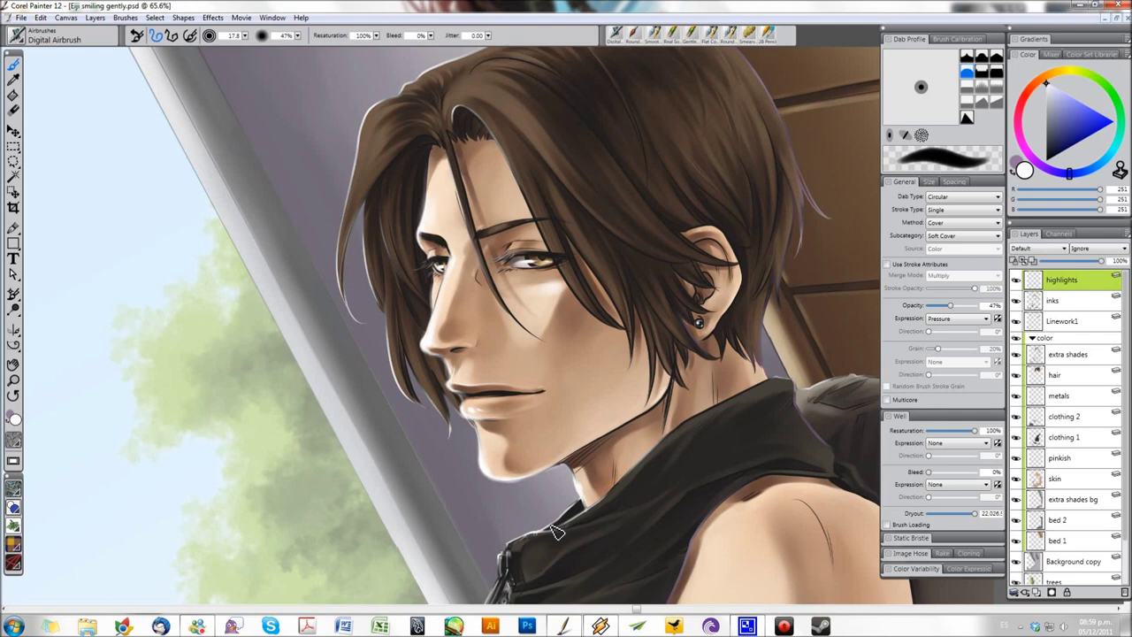
pyautogui.press('[')
pyautogui.press('[')
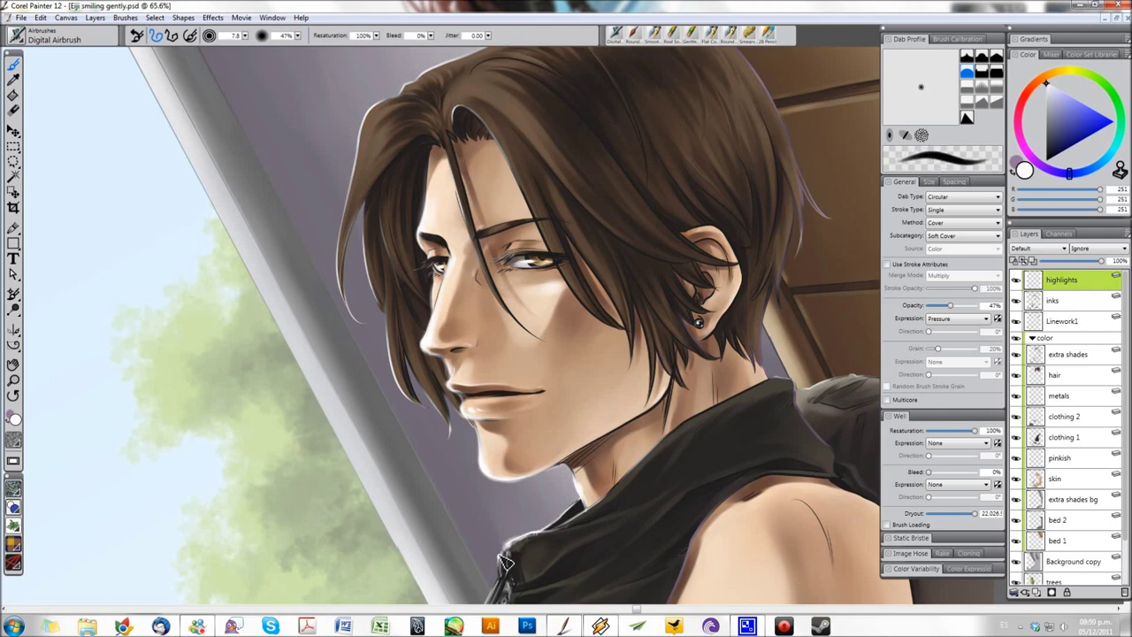
pyautogui.scroll(-2, 522, 535)
pyautogui.press(']')
pyautogui.press(']')
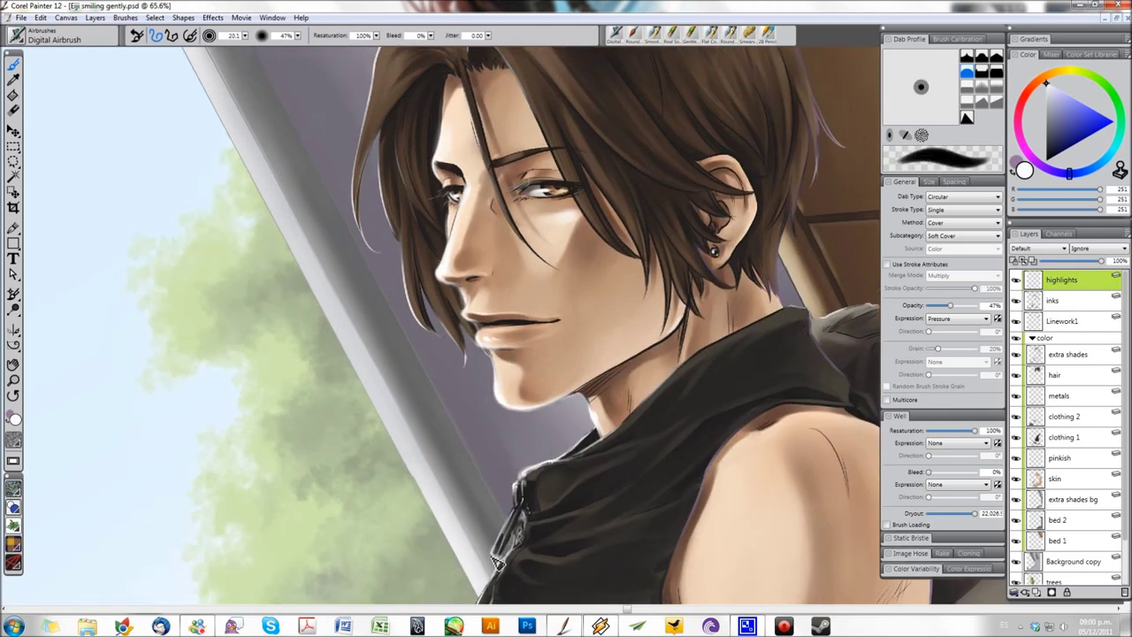
pyautogui.moveTo(517, 495); pyautogui.dragTo(499, 575)
pyautogui.moveTo(535, 478); pyautogui.dragTo(594, 436)
# - Airbrush glow along the hair's top and left edges, then return to Round Camelhair
pyautogui.scroll(5, 456, 295)
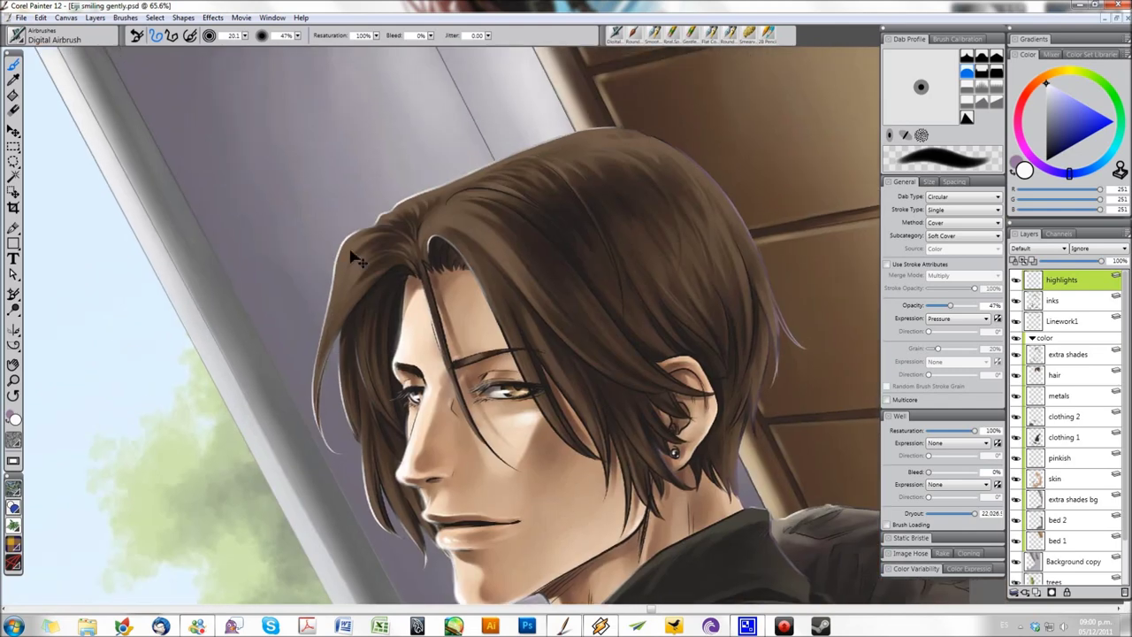
pyautogui.press(']')
pyautogui.press(']')
pyautogui.moveTo(318, 380); pyautogui.dragTo(477, 178)
pyautogui.moveTo(530, 146); pyautogui.dragTo(399, 214)
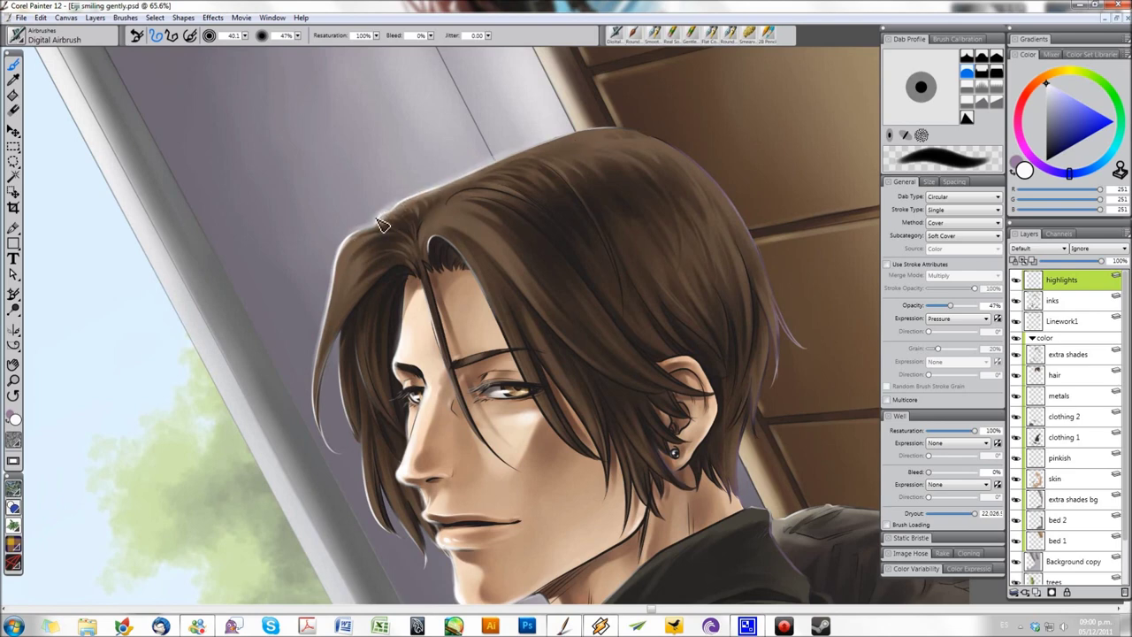
pyautogui.moveTo(320, 398); pyautogui.dragTo(324, 363)
pyautogui.moveTo(354, 262); pyautogui.dragTo(382, 230)
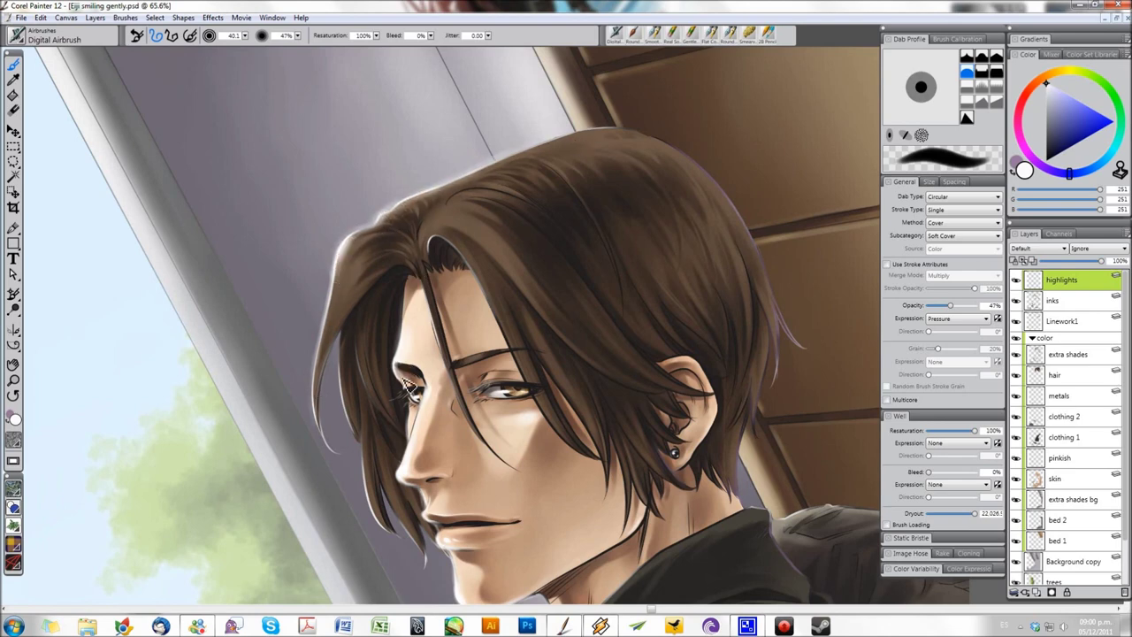
pyautogui.press('/')
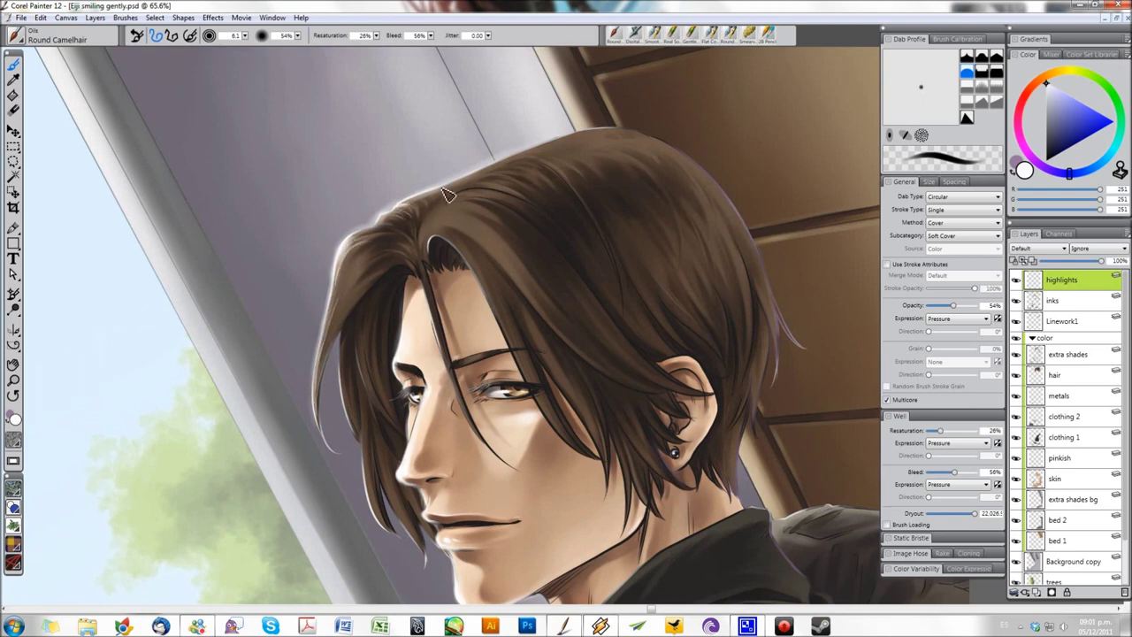
# - Paint thin white highlights on the hair strands beside the face and toward the eye
pyautogui.press(']')
pyautogui.press(']')
pyautogui.press(']')
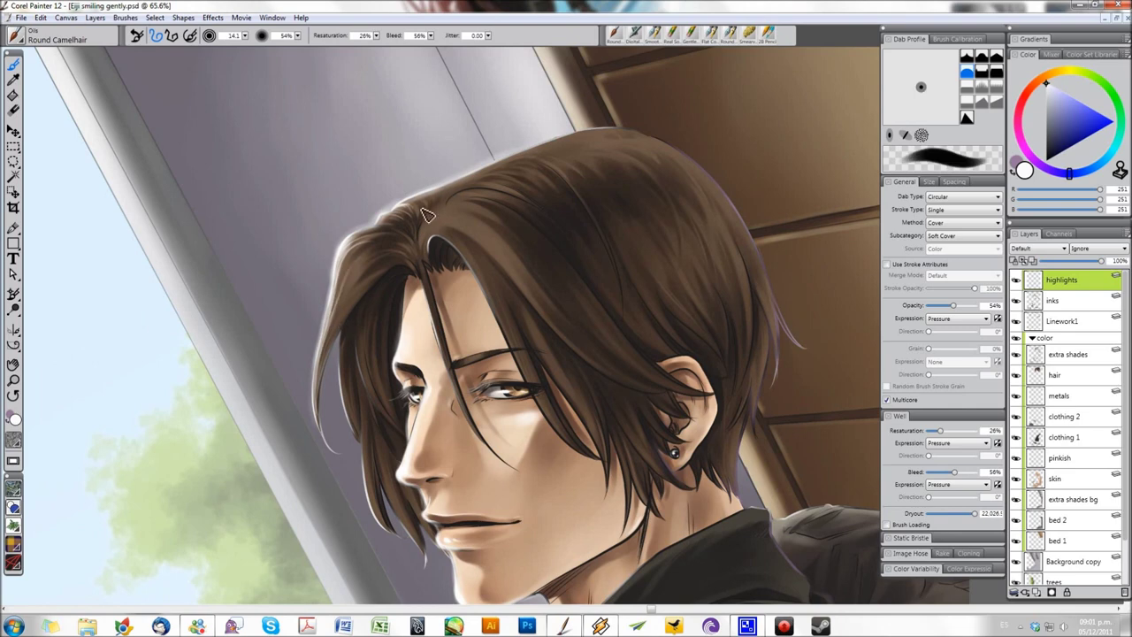
pyautogui.press('[')
pyautogui.press('[')
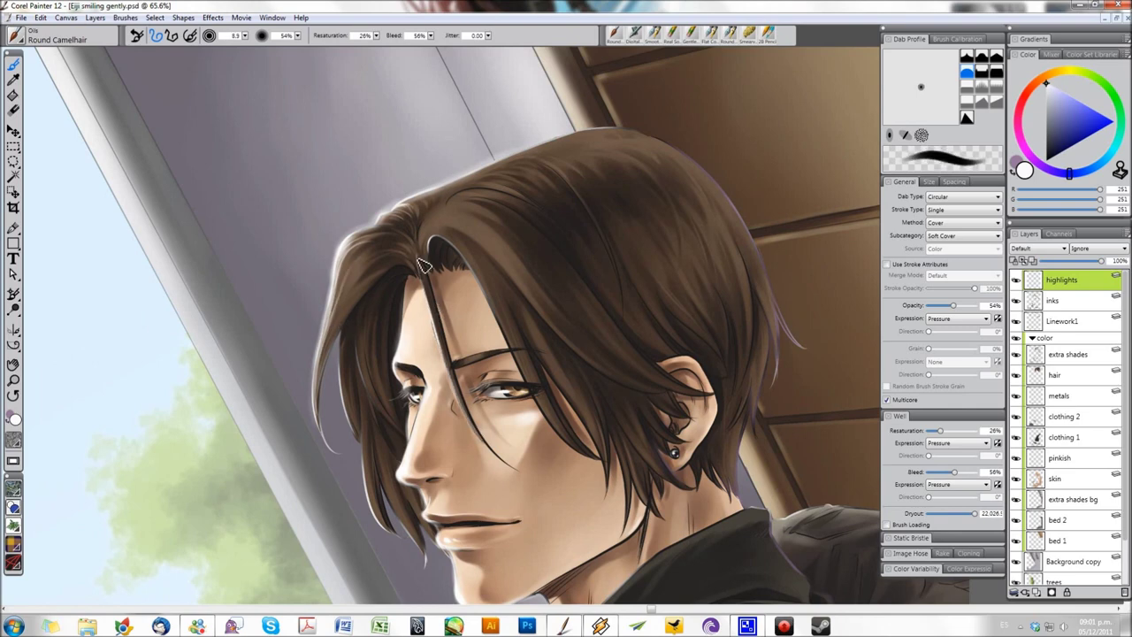
pyautogui.moveTo(373, 385); pyautogui.dragTo(362, 490)
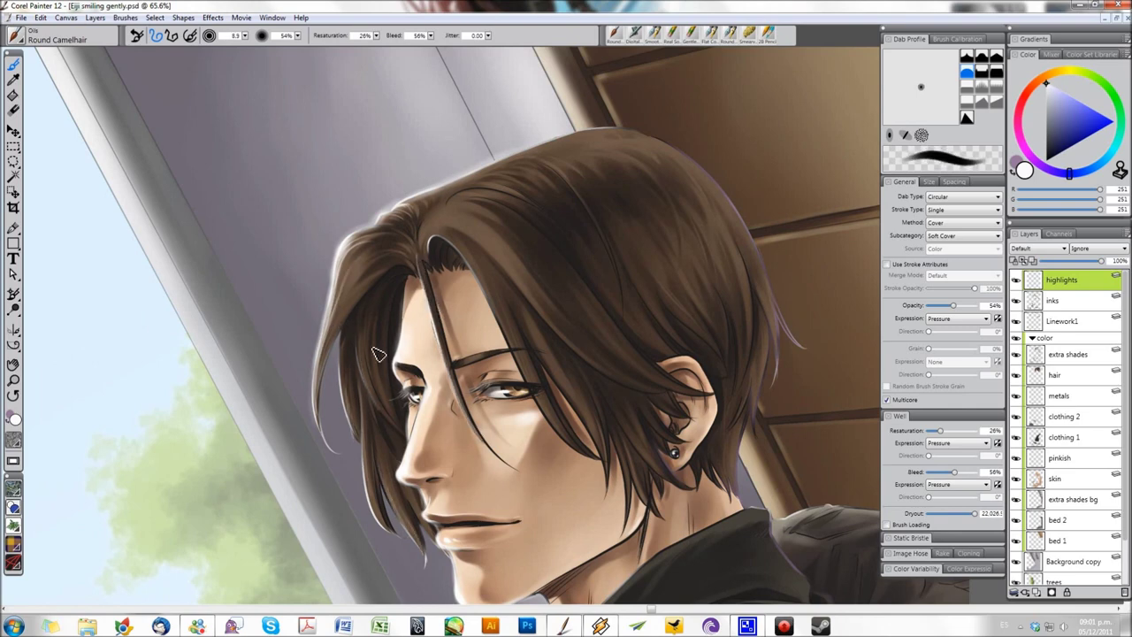
pyautogui.press('[')
pyautogui.moveTo(326, 311); pyautogui.dragTo(298, 425)
pyautogui.moveTo(360, 451); pyautogui.dragTo(373, 527)
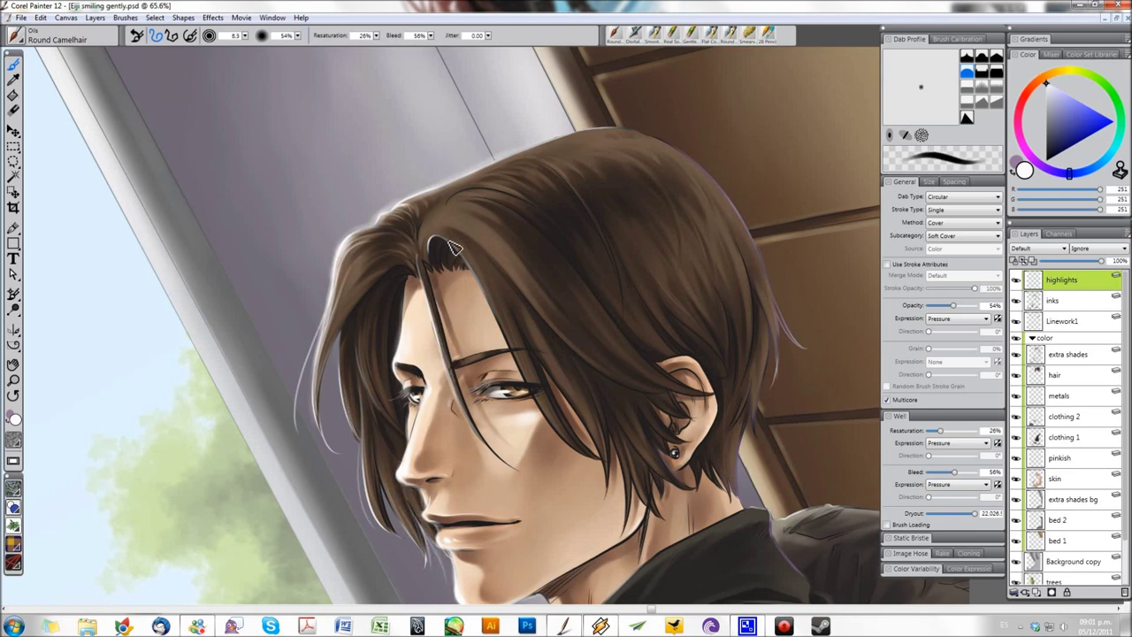
pyautogui.press('[')
pyautogui.moveTo(474, 267); pyautogui.dragTo(565, 433)
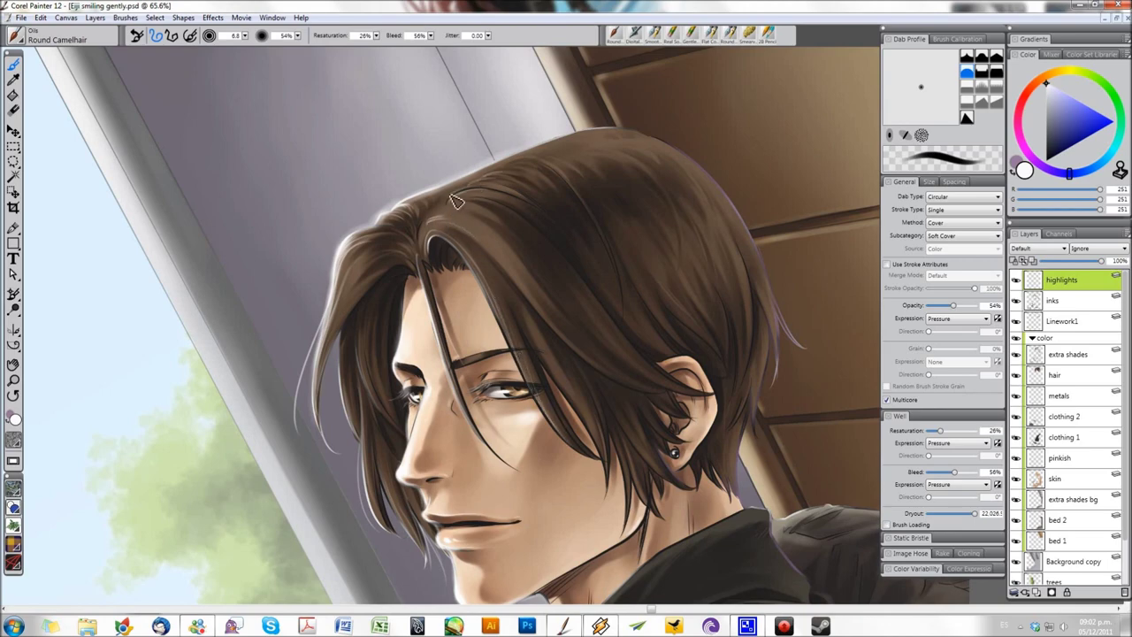
pyautogui.scroll(-5, 442, 265)
# - With the Digital Airbrush, softly highlight the fingernail and lower finger
pyautogui.scroll(-2, 447, 310)
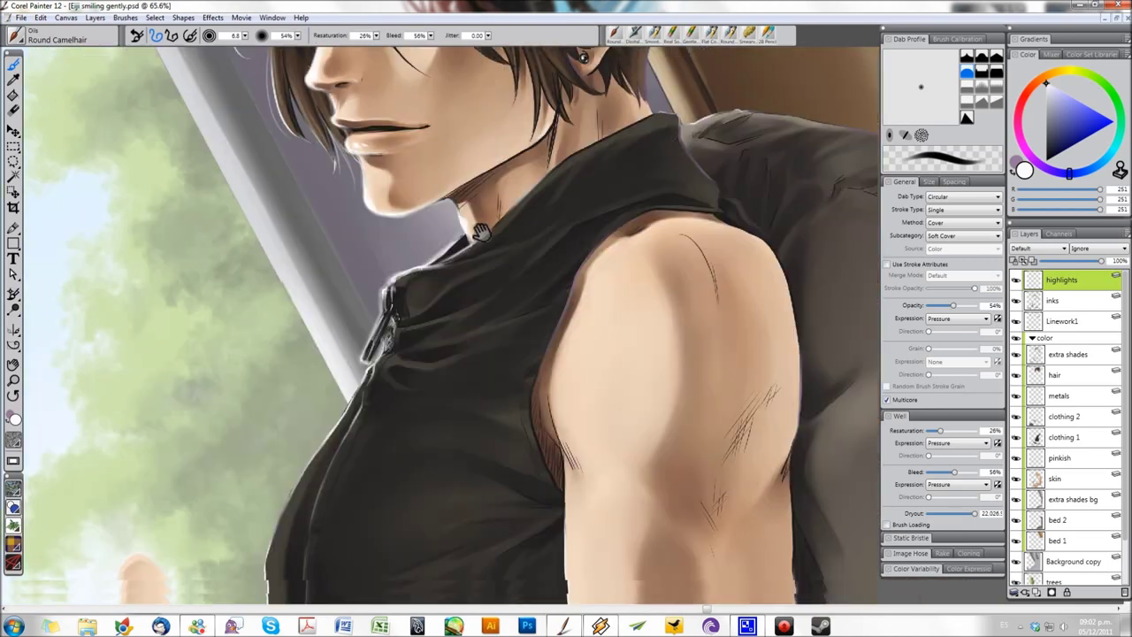
pyautogui.click(635, 35)
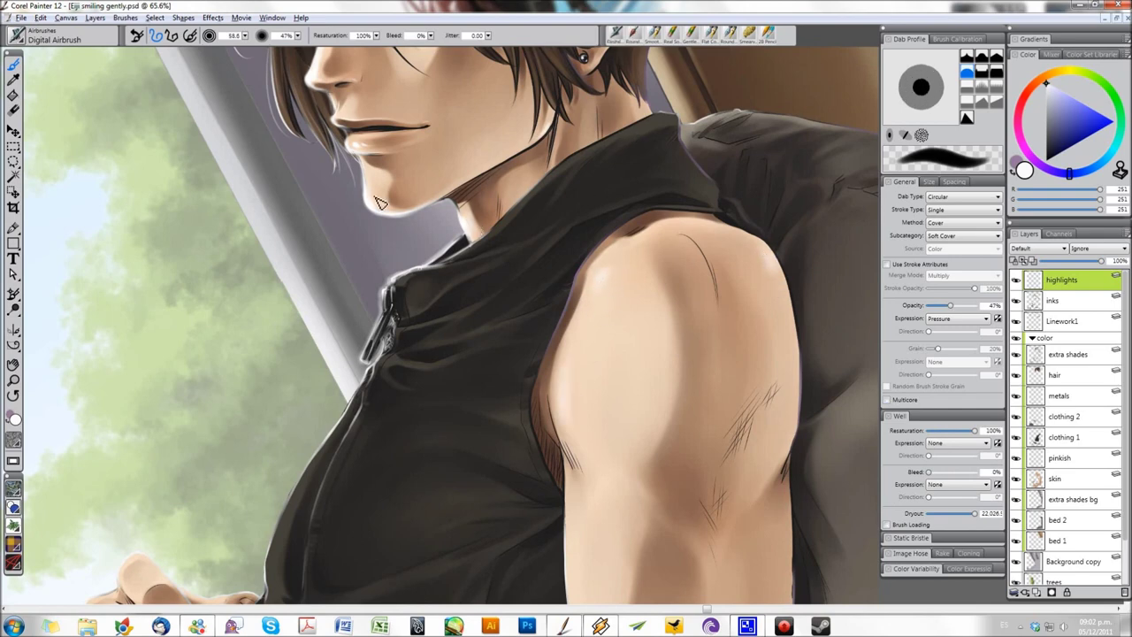
pyautogui.moveTo(387, 403); pyautogui.dragTo(461, 200)
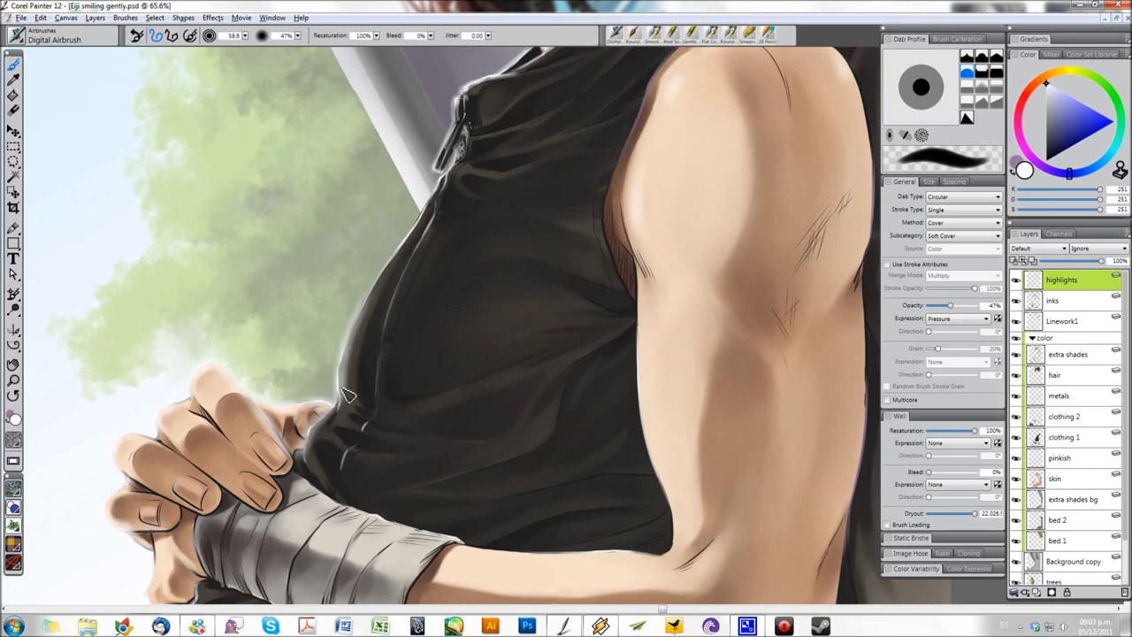
pyautogui.press('[')
pyautogui.press('[')
pyautogui.press('[')
pyautogui.moveTo(266, 462); pyautogui.dragTo(256, 452)
pyautogui.moveTo(163, 528); pyautogui.dragTo(185, 517)
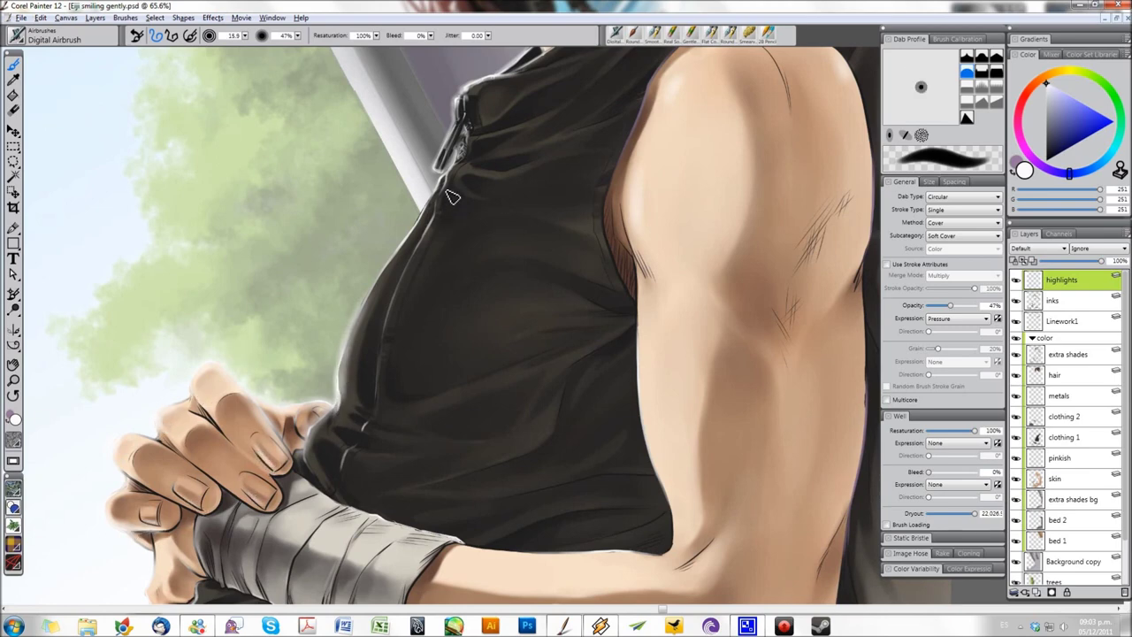
pyautogui.press(']')
pyautogui.press(']')
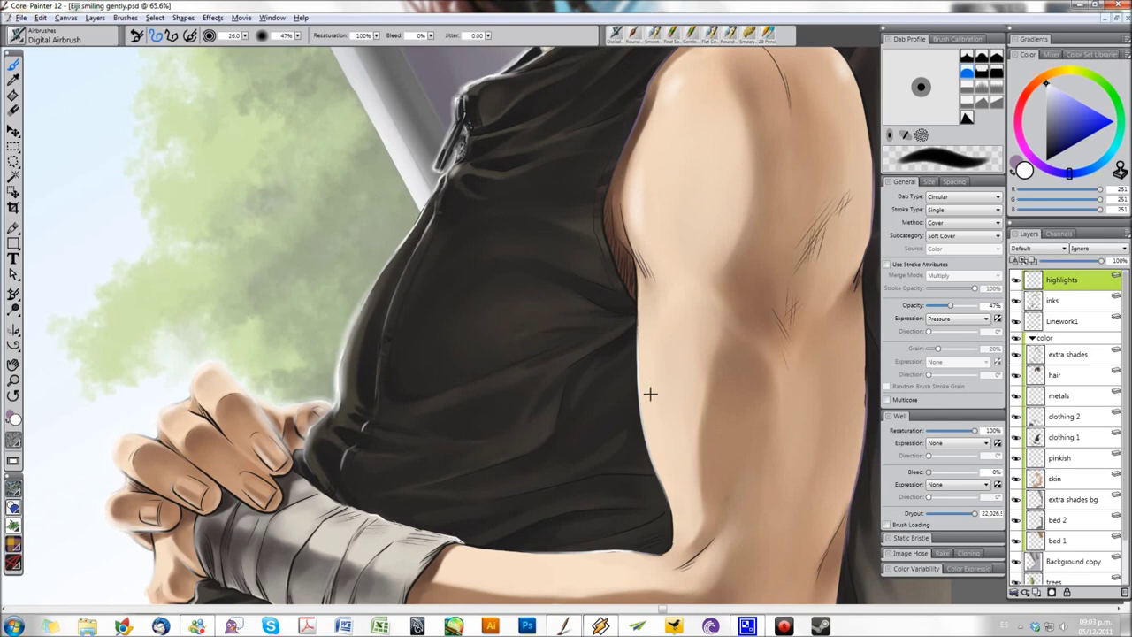
pyautogui.press(']')
pyautogui.press(']')
pyautogui.press(']')
pyautogui.scroll(-3, 670, 455)
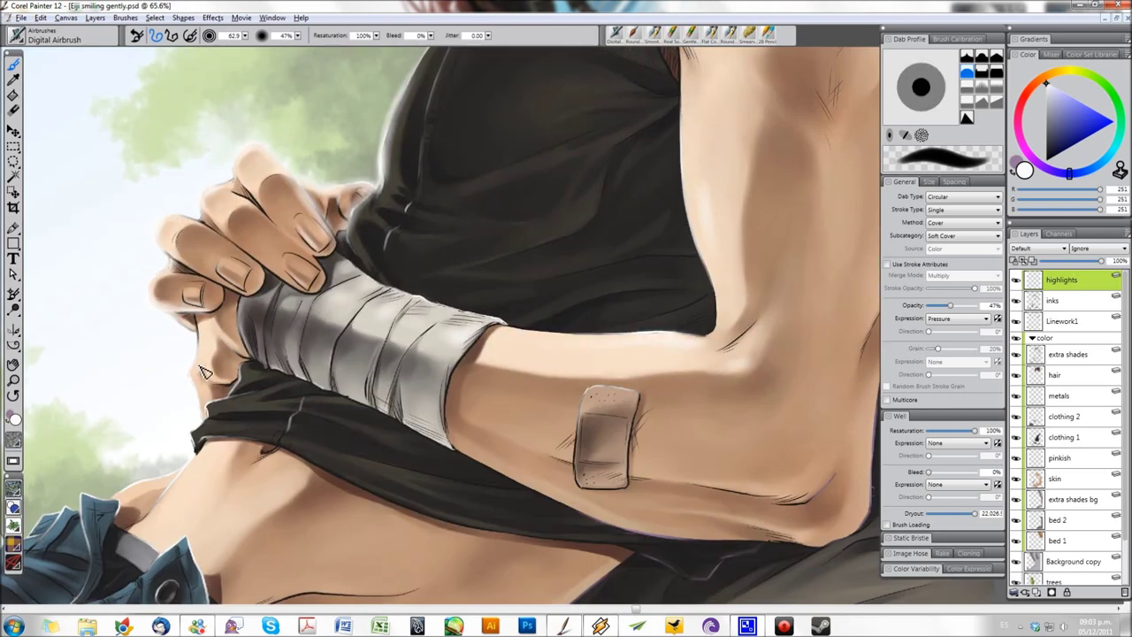
pyautogui.press('[')
pyautogui.press('[')
pyautogui.press('[')
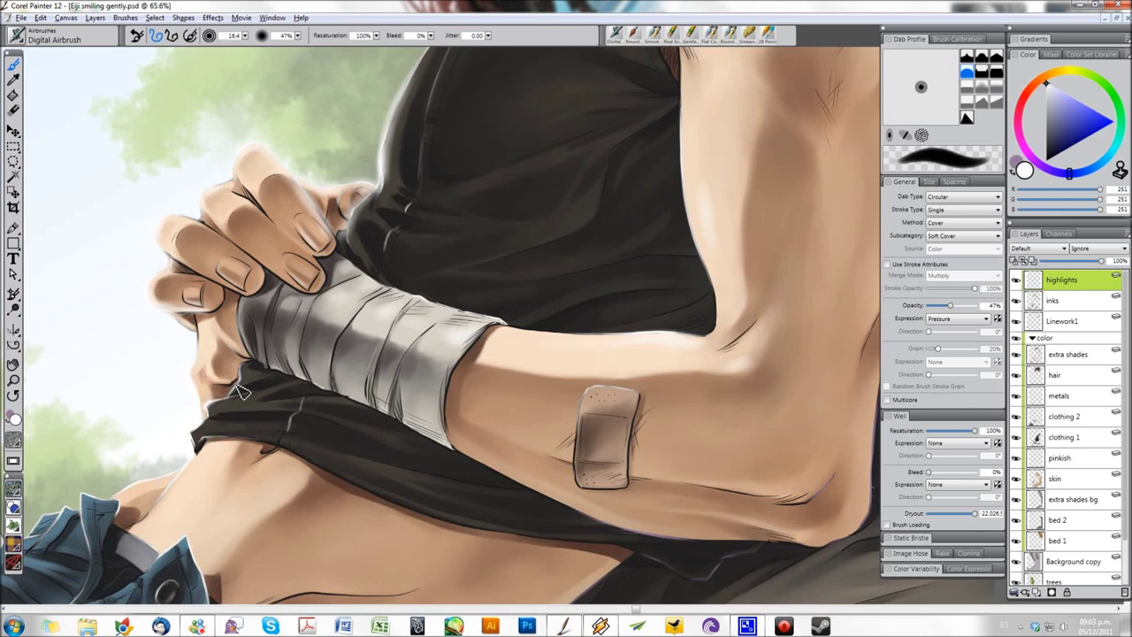
# - Bring the abdomen and jeans into view and adjust the airbrush size
pyautogui.moveTo(196, 446); pyautogui.dragTo(318, 318)
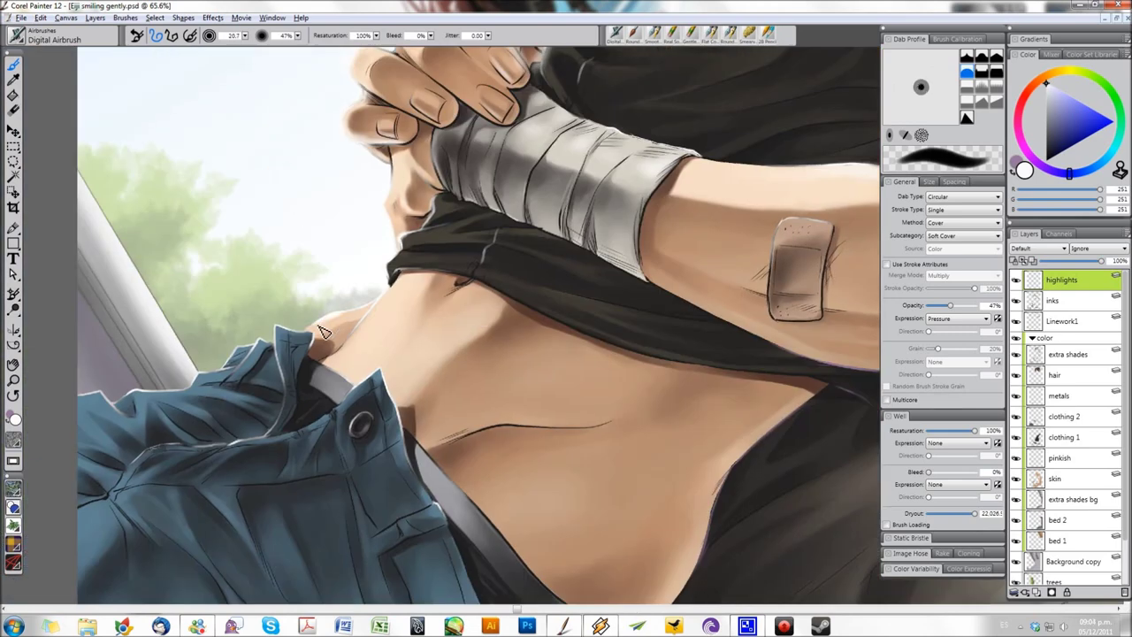
pyautogui.press(']')
pyautogui.press(']')
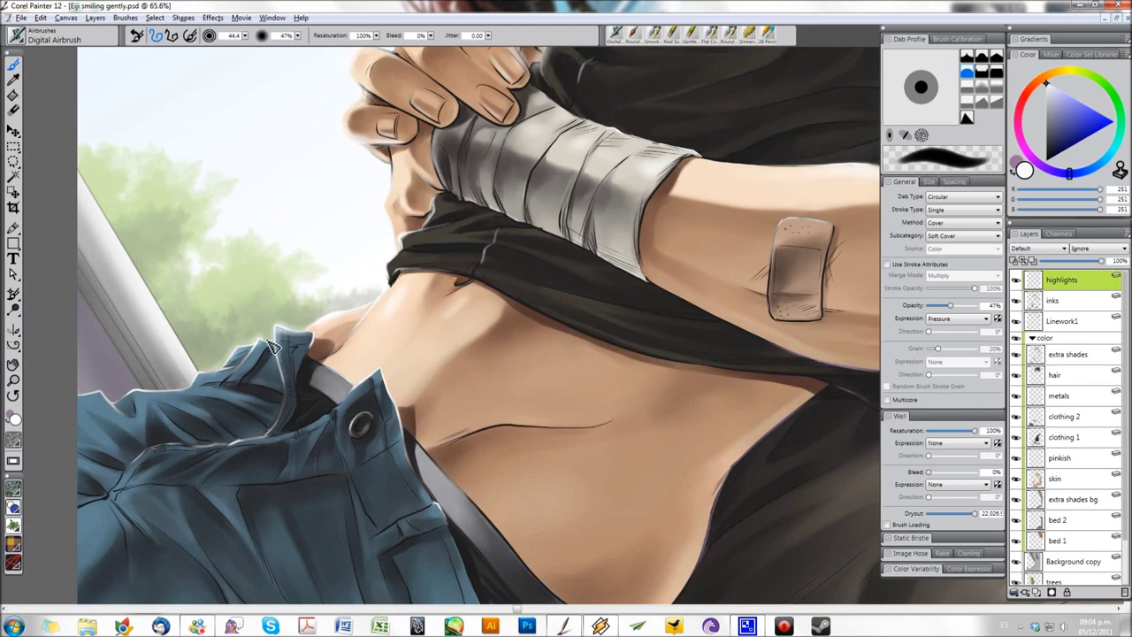
pyautogui.press('[')
pyautogui.press('[')
pyautogui.press('[')
pyautogui.press(']')
pyautogui.press(']')
pyautogui.press(']')
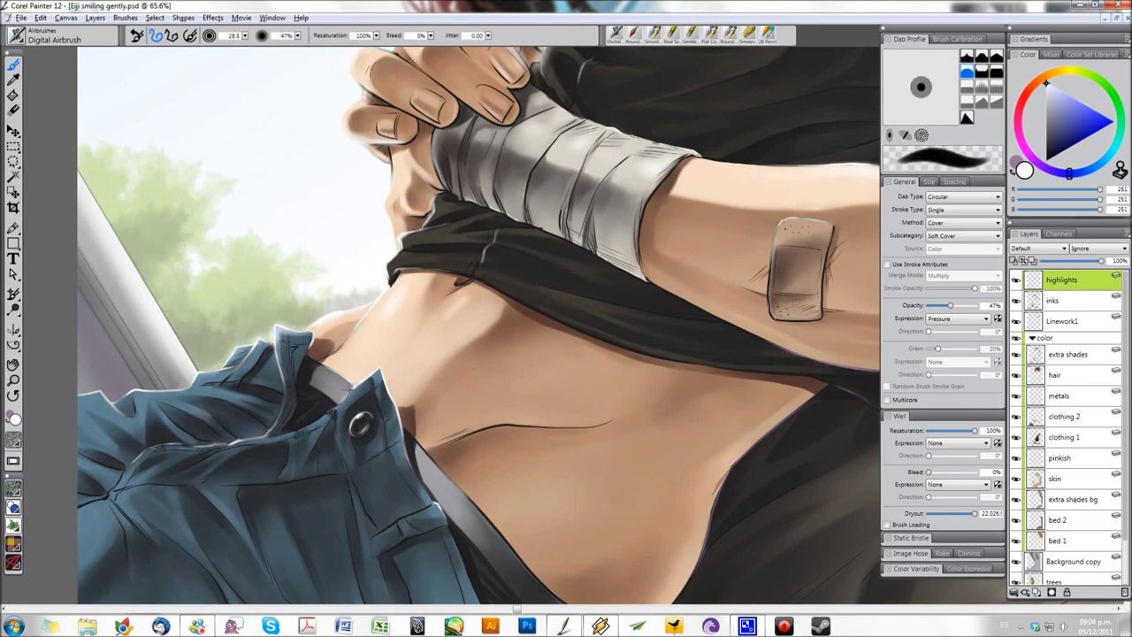
pyautogui.scroll(10, 560, 343)
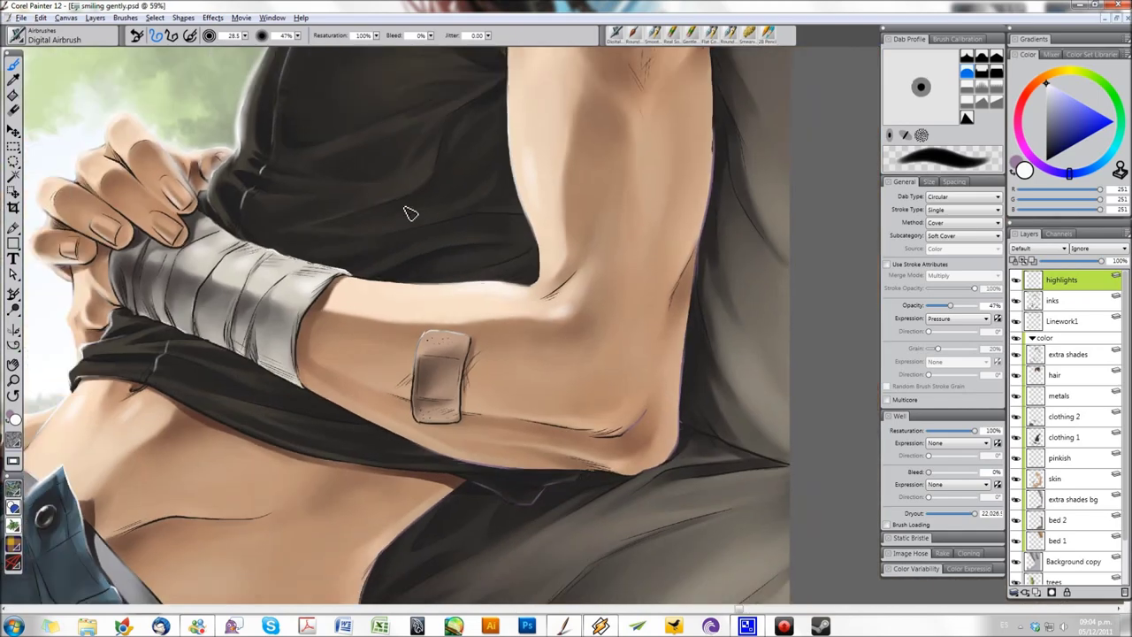
pyautogui.press(']')
pyautogui.press(']')
pyautogui.press(']')
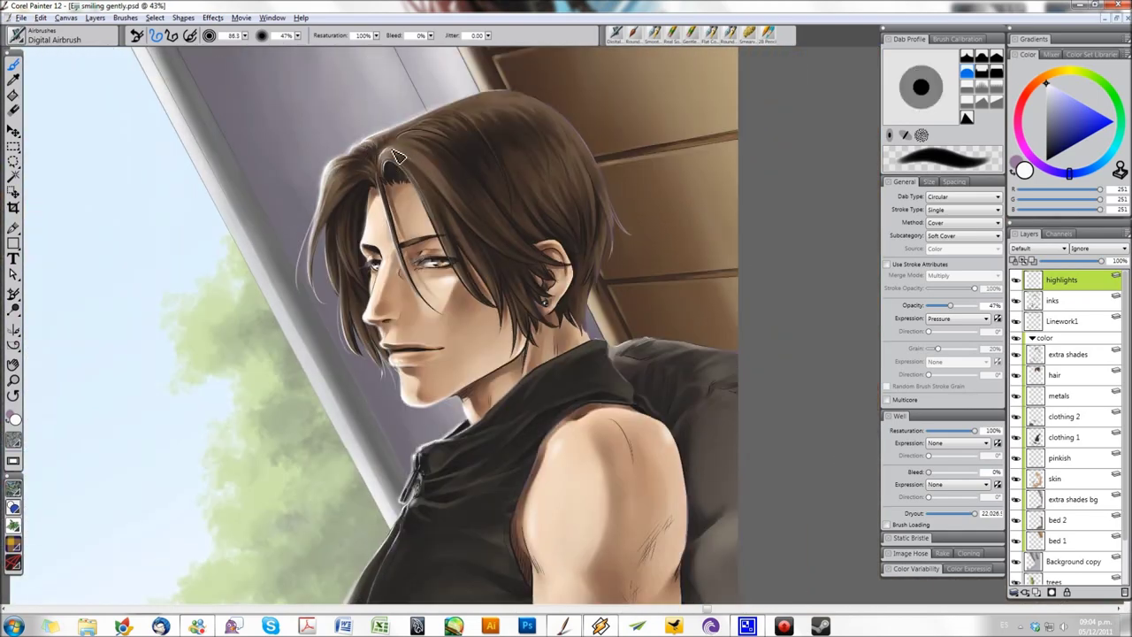
pyautogui.press('[')
pyautogui.press('[')
pyautogui.press('[')
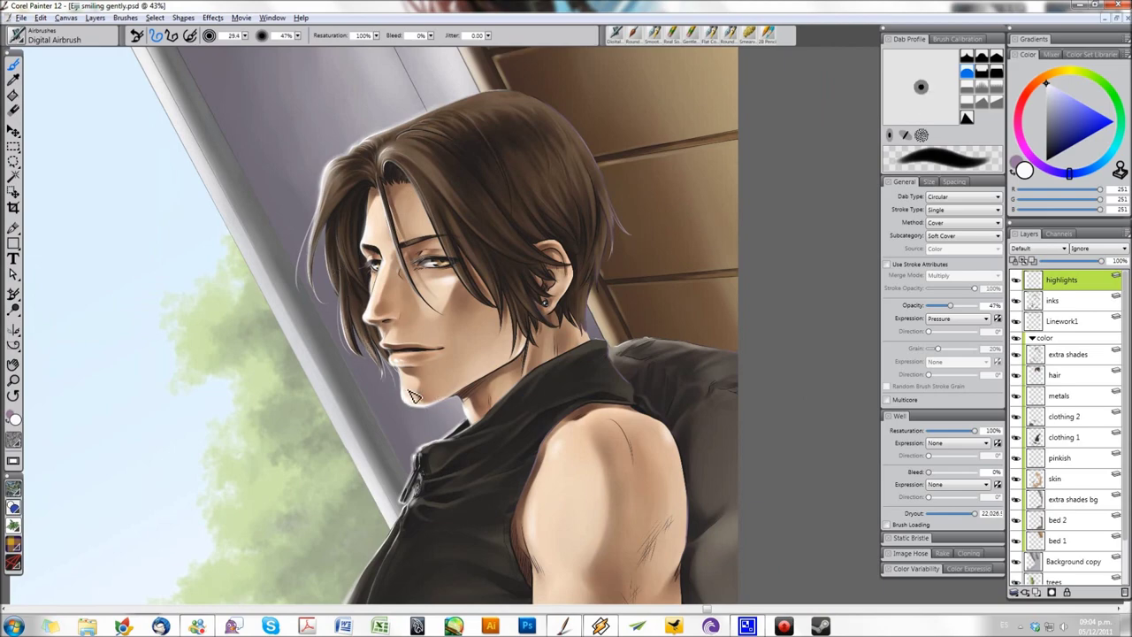
pyautogui.press(']')
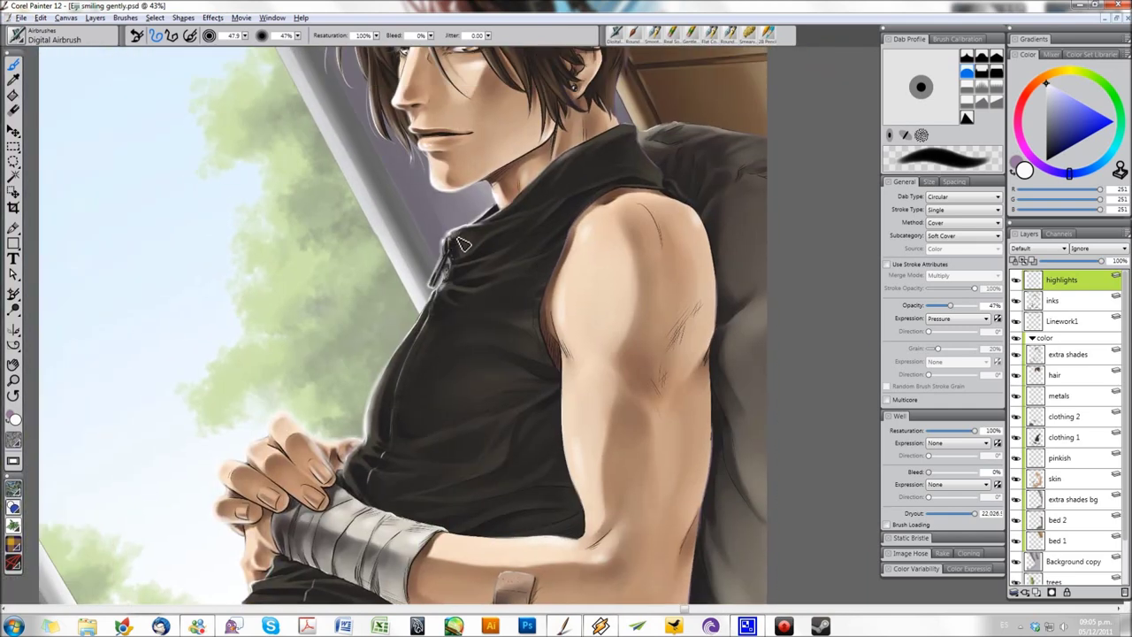
pyautogui.scroll(-3, 527, 202)
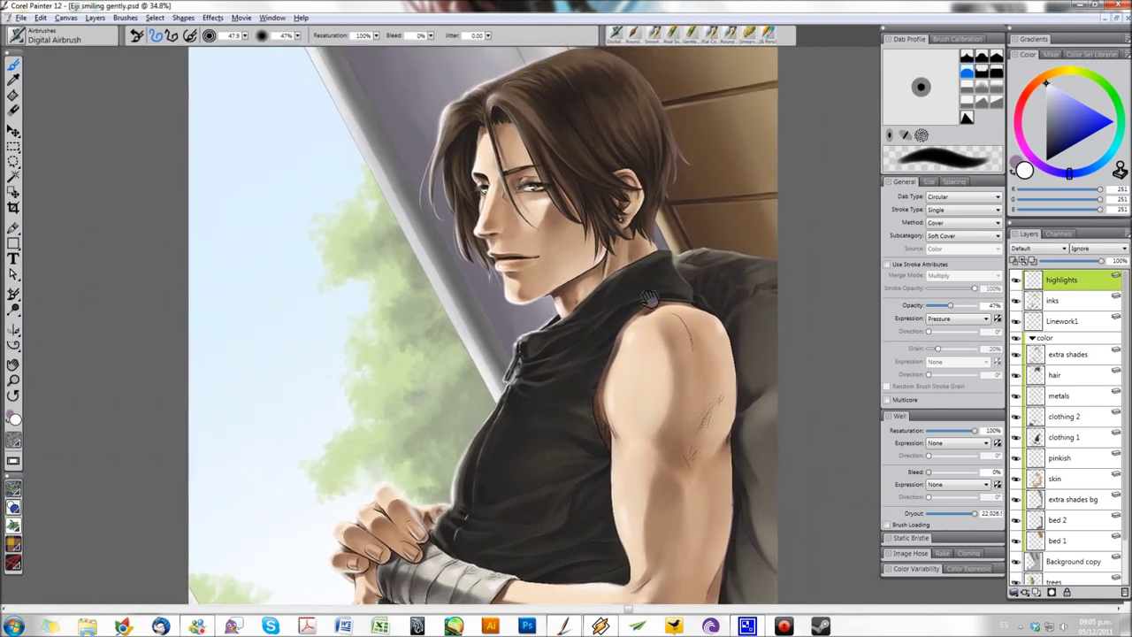
# - Hide and show the highlights layer to compare it against the painting
pyautogui.click(1016, 279)
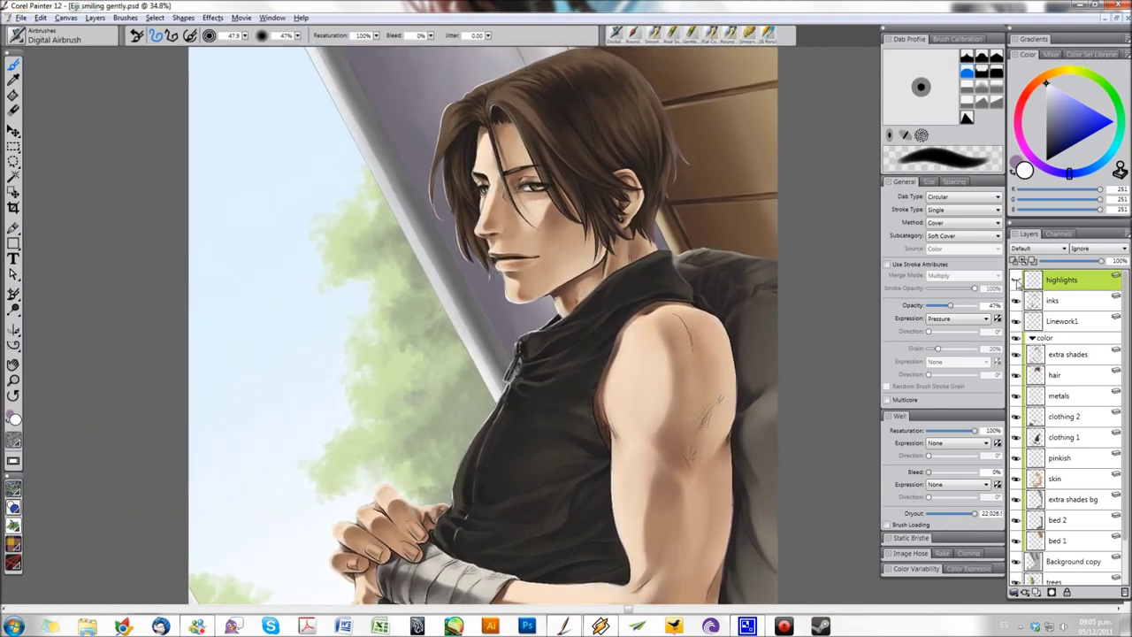
pyautogui.click(1016, 280)
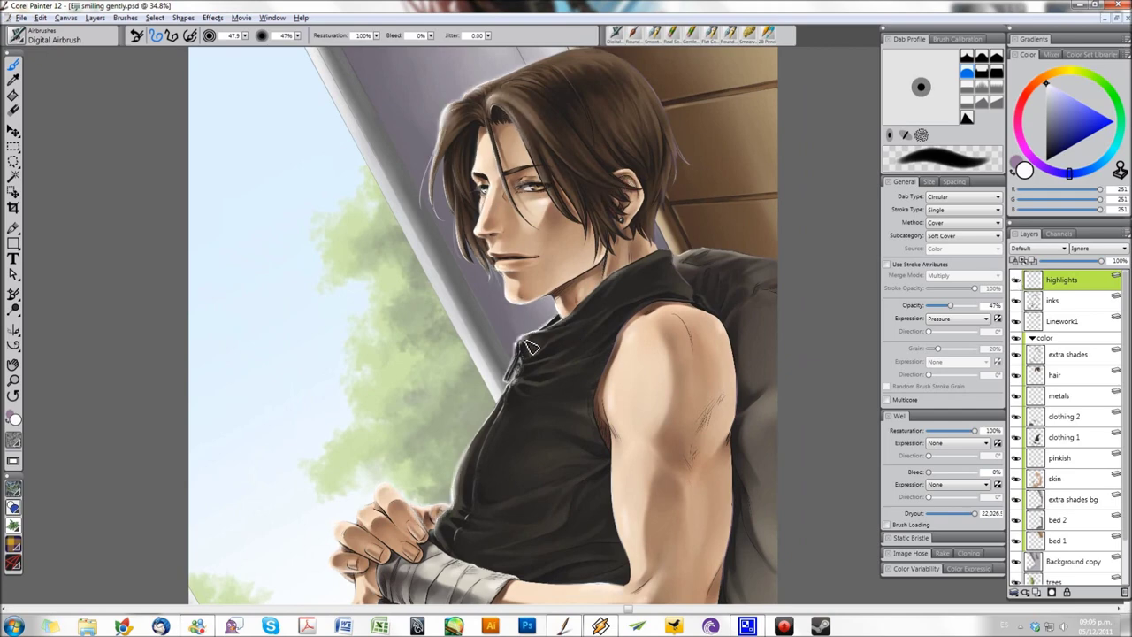
pyautogui.scroll(-3, 458, 493)
pyautogui.scroll(-3, 644, 363)
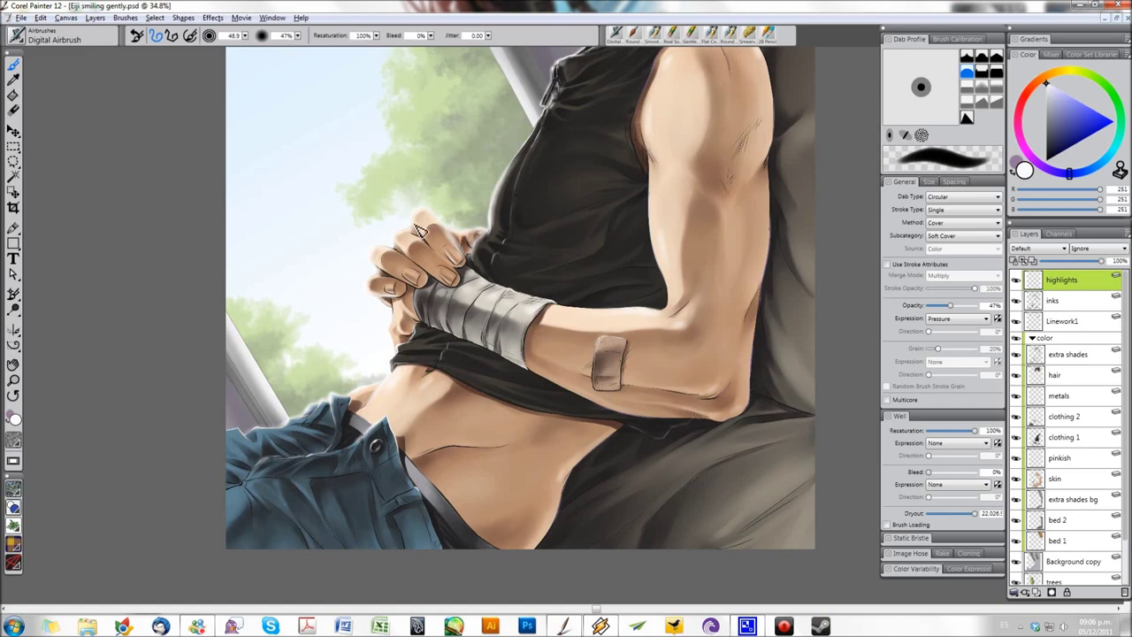
# - Sample a muted skin-shadow colour from the face area
pyautogui.moveTo(655, 296); pyautogui.dragTo(469, 491)
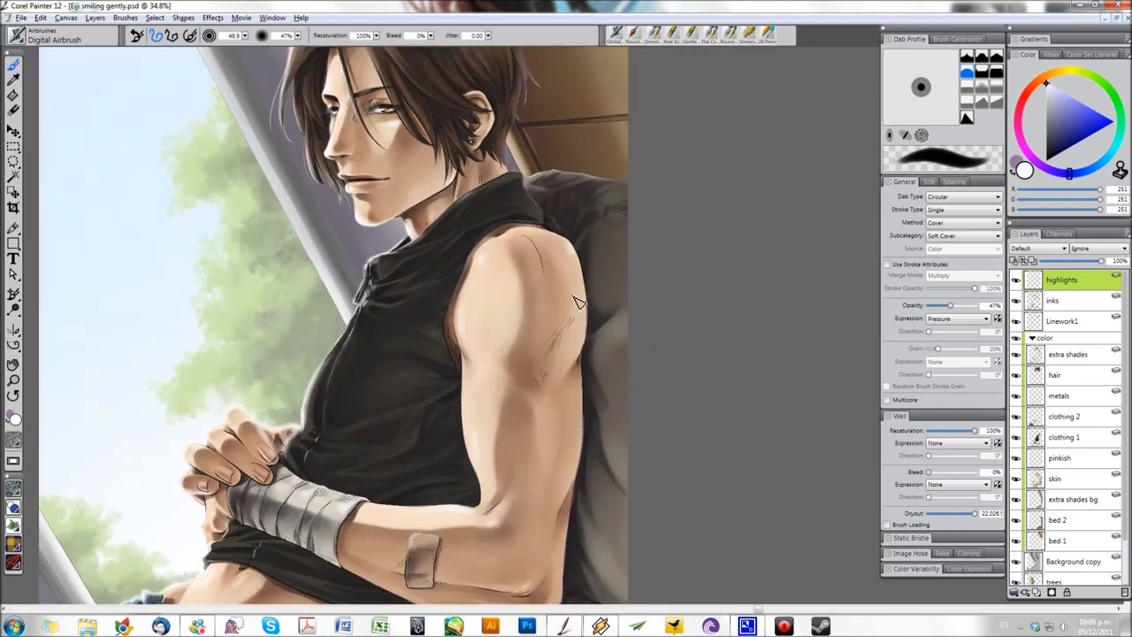
pyautogui.keyDown('alt'); pyautogui.click(511, 166); pyautogui.keyUp('alt')
pyautogui.scroll(2, 548, 228)
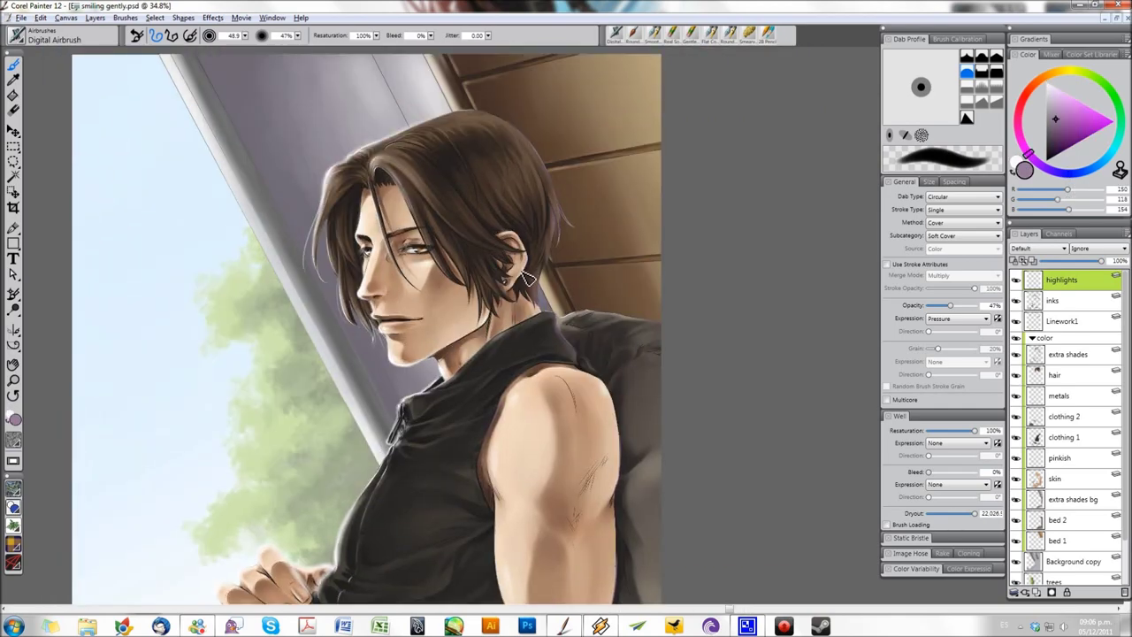
pyautogui.scroll(-5, 583, 283)
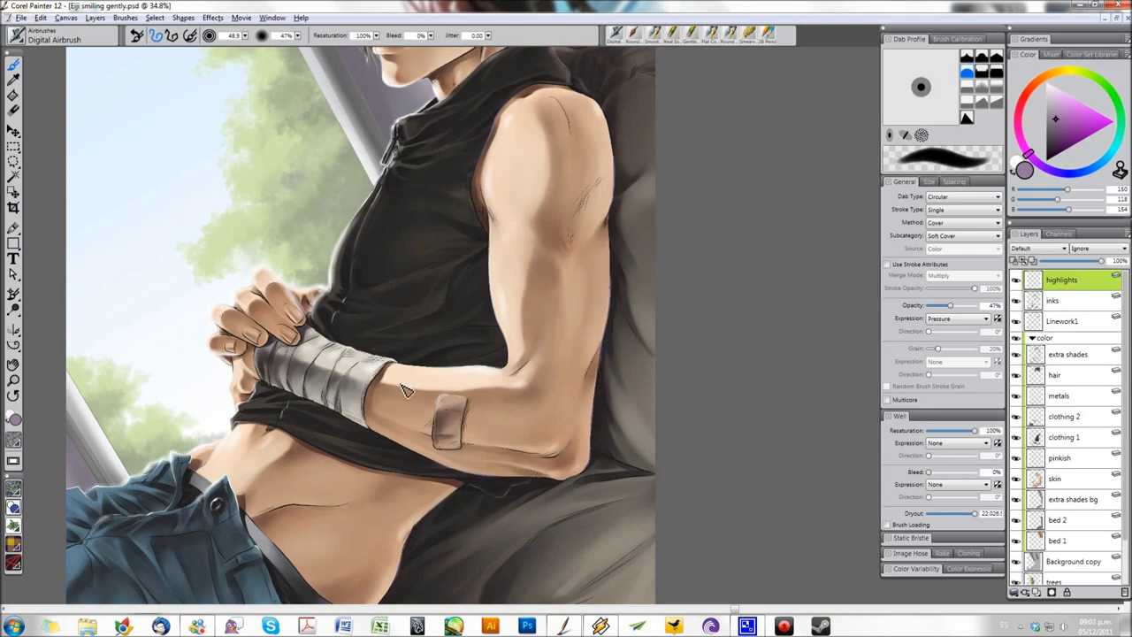
pyautogui.scroll(3, 424, 398)
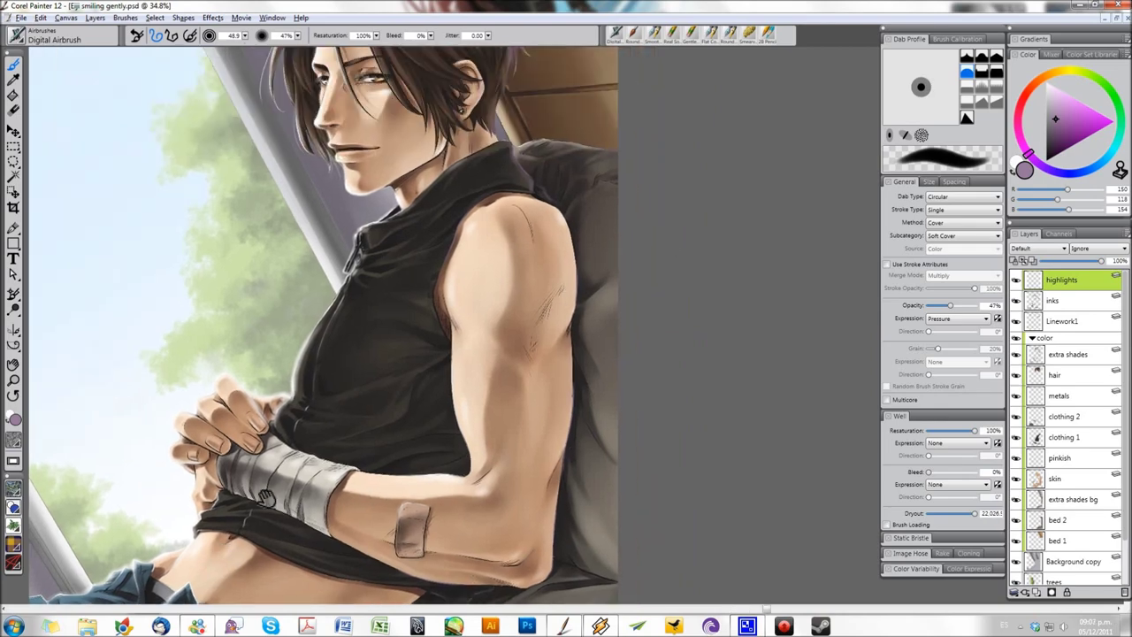
pyautogui.scroll(2, 358, 320)
pyautogui.scroll(2, 360, 320)
pyautogui.scroll(2, 481, 247)
pyautogui.scroll(2, 542, 222)
pyautogui.scroll(3, 542, 222)
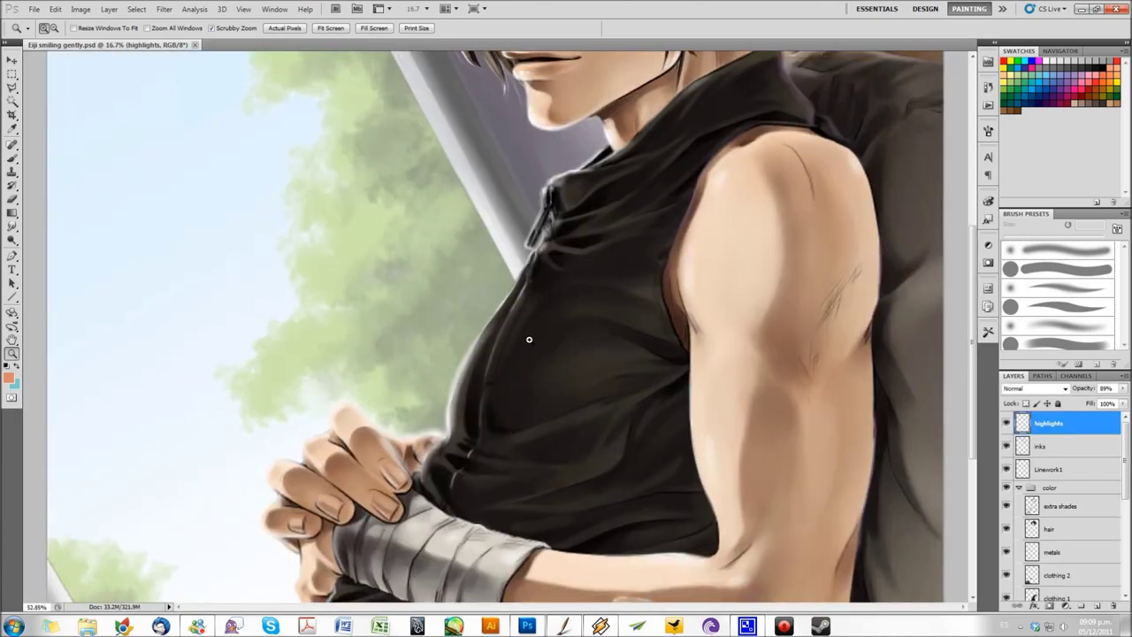
# - Apply a Curves adjustment to the skin layer, lowering shadows and lifting highlights
pyautogui.moveTo(503, 194); pyautogui.dragTo(649, 330)
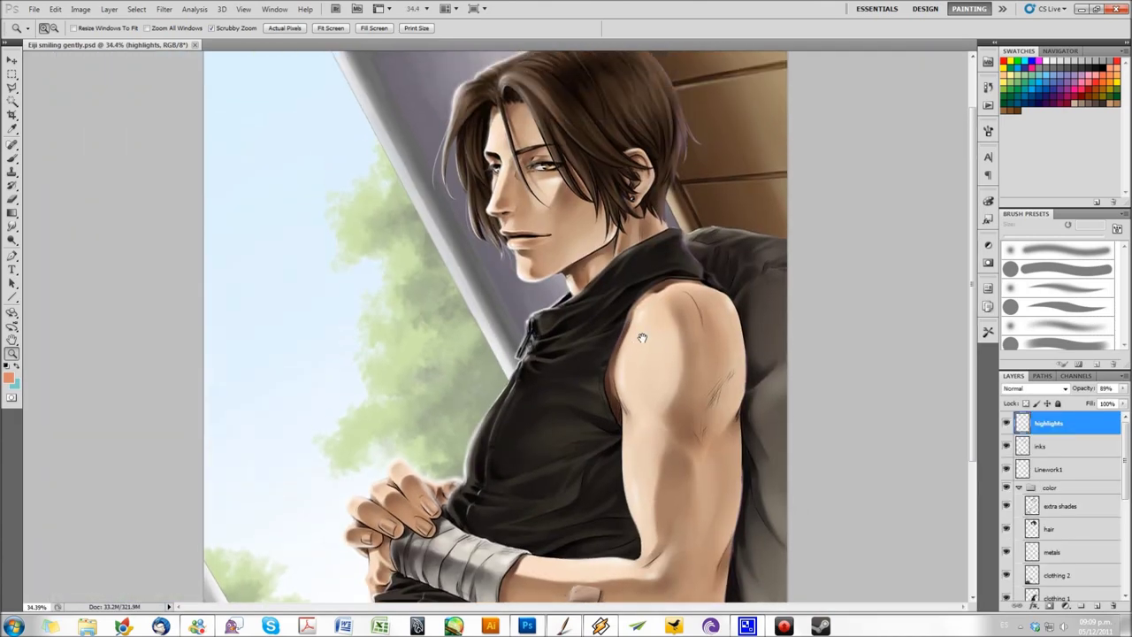
pyautogui.moveTo(1050, 364); pyautogui.dragTo(1051, 251)
pyautogui.click(1061, 528)
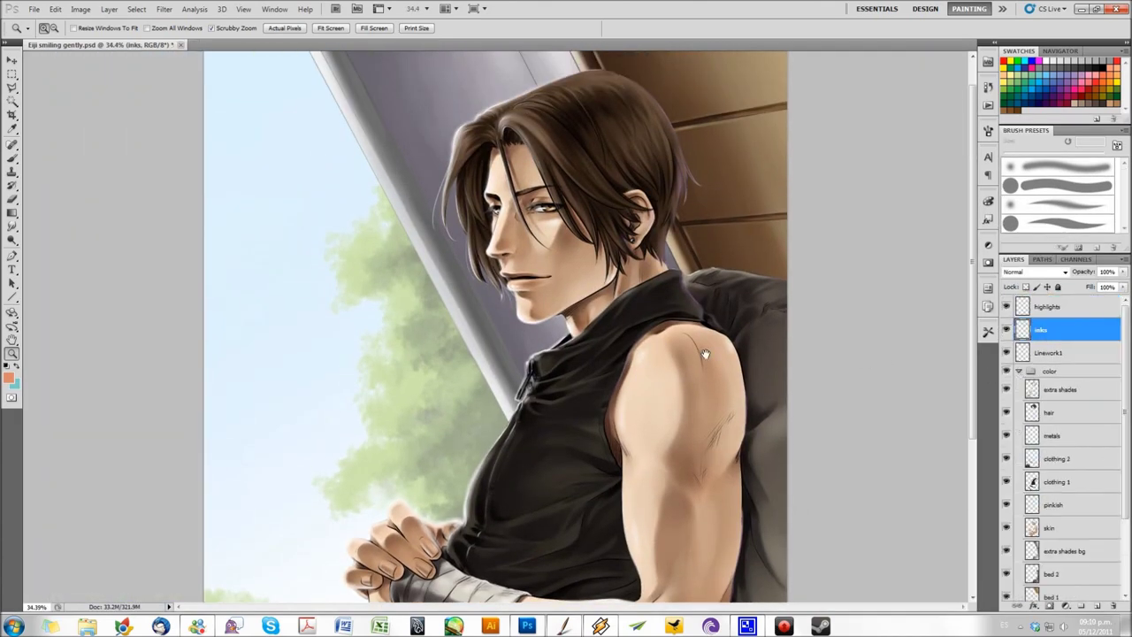
pyautogui.hotkey('ctrl', 'm')
pyautogui.moveTo(884, 273); pyautogui.dragTo(879, 288)
pyautogui.click(929, 226)
pyautogui.moveTo(929, 227); pyautogui.dragTo(945, 207)
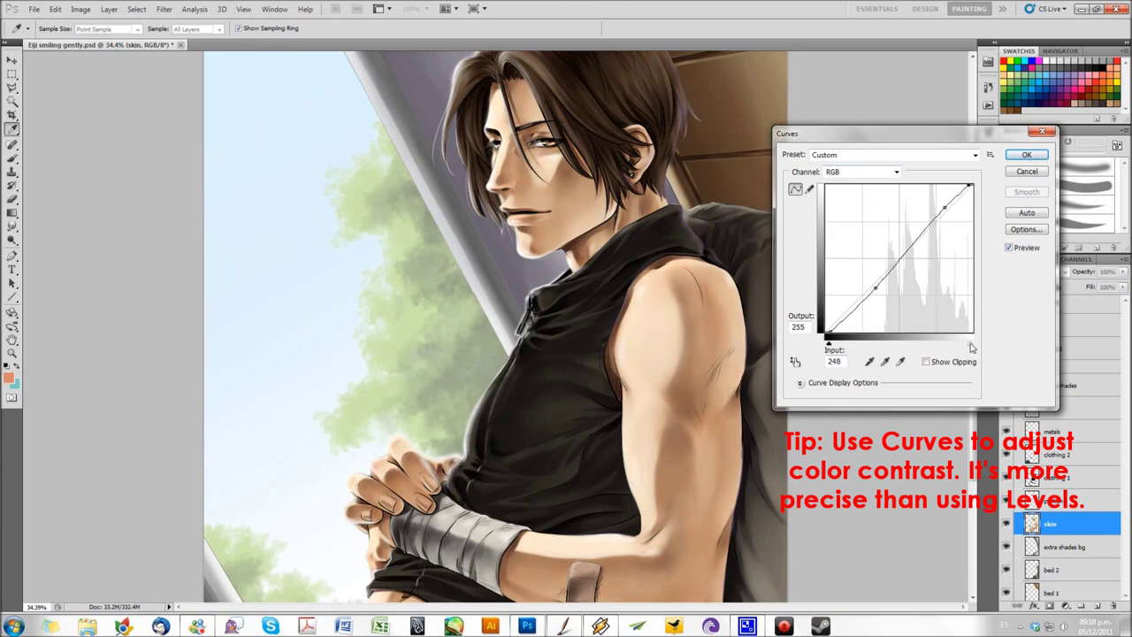
pyautogui.click(1025, 155)
# - Check the layer opacity control, then select the bed 1 layer
pyautogui.click(1122, 272)
pyautogui.click(1057, 478)
pyautogui.scroll(-5, 566, 354)
pyautogui.click(1065, 548)
pyautogui.click(1016, 591)
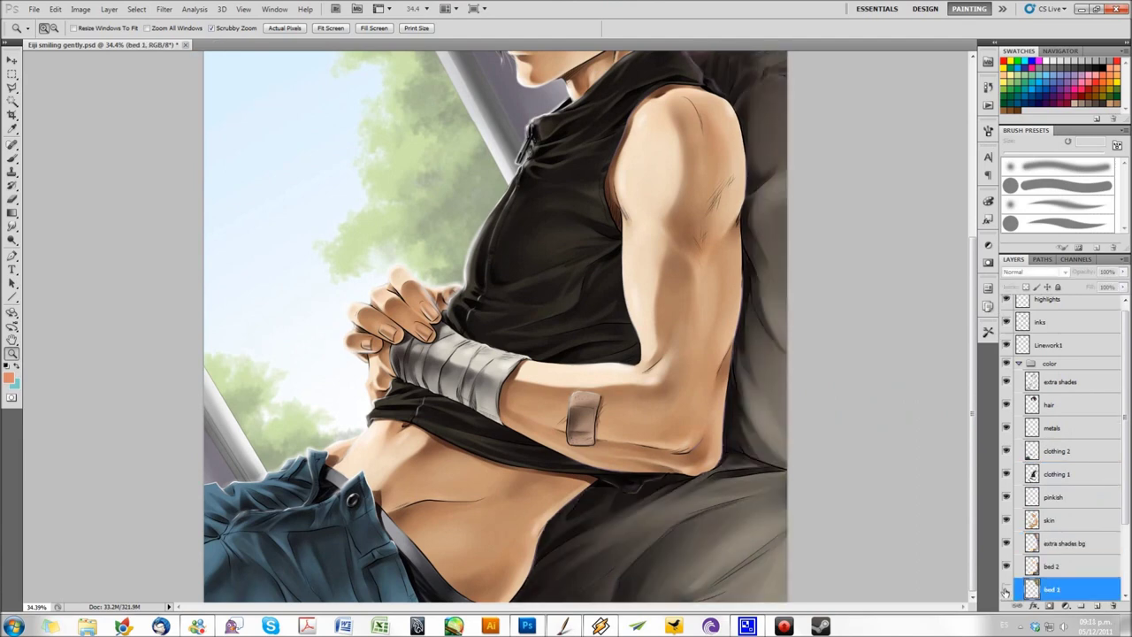
pyautogui.scroll(3, 495, 327)
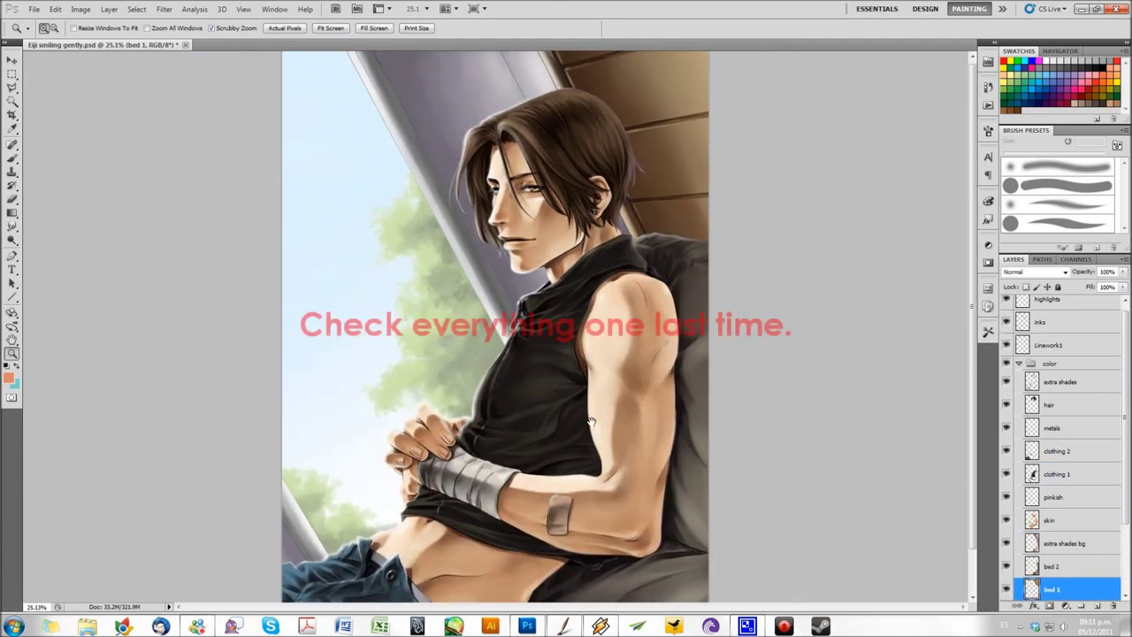
# - Collapse the color group and add a new layer named 'sunshine' above highlights
pyautogui.click(1069, 437)
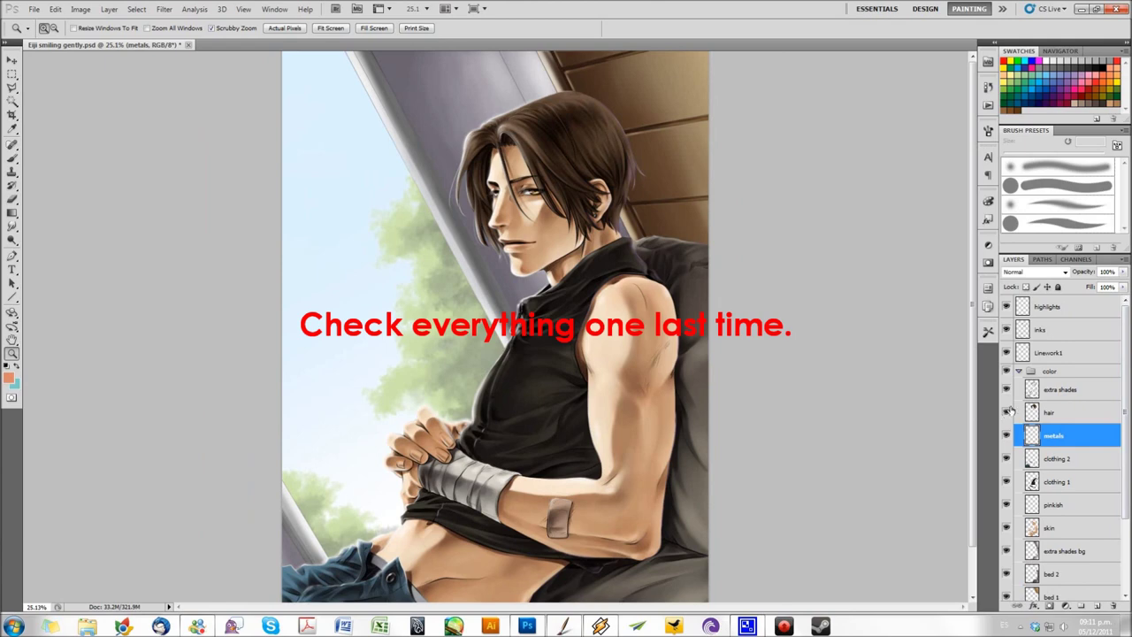
pyautogui.click(1059, 389)
pyautogui.click(1053, 352)
pyautogui.press('4')
pyautogui.press('7')
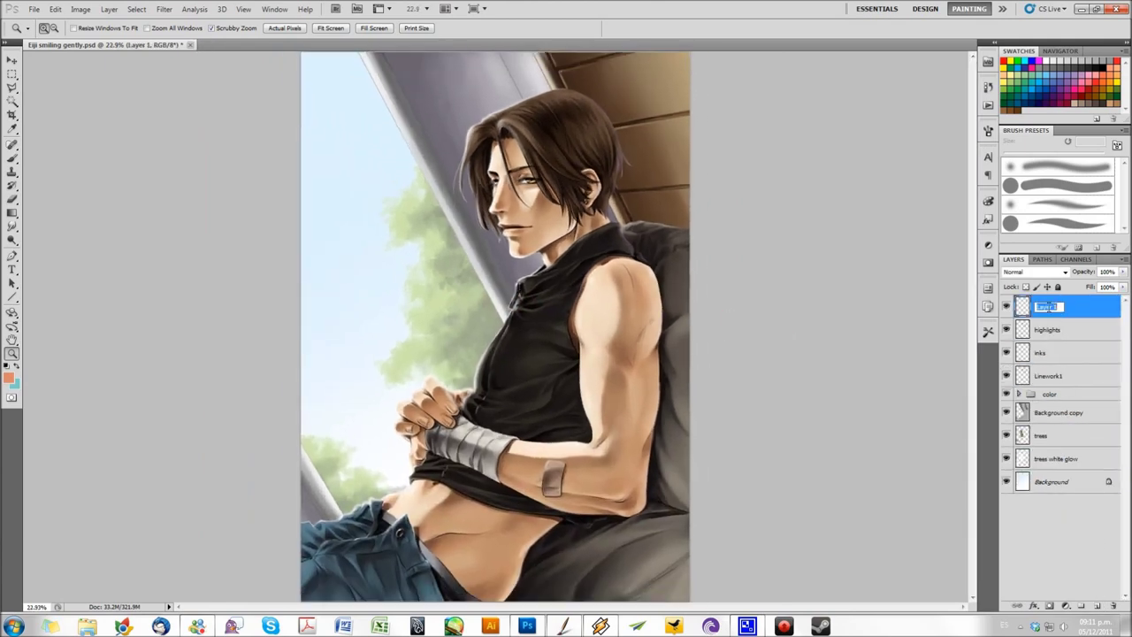
pyautogui.write('sunshine')
pyautogui.press('Return')
pyautogui.press('g')
# - Draw a light yellow gradient across the canvas from the upper left
pyautogui.press('d')
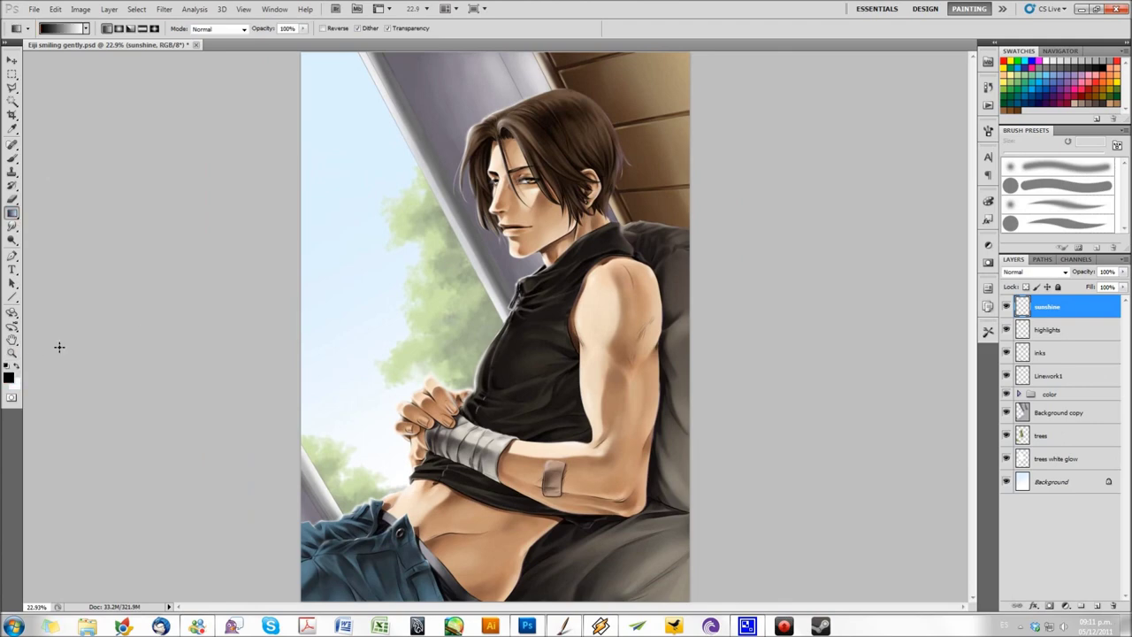
pyautogui.click(1009, 65)
pyautogui.click(8, 377)
pyautogui.click(195, 114)
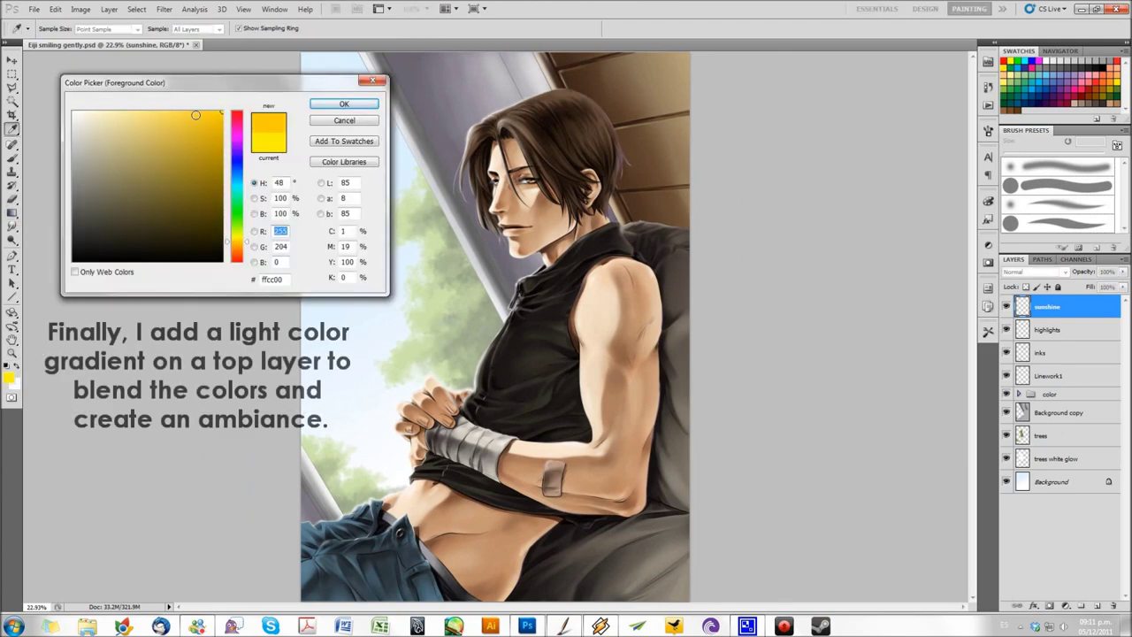
pyautogui.click(362, 103)
pyautogui.moveTo(286, 102); pyautogui.dragTo(629, 398)
pyautogui.hotkey('ctrl', 'z')
pyautogui.moveTo(301, 127); pyautogui.dragTo(705, 413)
# - Set the sunshine layer to Hard Light at 31% opacity, then select highlights
pyautogui.click(1033, 271)
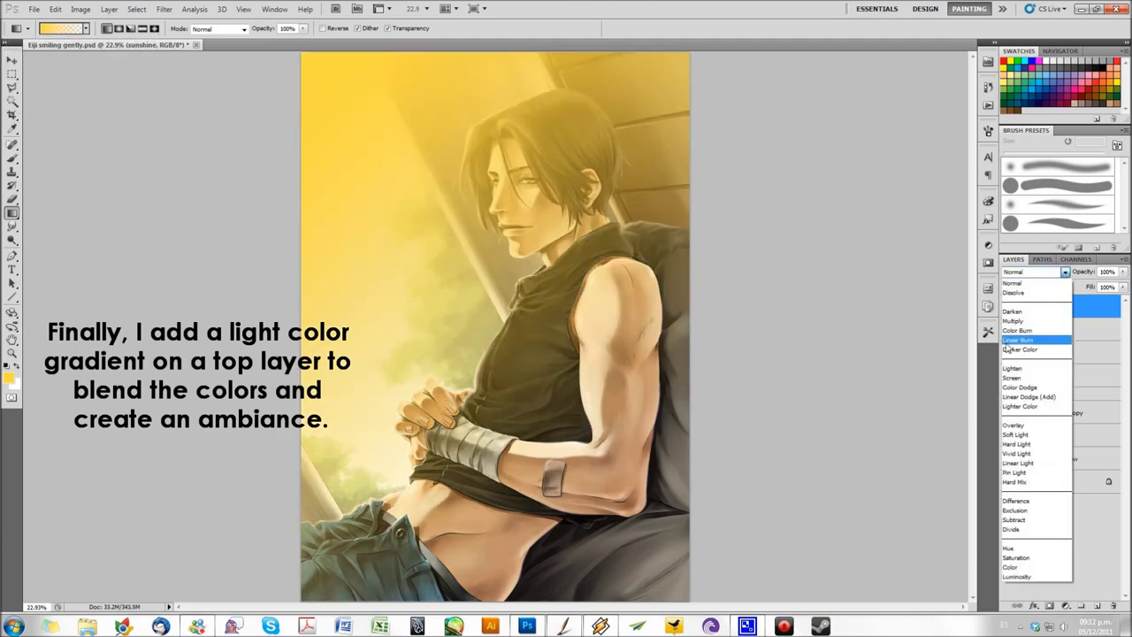
pyautogui.click(1024, 426)
pyautogui.press('Up')
pyautogui.press('Up')
pyautogui.press('Up')
pyautogui.press('Up')
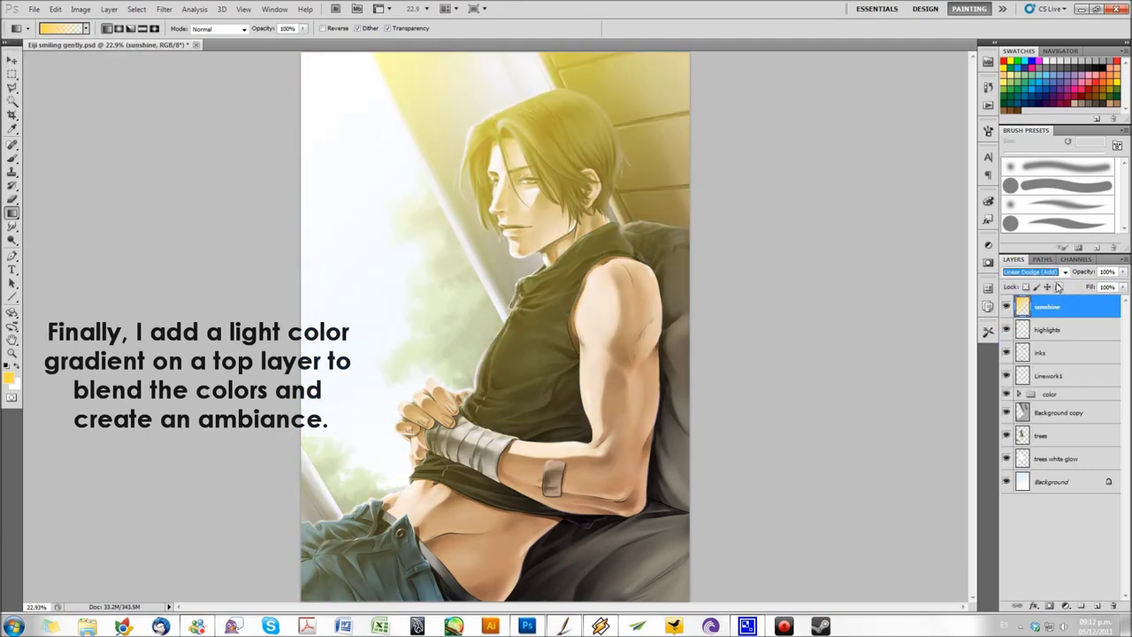
pyautogui.press('Up')
pyautogui.press('Down')
pyautogui.press('Down')
pyautogui.press('Down')
pyautogui.press('Down')
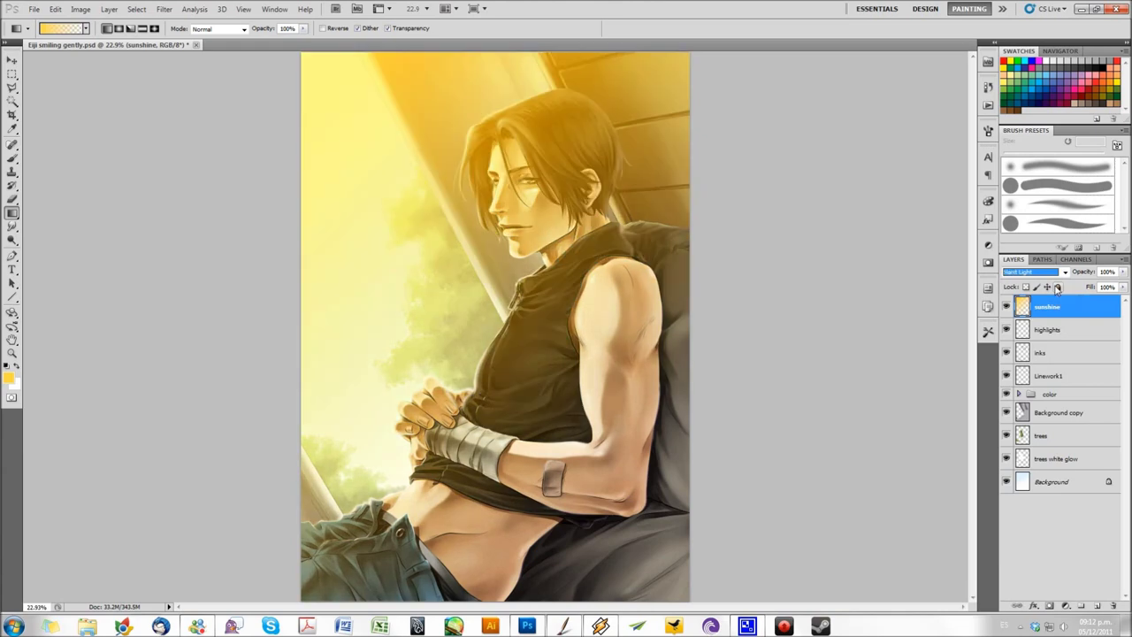
pyautogui.press('Down')
pyautogui.moveTo(1123, 271); pyautogui.dragTo(1086, 287)
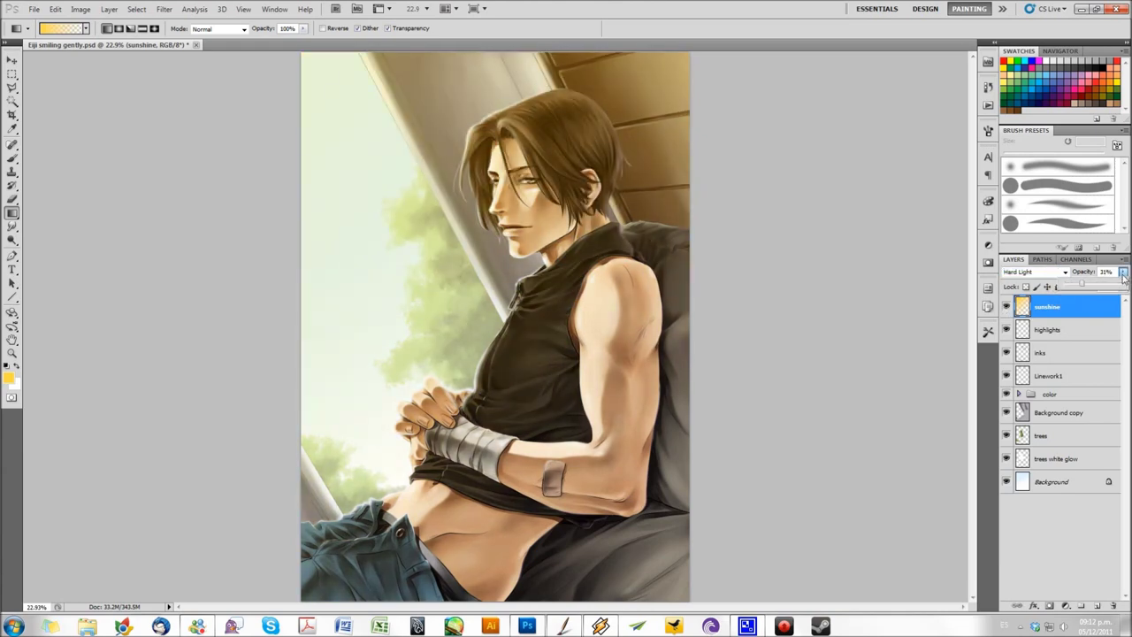
pyautogui.moveTo(1123, 275); pyautogui.dragTo(1069, 283)
pyautogui.click(1017, 459)
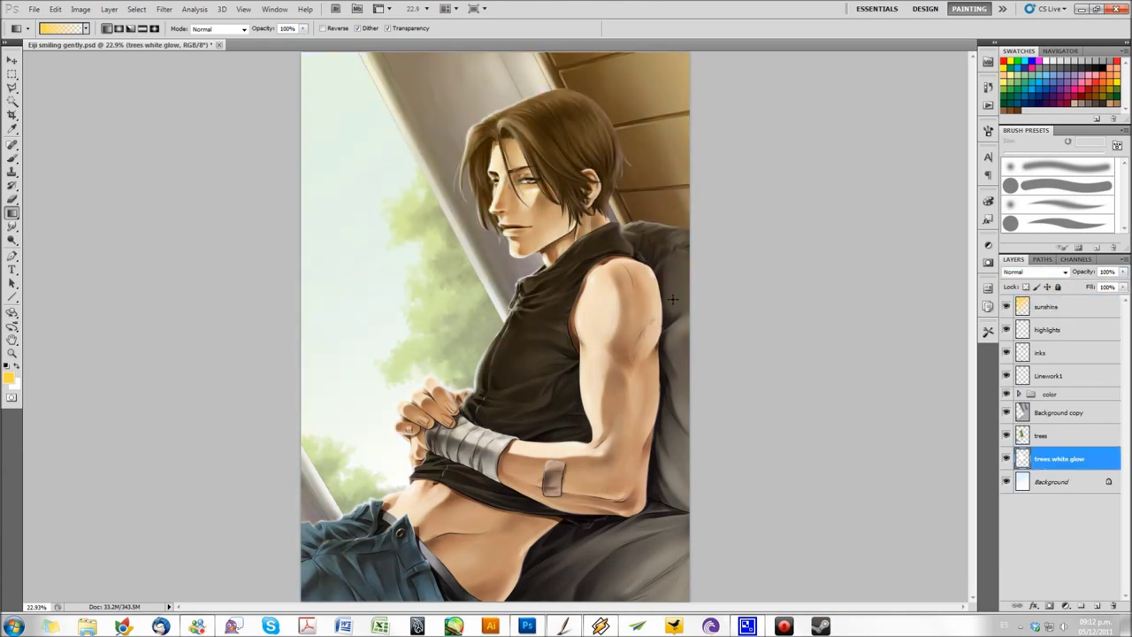
pyautogui.click(1054, 334)
# - Add a blue gradient layer named 'blu' in Pin Light at 16% opacity
pyautogui.hotkey('ctrl', 'shift', 'alt', 'n')
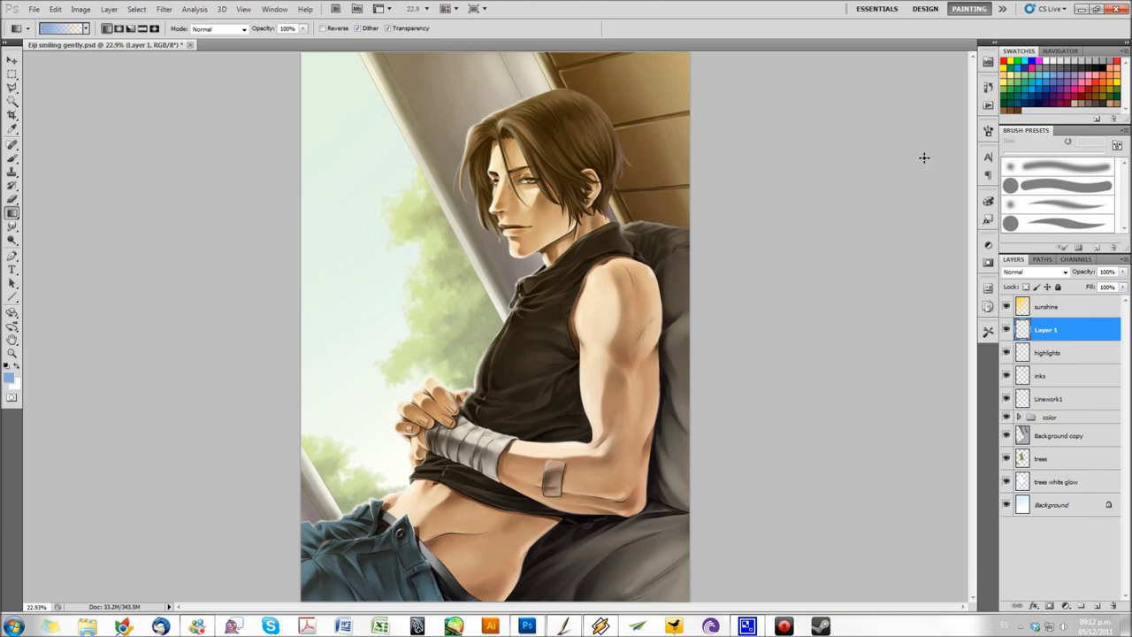
pyautogui.moveTo(690, 583); pyautogui.dragTo(690, 582)
pyautogui.click(1034, 272)
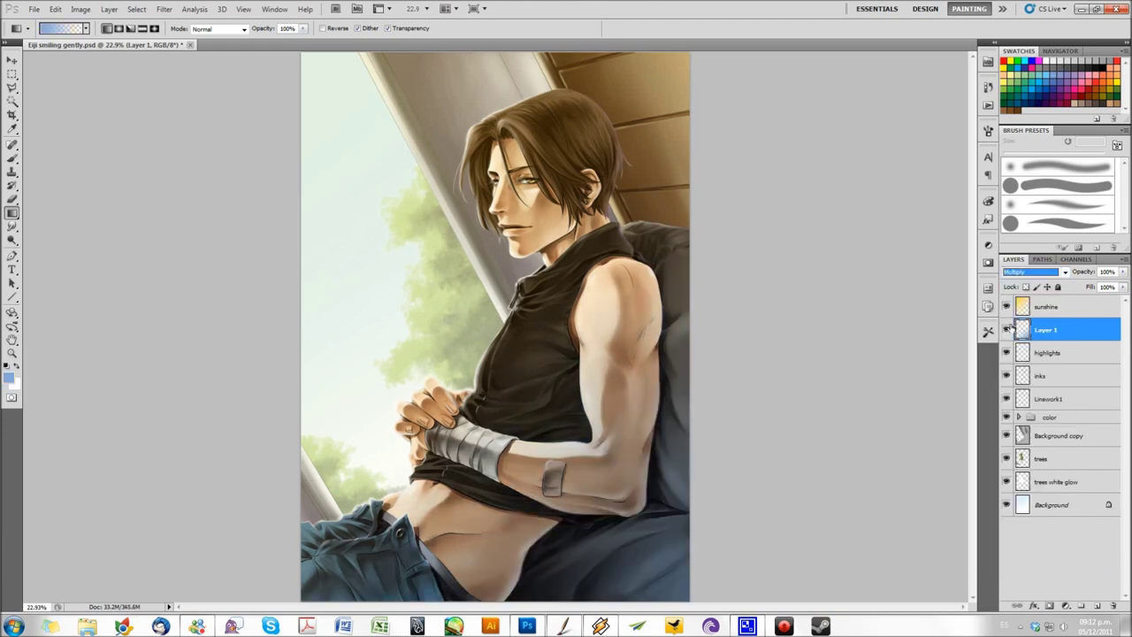
pyautogui.press('Down')
pyautogui.press('Down')
pyautogui.press('Down')
pyautogui.press('Down')
pyautogui.press('Down')
pyautogui.press('Down')
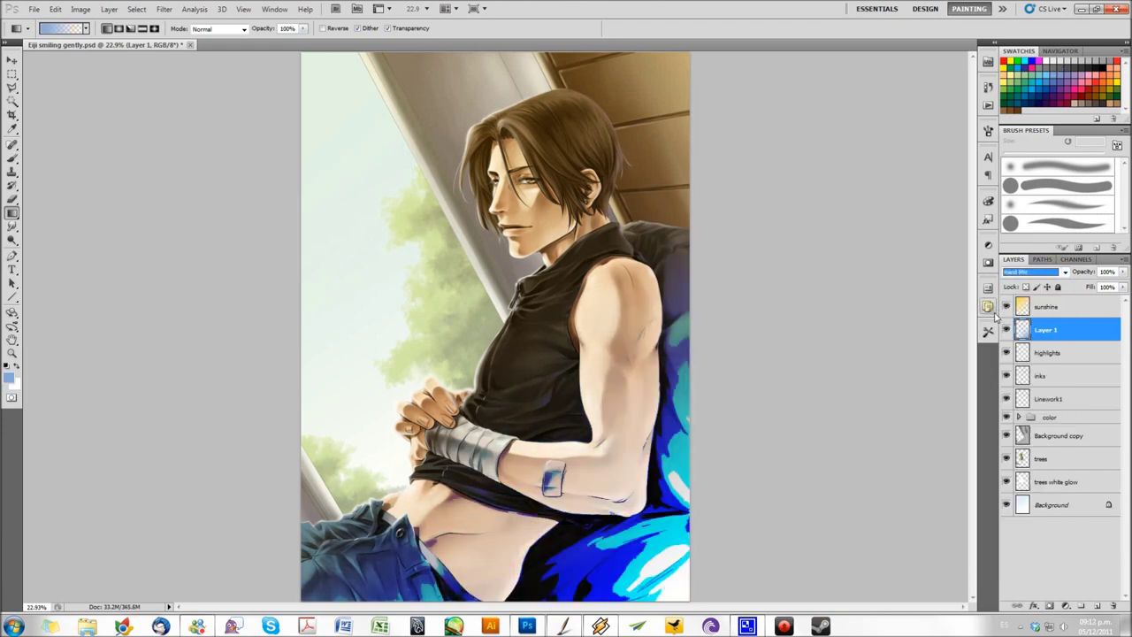
pyautogui.moveTo(1123, 280); pyautogui.dragTo(1092, 282)
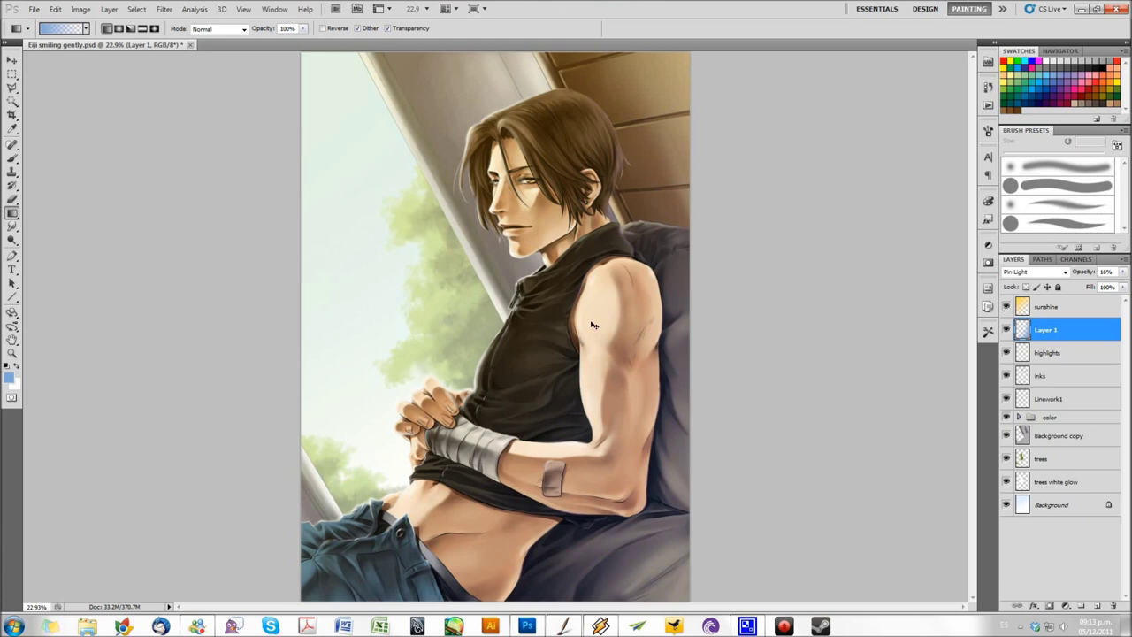
pyautogui.click(1052, 356)
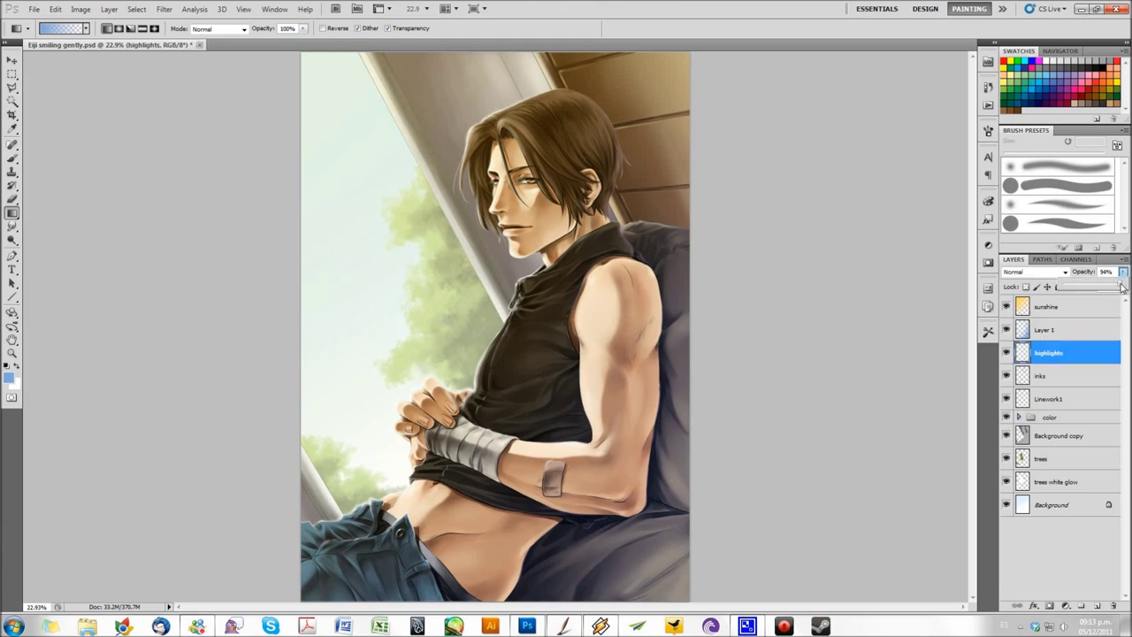
pyautogui.doubleClick(1045, 330)
pyautogui.write('blu')
pyautogui.click(1022, 439)
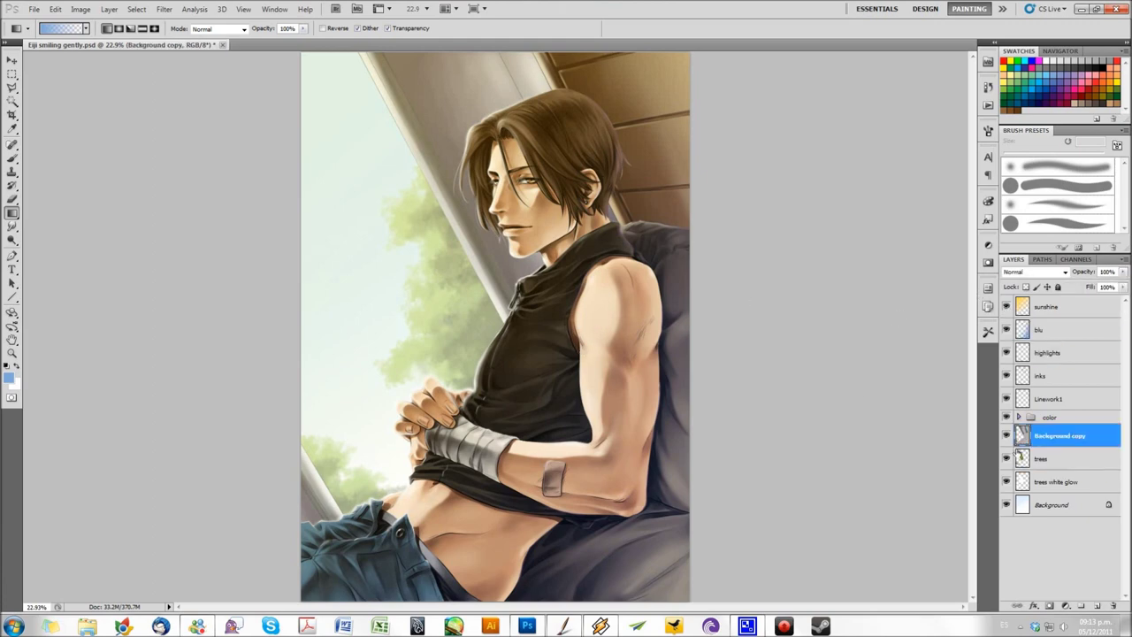
pyautogui.press('z')
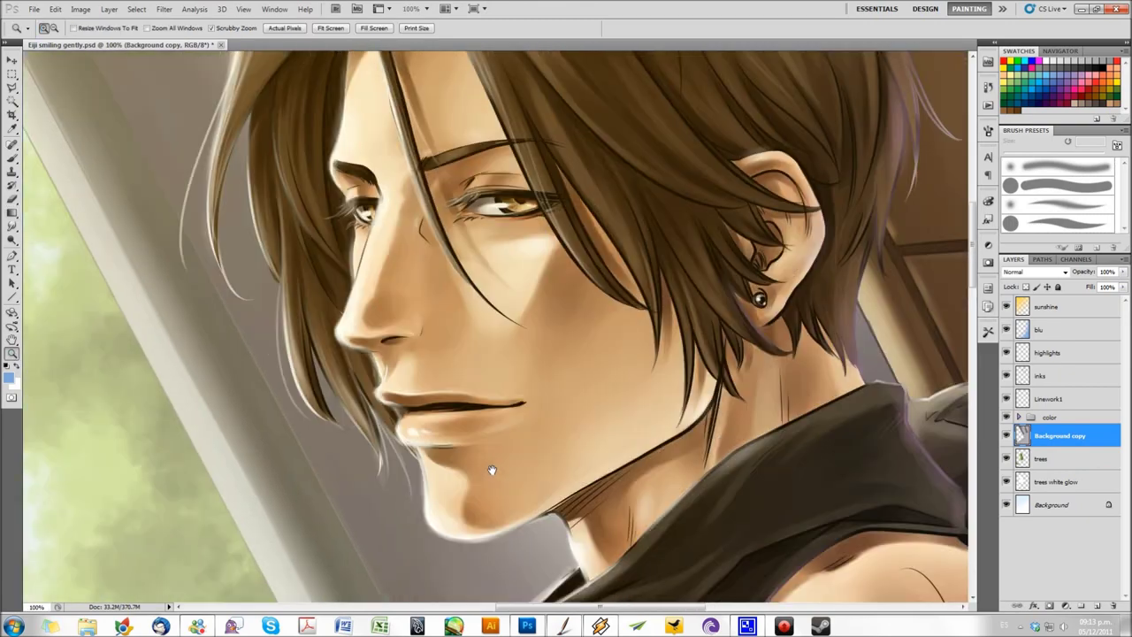
pyautogui.moveTo(552, 360); pyautogui.dragTo(608, 311)
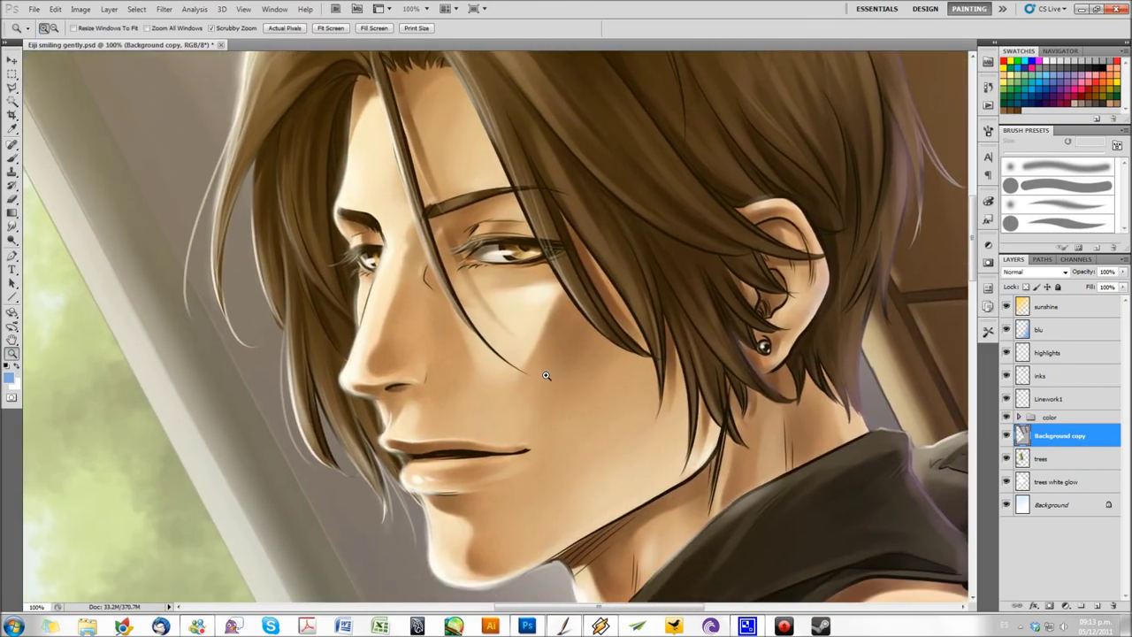
pyautogui.moveTo(545, 374); pyautogui.dragTo(504, 374)
pyautogui.moveTo(575, 566); pyautogui.dragTo(584, 387)
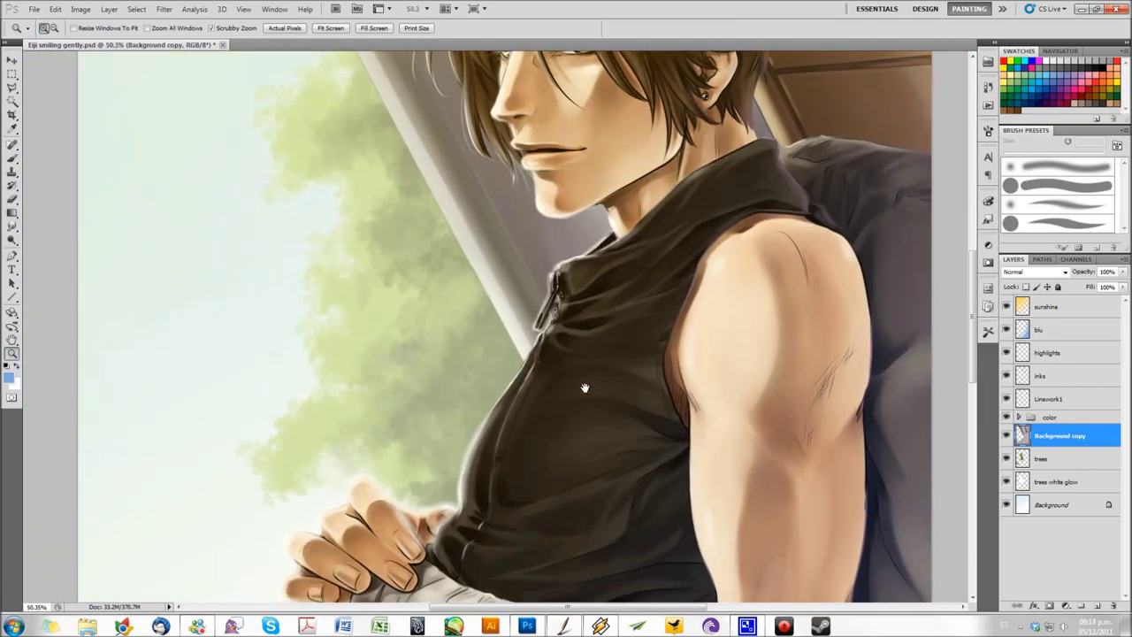
pyautogui.moveTo(972, 362); pyautogui.dragTo(980, 380)
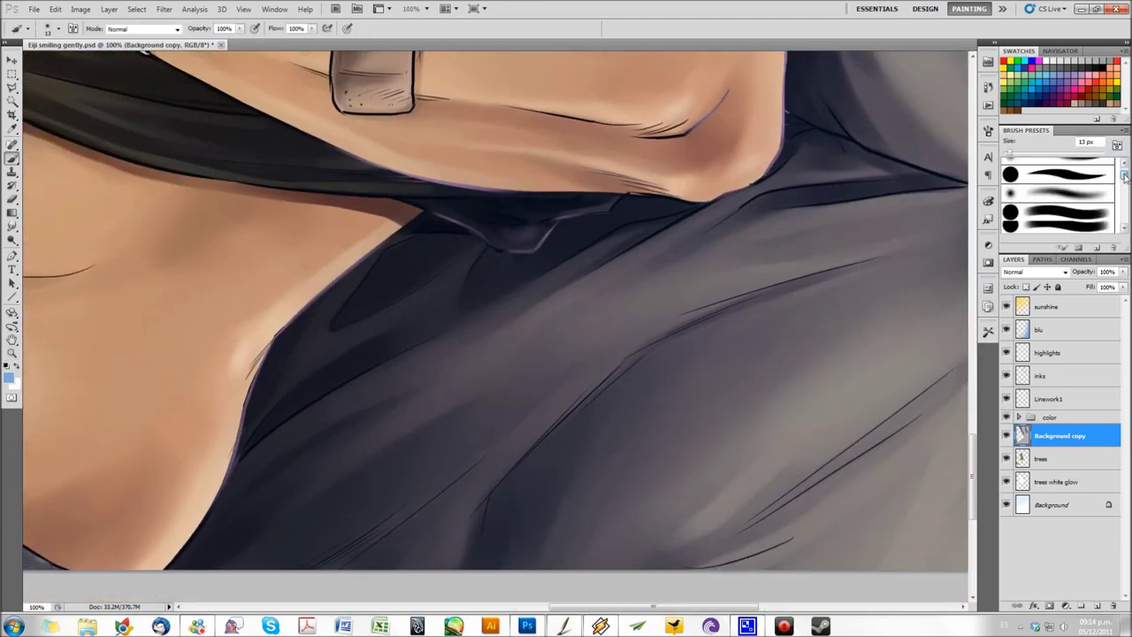
pyautogui.moveTo(1123, 177); pyautogui.dragTo(1124, 214)
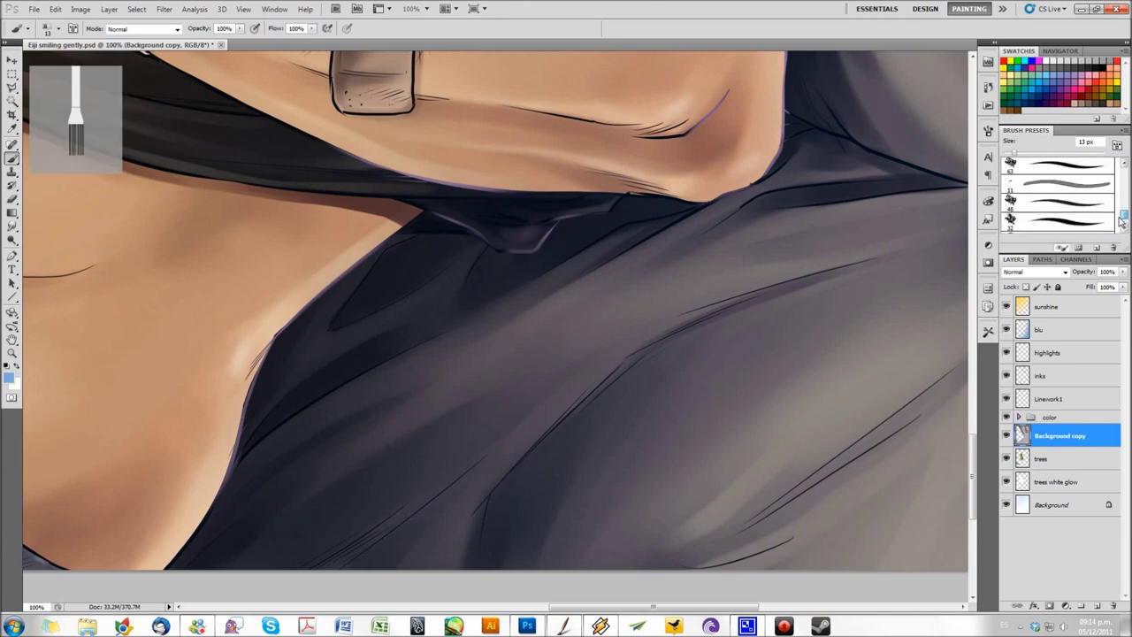
pyautogui.click(1061, 195)
pyautogui.click(1056, 353)
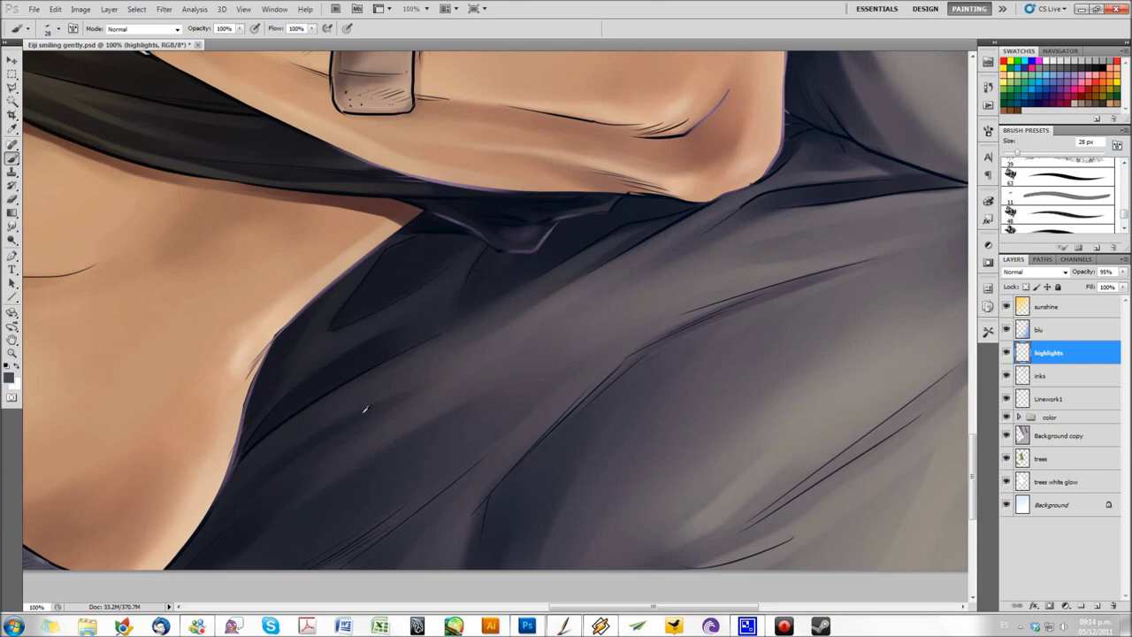
pyautogui.click(1052, 329)
pyautogui.moveTo(1124, 216); pyautogui.dragTo(1123, 183)
pyautogui.click(1058, 196)
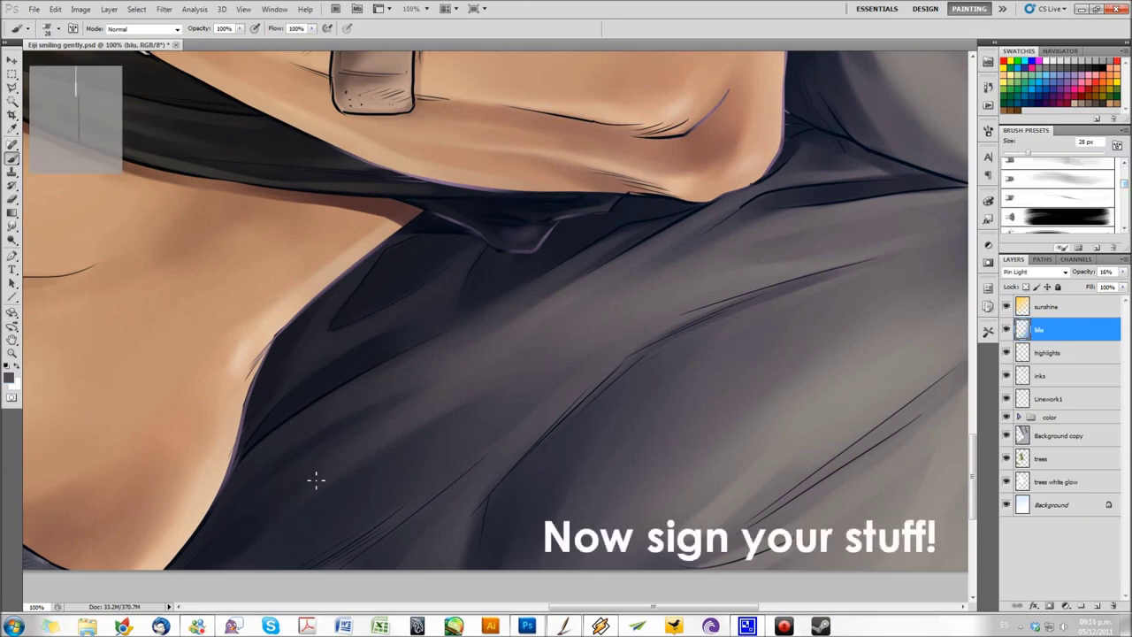
pyautogui.hotkey('alt', '[')
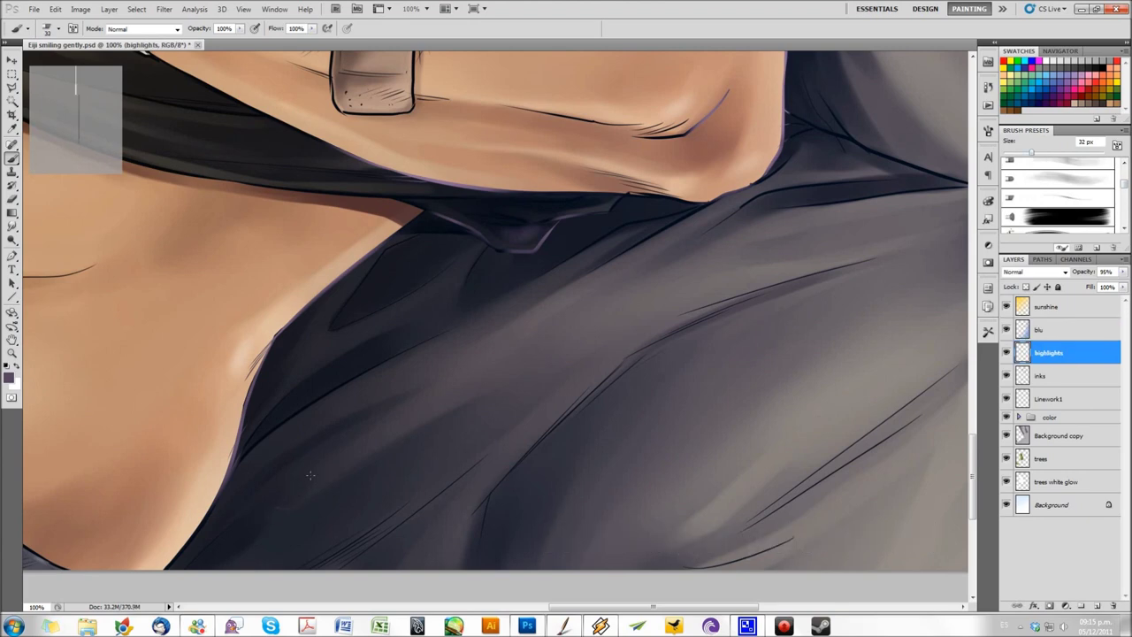
pyautogui.press('z')
pyautogui.scroll(-5, 389, 405)
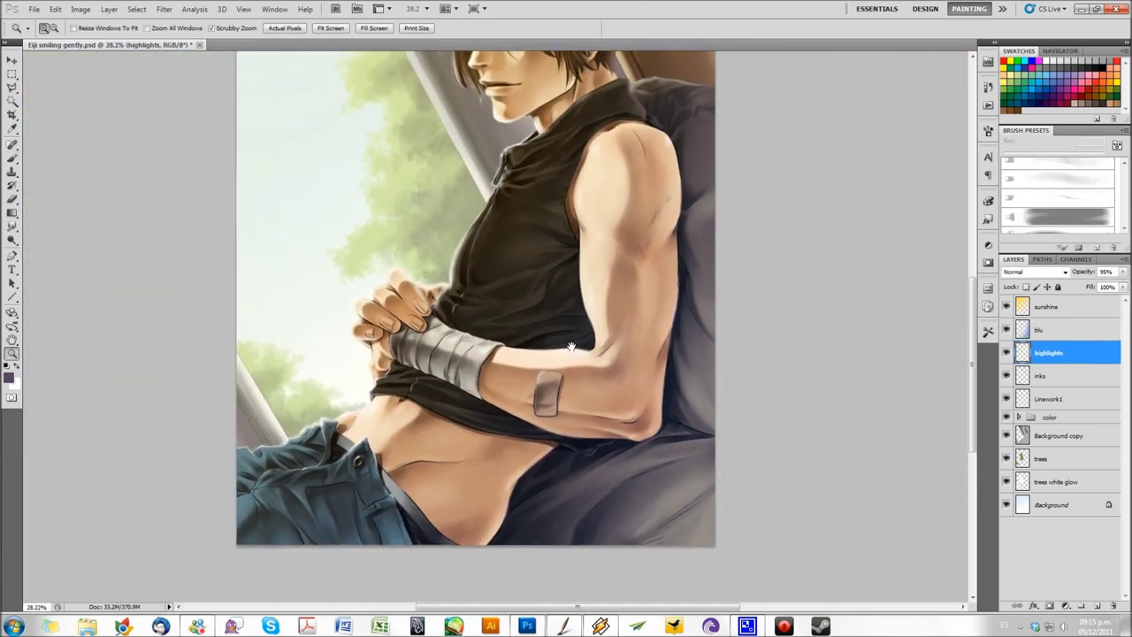
pyautogui.moveTo(571, 347); pyautogui.dragTo(530, 454)
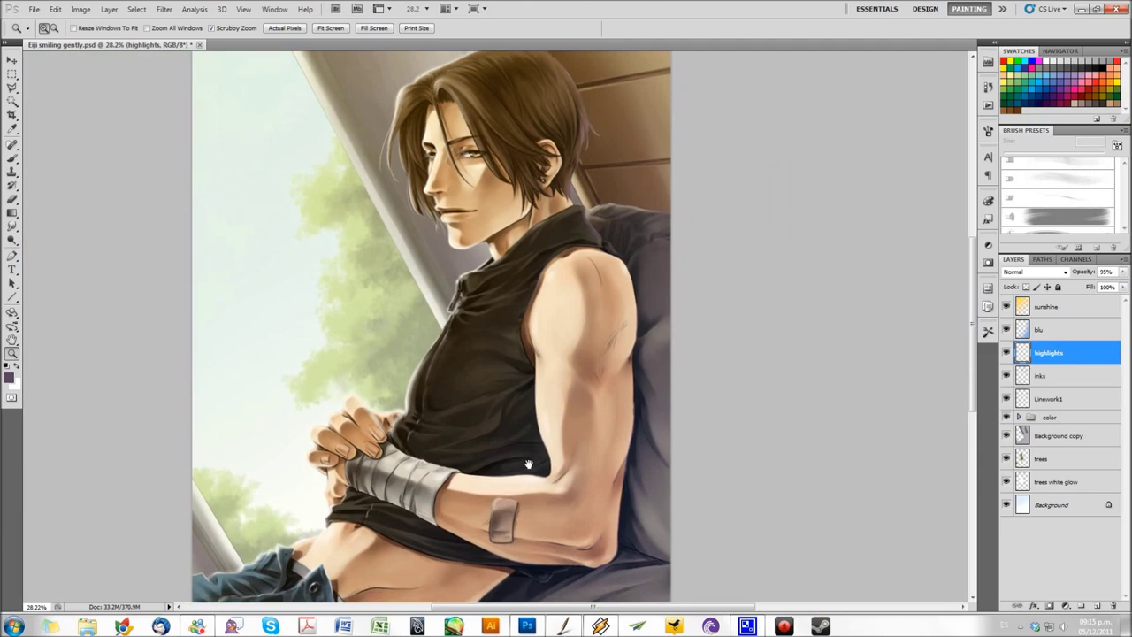